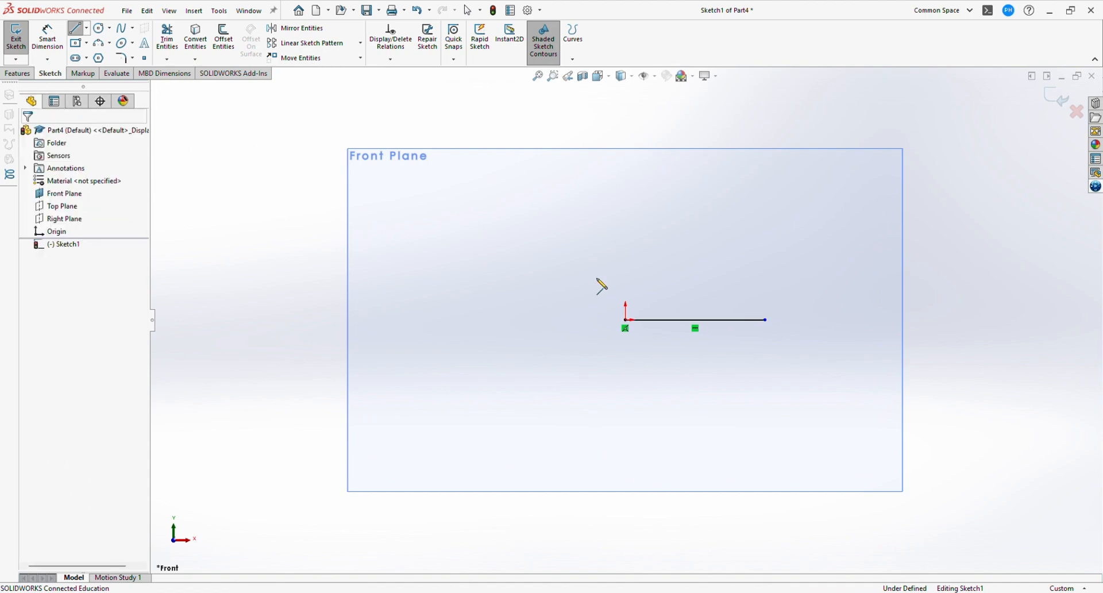
Reopen the front-plane sketch for editing and dimension the horizontal line from the origin to 203 mm
left_click(16, 38)
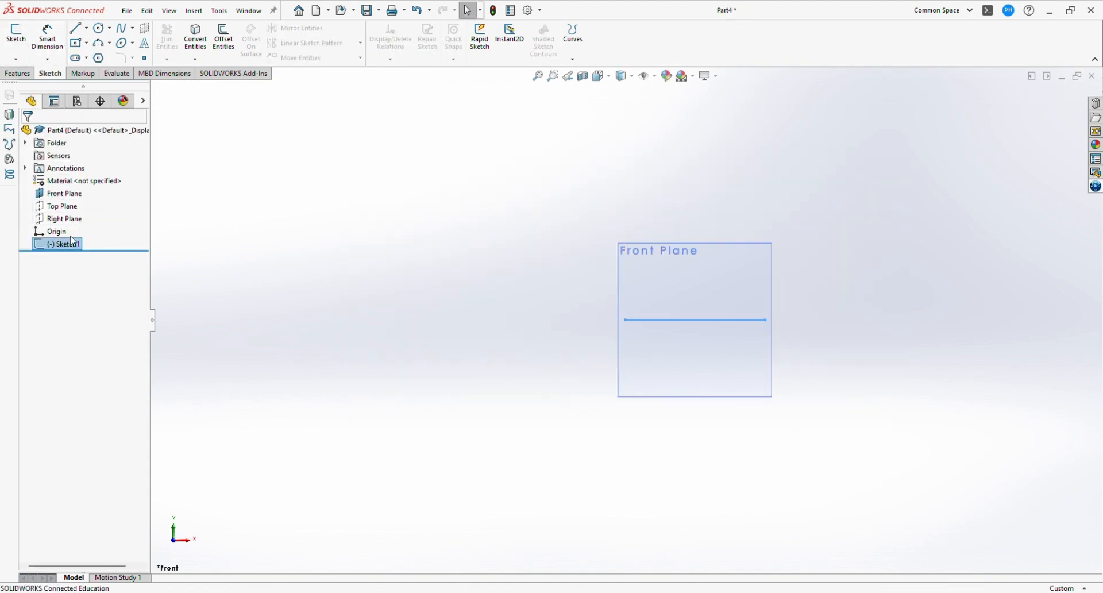
left_click(73, 210)
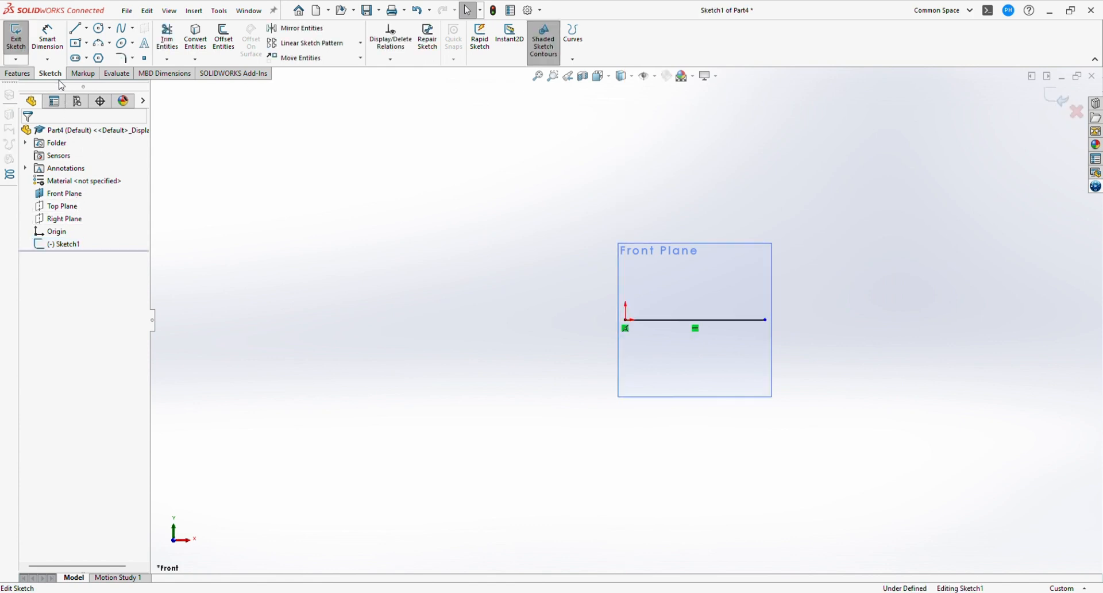
left_click(79, 32)
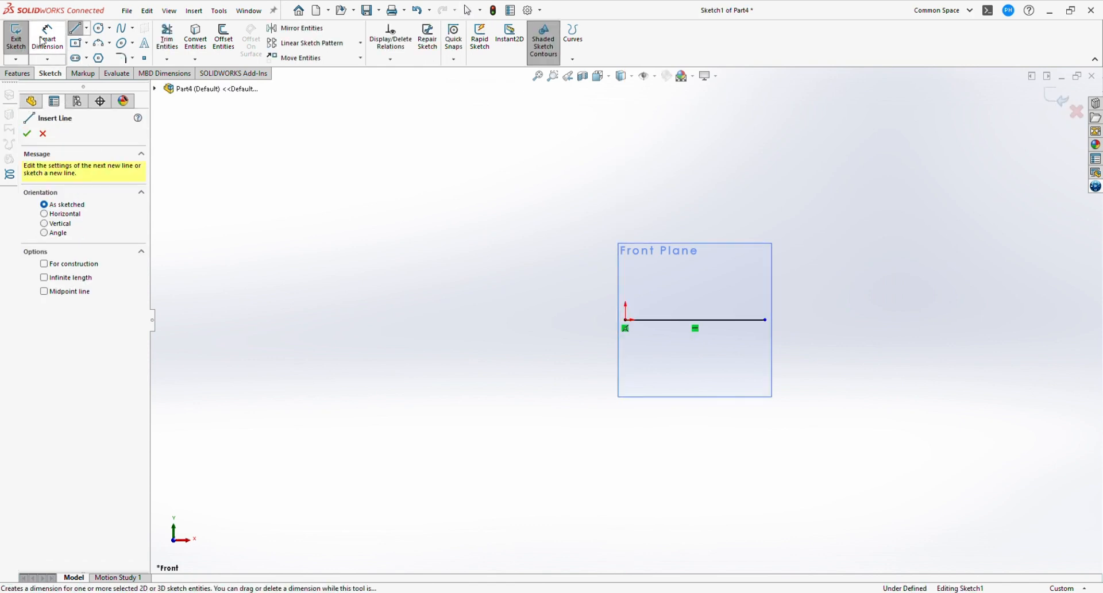
left_click(42, 41)
left_click(661, 320)
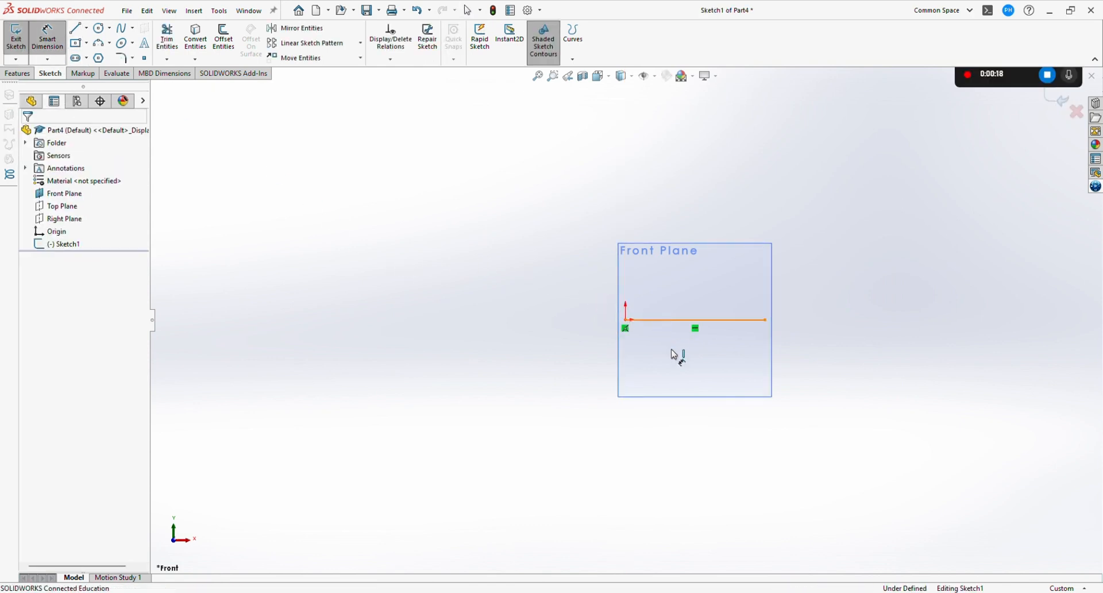
left_click(690, 359)
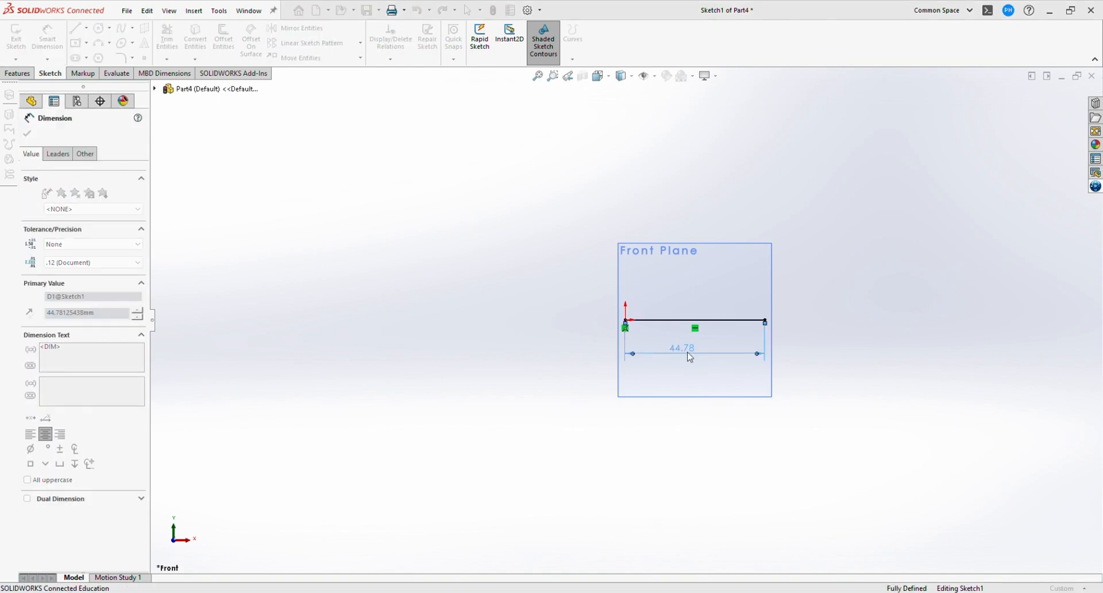
type("203")
key("Return")
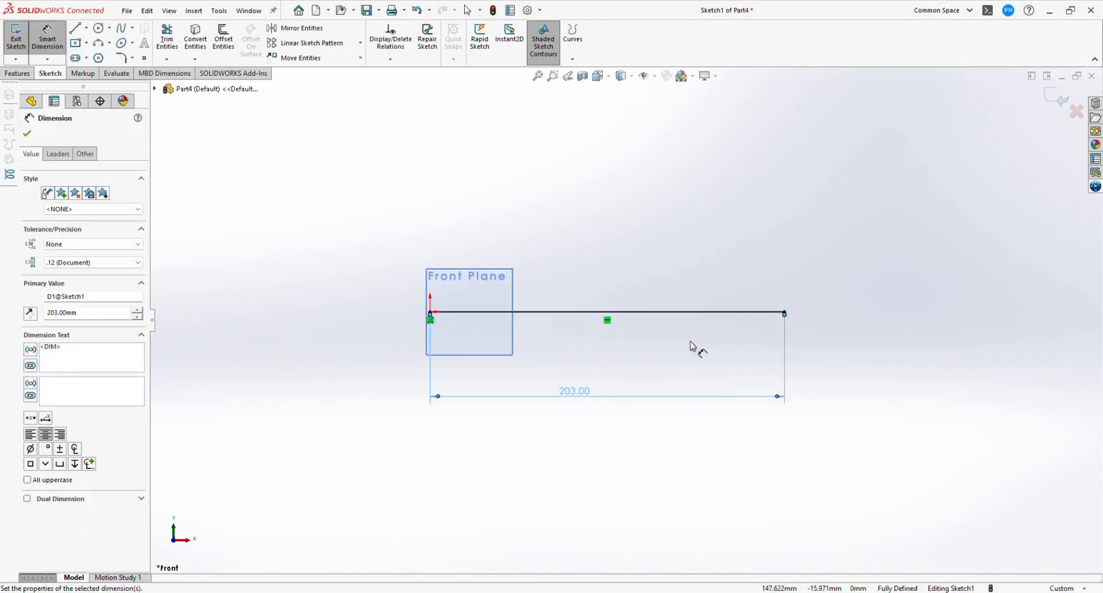
Sketch a line from the origin upward to the right at 45° and dimension its length to 30 mm
left_click(75, 32)
left_click(431, 313)
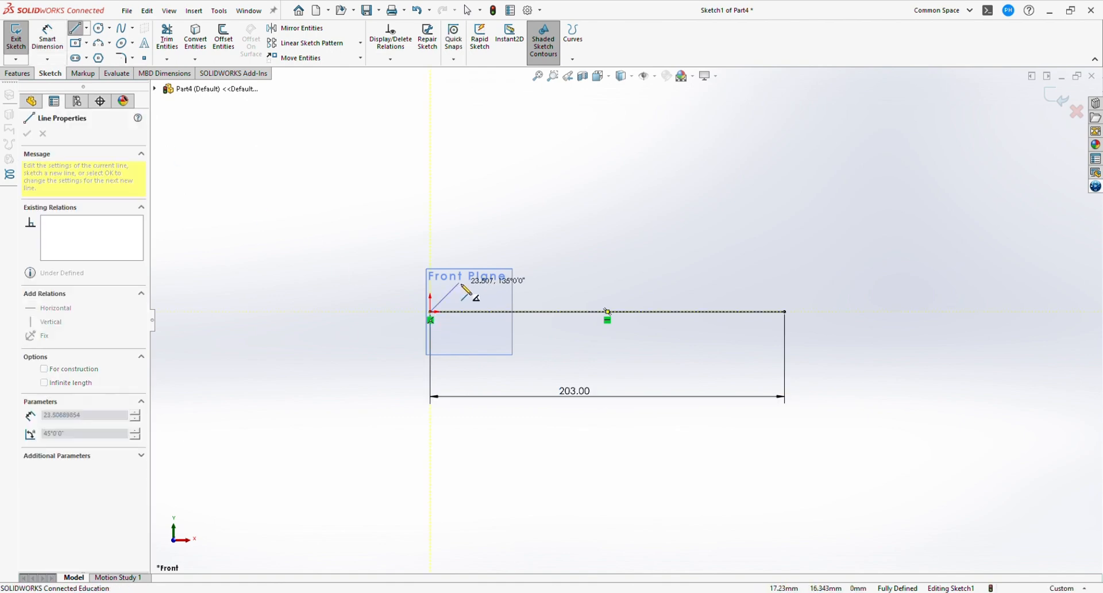
key("Escape")
key("d")
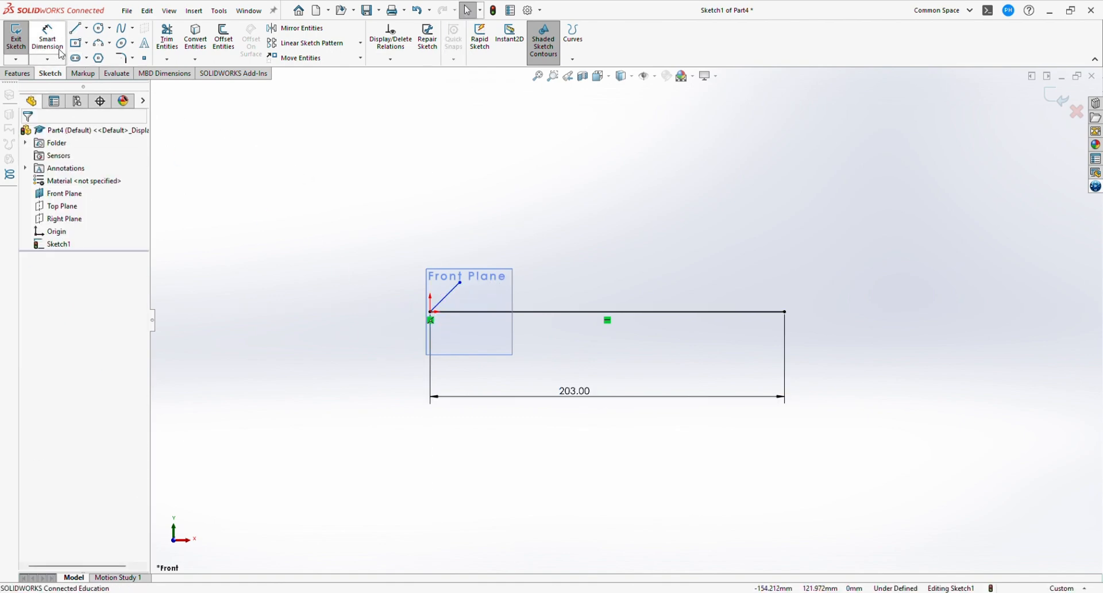
left_click(440, 303)
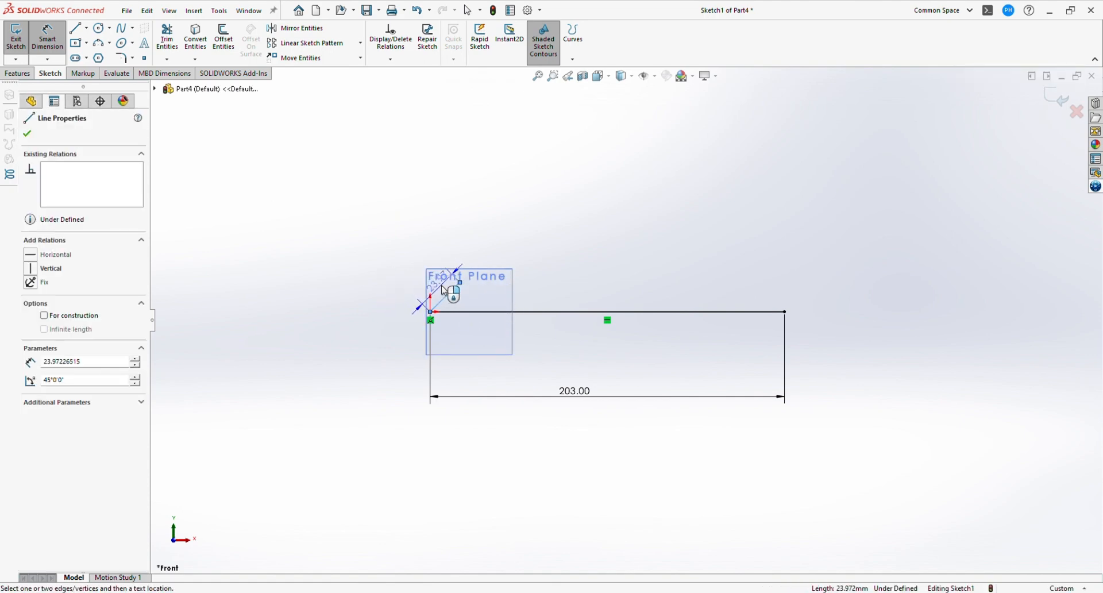
left_click(442, 290)
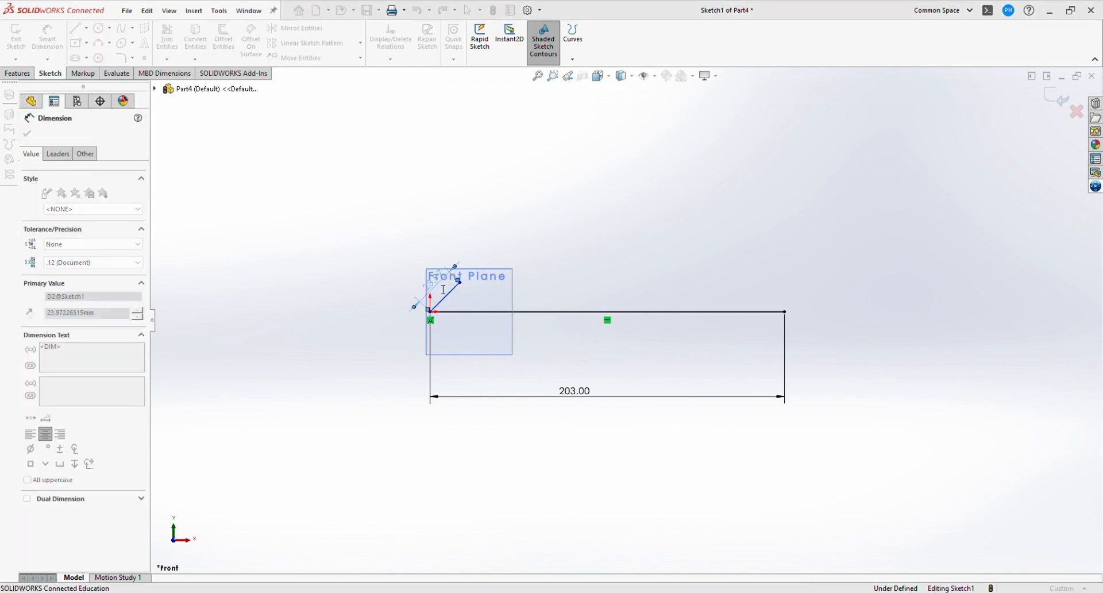
type("30")
key("Return")
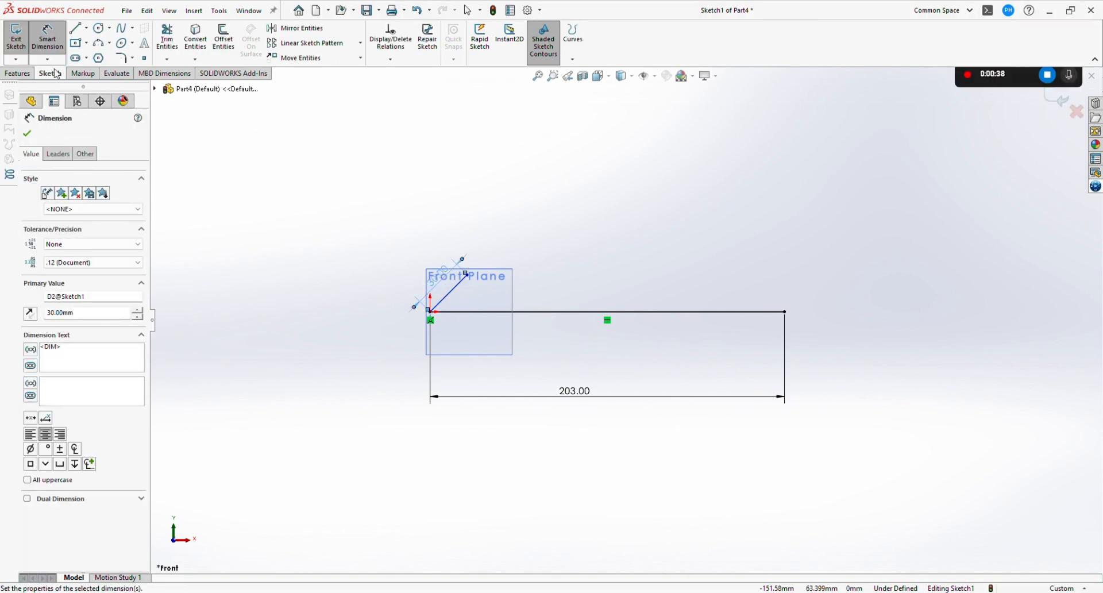
Sketch a line about 27 mm long from the origin downward to the right at 315°
key("l")
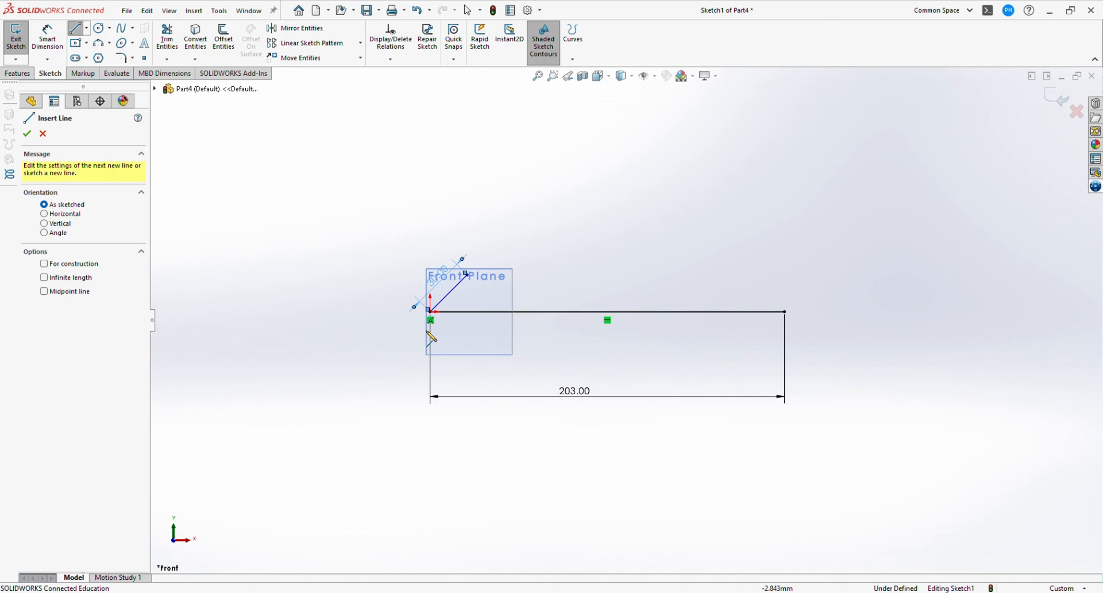
left_click(431, 312)
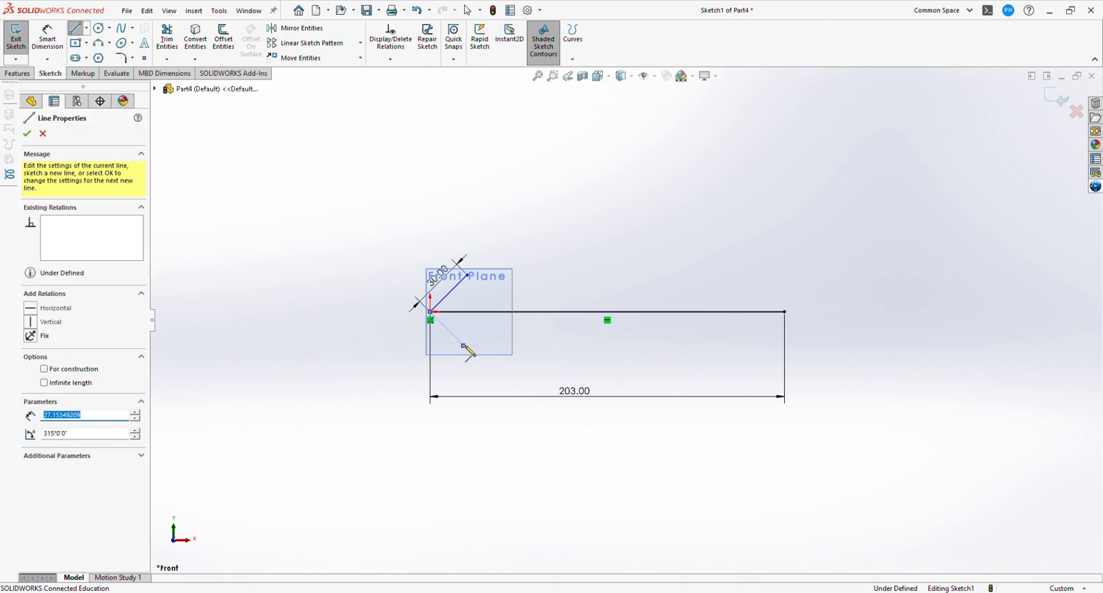
left_click(464, 346)
key("Escape")
key("Escape")
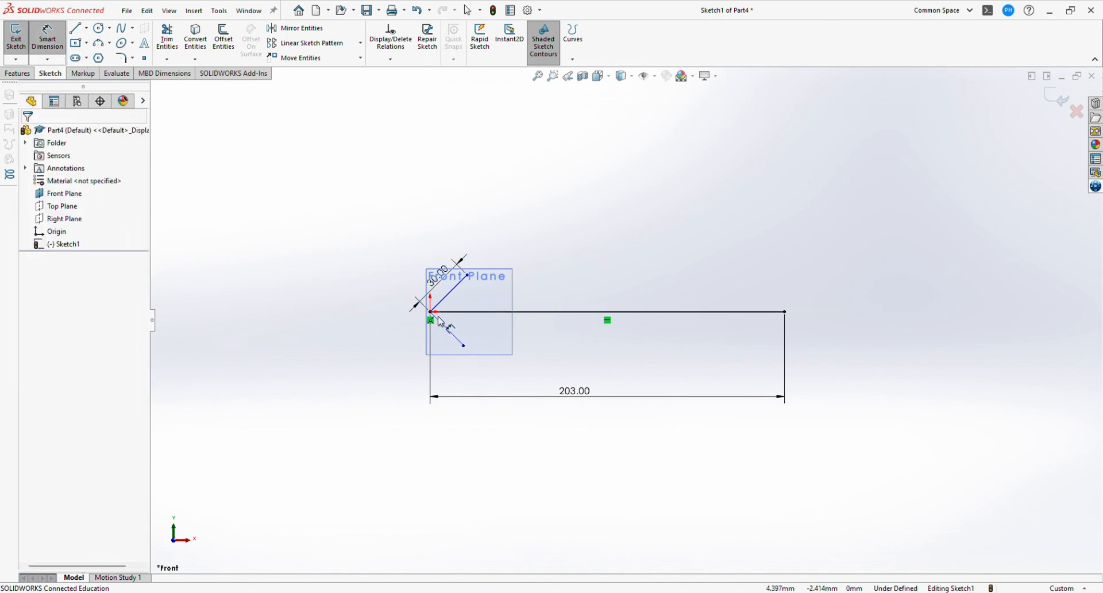
Dimension the angle between the lower slanted line and the horizontal line to 30°
key("d")
left_click(447, 329)
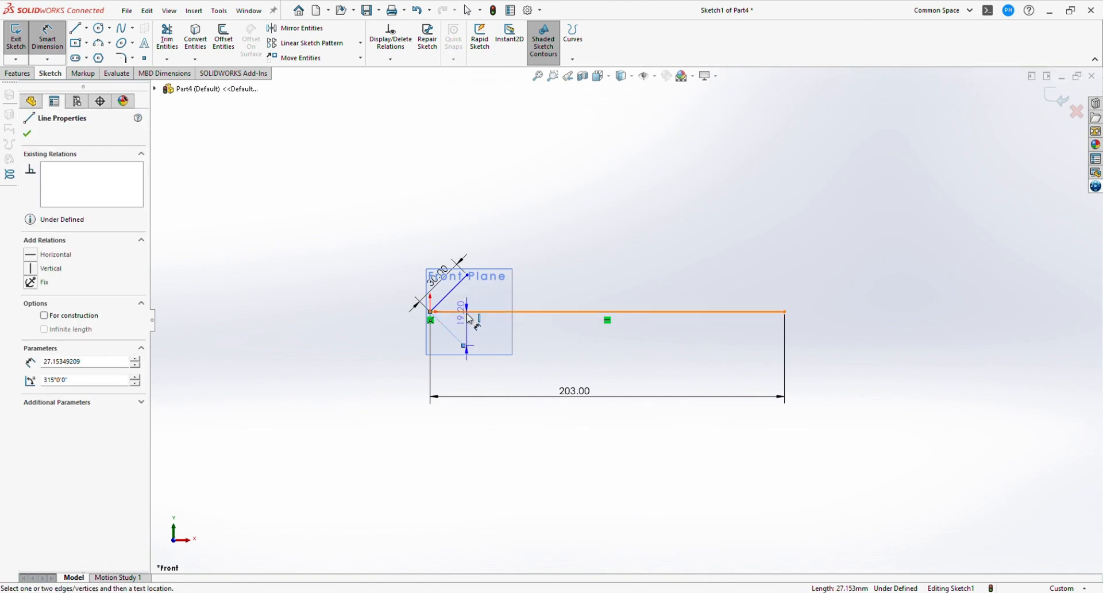
left_click(469, 319)
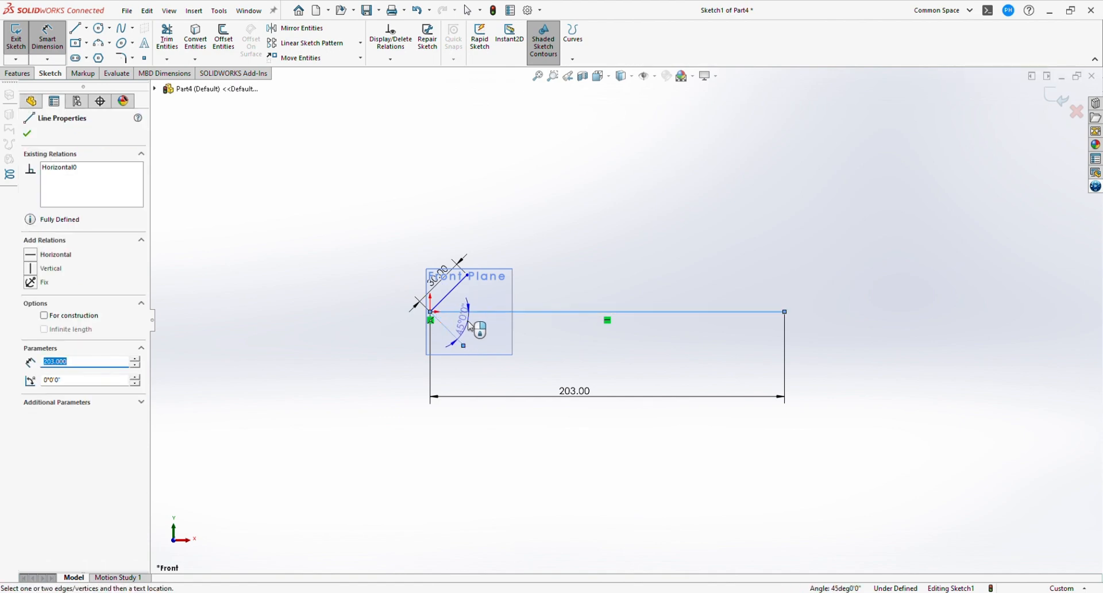
left_click(471, 327)
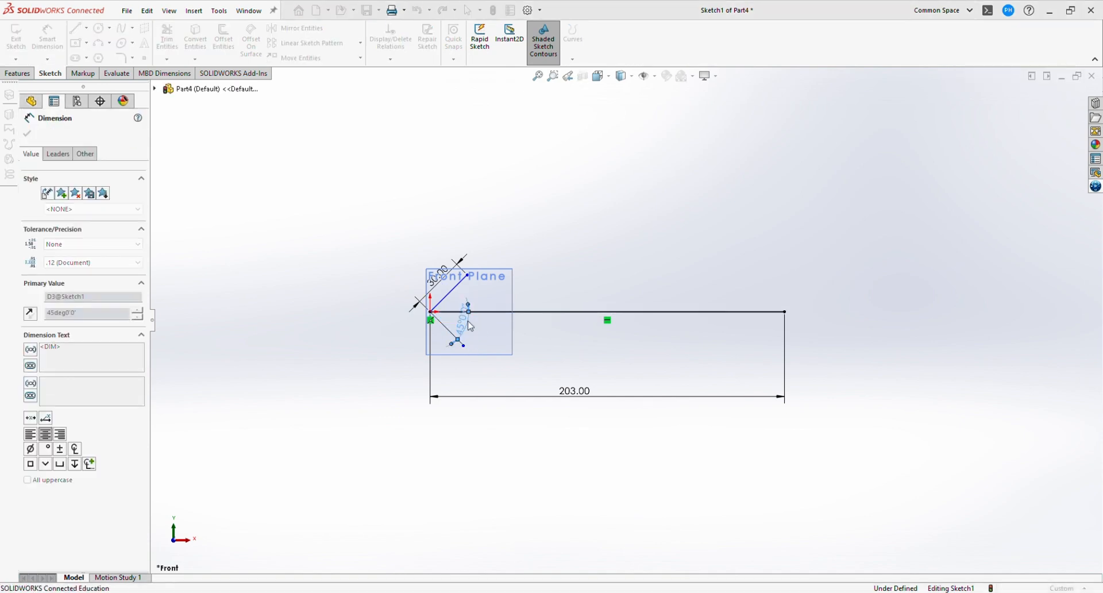
type("30")
key("Return")
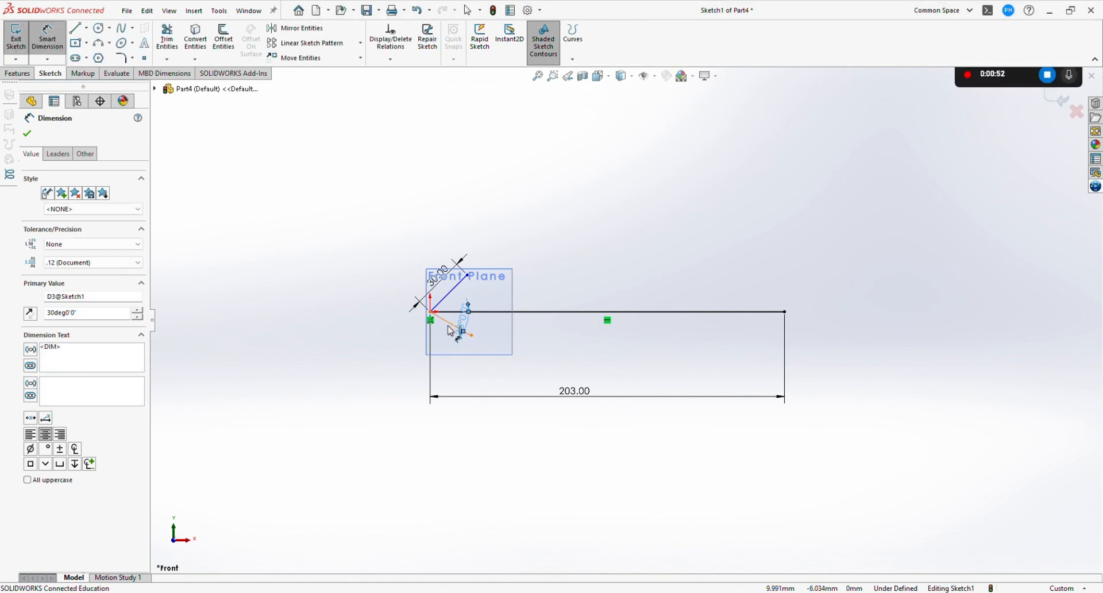
Dimension the length of the lower slanted line to 30 mm
left_click(451, 332)
left_click(444, 338)
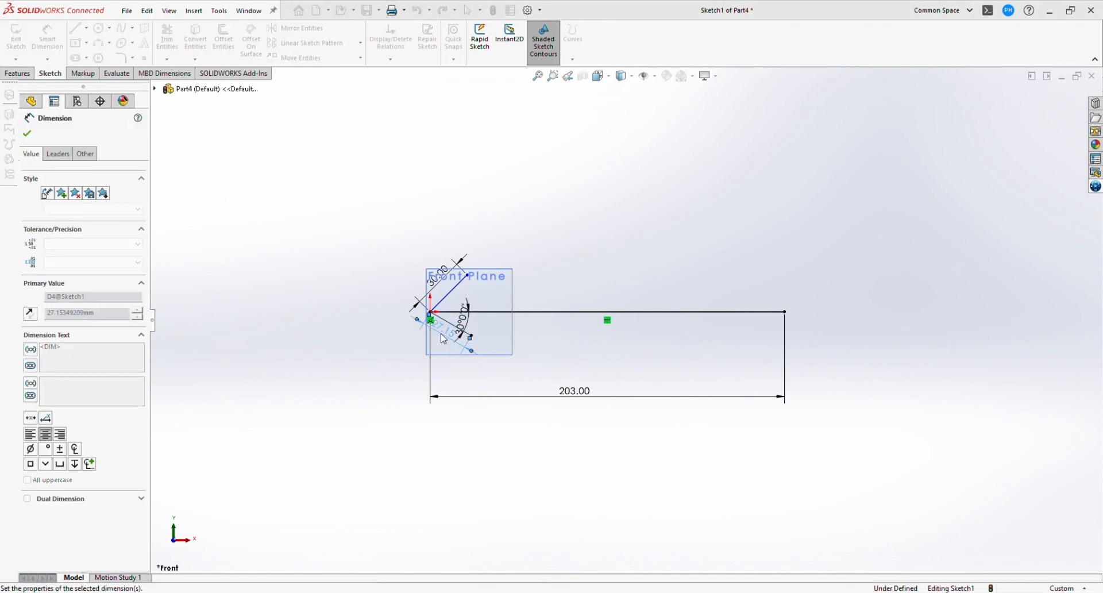
type("30")
key("Return")
Dimension the angle between the upper slanted line and the horizontal line to 30°
left_click(606, 312)
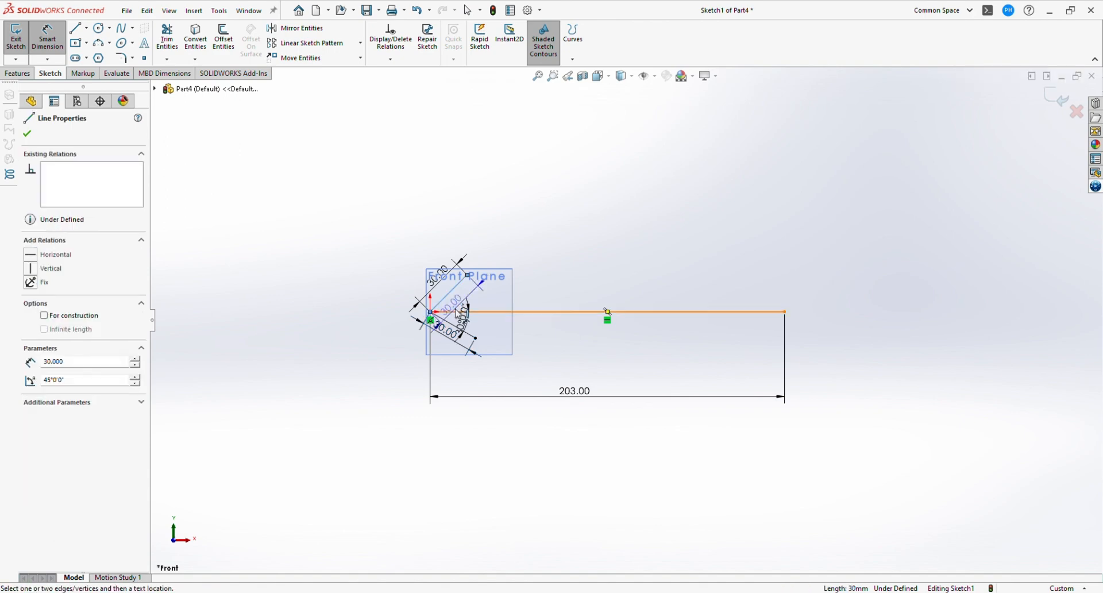
left_click(463, 299)
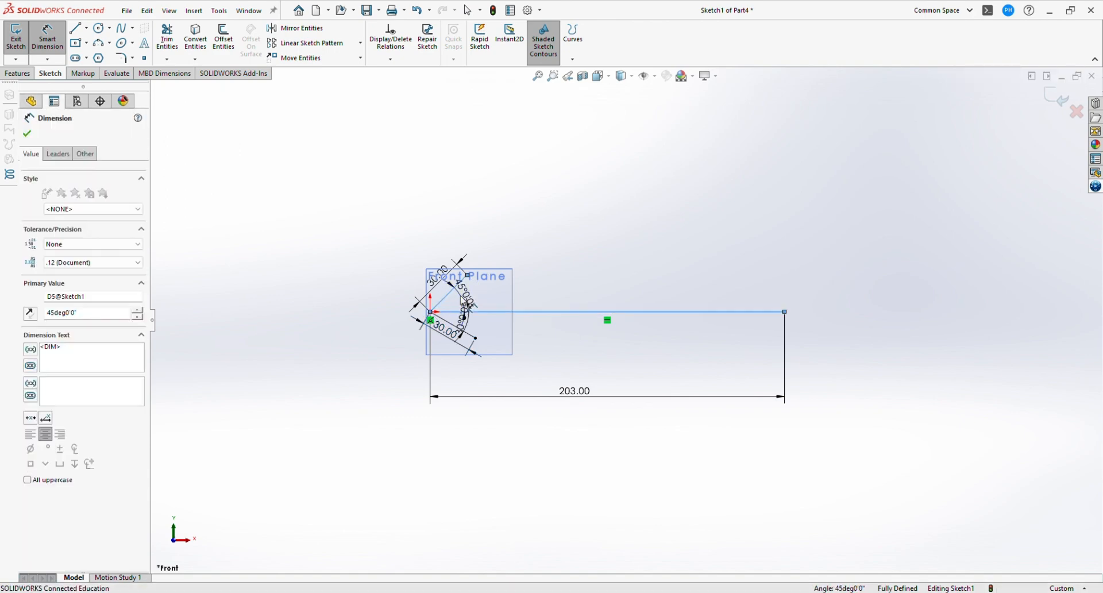
type("30")
key("Return")
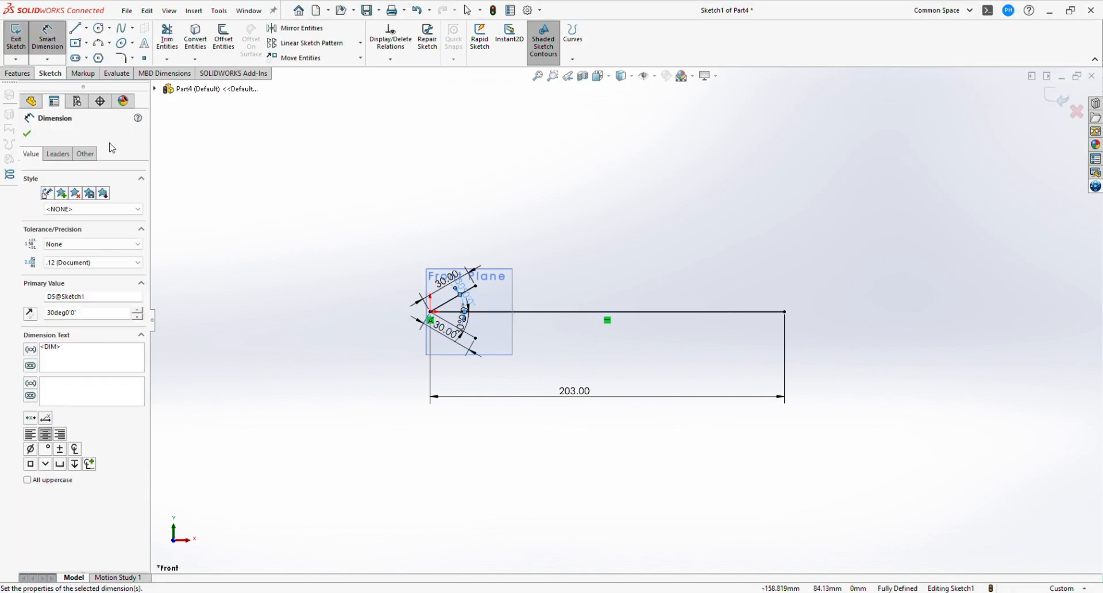
left_click(167, 38)
scroll(402, 305, "down", 4)
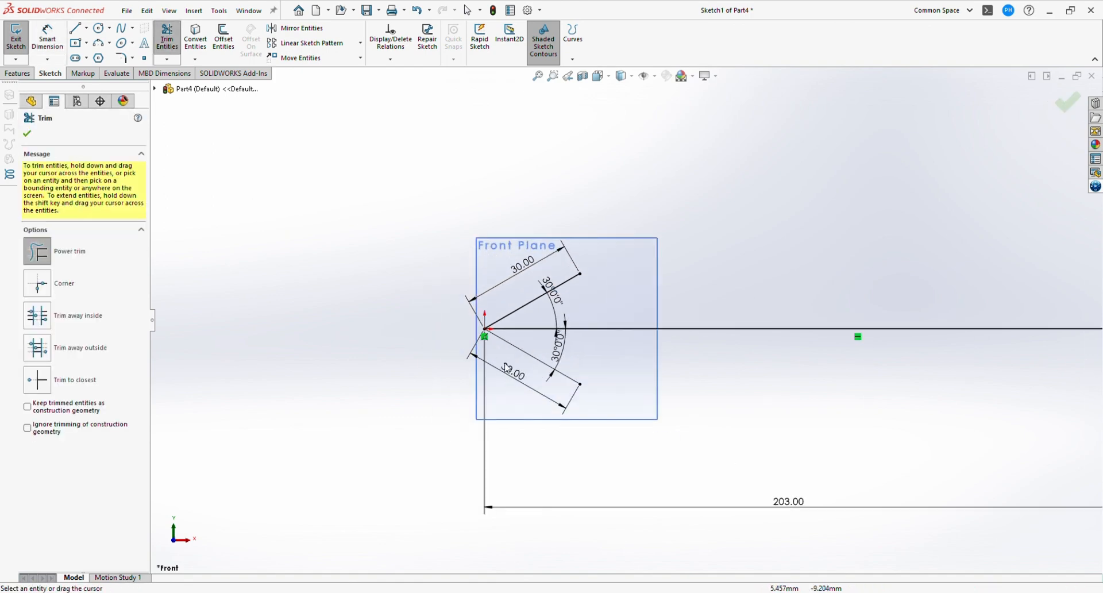
left_click(28, 135)
Add a 3 mm sketch fillet between the upper and lower slanted lines at the origin
left_click(120, 60)
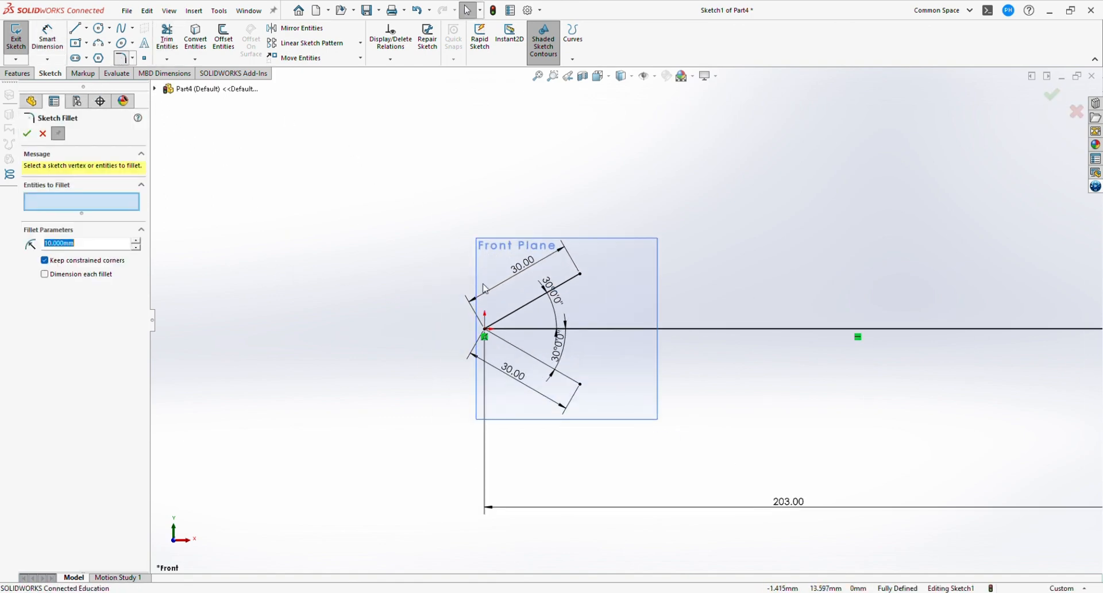
left_click(517, 313)
left_click(517, 348)
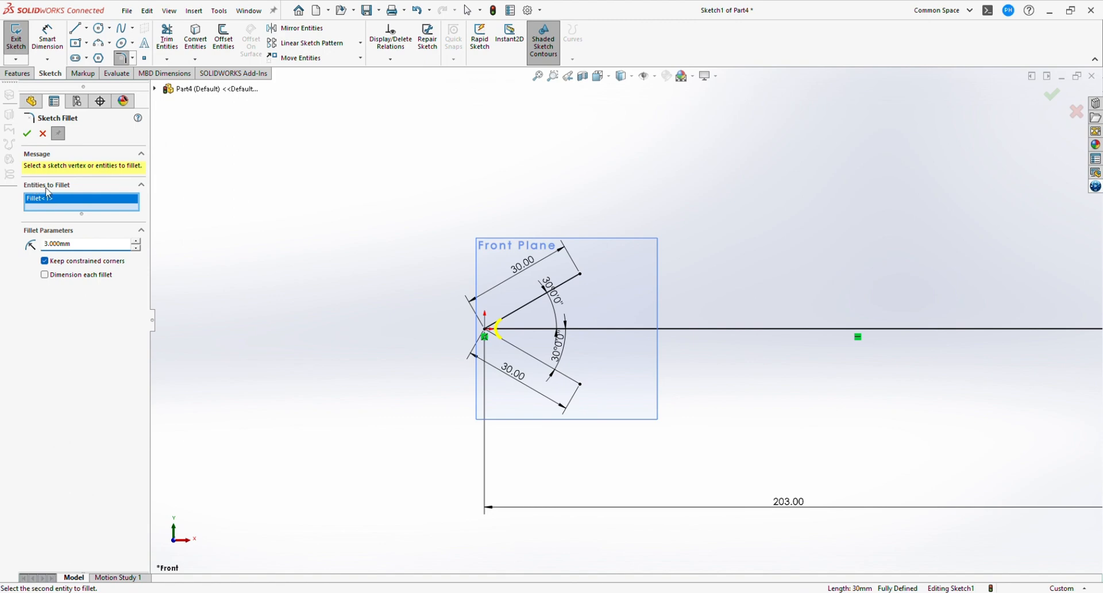
left_click(27, 133)
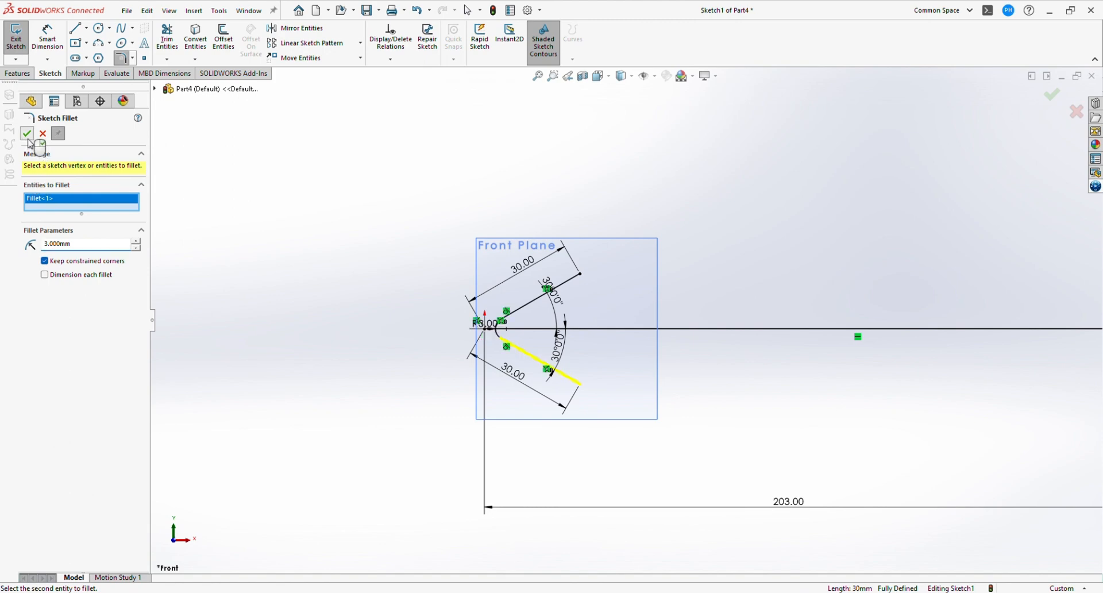
Trim away the lower slanted line, the lower half of the fillet and the horizontal line's stub beyond the arc
left_click(166, 40)
mouse_move(498, 288)
left_mouse_down()
mouse_move(493, 357)
mouse_move(527, 353)
mouse_move(396, 309)
left_mouse_up()
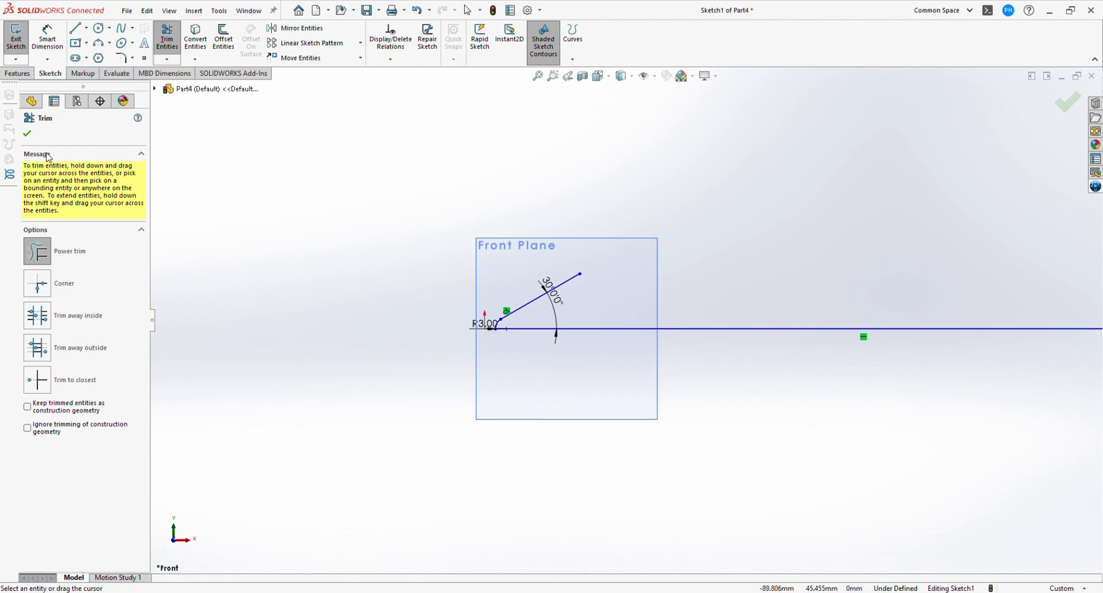
left_click(27, 134)
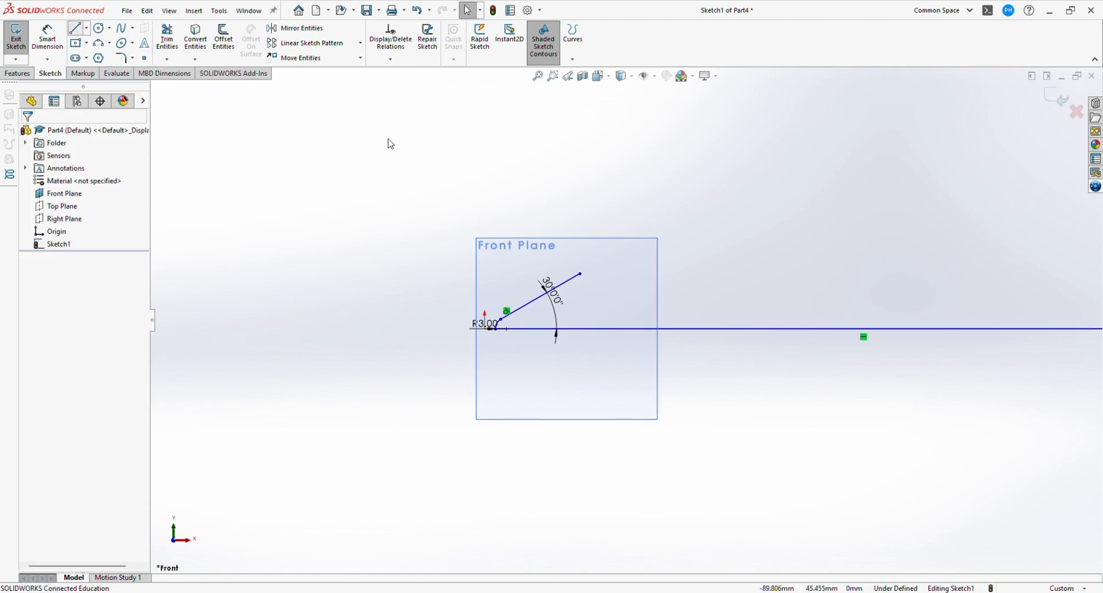
Sketch a horizontal line rightward from the upper end of the slanted line and dimension its length to 15 mm
key("l")
mouse_move(580, 274)
left_mouse_down()
mouse_move(594, 286)
mouse_move(656, 283)
mouse_move(648, 273)
left_mouse_up()
key("Escape")
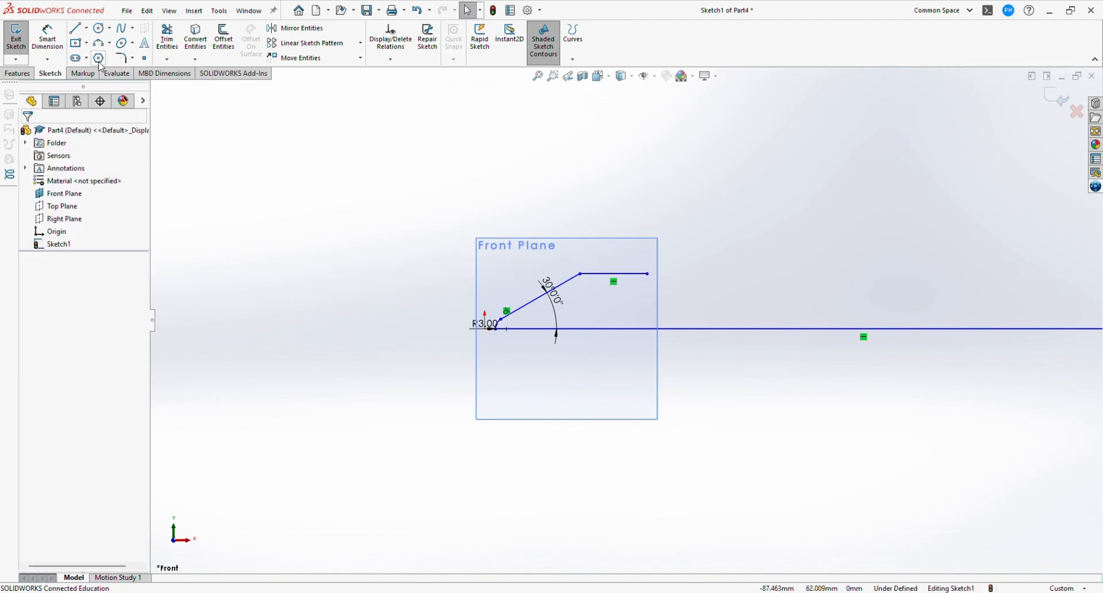
left_click(48, 40)
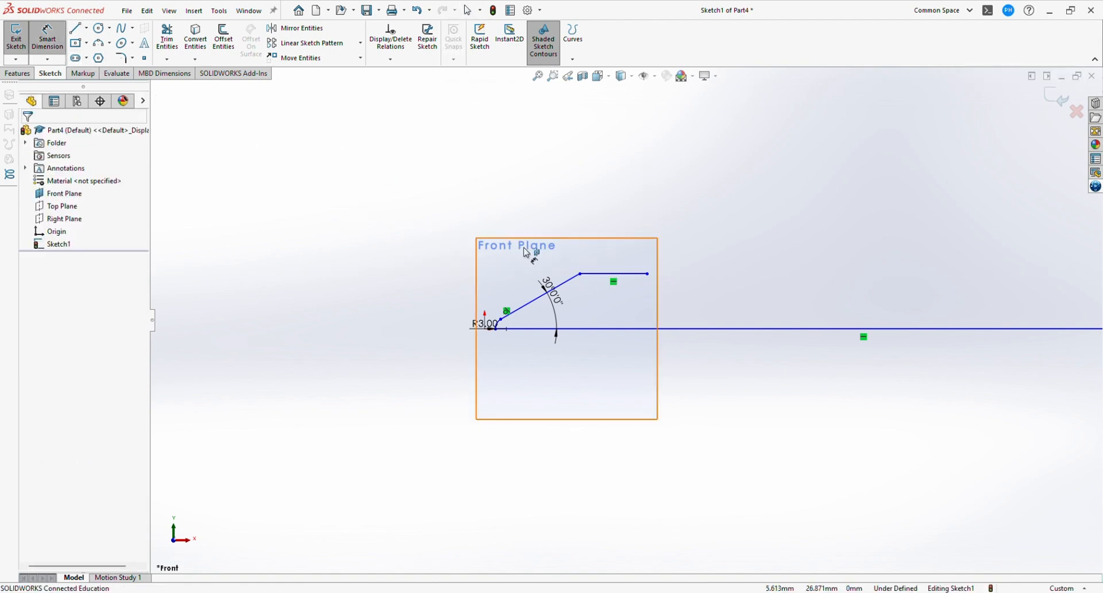
left_click(609, 276)
left_click(611, 295)
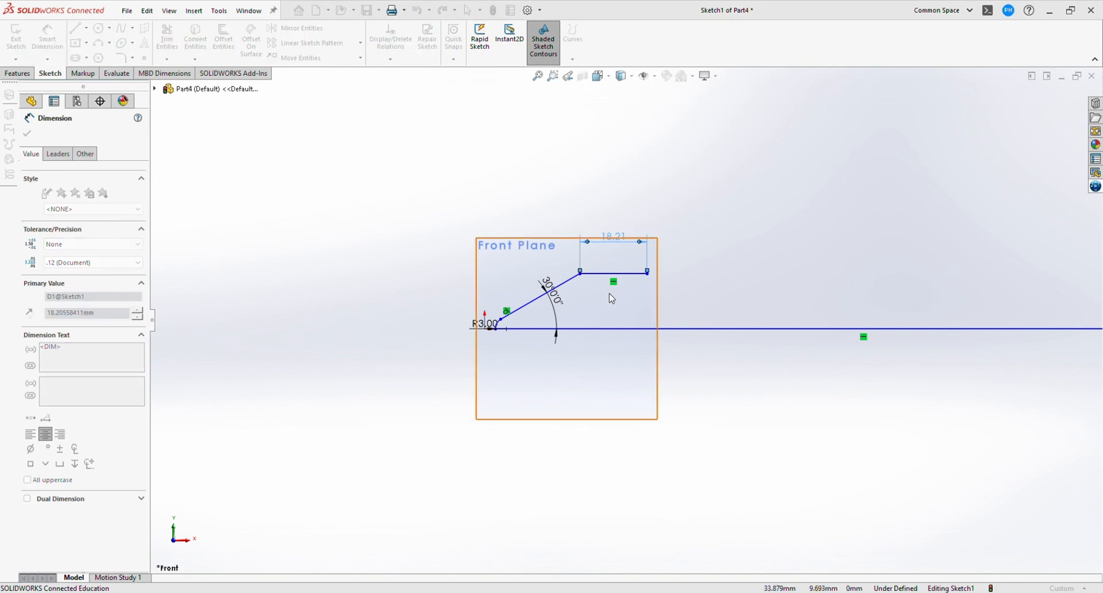
type("15")
key("Return")
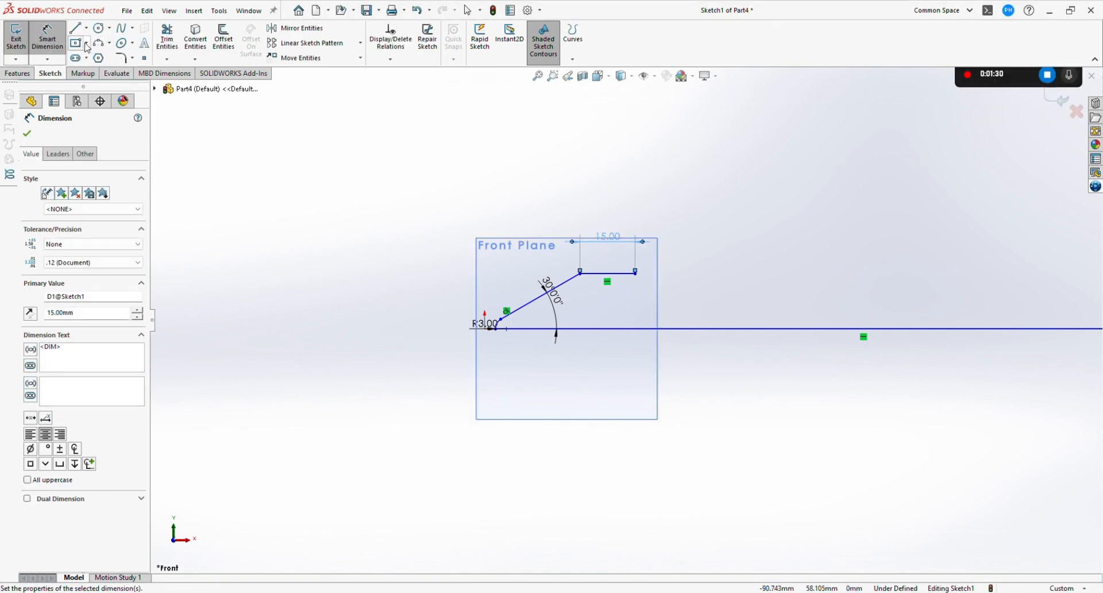
Sketch a short vertical line down from the right end of the 15 mm line, stopping above the long horizontal line
left_click(77, 30)
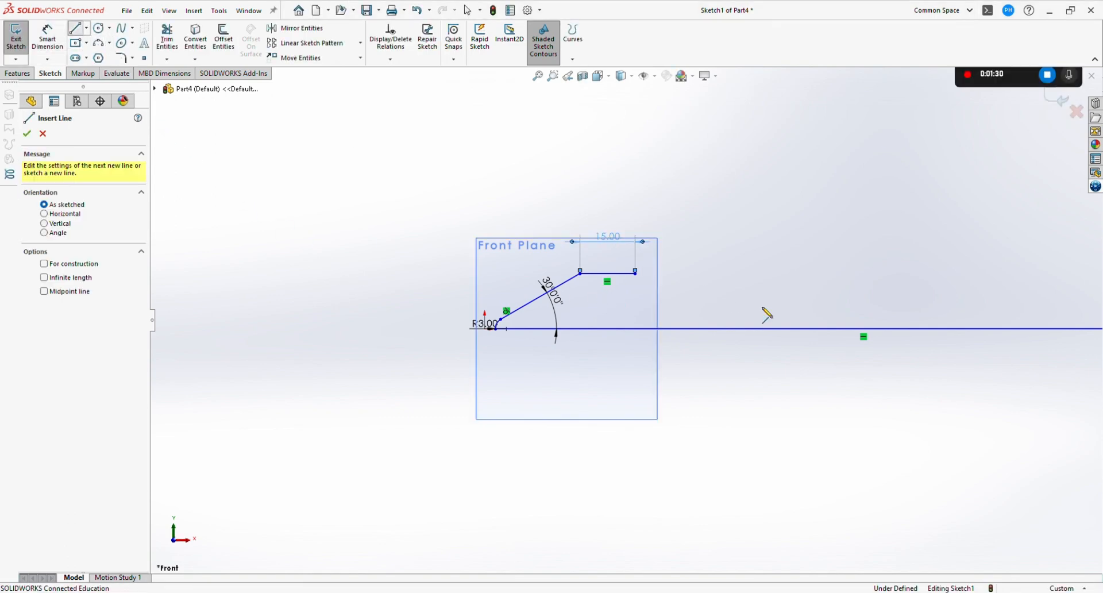
left_click(635, 273)
left_click(635, 296)
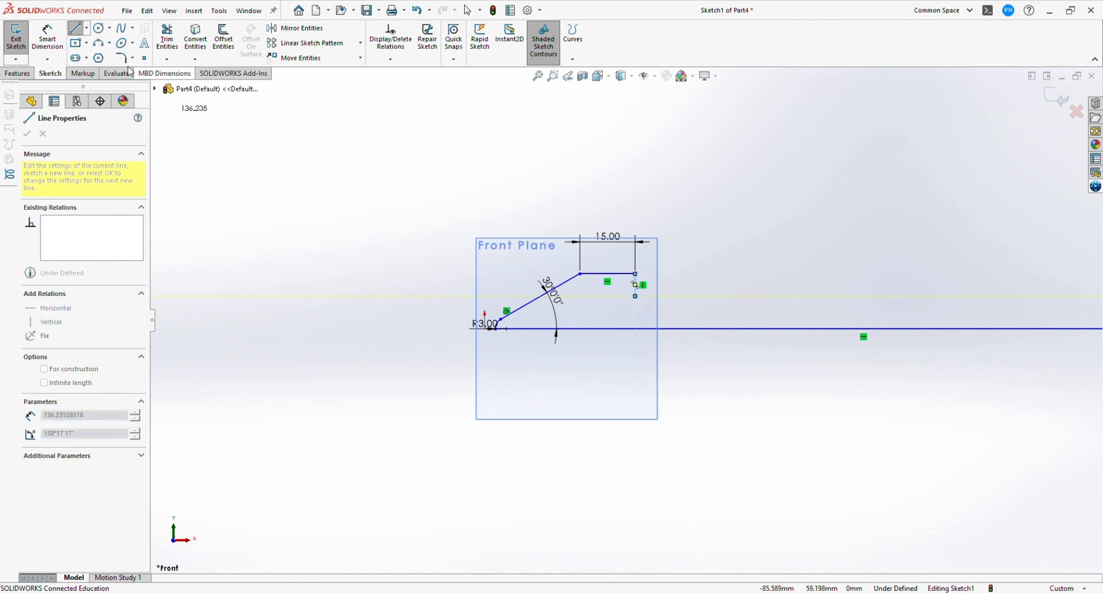
left_click(47, 38)
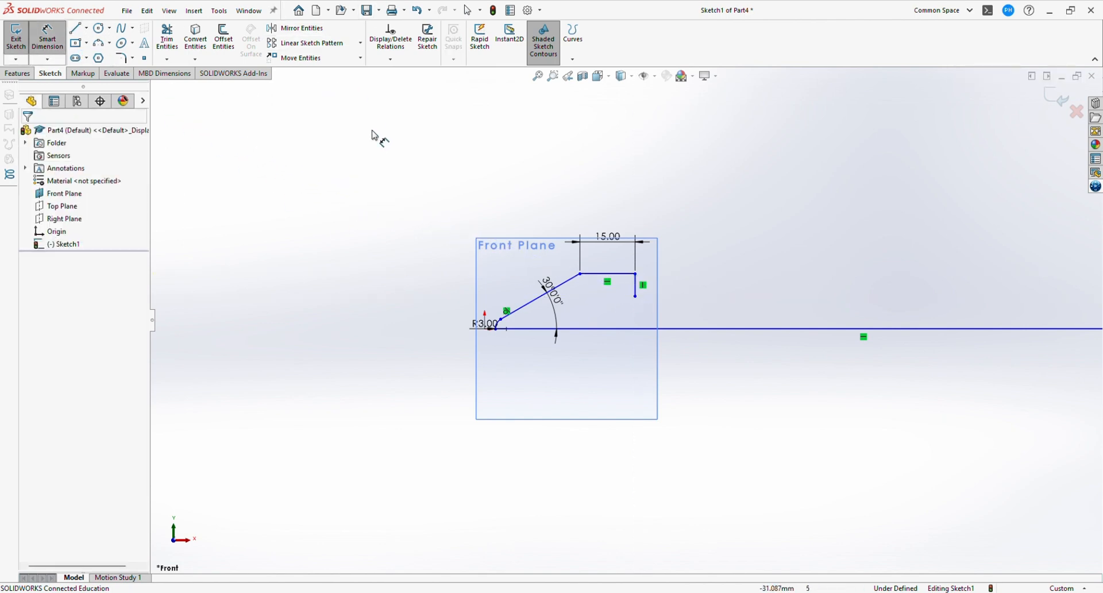
Dimension the short vertical line at the right end of the 15 mm line to 2 mm
left_click(635, 287)
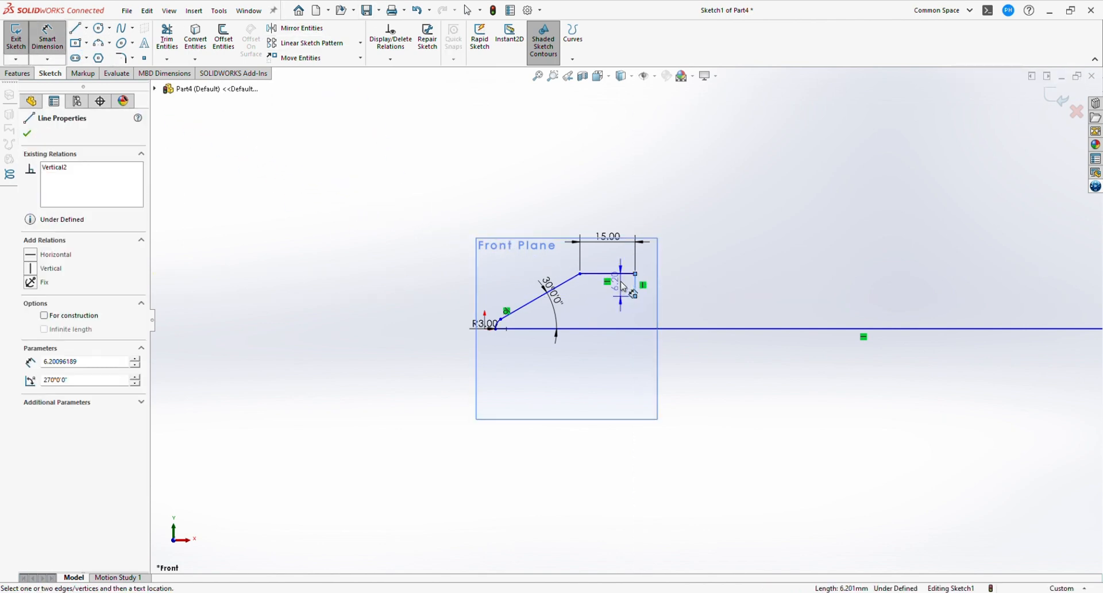
left_click(615, 282)
type("2.00mm")
key("Return")
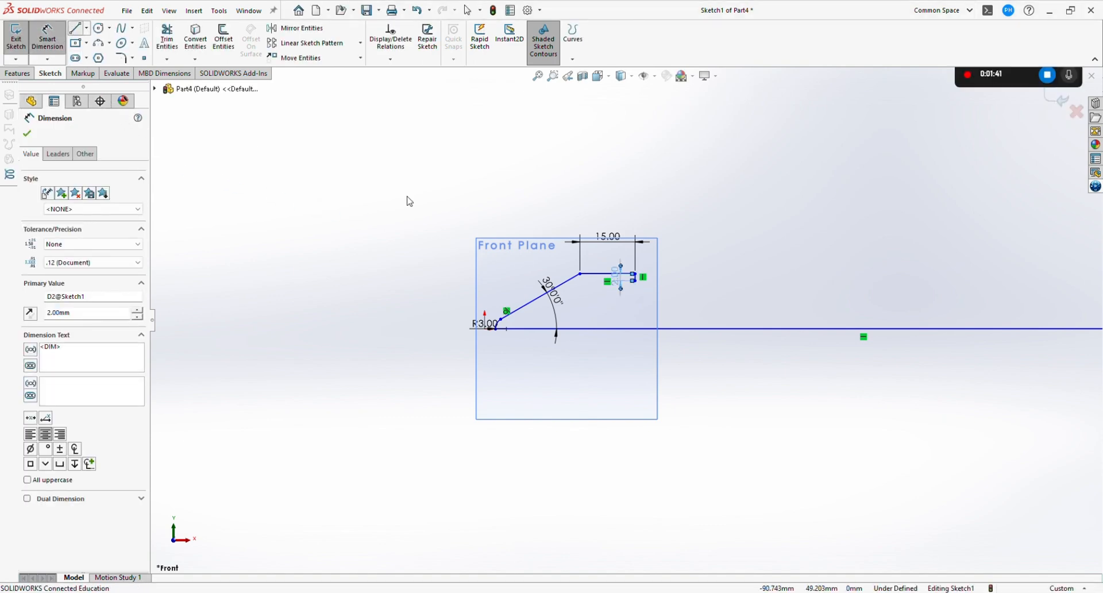
Sketch a horizontal line rightward from the lower end of the 2 mm vertical line and dimension its length to 15 mm
key("l")
left_click(635, 280)
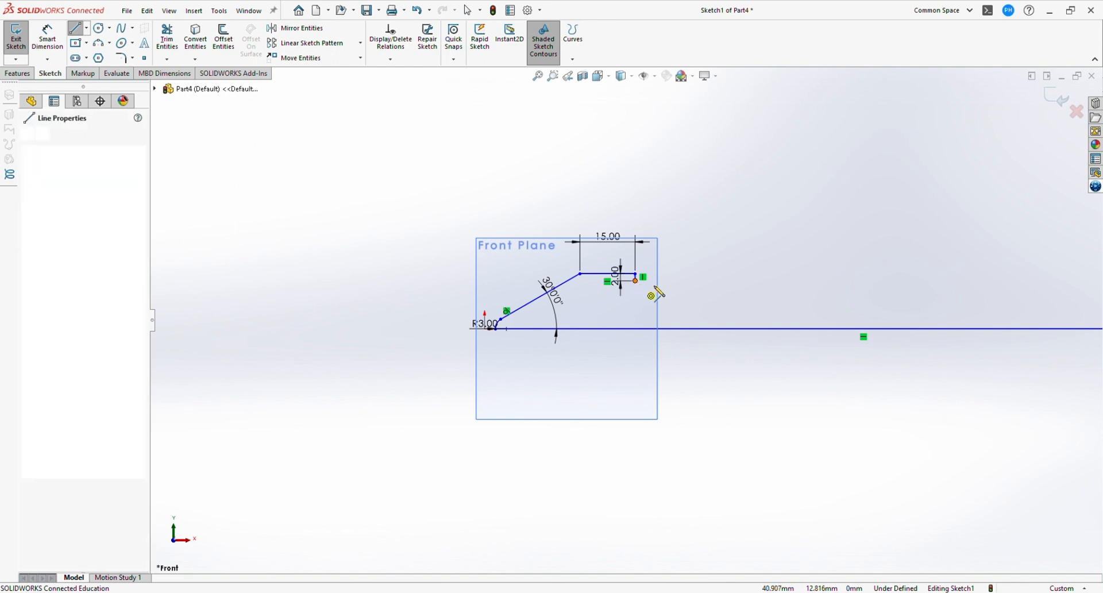
left_click(697, 280)
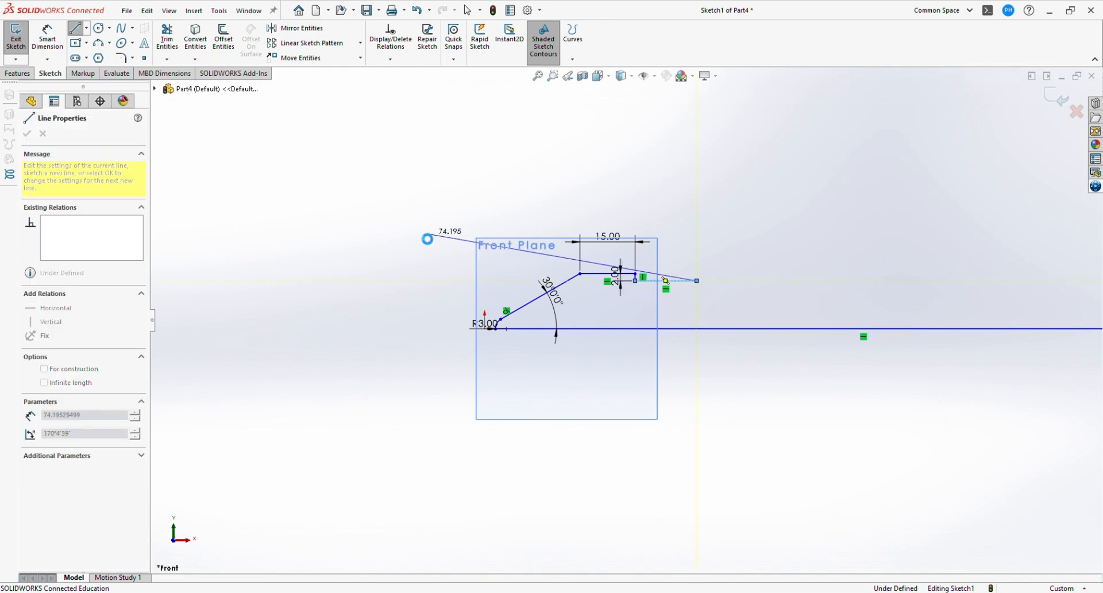
key("Escape")
key("d")
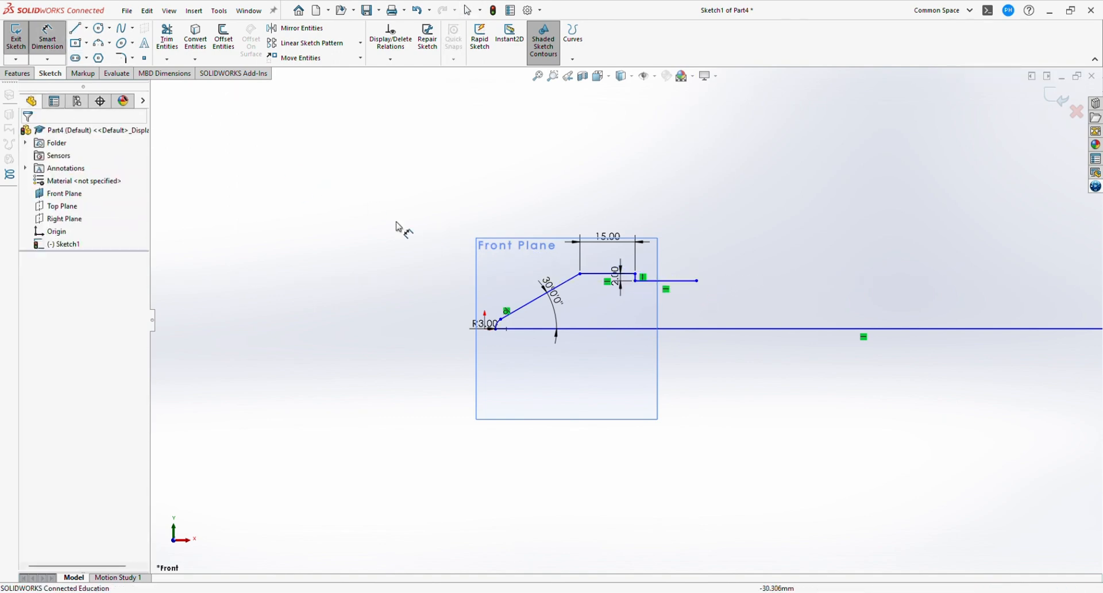
left_click(675, 281)
left_click(676, 266)
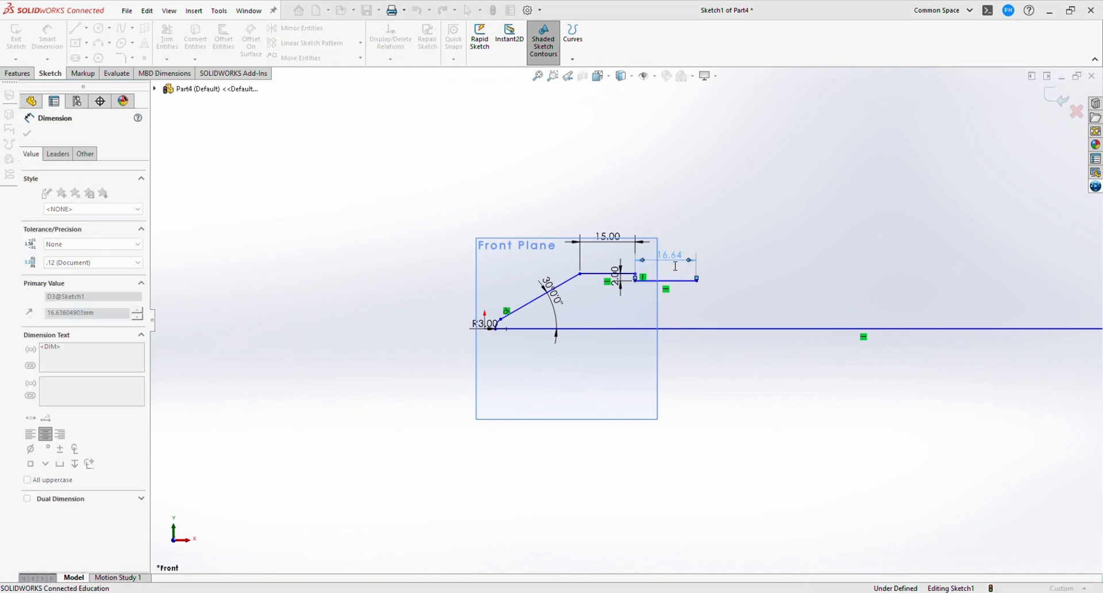
type("15")
key("Return")
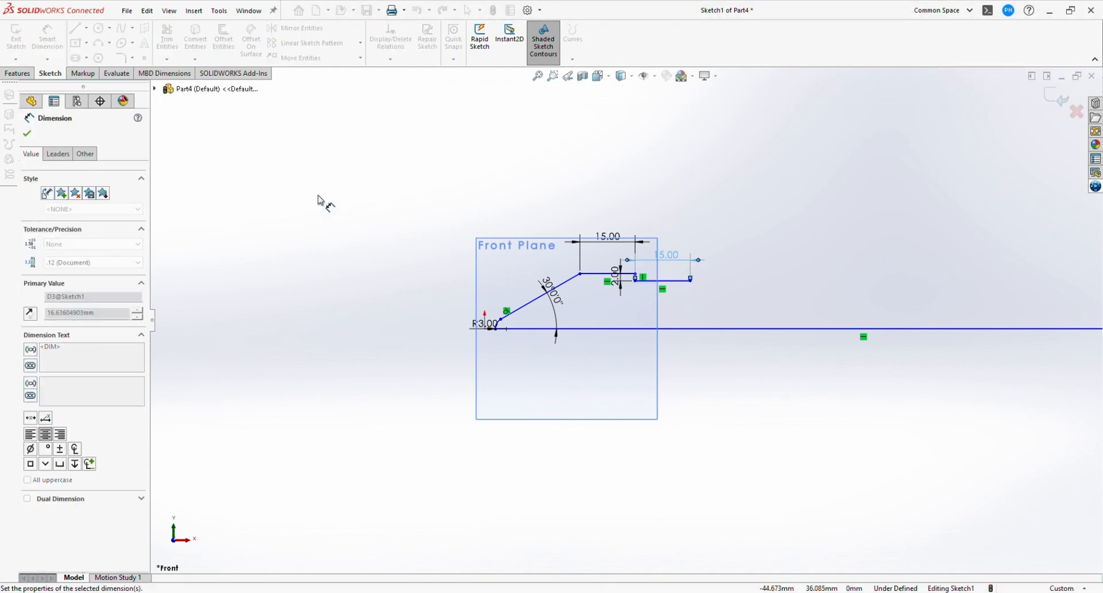
Sketch a short vertical line down from the right end of the second 15 mm line and dimension it to 2 mm
left_click(78, 30)
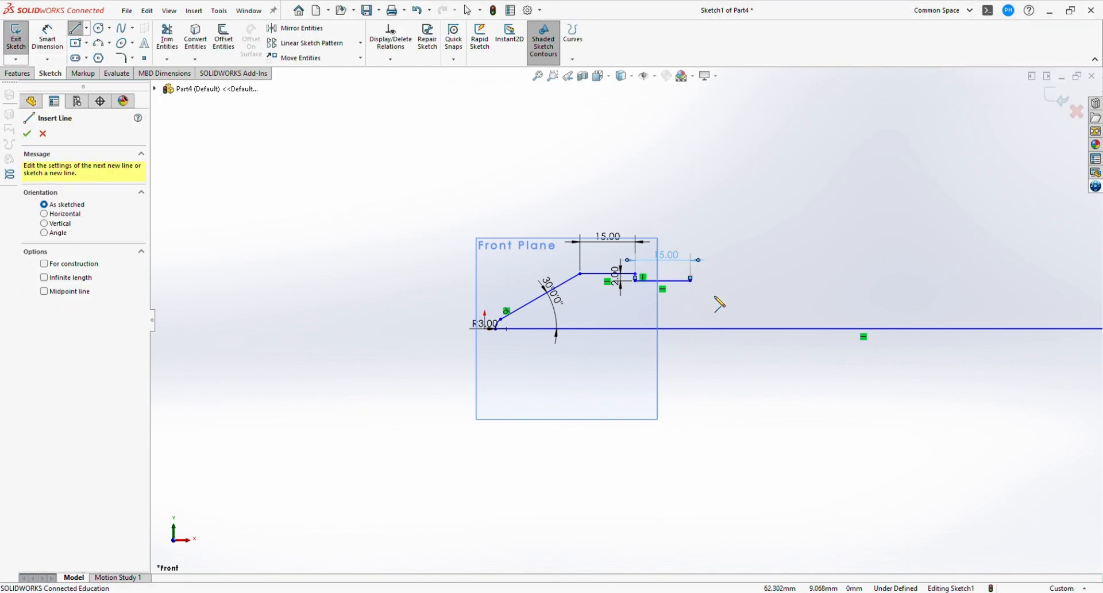
left_click(691, 281)
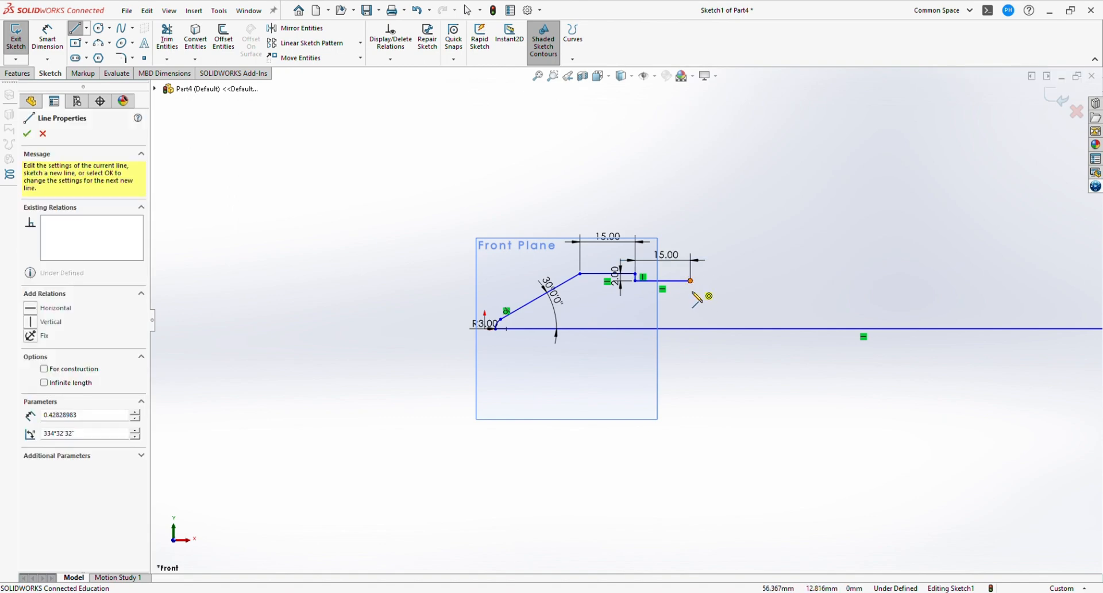
left_click(691, 294)
key("Escape")
key("Escape")
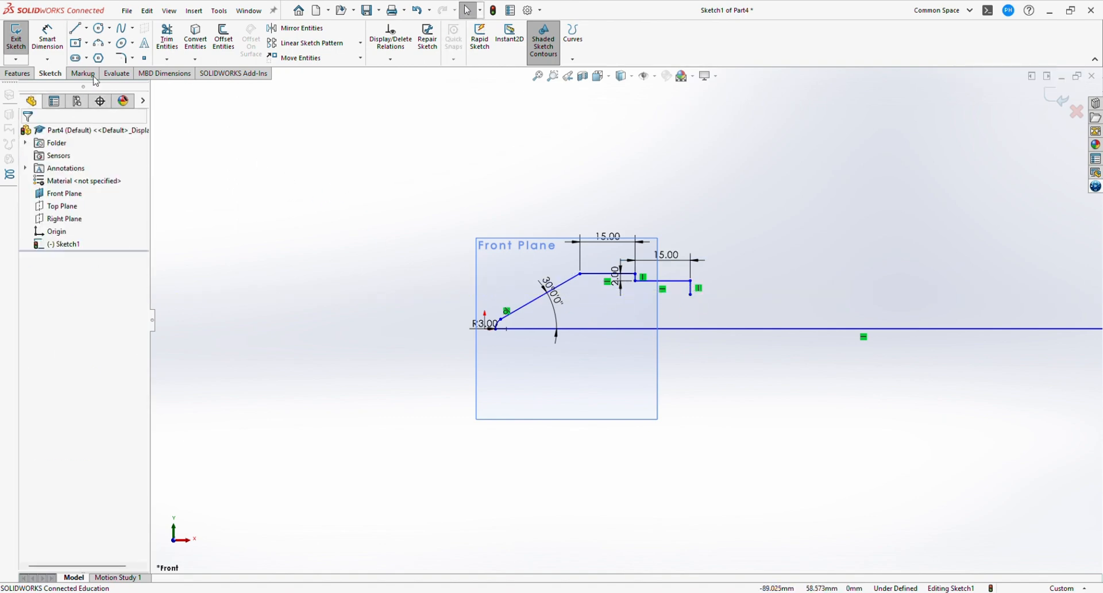
left_click(57, 44)
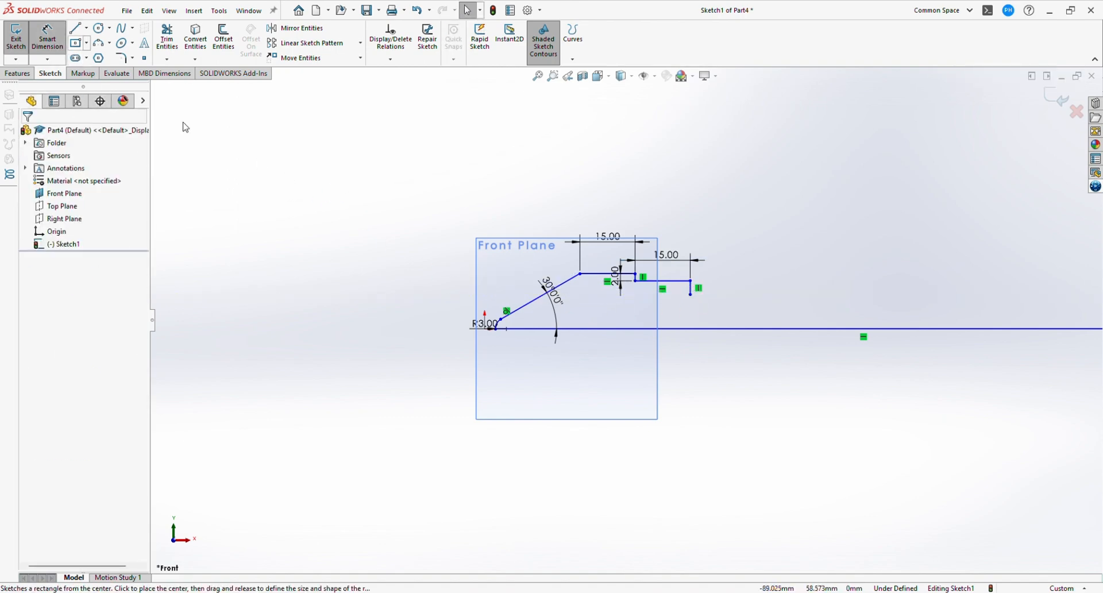
left_click(694, 292)
left_click(692, 295)
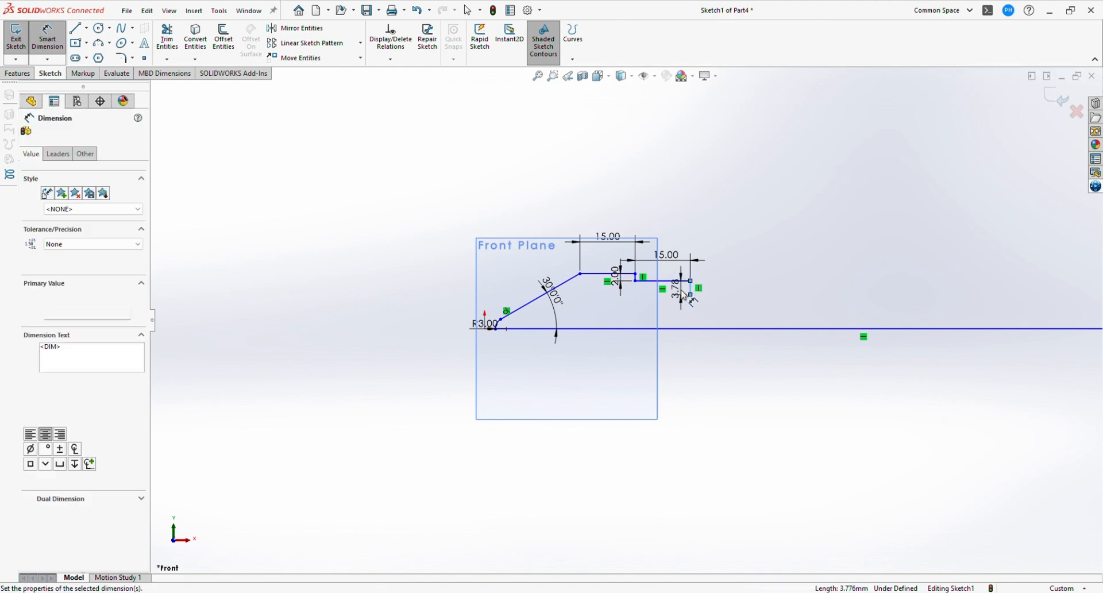
type("2")
key("Return")
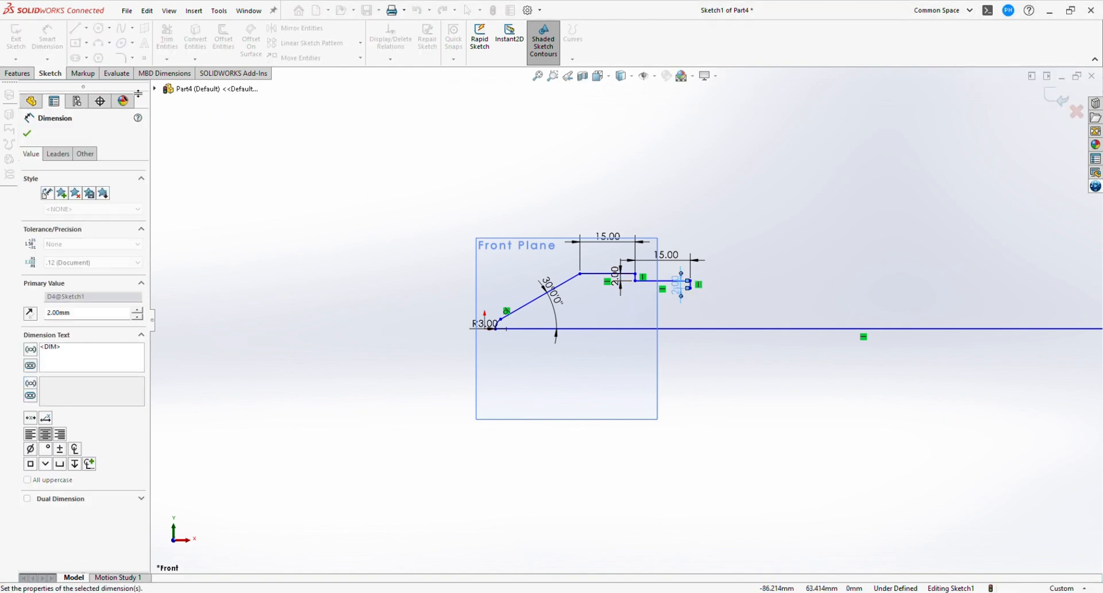
Sketch a horizontal line rightward from the lower end of the second 2 mm step and dimension its length to 20 mm
left_click(75, 28)
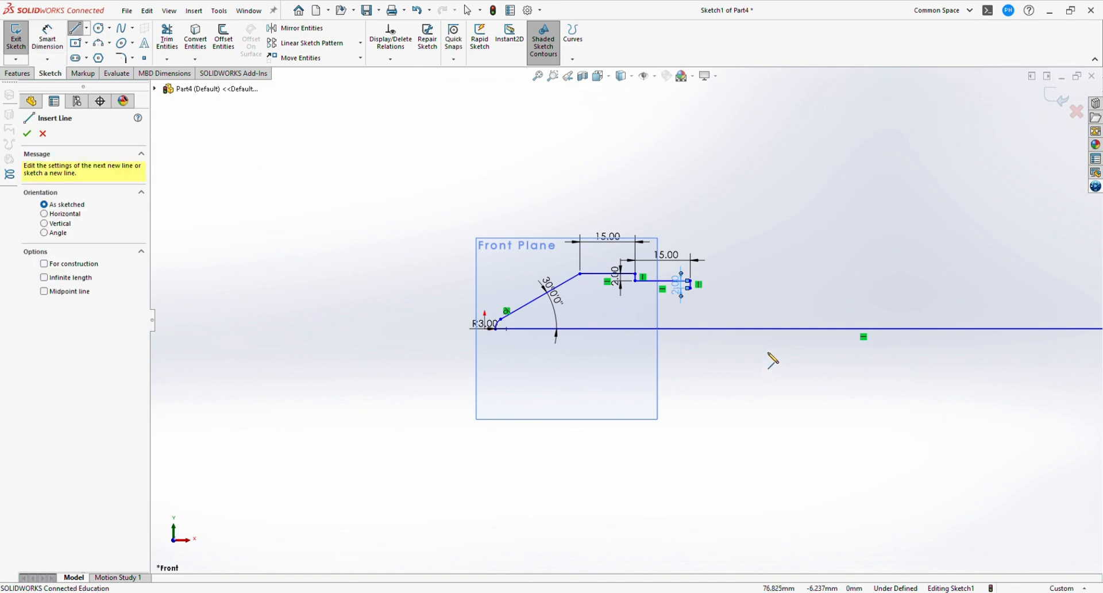
scroll(773, 360, "down", 3)
left_click(606, 234)
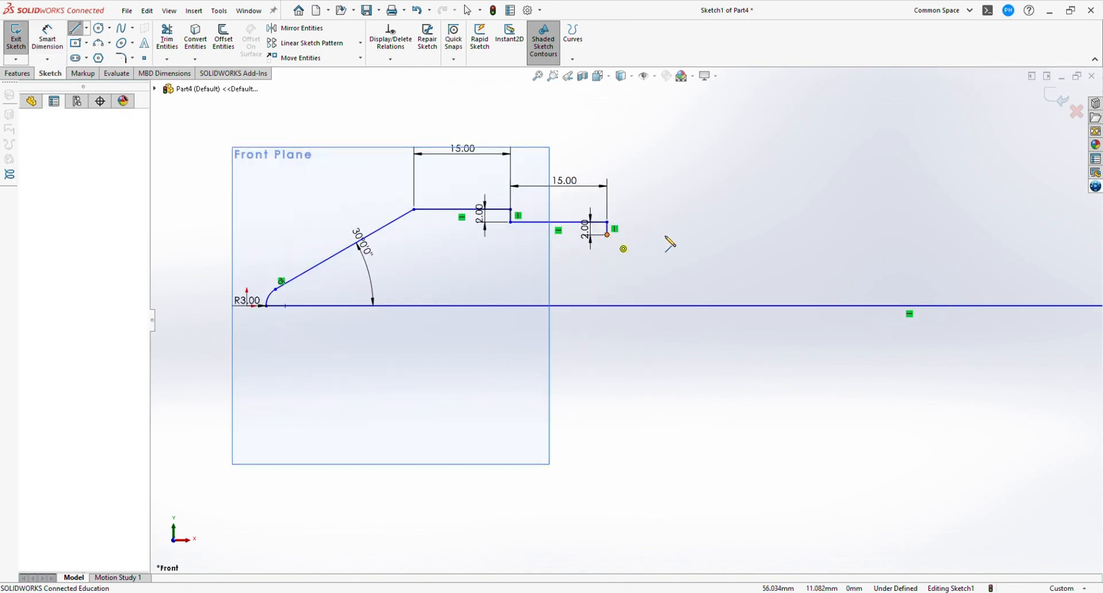
left_click(711, 234)
key("Escape")
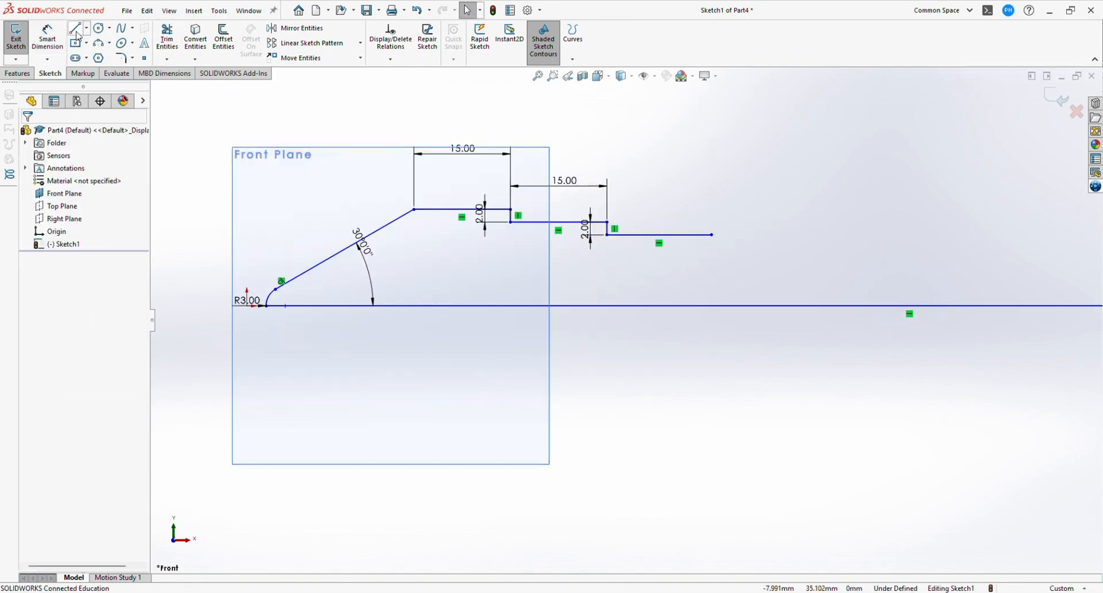
left_click(47, 38)
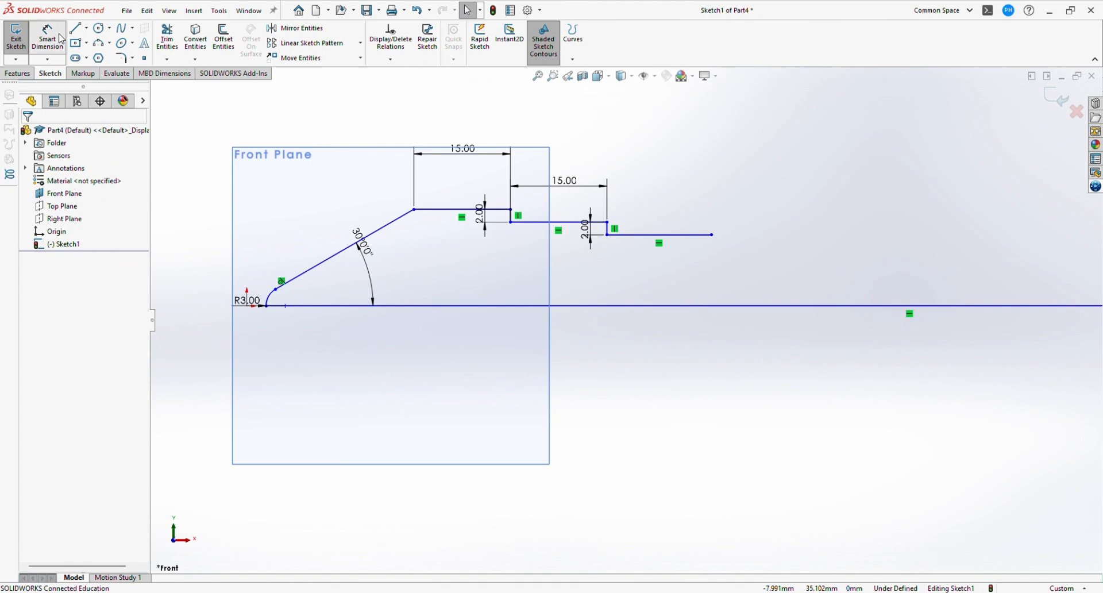
left_click(681, 240)
left_click(670, 221)
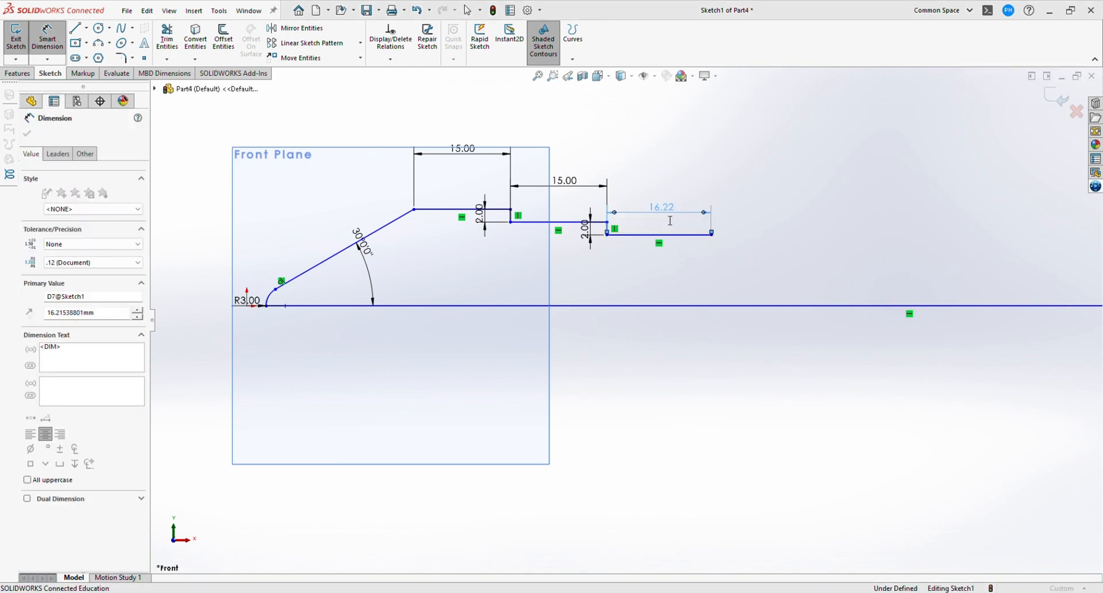
type("20")
key("Return")
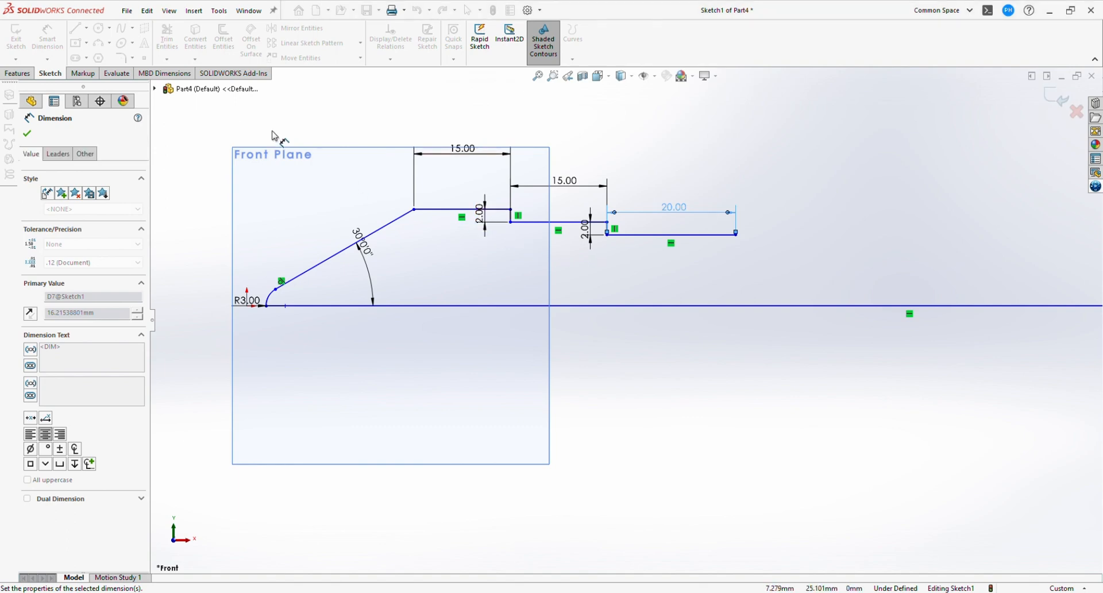
Sketch a short vertical line down from the right end of the 20 mm line and dimension it to 2 mm
key("l")
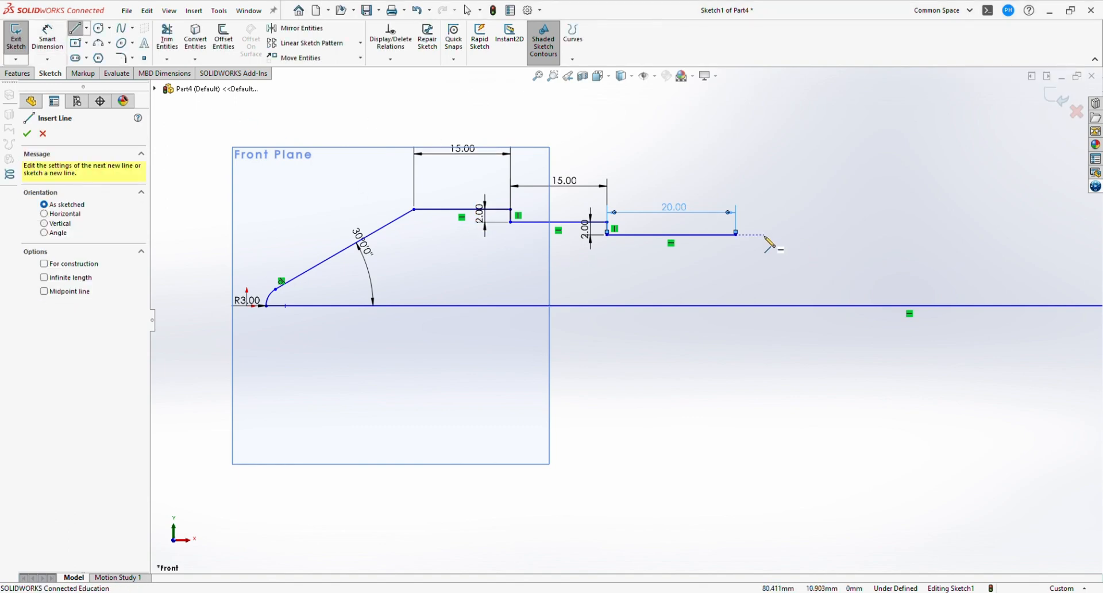
left_click(736, 234)
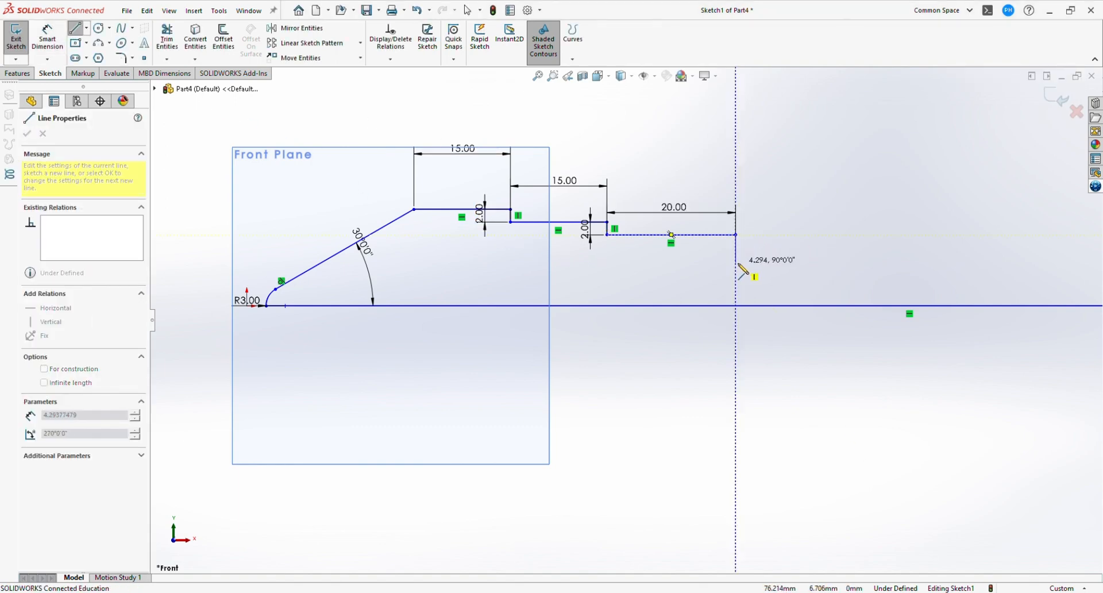
left_click(736, 263)
key("Escape")
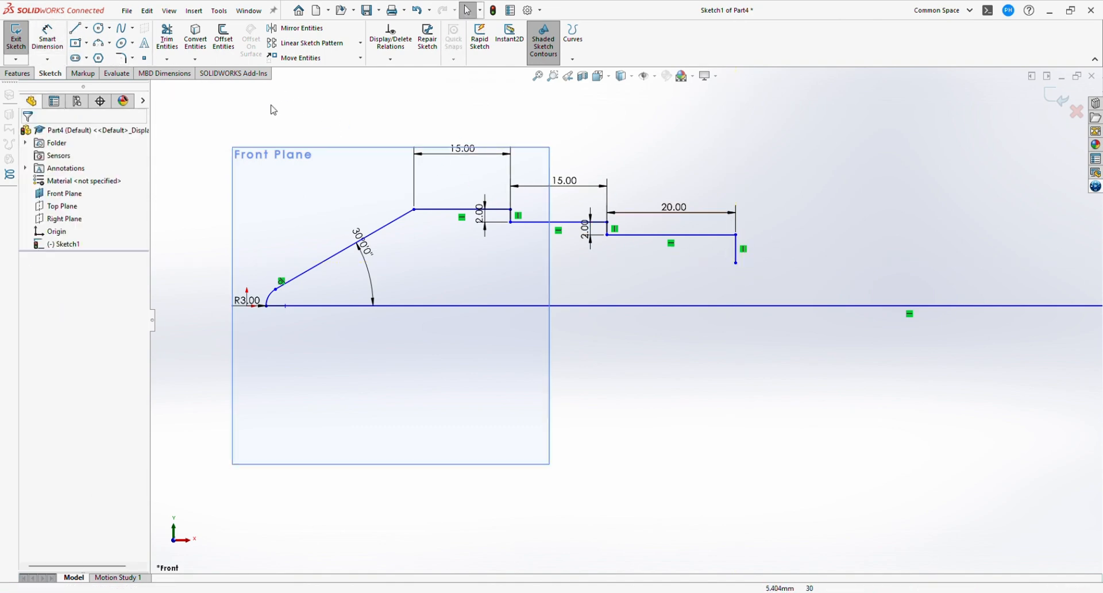
left_click(62, 43)
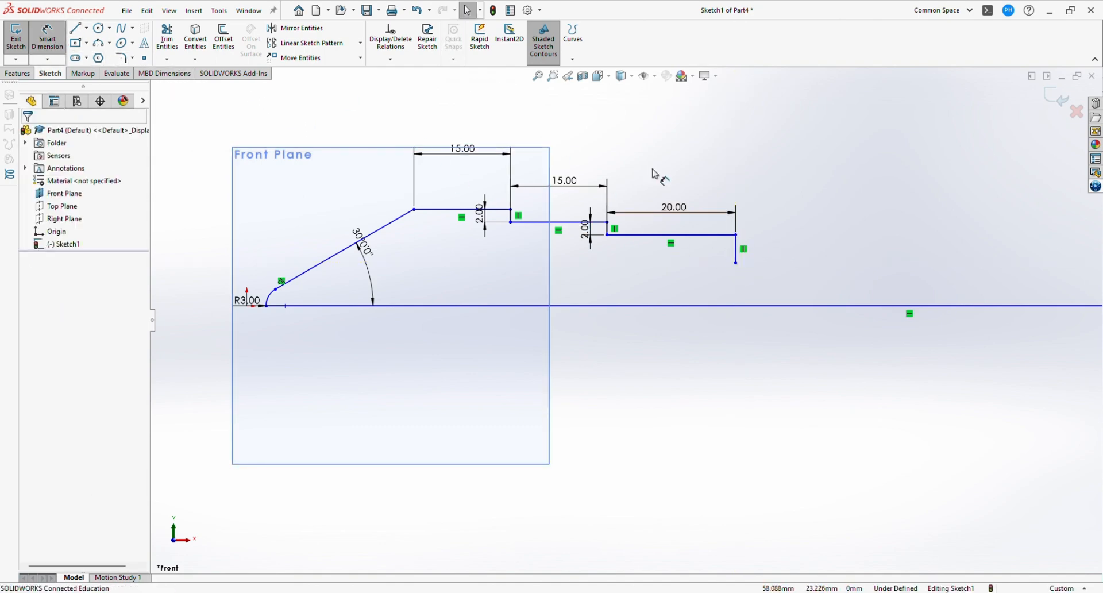
left_click(737, 251)
left_click(795, 254)
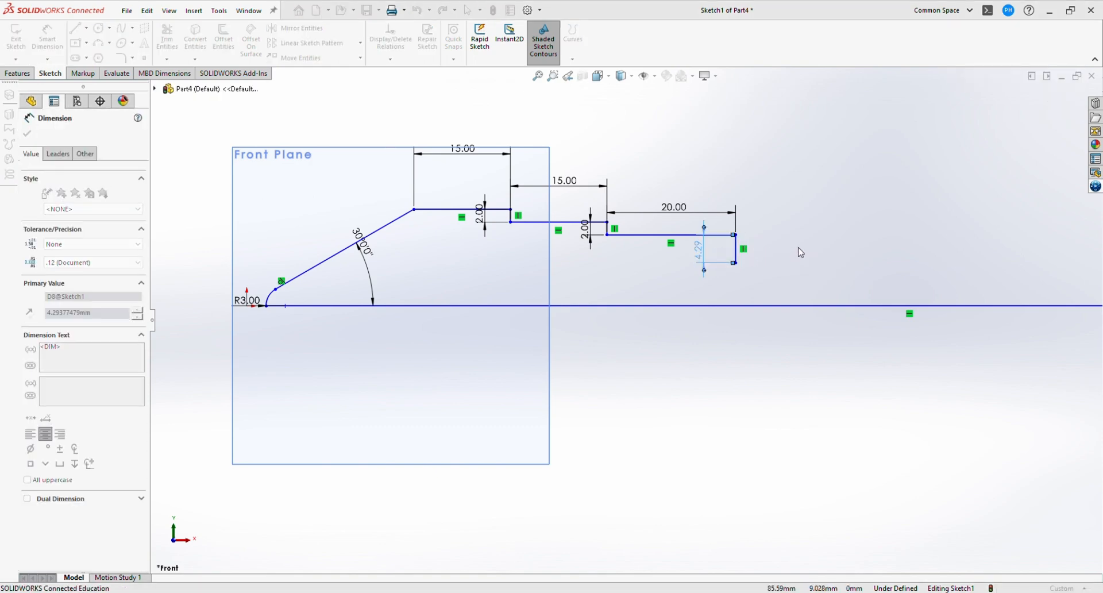
type("2")
key("Return")
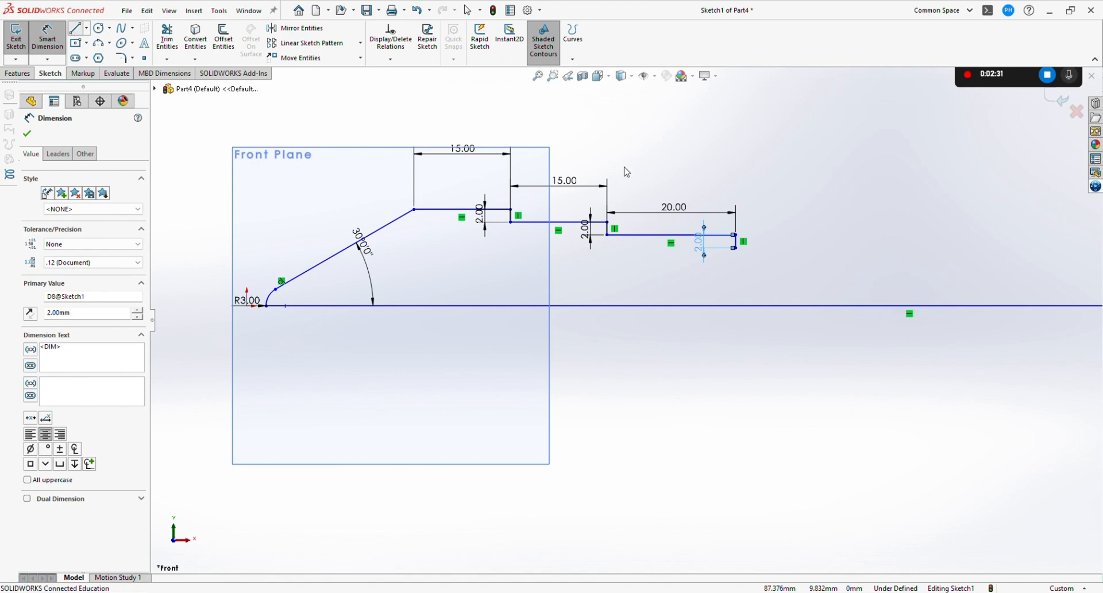
Sketch a horizontal line rightward from the lower end of the third 2 mm step and dimension its length to 45 mm
key("l")
left_click(736, 248)
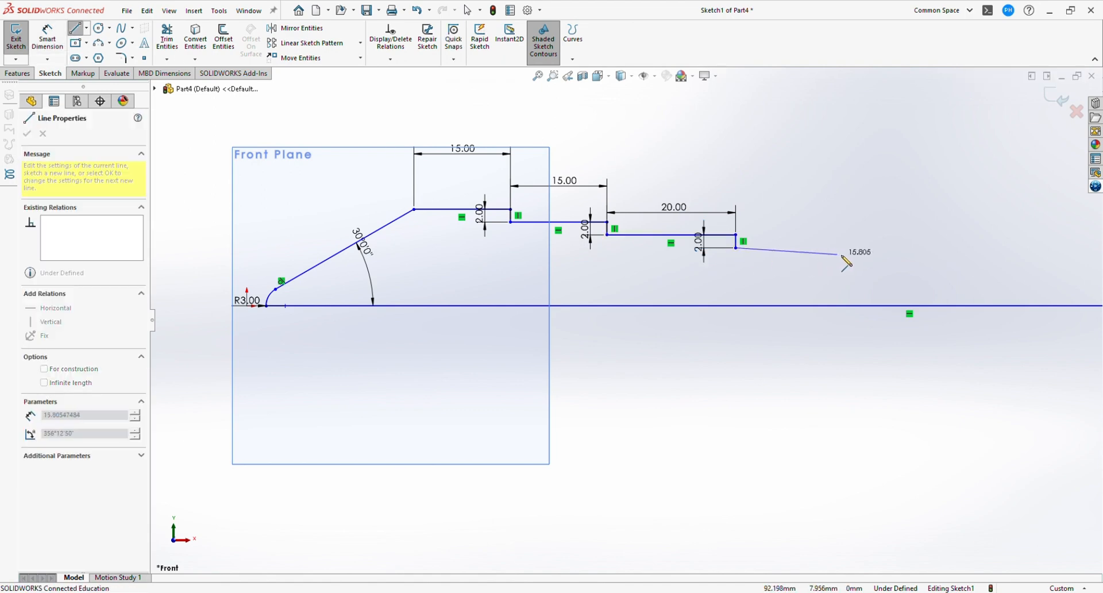
left_click(886, 248)
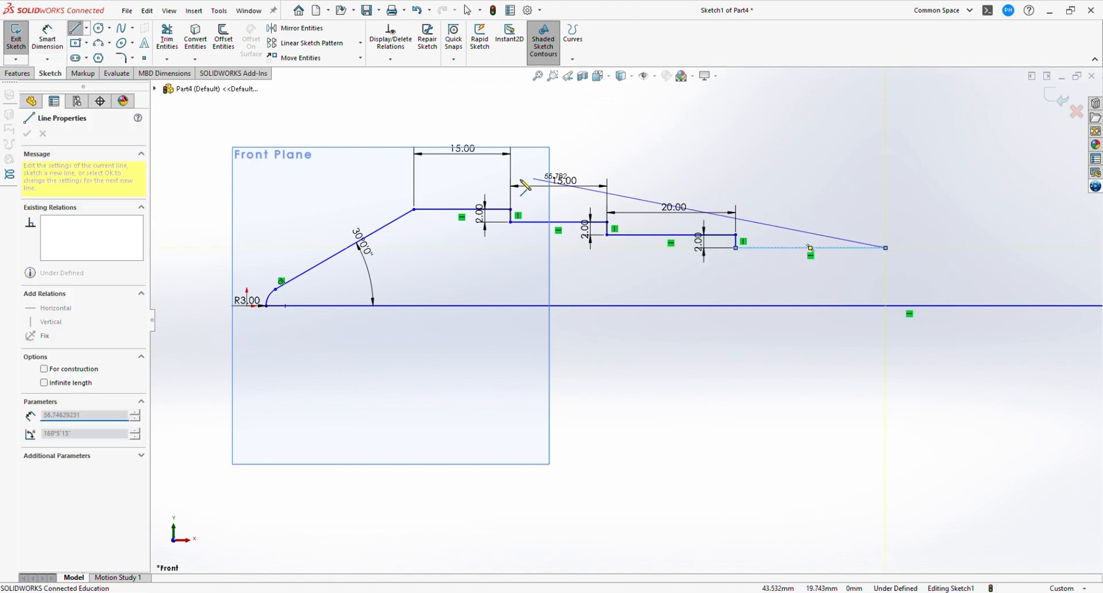
key("Escape")
left_click(65, 38)
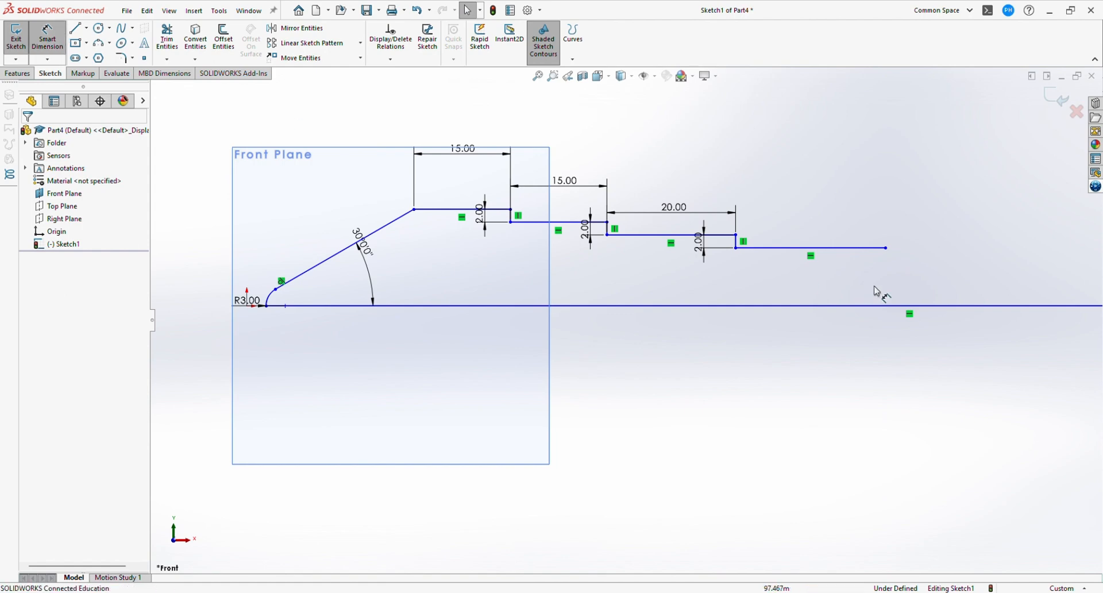
left_click(836, 248)
left_click(836, 229)
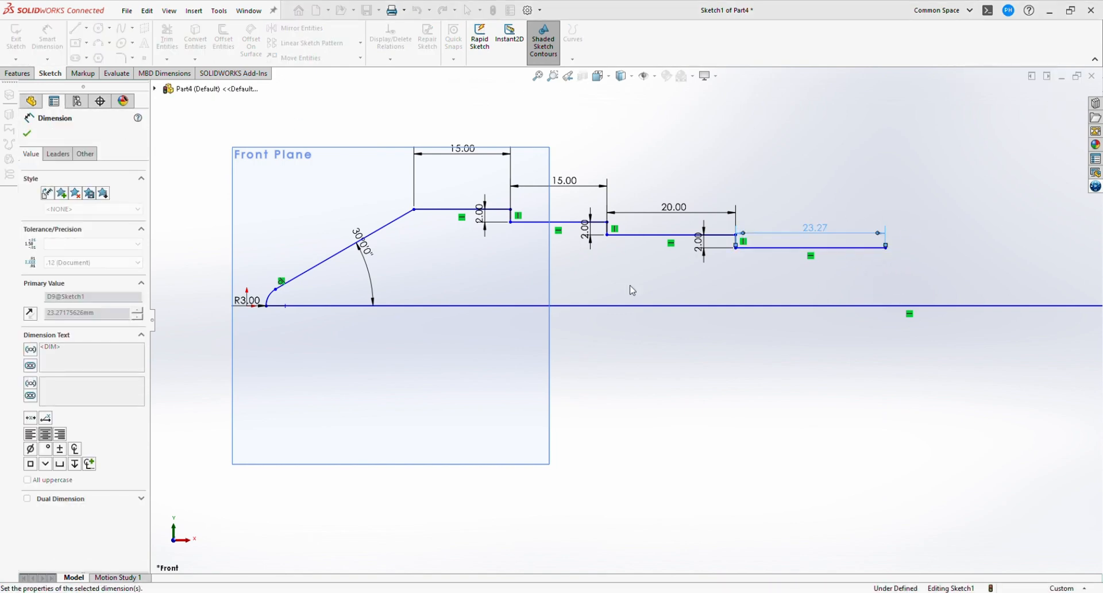
type("45")
key("Return")
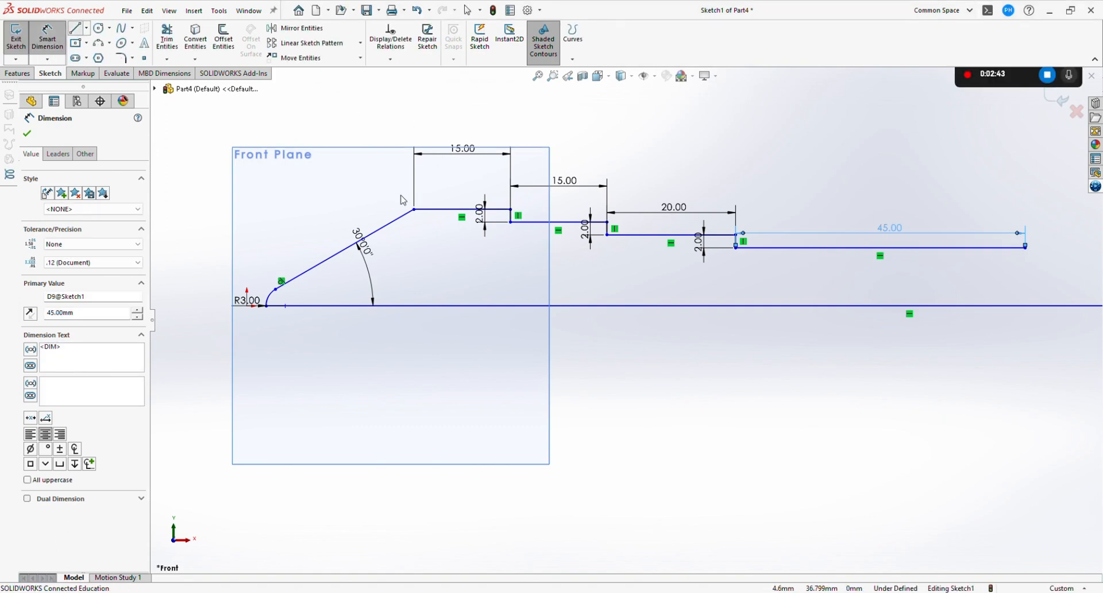
Sketch a line about 6 mm long upward from the right end of the 45 mm line and give it a vertical relation
key("l")
left_click(1026, 247)
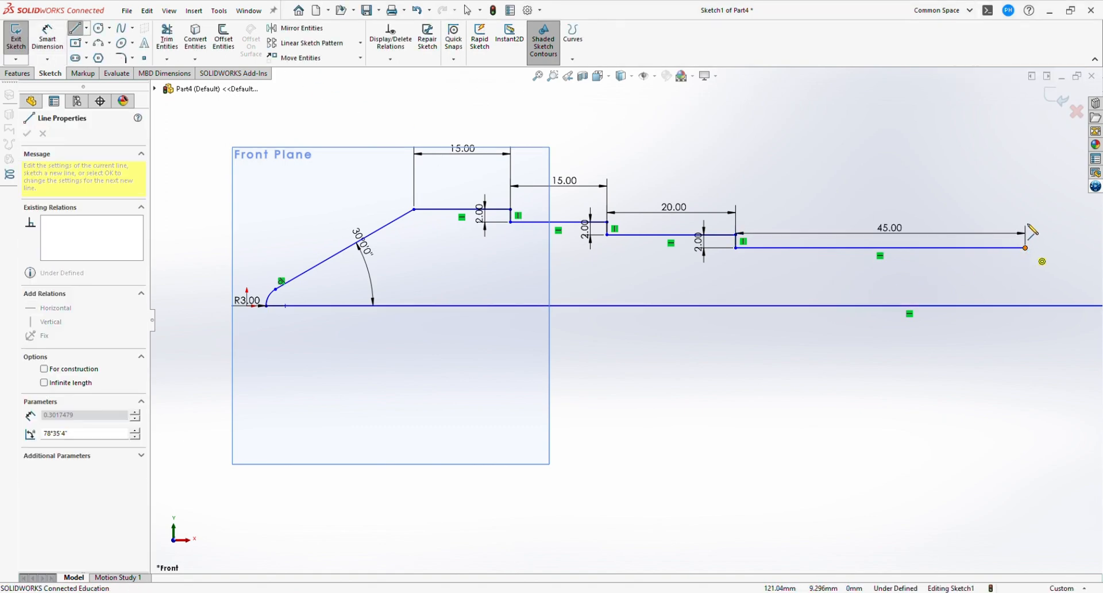
left_click(1022, 209)
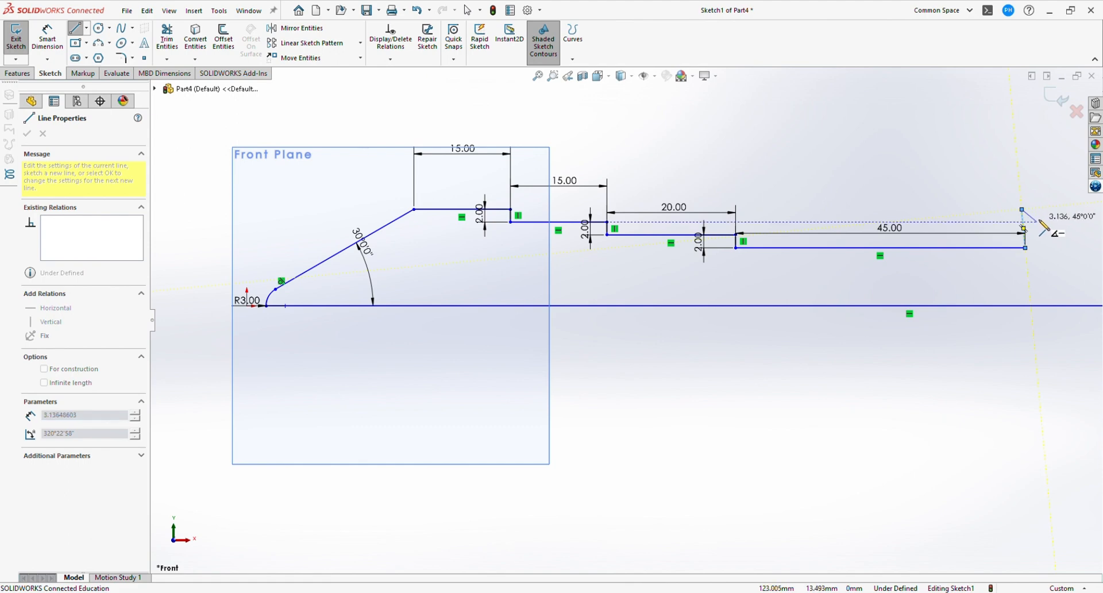
key("Escape")
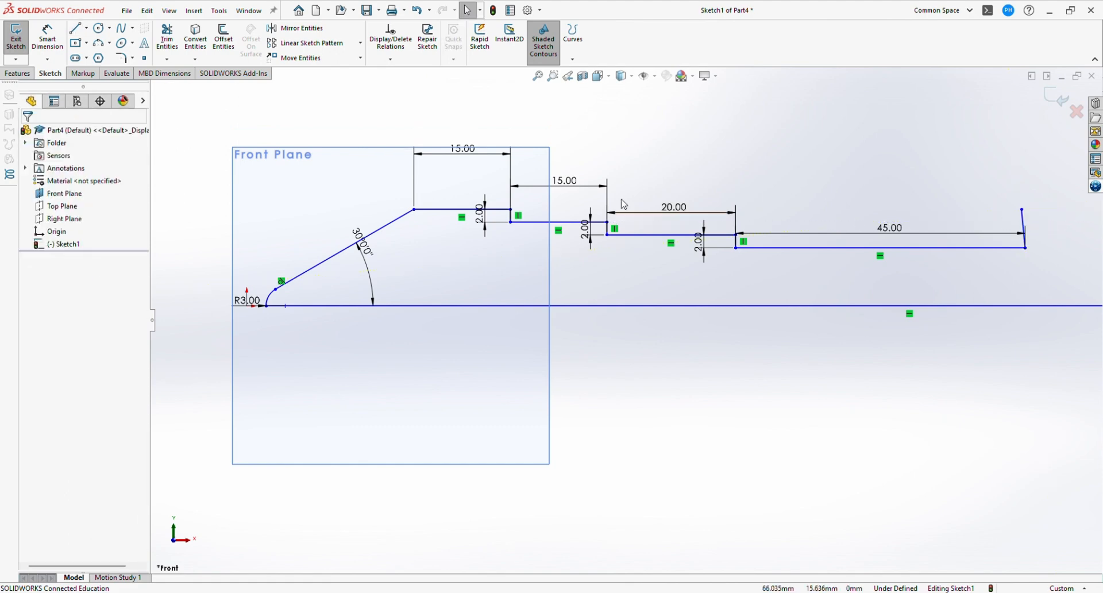
left_click(1025, 227)
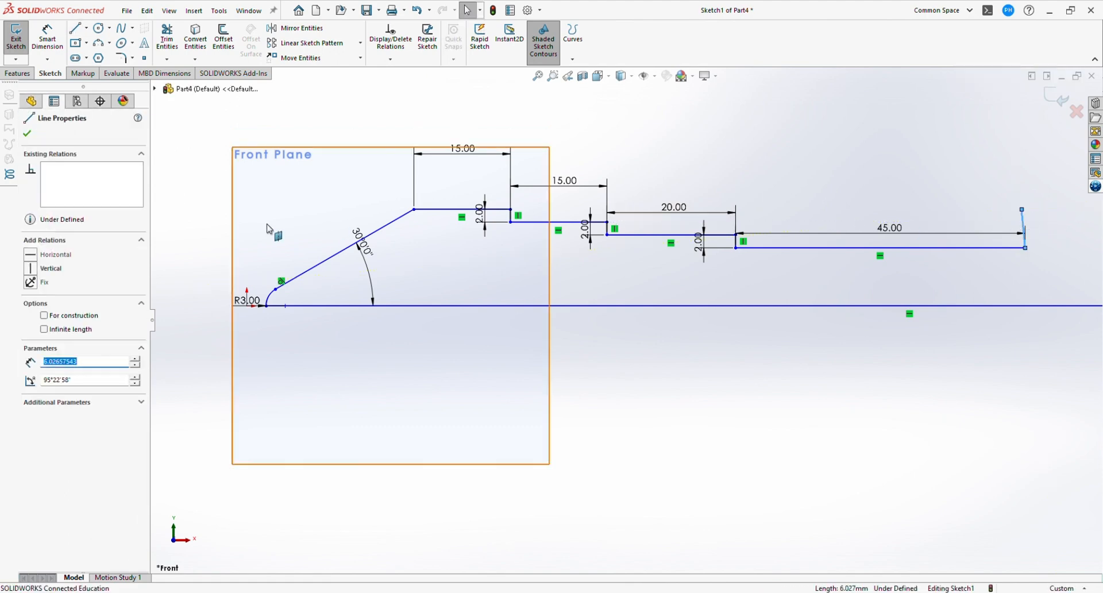
left_click(38, 269)
Dimension the vertical line at the right end of the 45 mm line to 4 mm
left_click(49, 38)
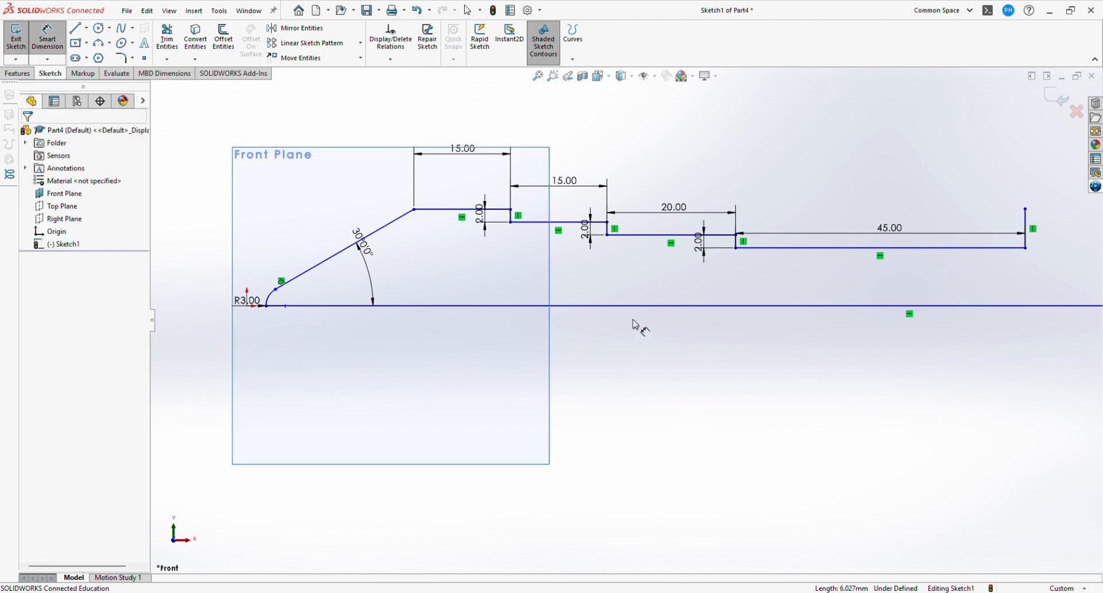
left_click(1024, 229)
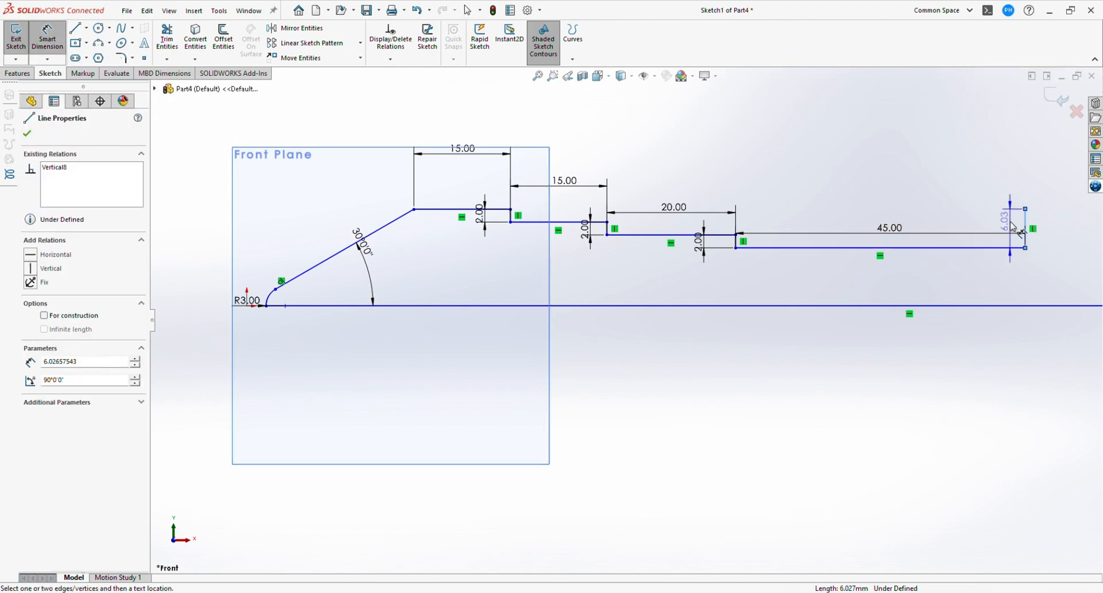
left_click(1011, 226)
type("4")
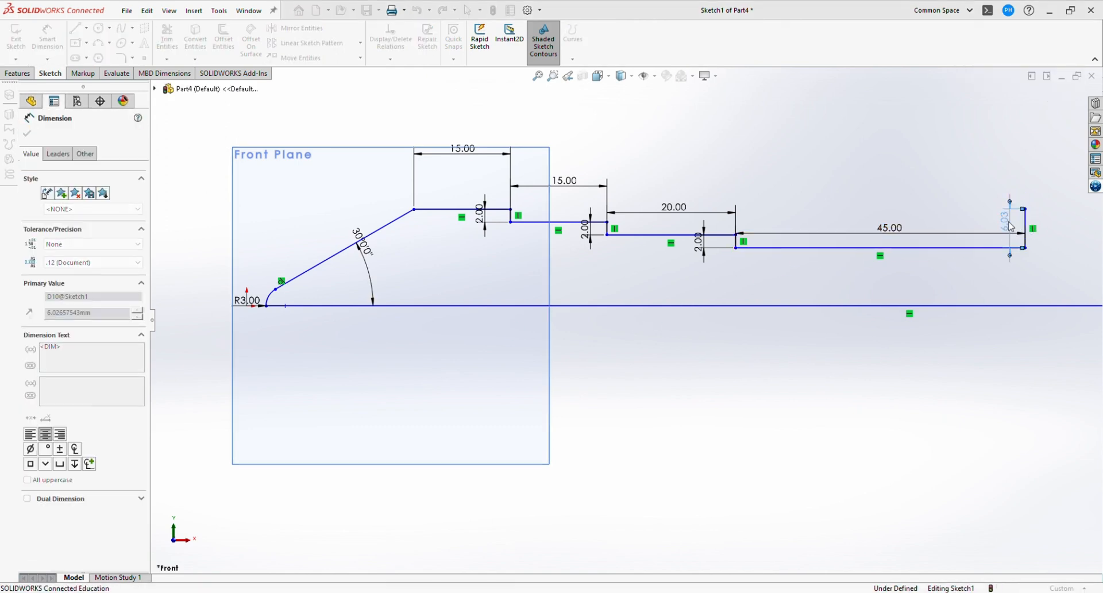
key("Return")
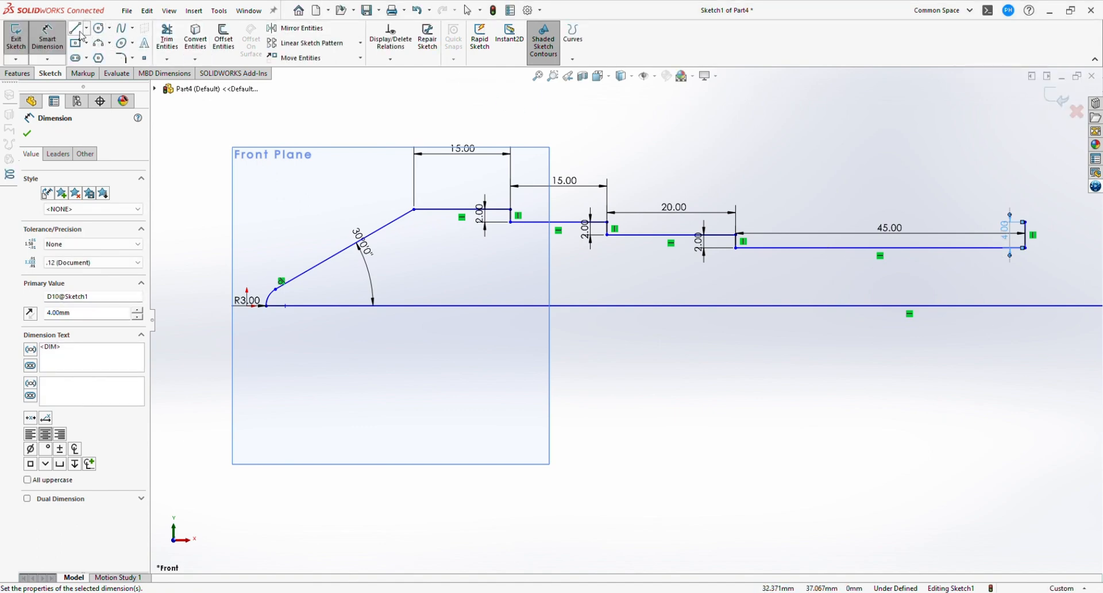
Sketch a horizontal line rightward from the upper end of the 4 mm vertical line and dimension its length to 30 mm
left_click(75, 28)
scroll(641, 312, "up", 2)
scroll(931, 266, "down", 3)
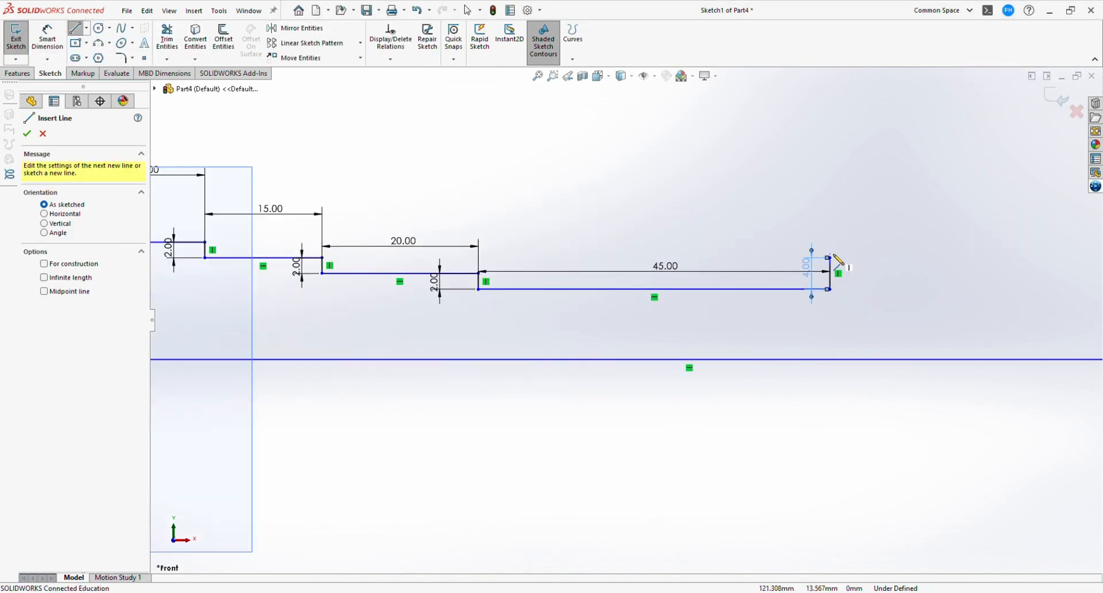
left_click(829, 258)
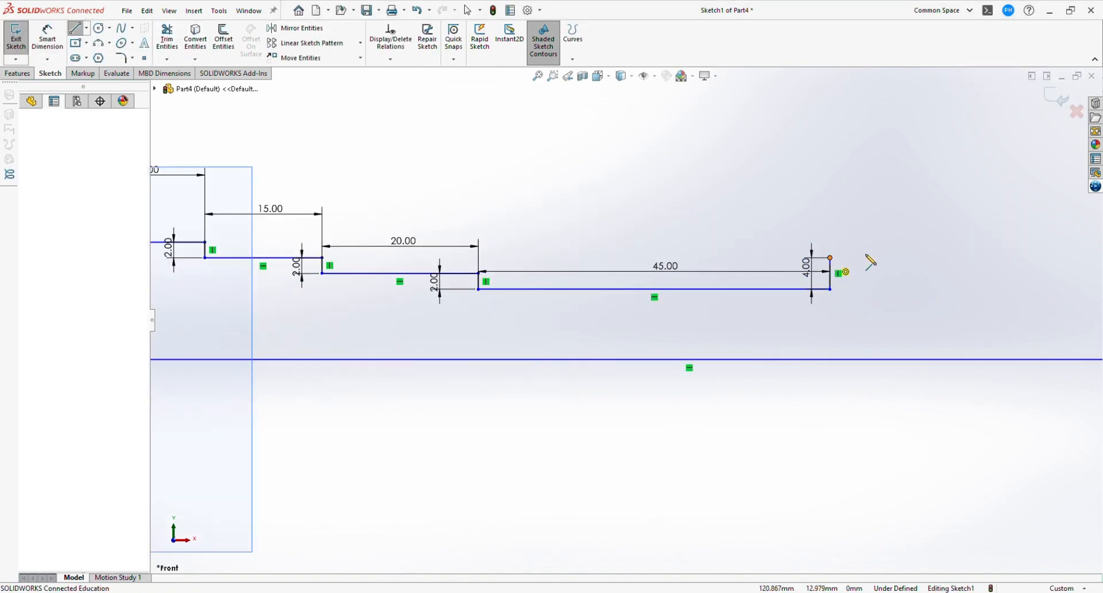
left_click(958, 258)
key("Escape")
left_click(50, 39)
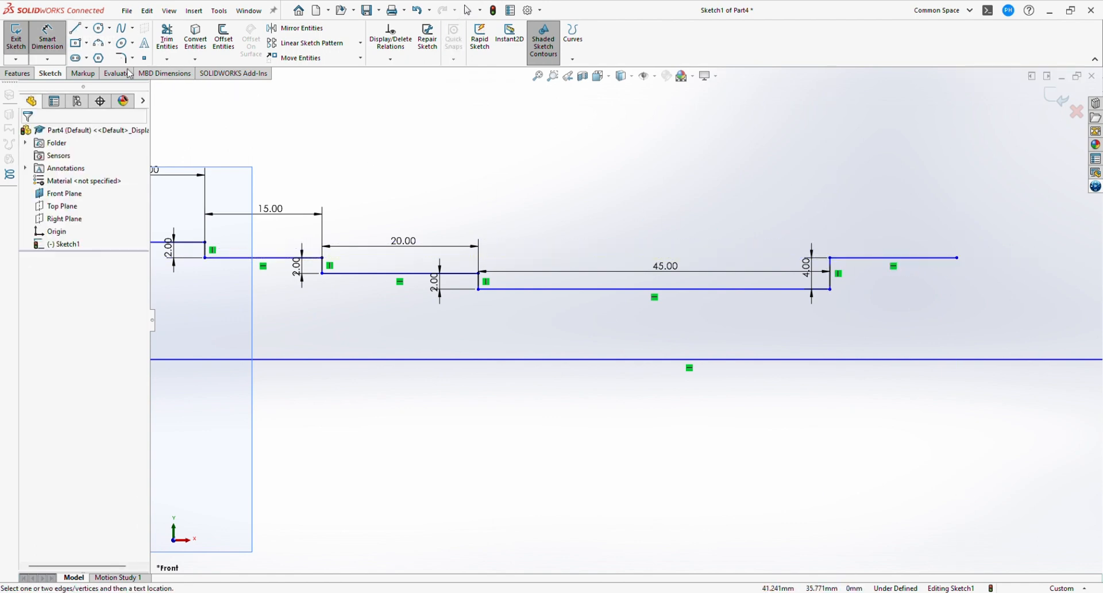
left_click(902, 258)
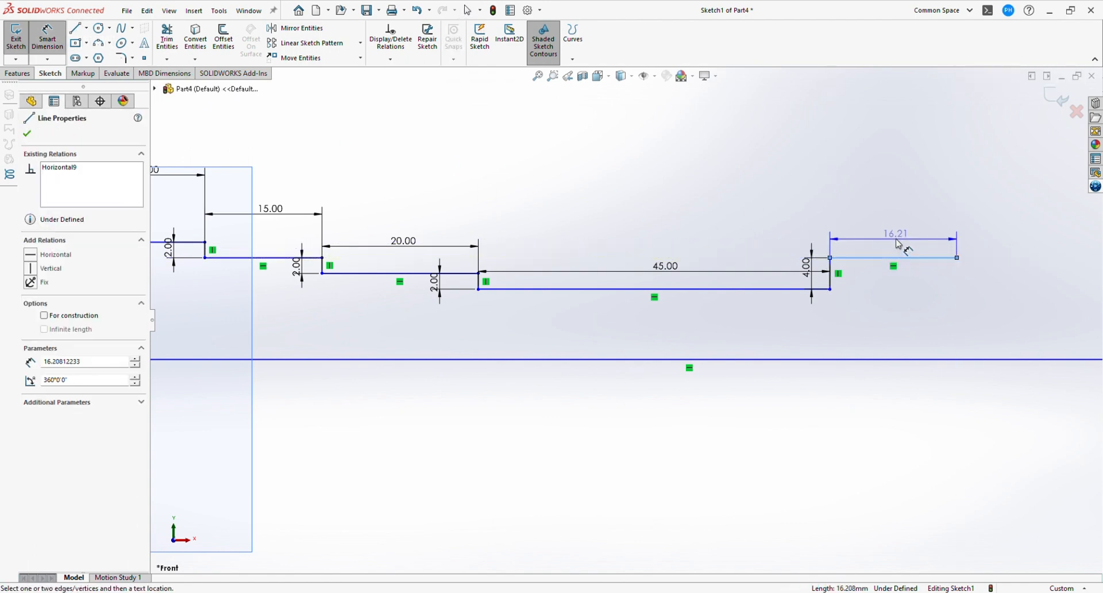
left_click(899, 243)
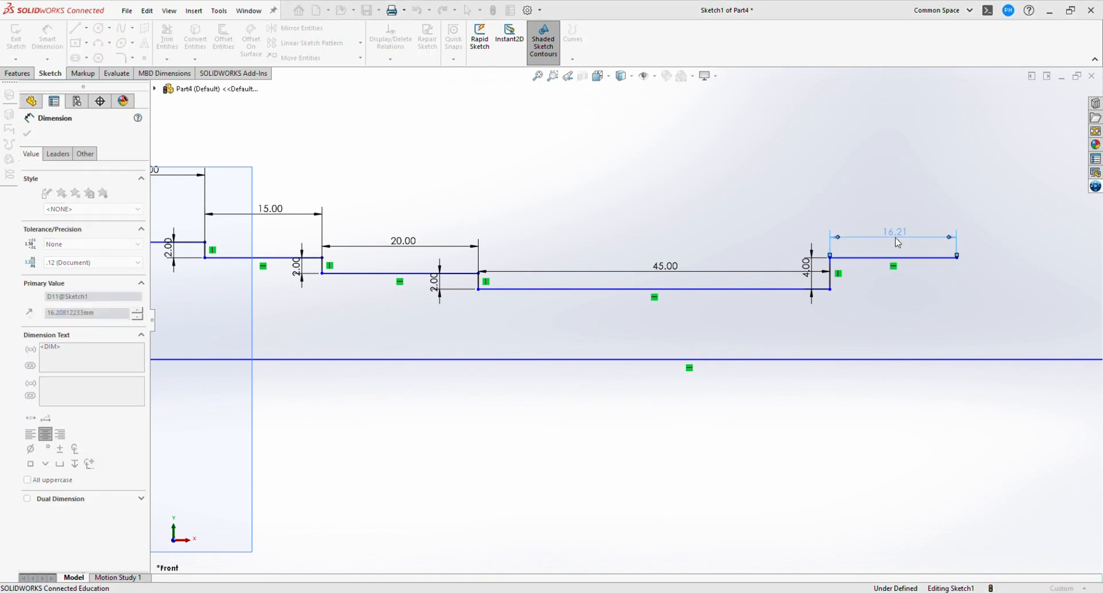
type("30")
key("Return")
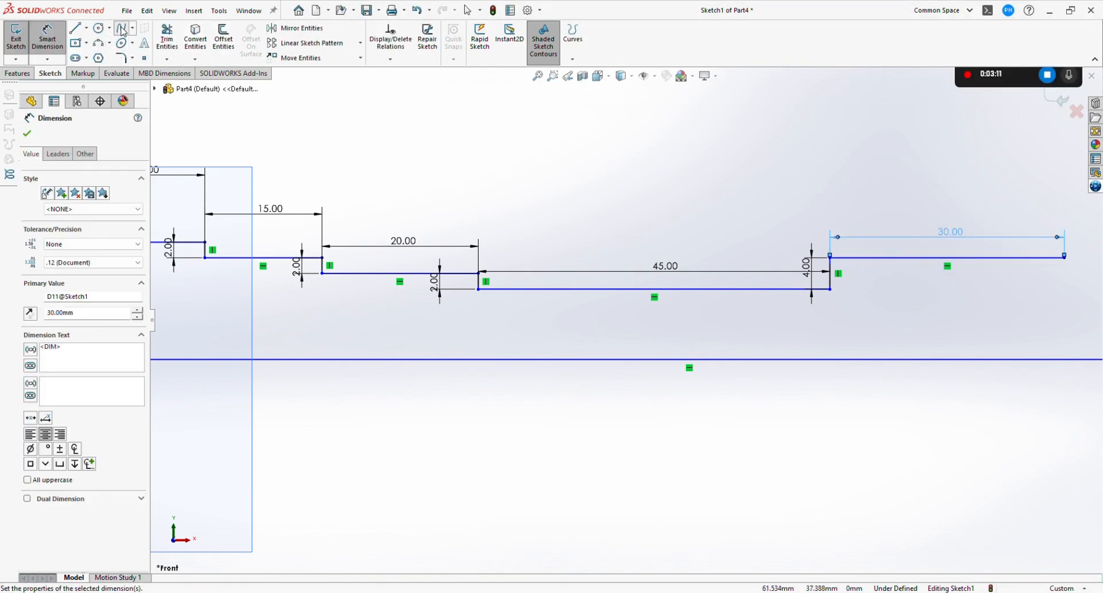
Draw a spline from the right end of the 30 mm line through one slightly higher point to the right end of the base line
scroll(1012, 295, "up", 5)
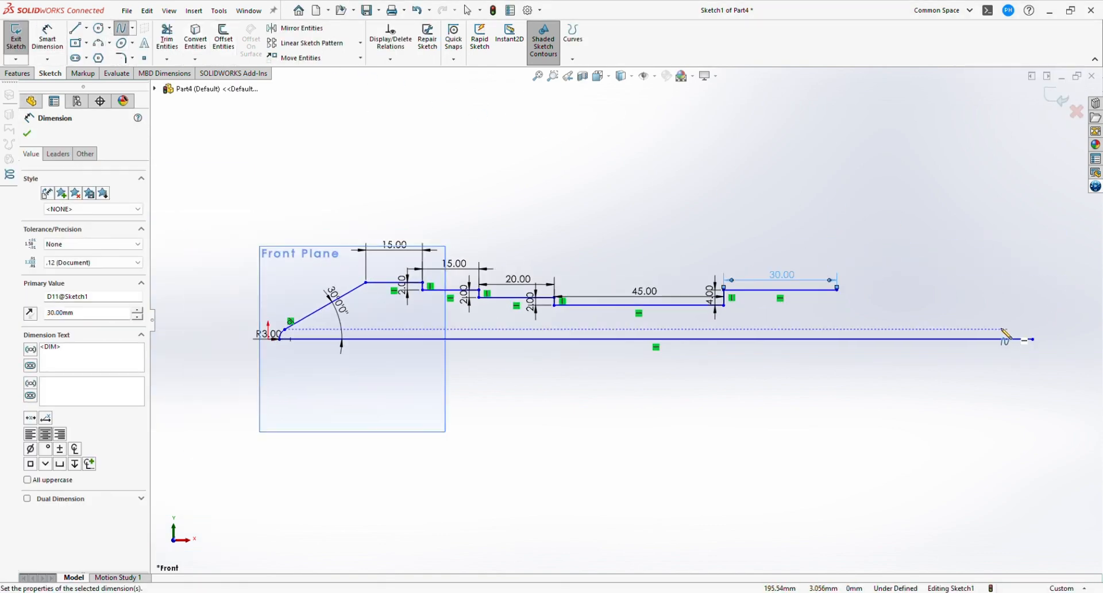
scroll(1006, 333, "down", 4)
left_click(593, 242)
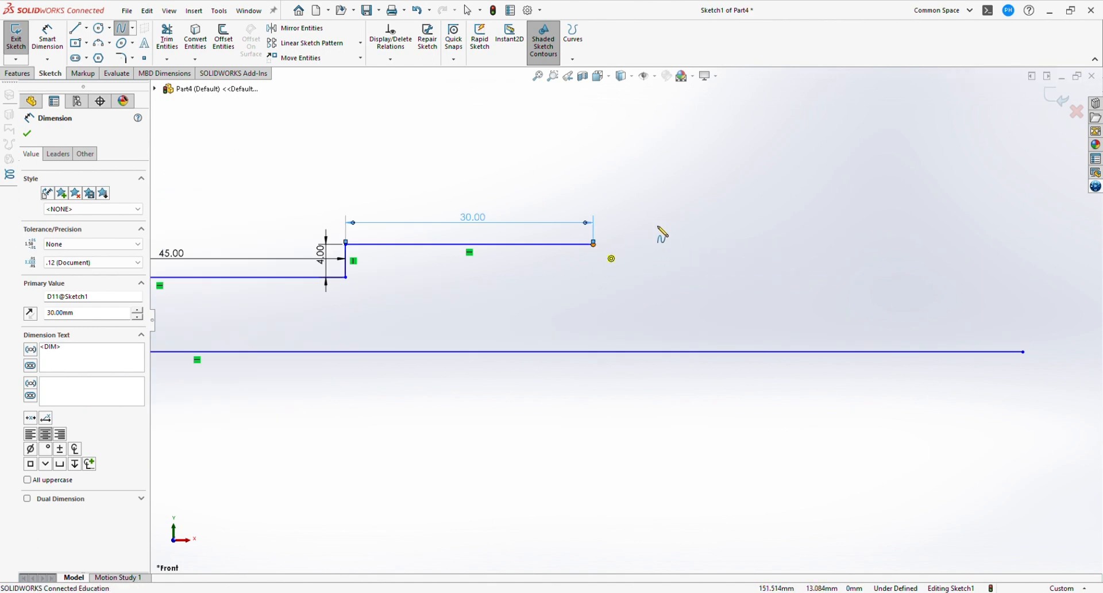
left_click(687, 235)
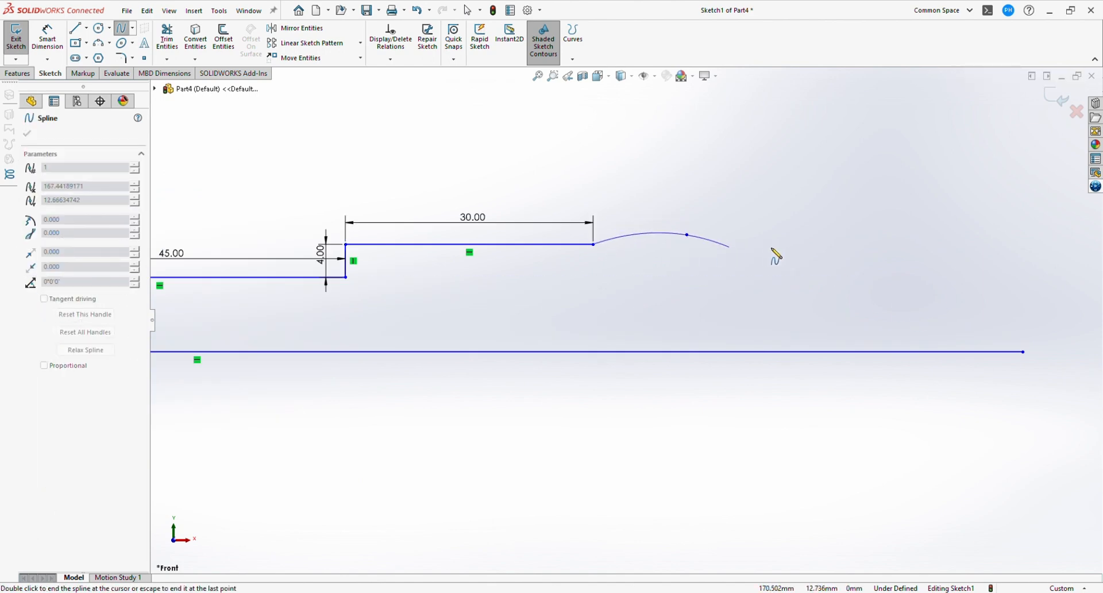
left_click(1024, 352)
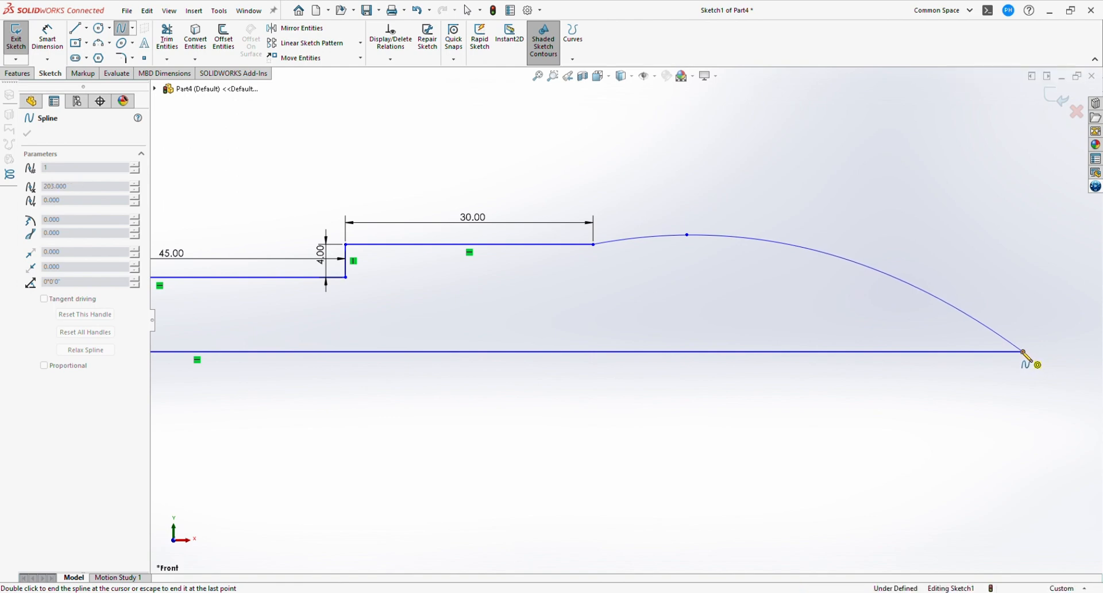
key("Escape")
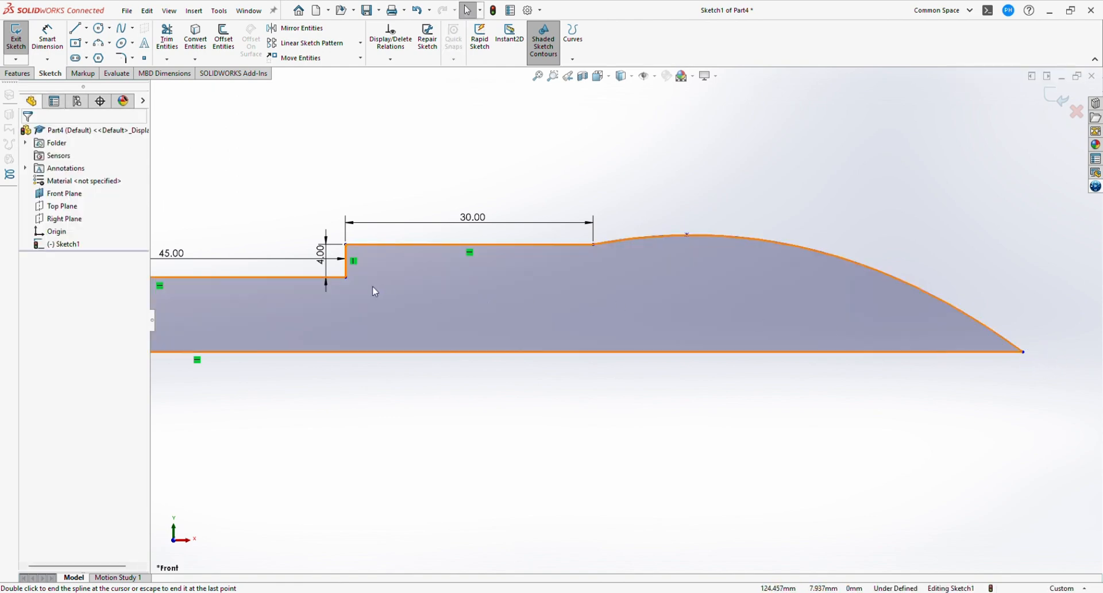
Sketch a diagonal line at about 45° from the upper corner of the first 2 mm step down to the second 15 mm line
key("z")
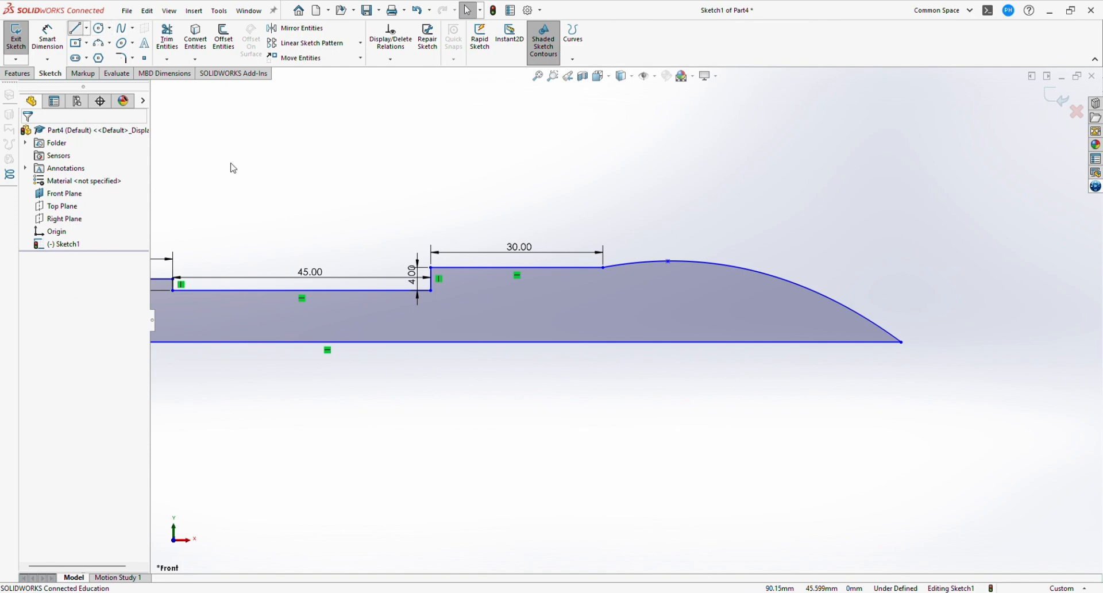
key("z")
scroll(253, 305, "down", 5)
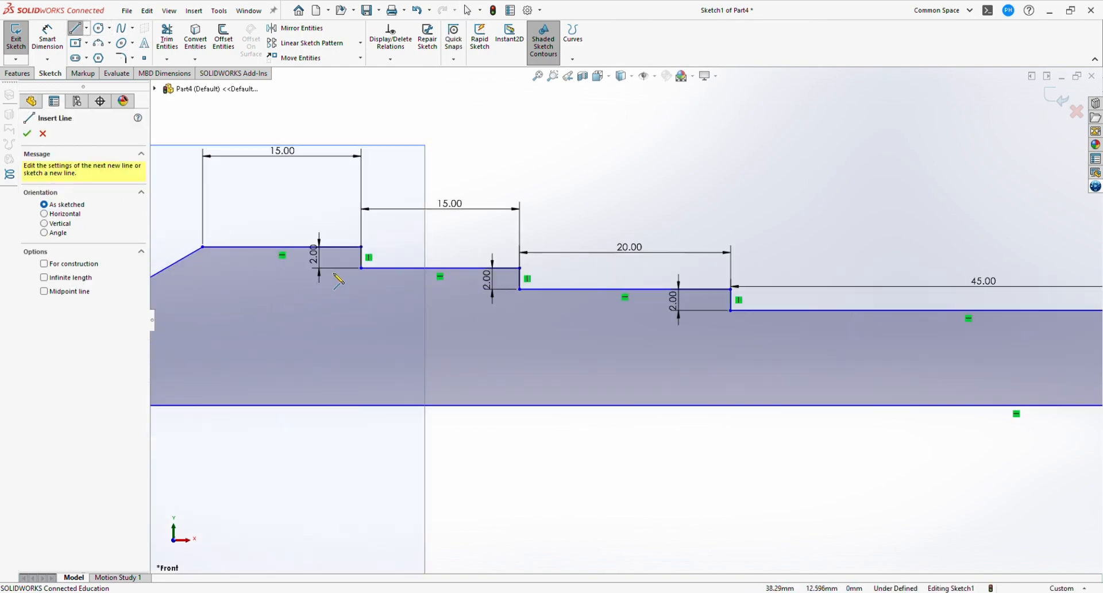
left_click(406, 241)
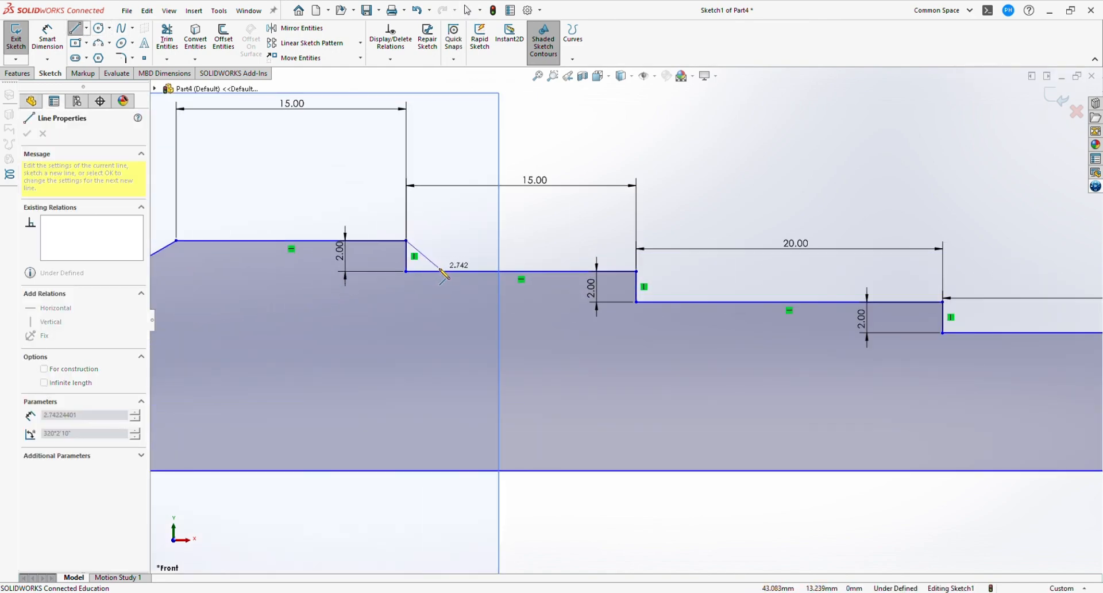
left_click(438, 271)
key("Escape")
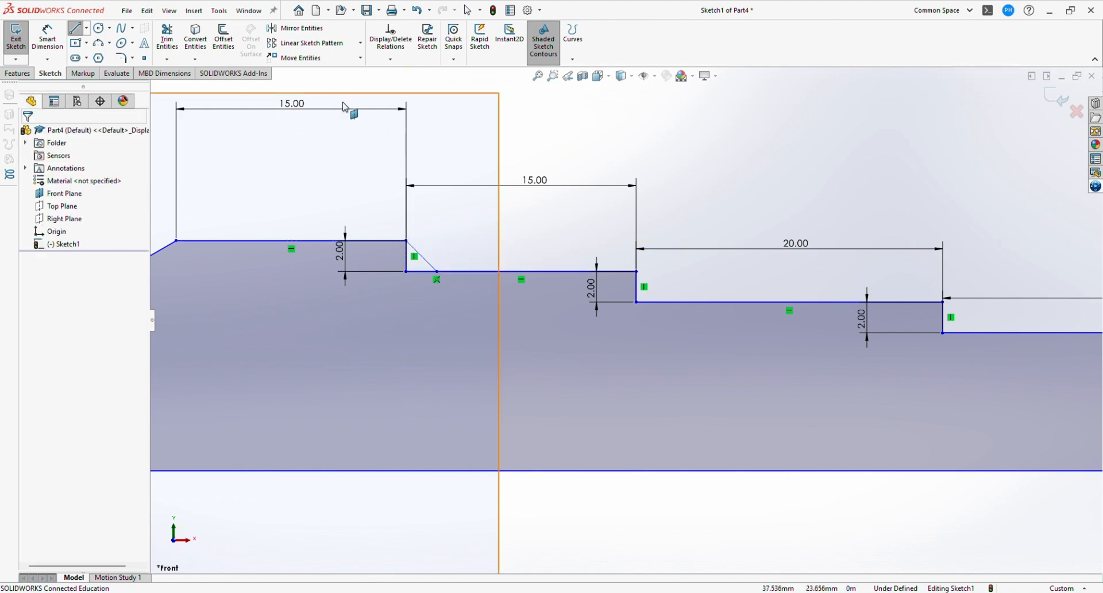
Sketch a diagonal line at about 45° from the upper corner of the second 2 mm step down to the 20 mm line
key("l")
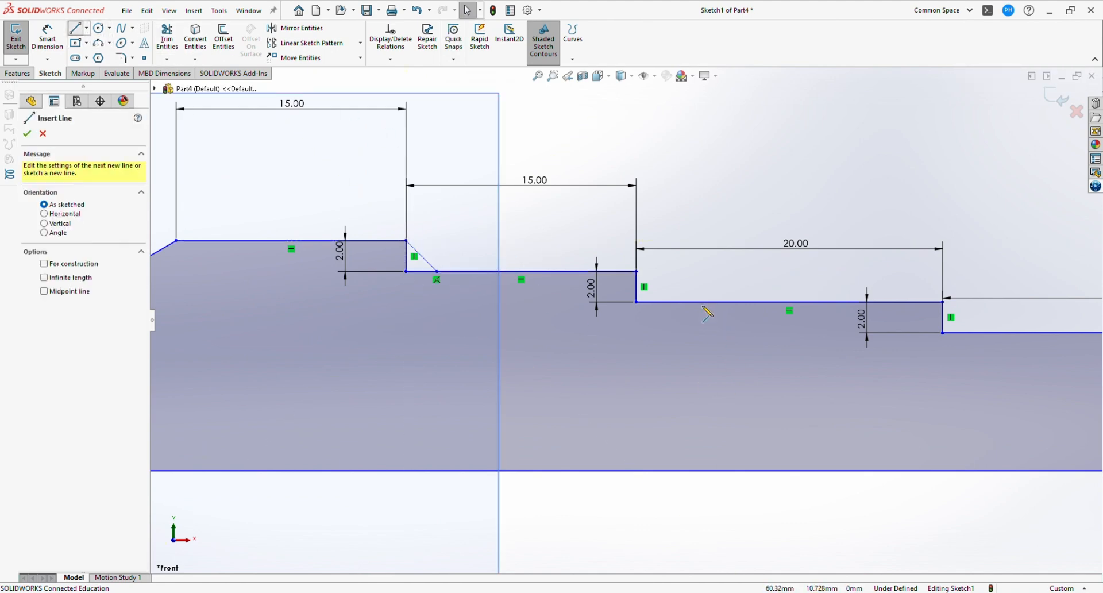
left_click(637, 271)
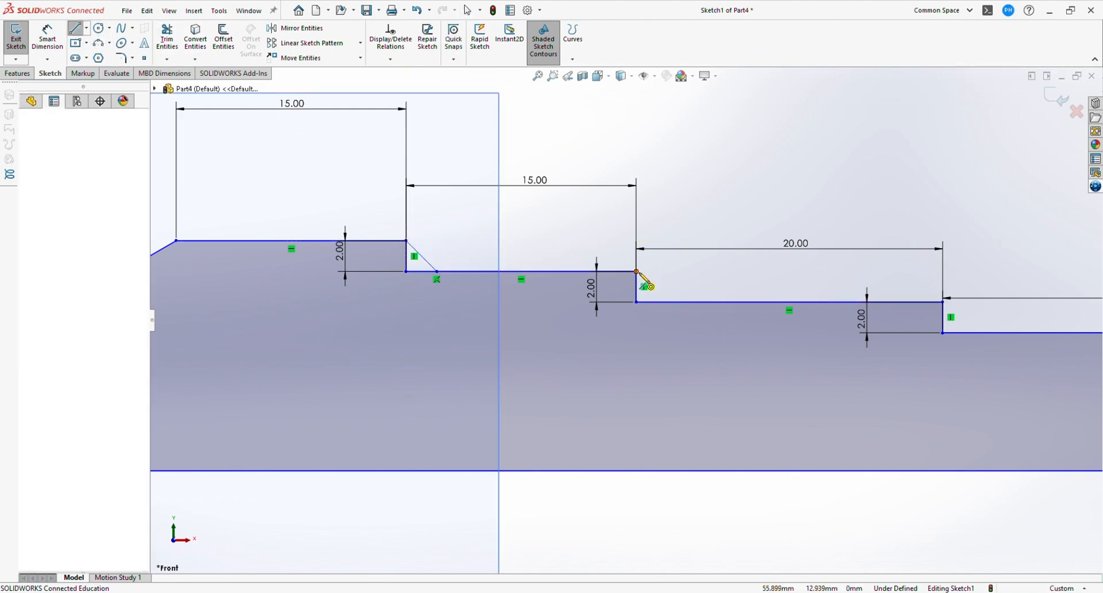
left_click(667, 302)
key("Escape")
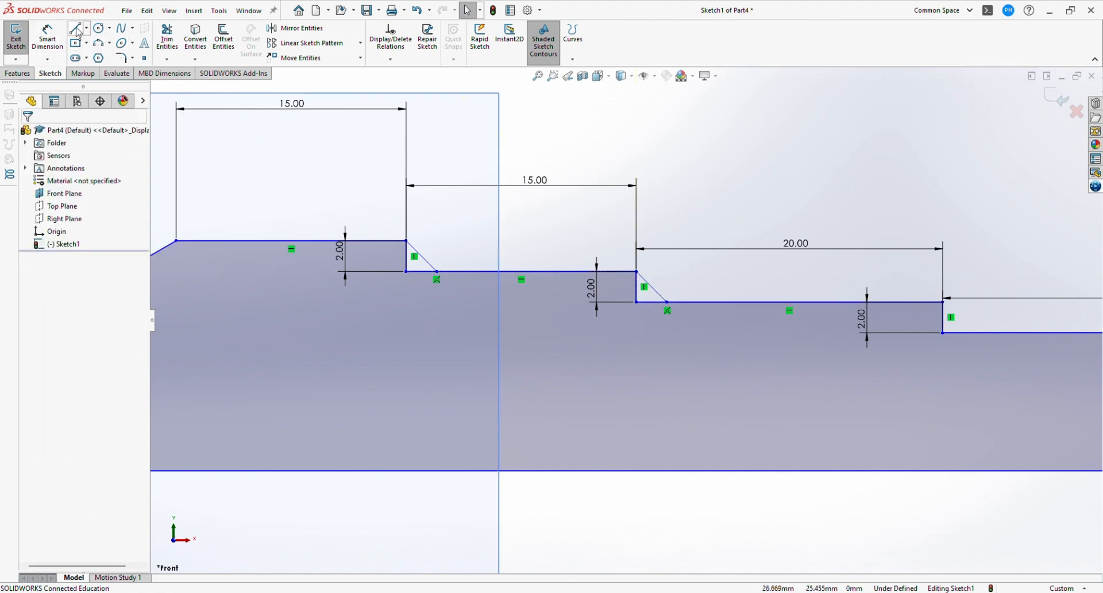
Sketch a 45° diagonal line from the upper corner of the third 2 mm step down to the 45 mm line
key("l")
scroll(921, 308, "down", 2)
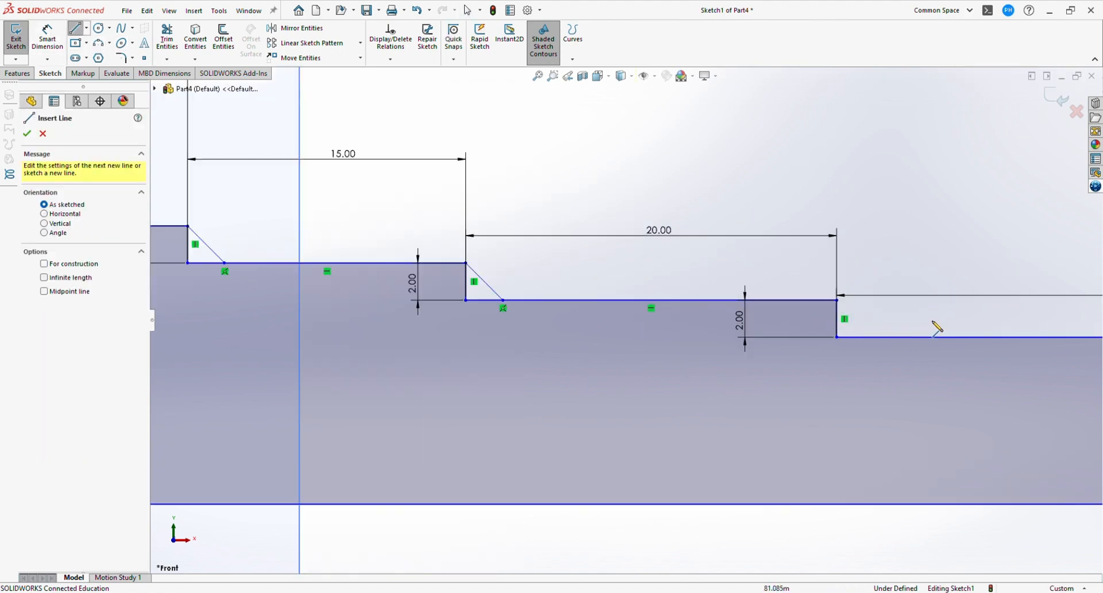
left_click(838, 300)
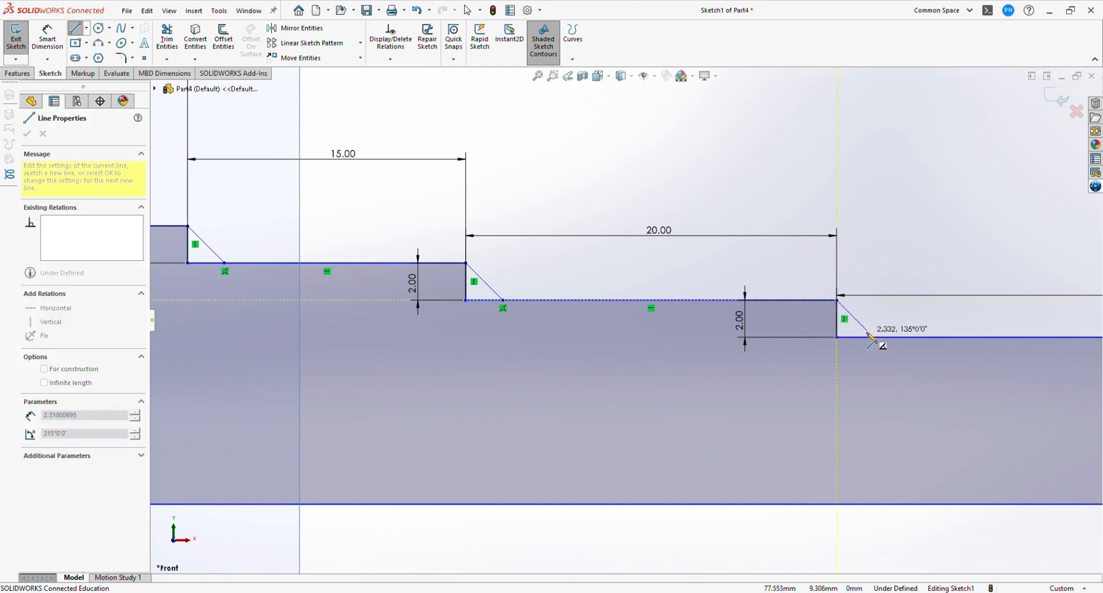
left_click(874, 338)
key("Escape")
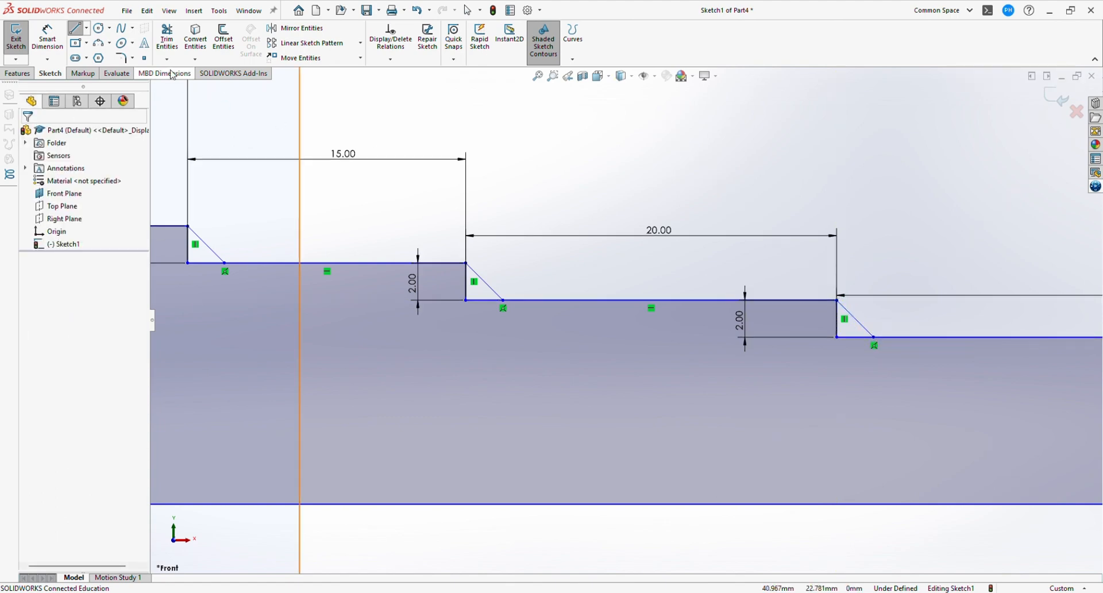
Sketch a diagonal line at about 45° from the upper corner of the 4 mm step down and leftward to the 45 mm line
left_click(75, 28)
scroll(929, 320, "up", 3)
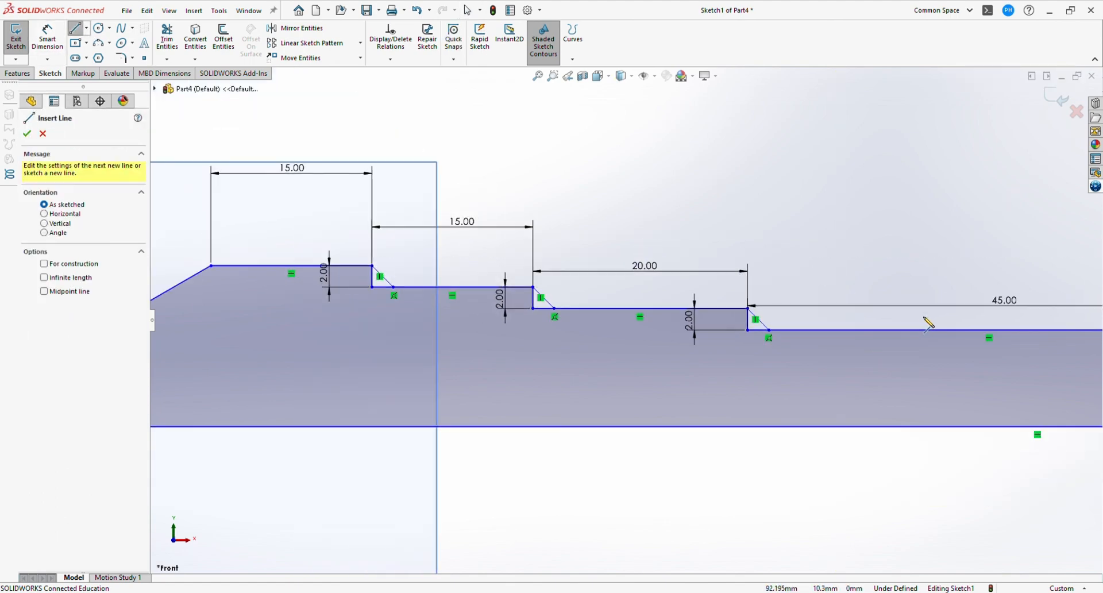
scroll(1066, 341, "down", 1)
scroll(1066, 341, "down", 2)
key("Escape")
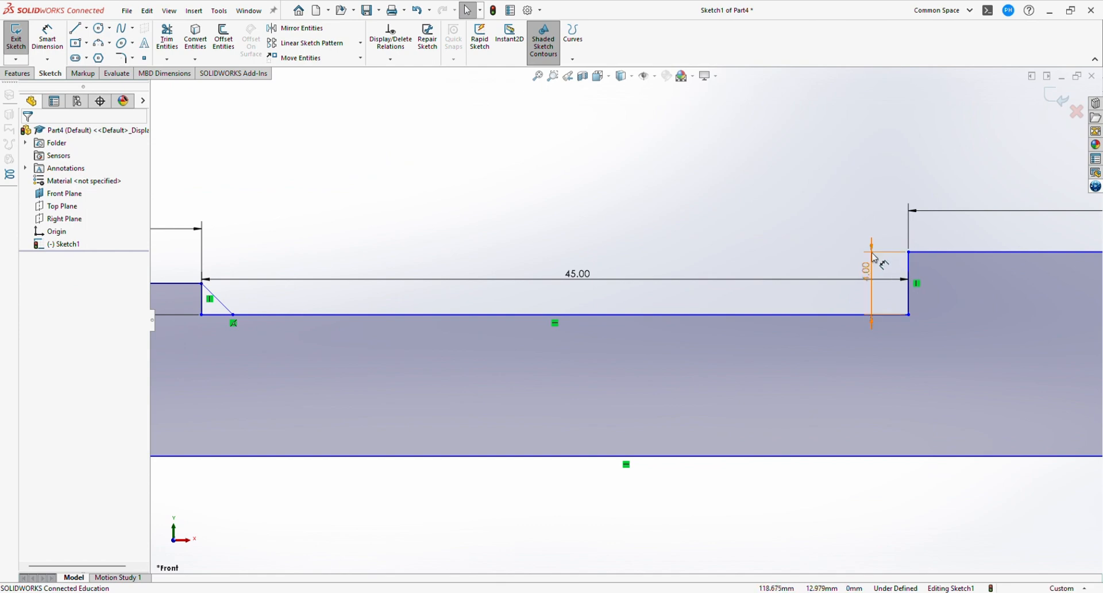
key("l")
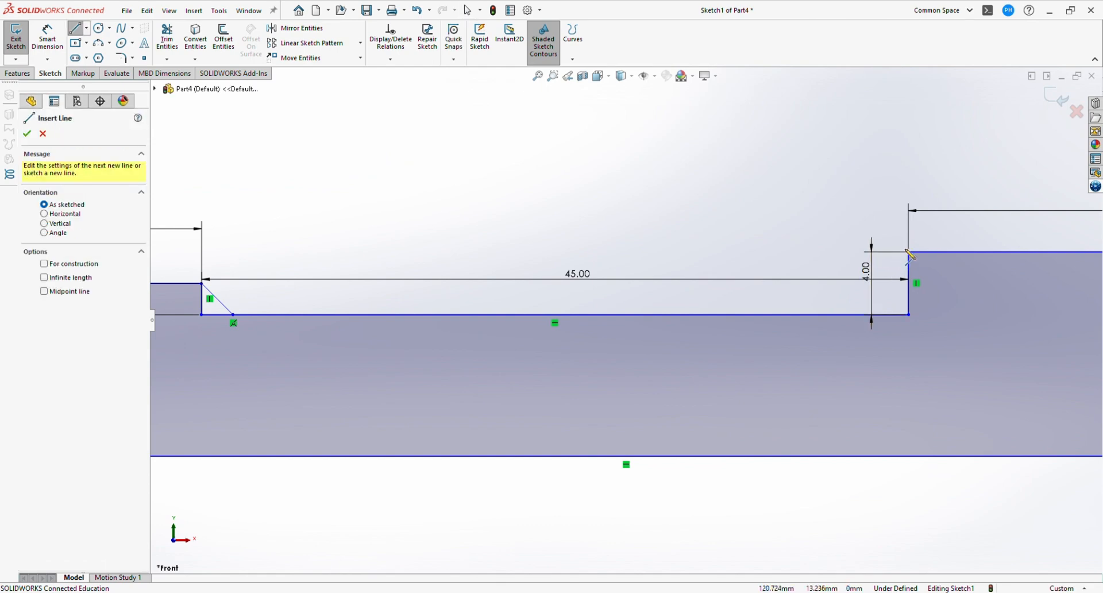
left_click(909, 252)
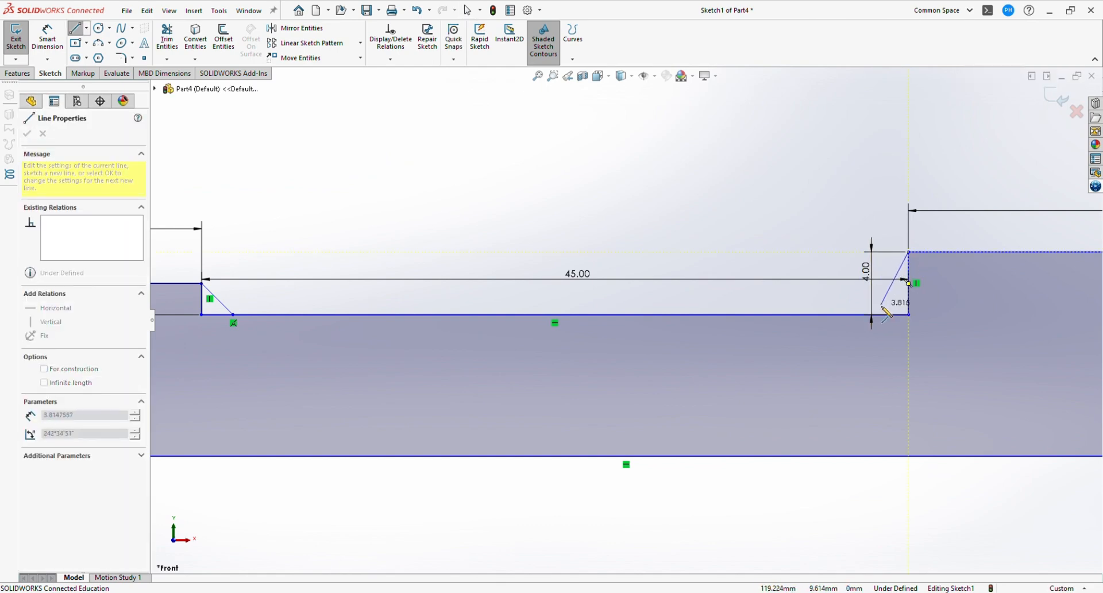
left_click(846, 314)
key("Escape")
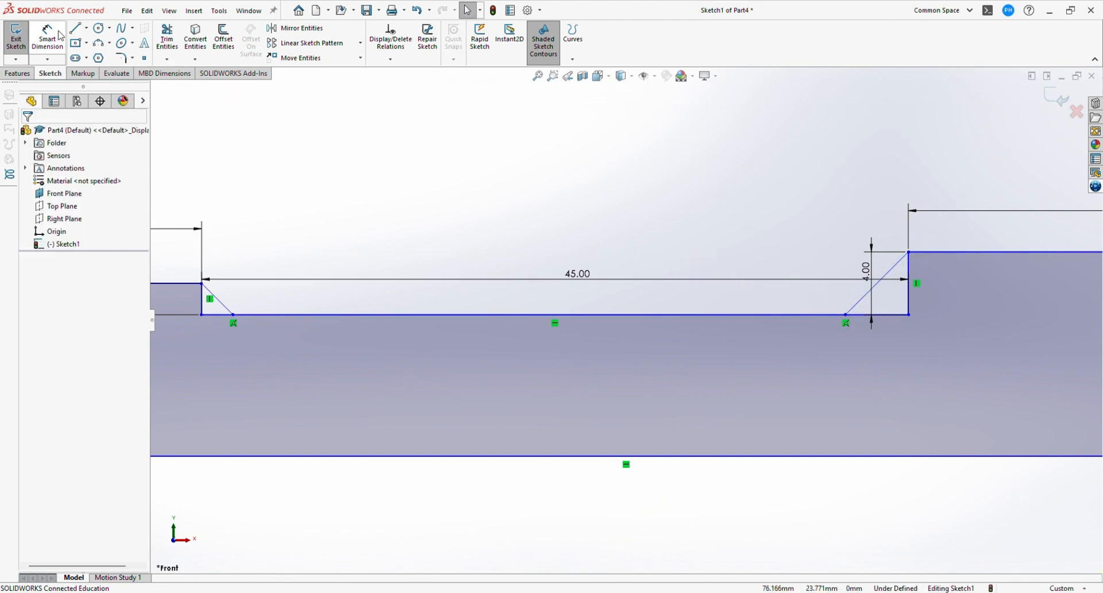
Power-trim the vertical and short horizontal segments beneath the diagonals at the first and second 2 mm steps
left_click(168, 41)
scroll(327, 314, "up", 2)
scroll(329, 308, "up", 2)
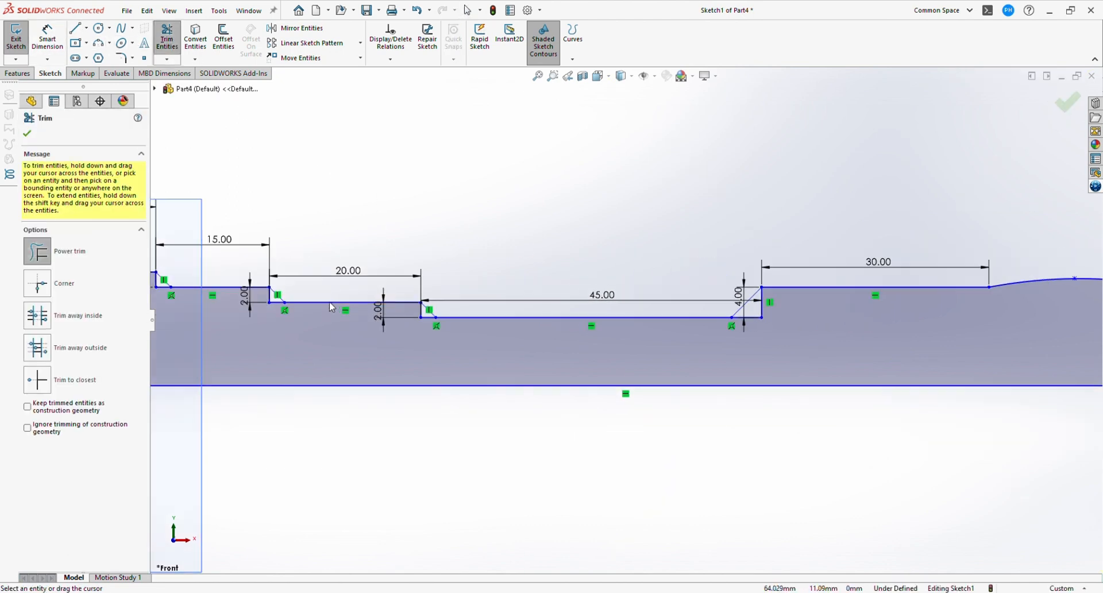
scroll(330, 302, "down", 2)
scroll(329, 301, "up", 3)
scroll(458, 315, "down", 6)
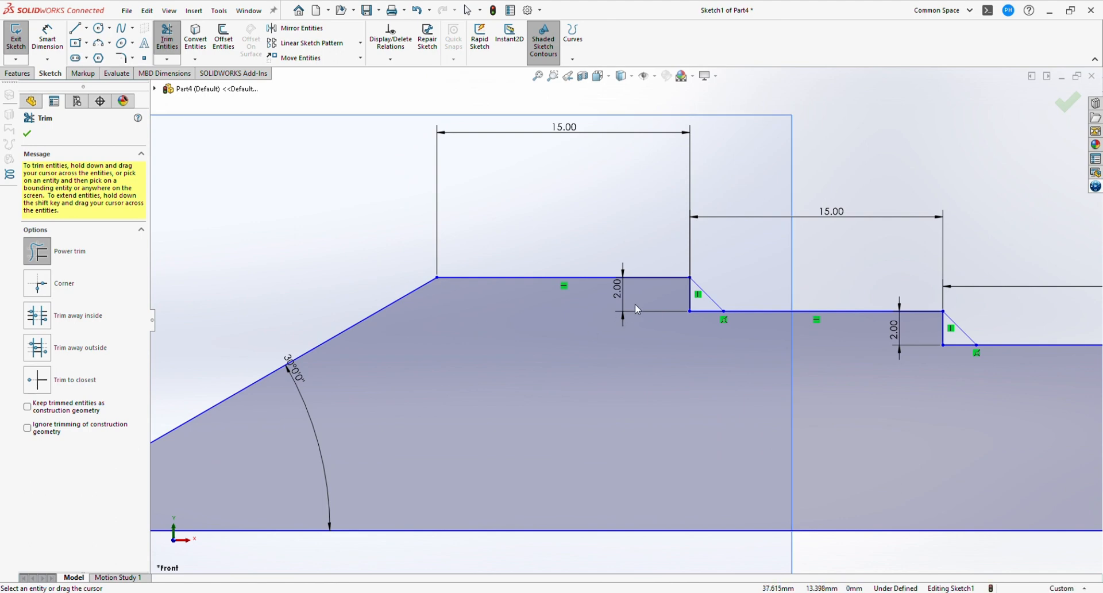
mouse_move(676, 296)
left_mouse_down()
mouse_move(906, 364)
mouse_move(938, 340)
mouse_move(970, 378)
left_mouse_up()
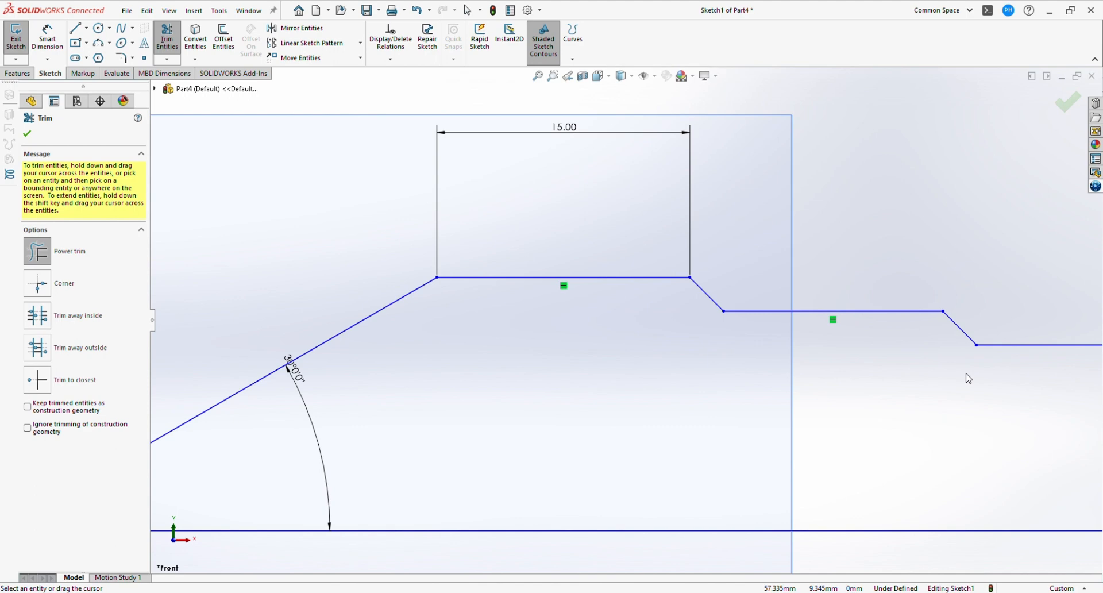
Power-trim the vertical segment beneath the diagonal at the third 2 mm step
scroll(954, 373, "up", 5)
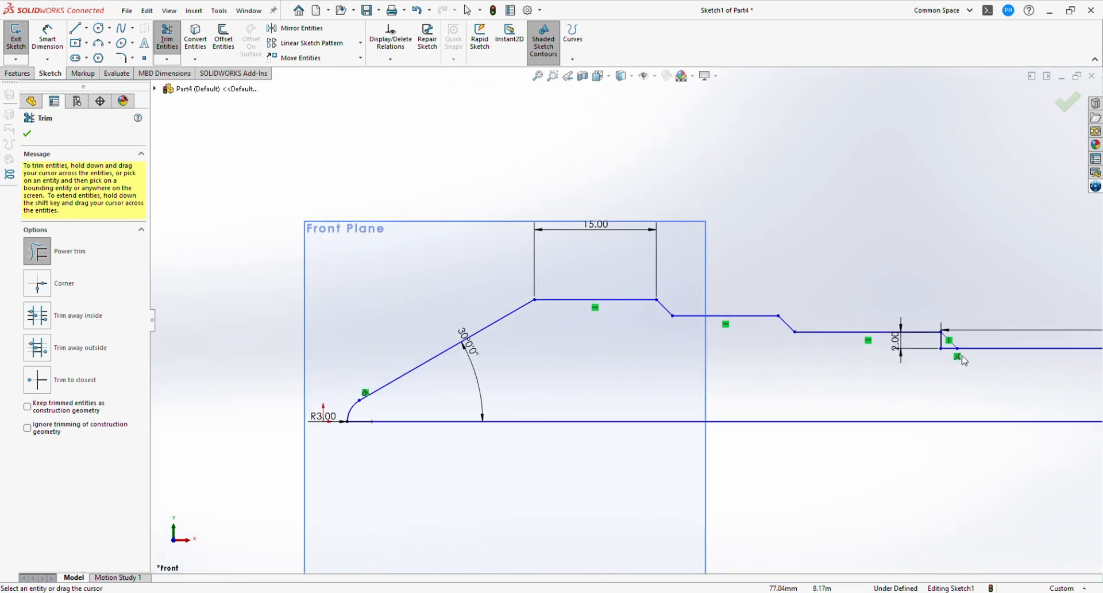
scroll(968, 357, "down", 5)
left_click_drag(826, 337, 838, 359)
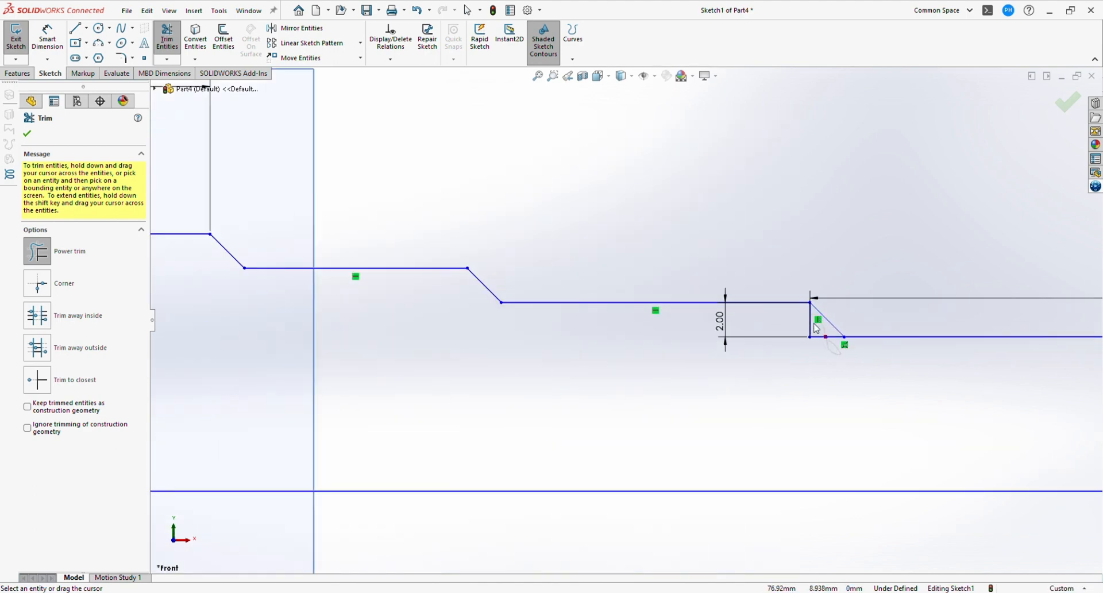
left_click_drag(814, 323, 803, 320)
scroll(923, 377, "up", 2)
left_click_drag(727, 298, 746, 319)
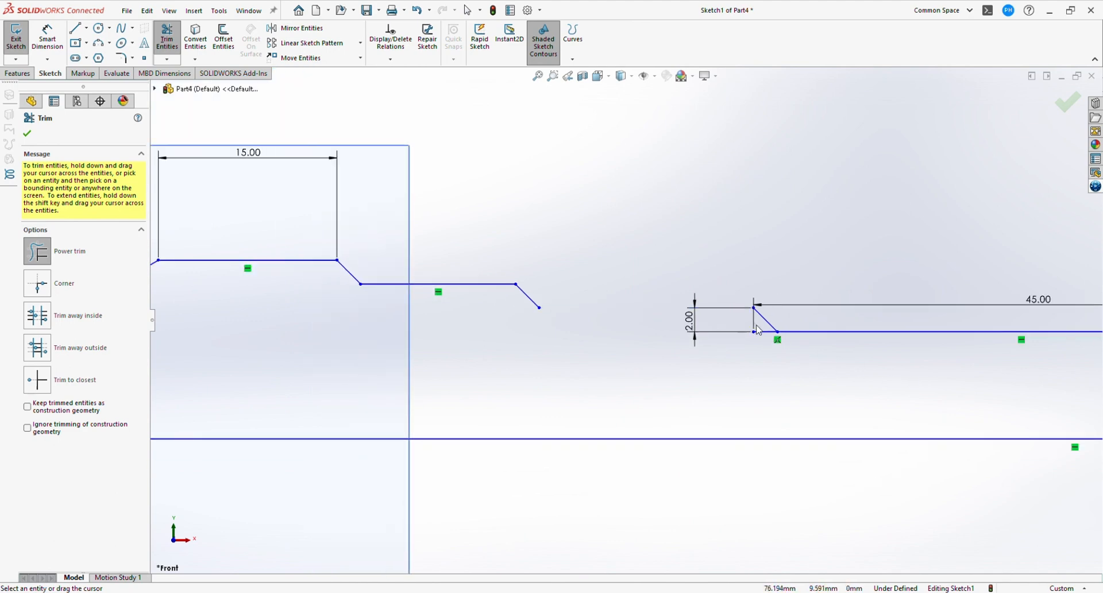
key("Escape")
key("ctrl+z")
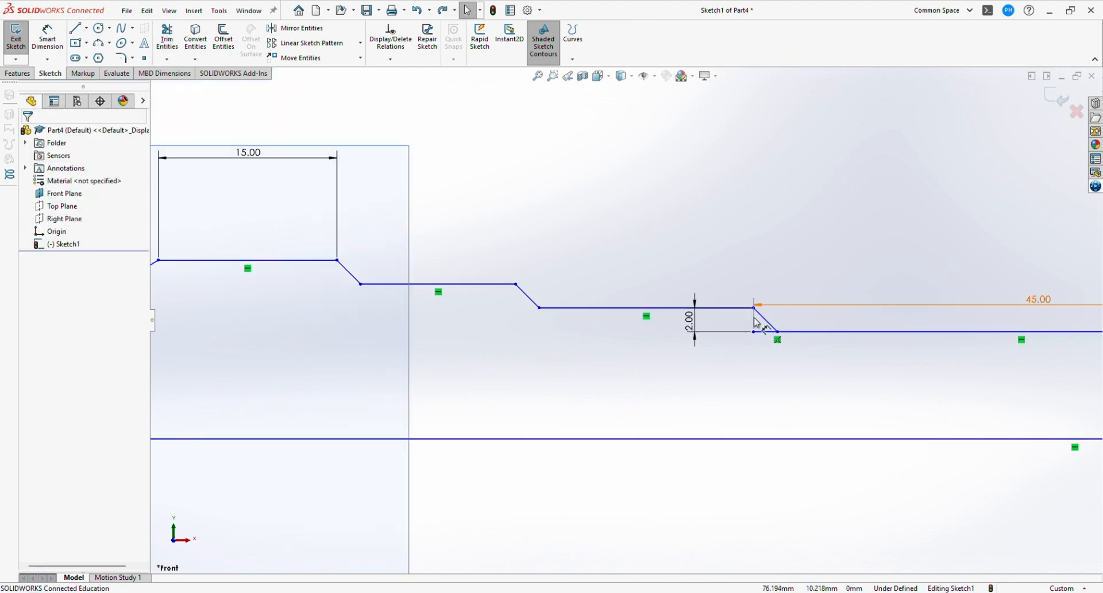
left_click_drag(777, 349, 774, 347)
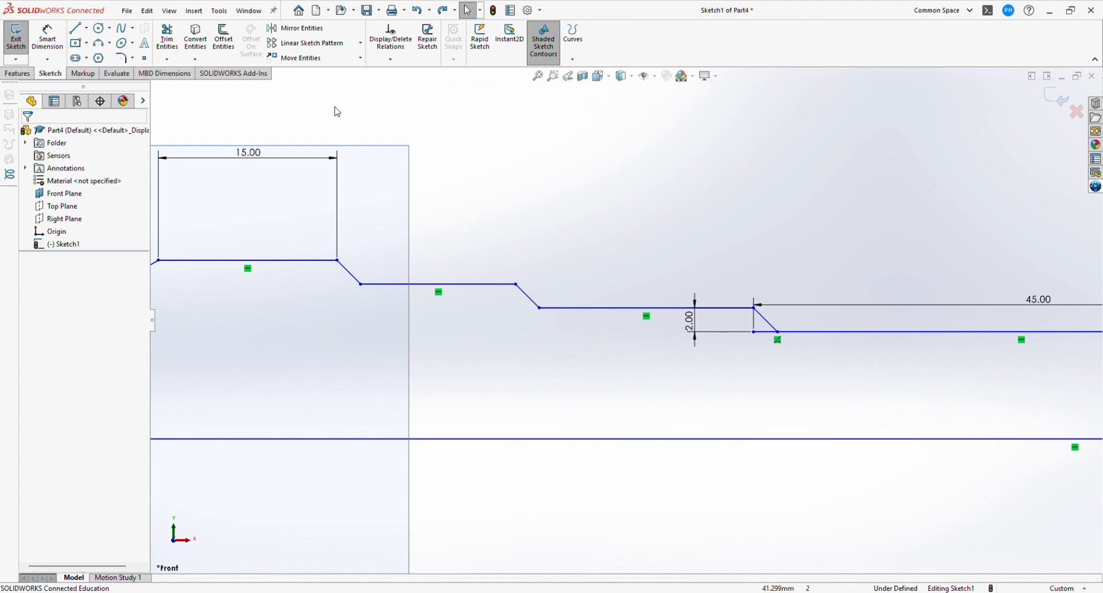
Power-trim the short horizontal stub at the third 2 mm step and the segments beneath the diagonal at the 4 mm step
left_click(167, 35)
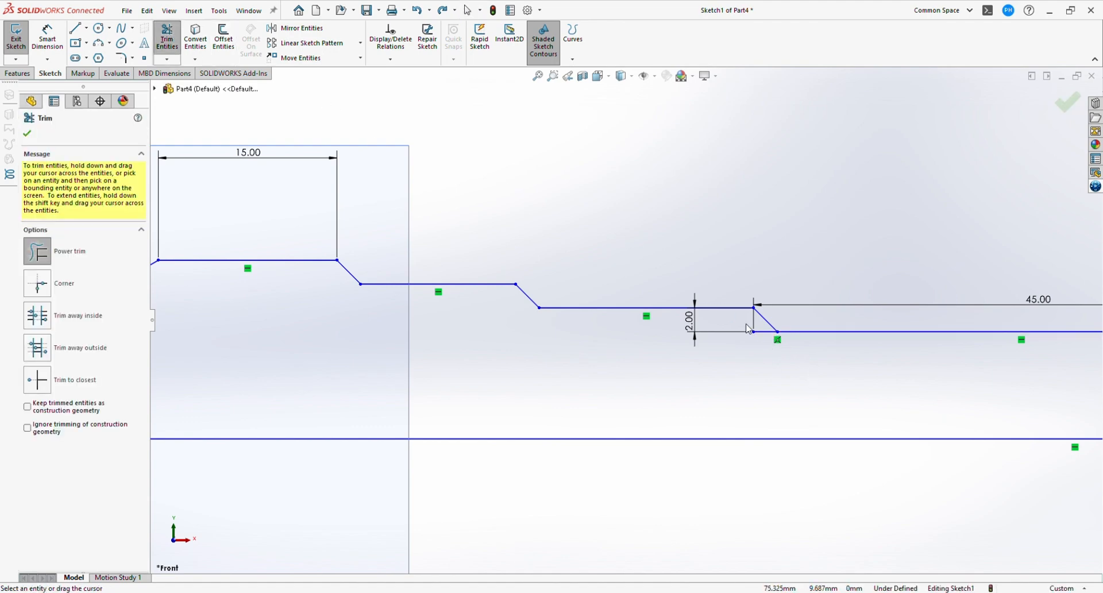
left_click_drag(761, 323, 765, 354)
scroll(854, 361, "up", 3)
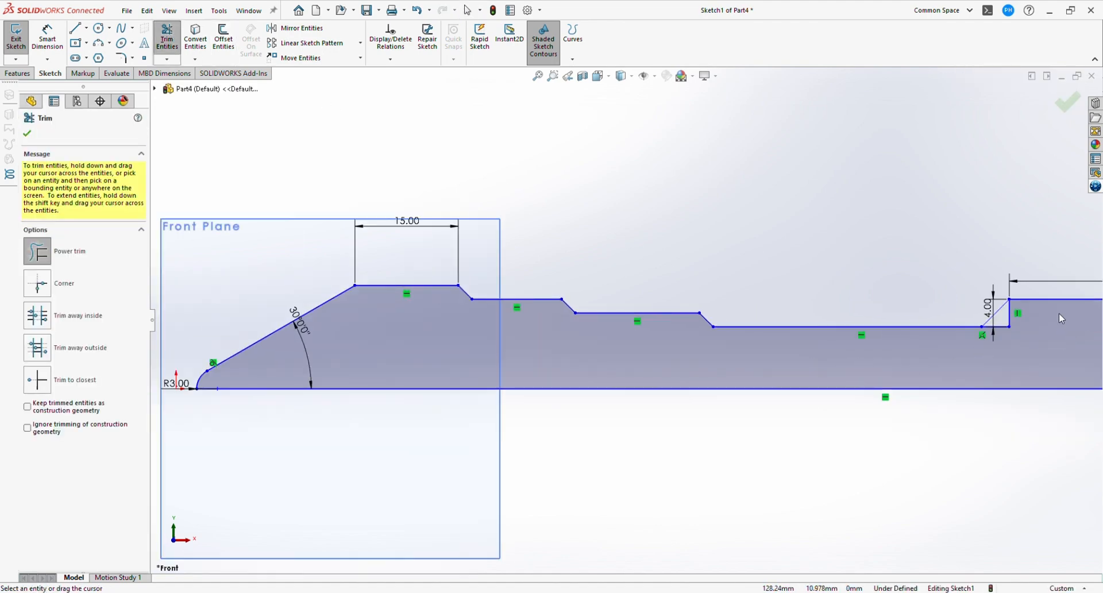
left_click_drag(1018, 326, 999, 339)
scroll(1002, 350, "up", 3)
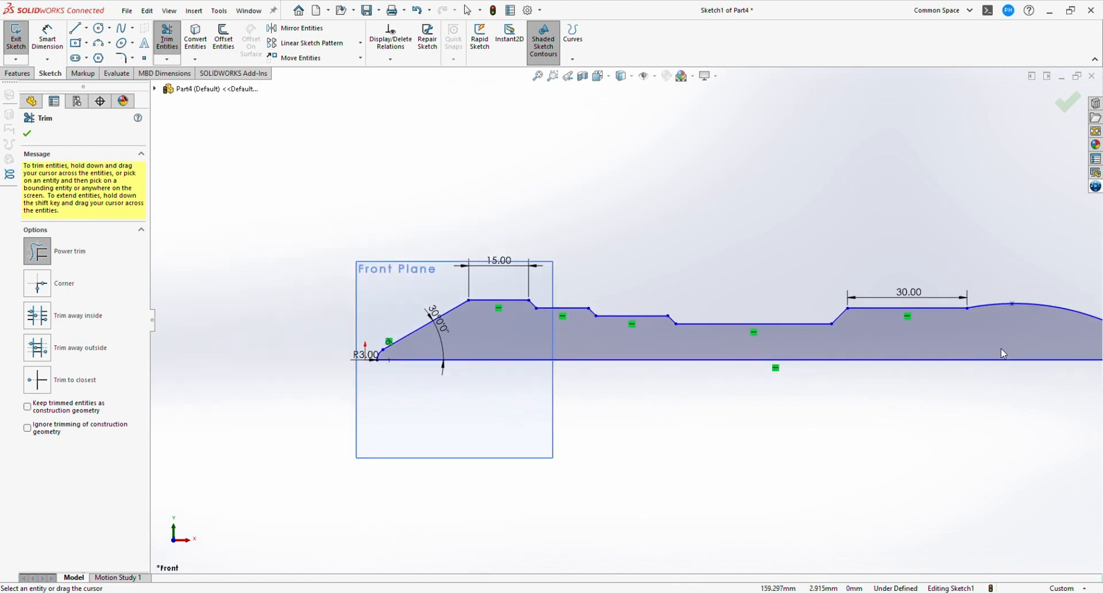
left_click(27, 134)
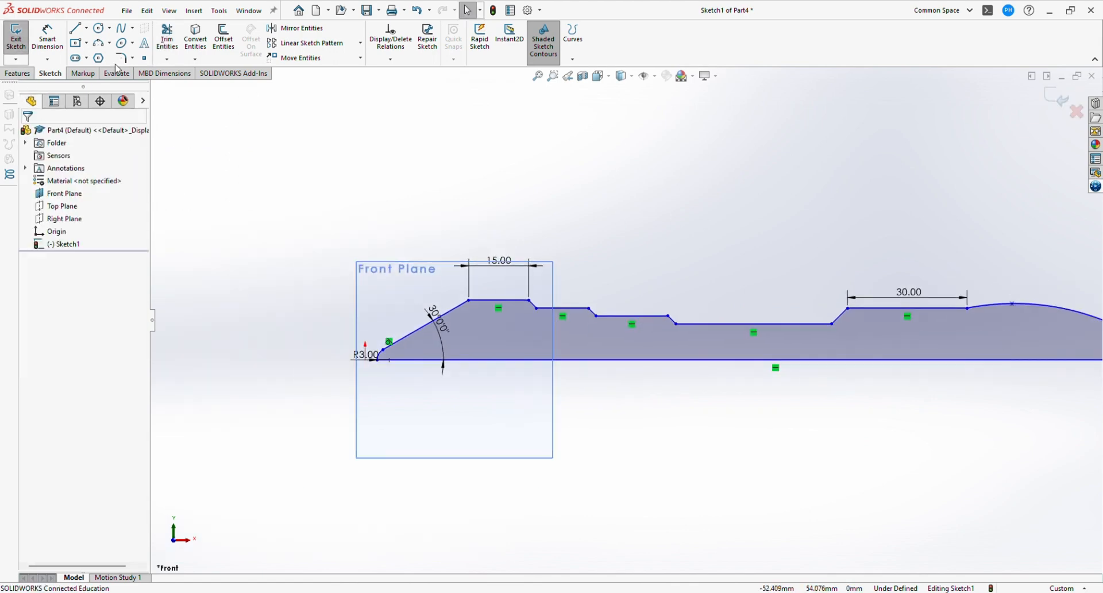
Dimension the horizontal edge between the first and second sloped steps at 15 mm
left_click(48, 37)
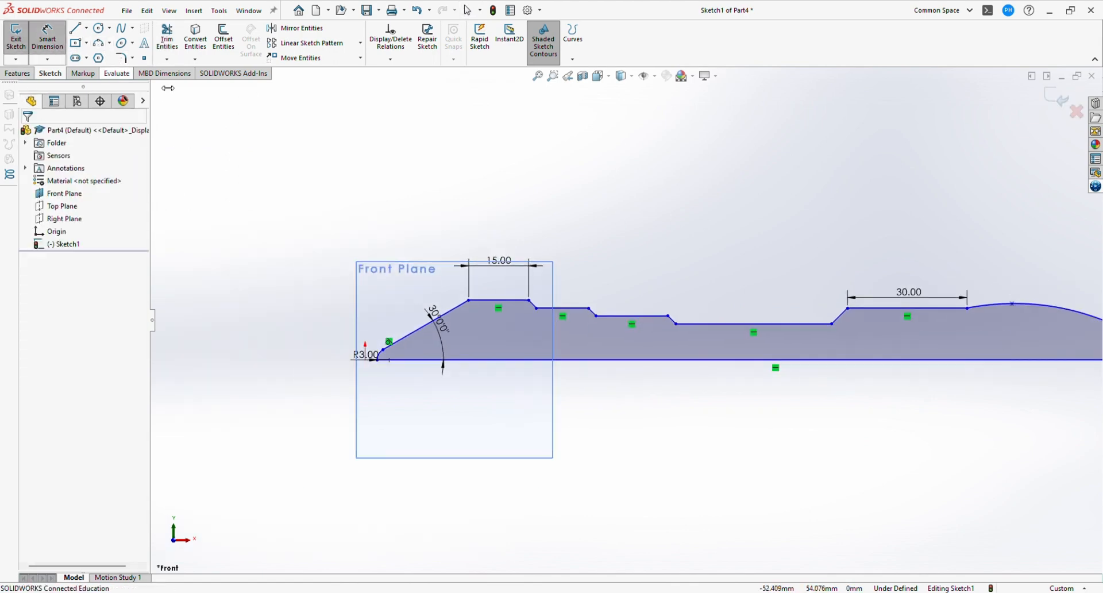
left_click(564, 313)
left_click(588, 285)
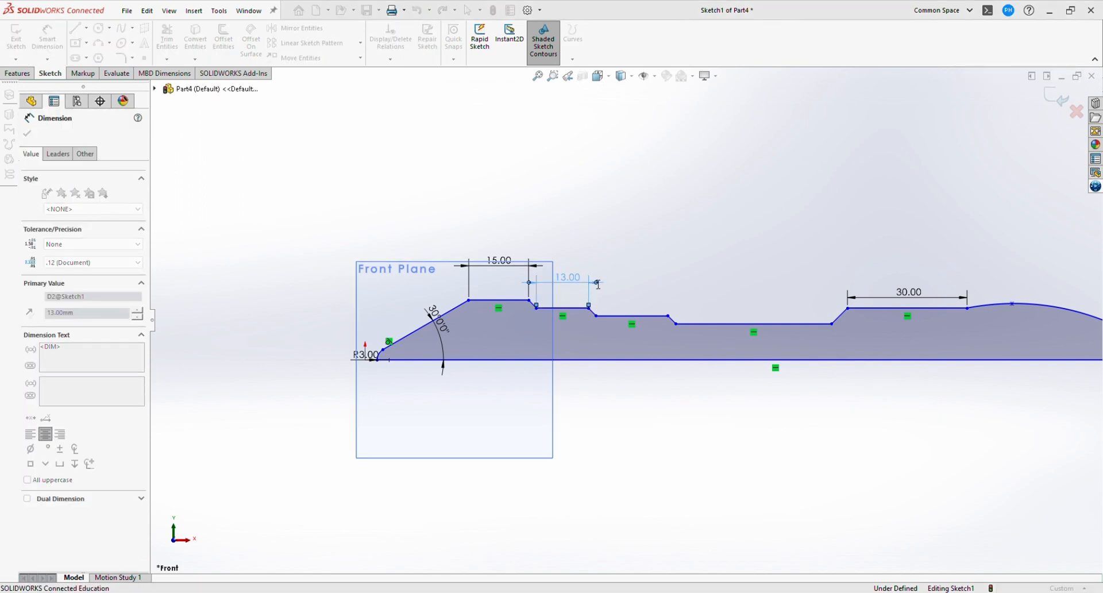
type("15")
key("Return")
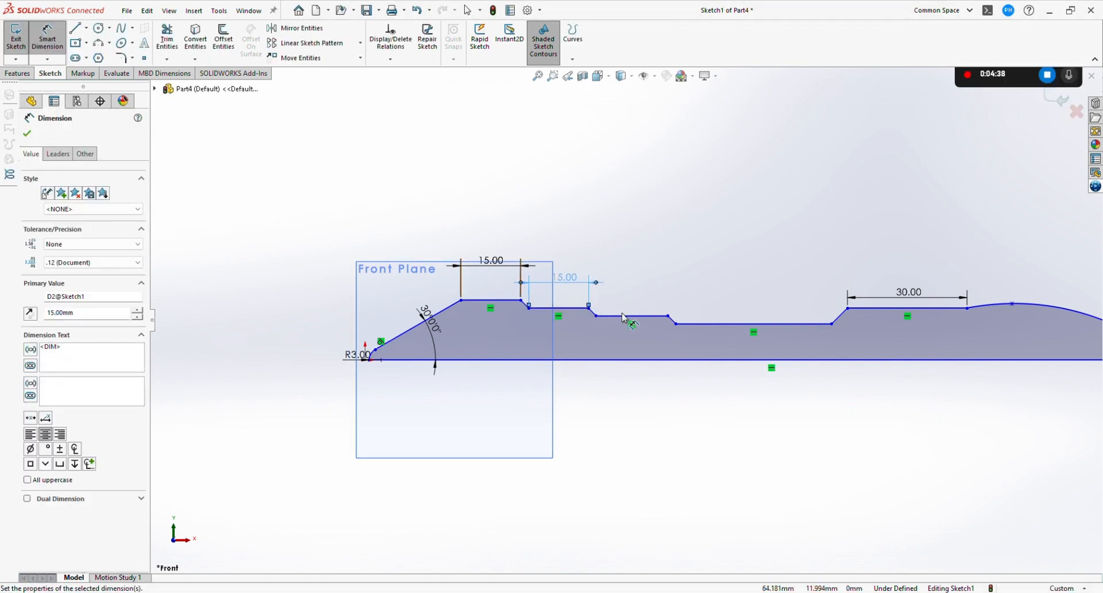
Dimension the horizontal edge between the second and third sloped steps at 20 mm
left_click(628, 318)
left_click(634, 292)
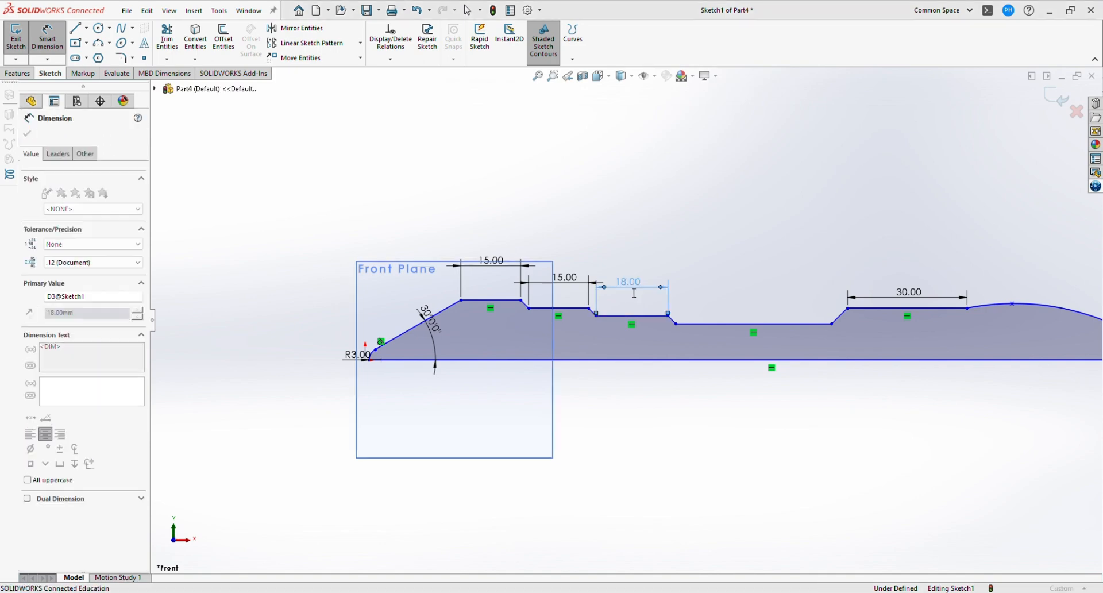
type("20")
key("Return")
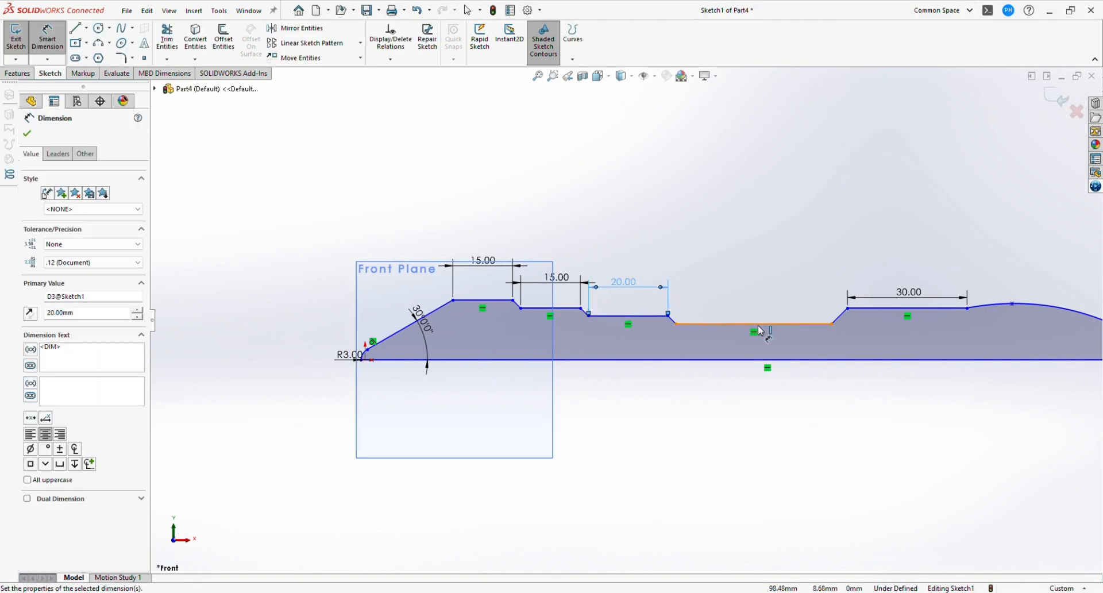
Dimension the long recessed horizontal edge before the 30 mm section at 45 mm
left_click(760, 325)
left_click(750, 281)
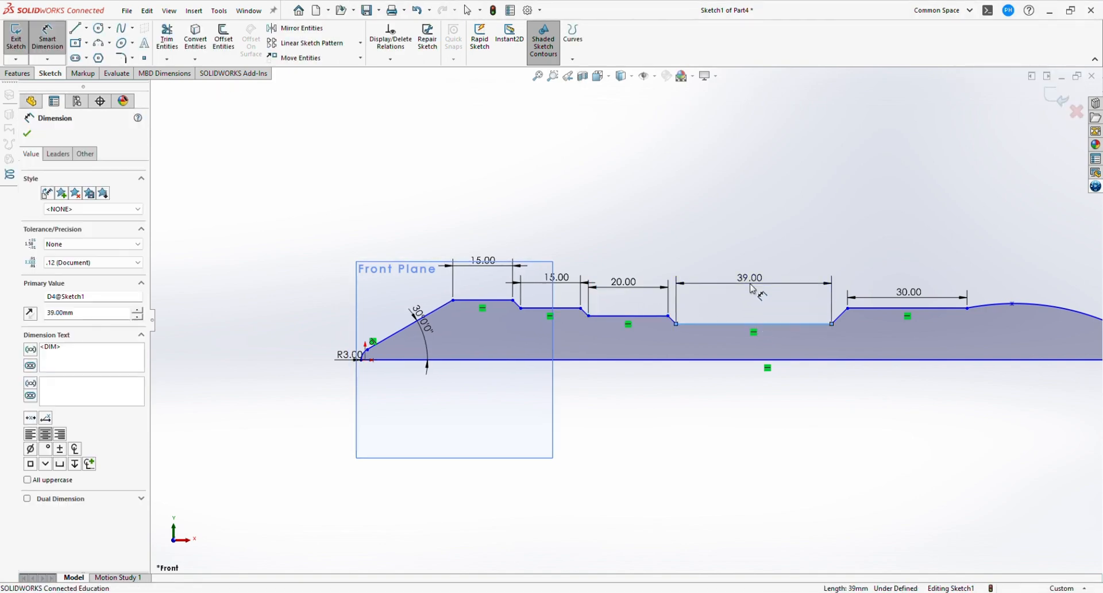
type("45")
key("Return")
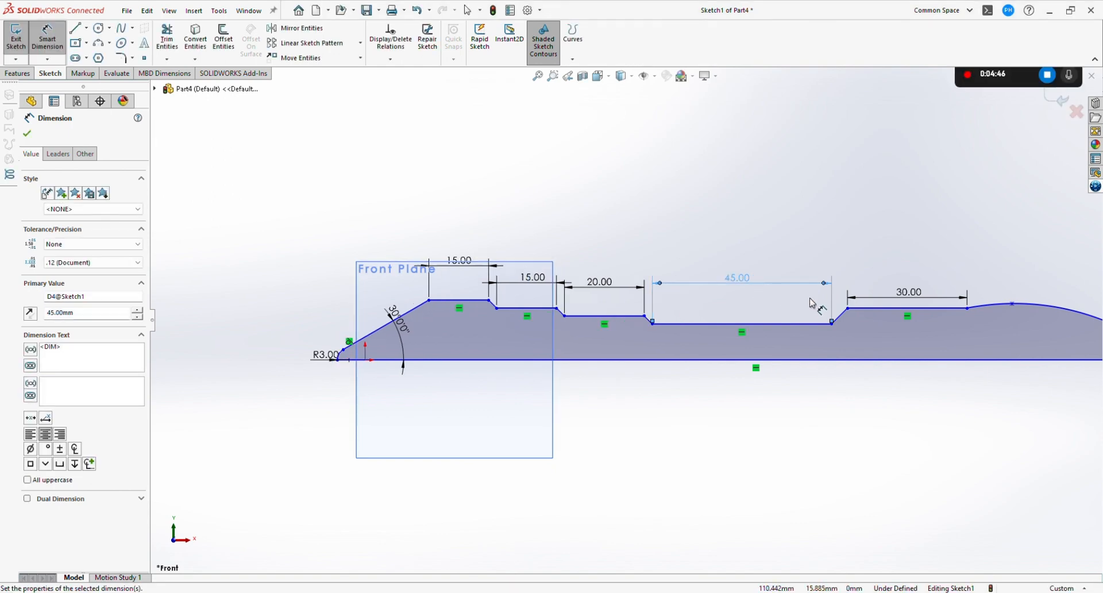
left_click(27, 133)
Revolve the closed half profile about its long straight base line into a solid body
left_click(23, 75)
left_click(55, 38)
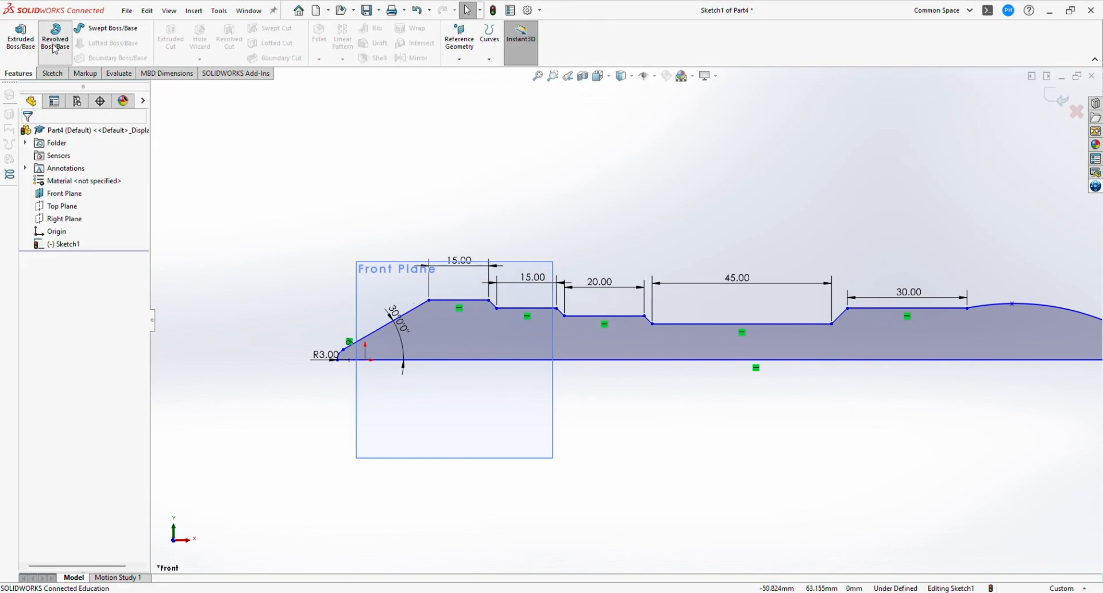
left_click(552, 303)
left_click(27, 134)
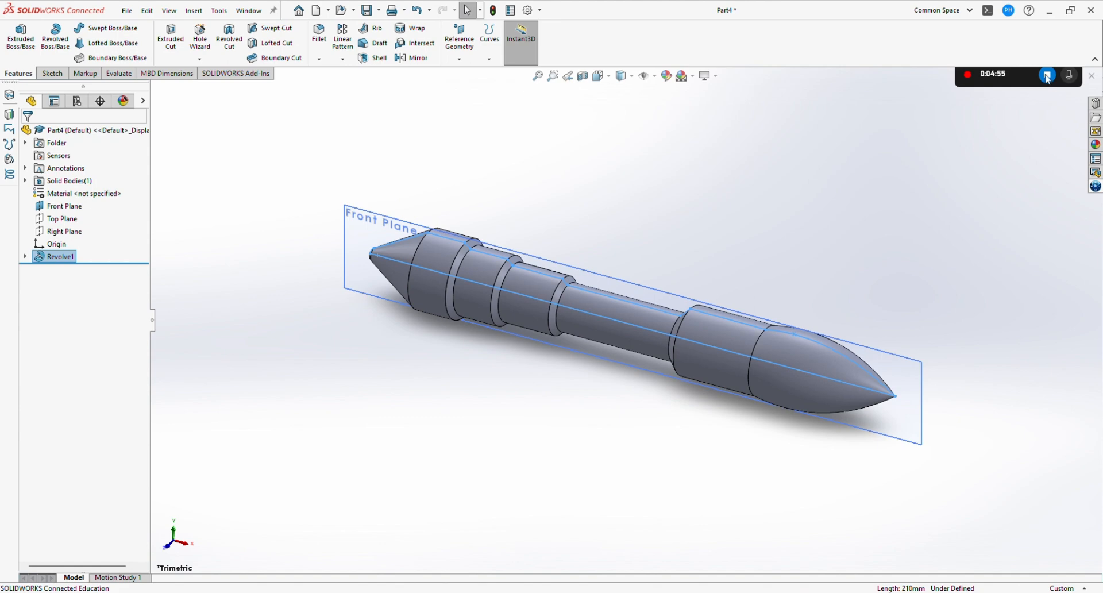
middle_click_drag(712, 263, 918, 135)
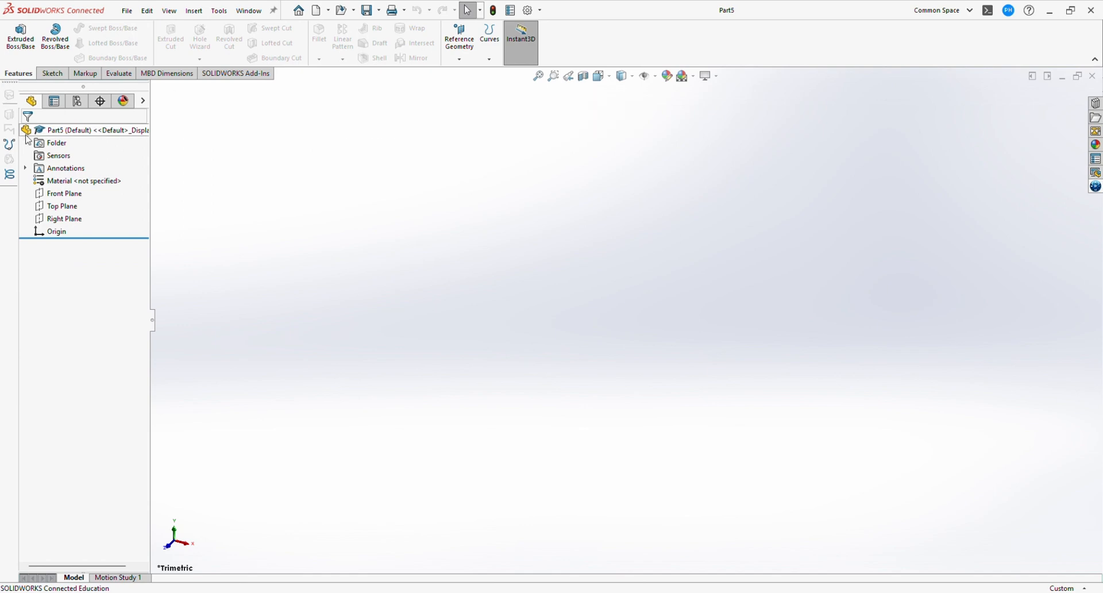
Start a sketch on the Front Plane of the new empty part
left_click(68, 194)
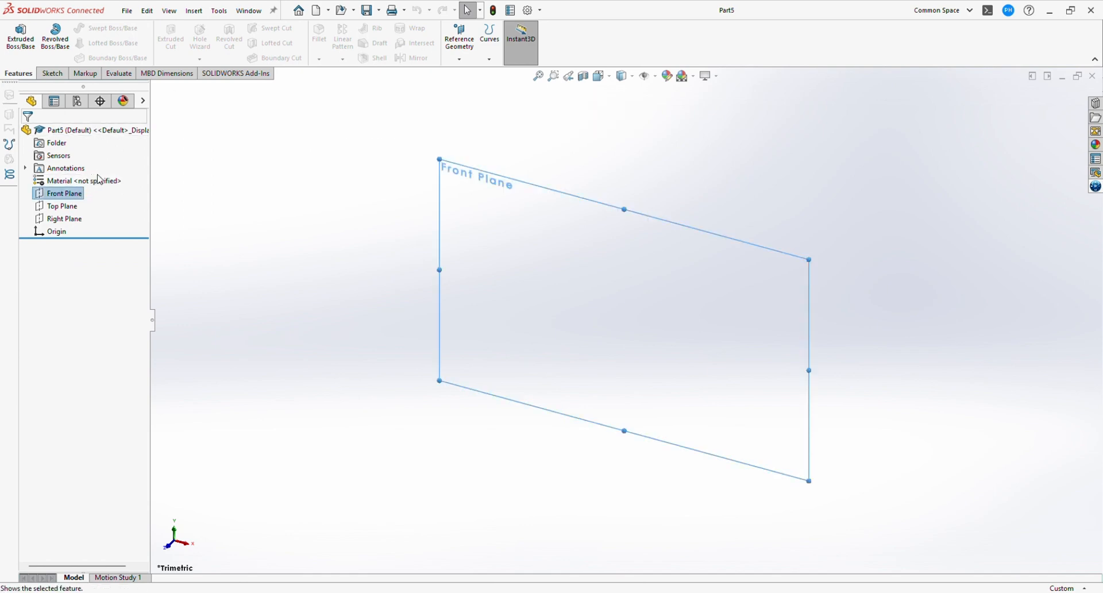
left_click(51, 74)
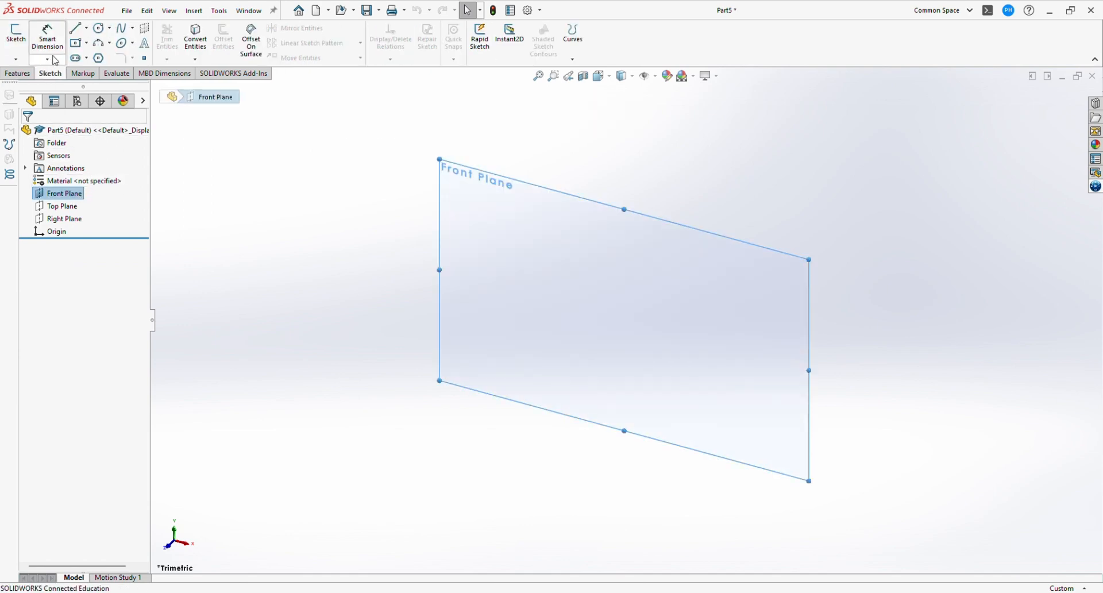
left_click(16, 36)
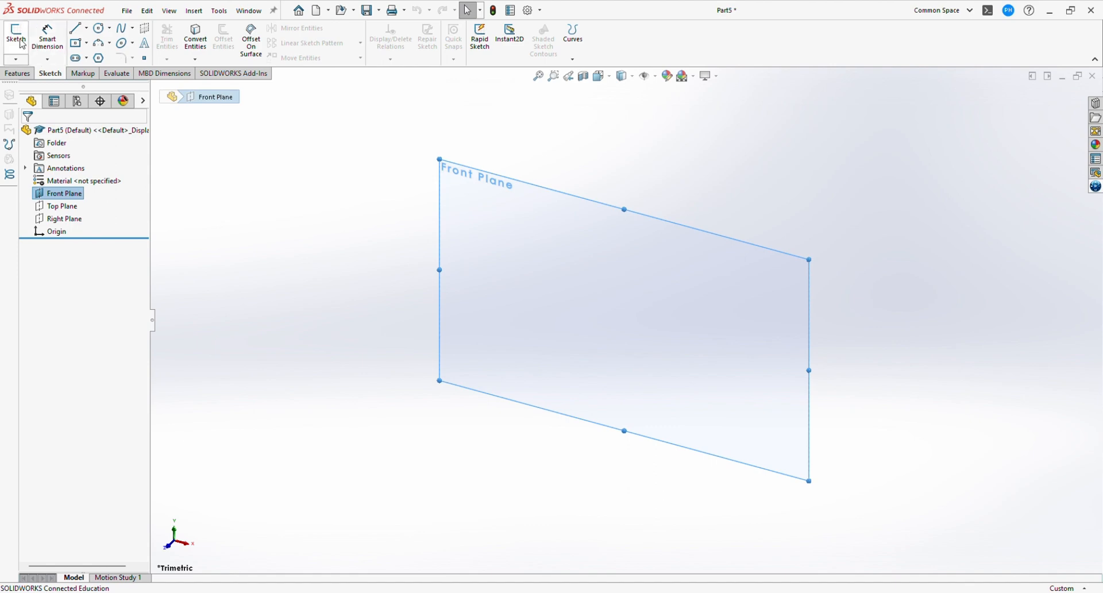
Sketch a horizontal construction line running rightward from the origin
left_click(76, 29)
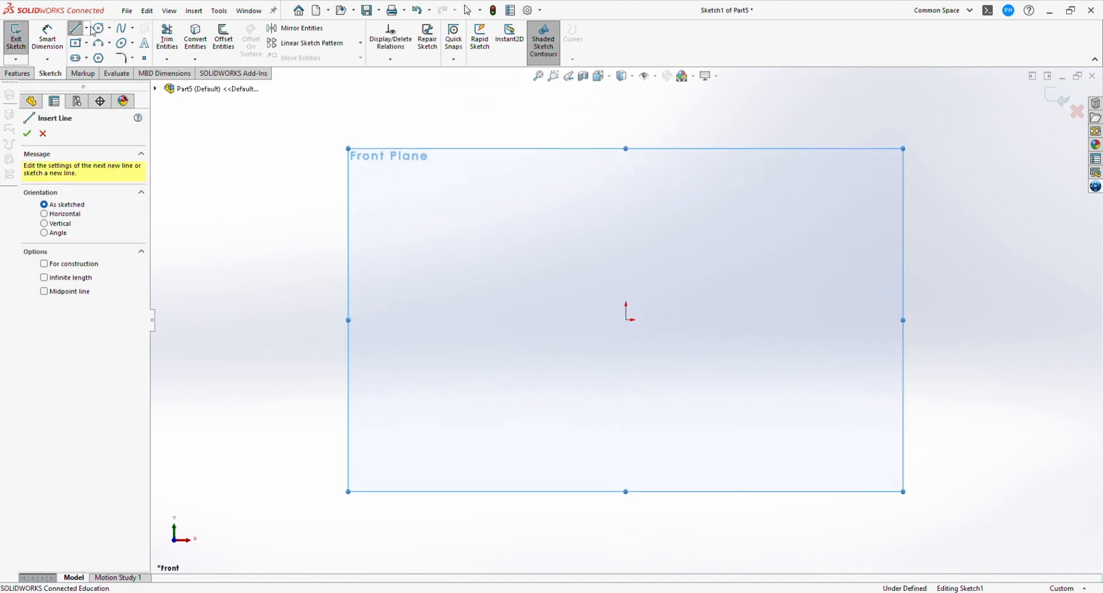
left_click(43, 263)
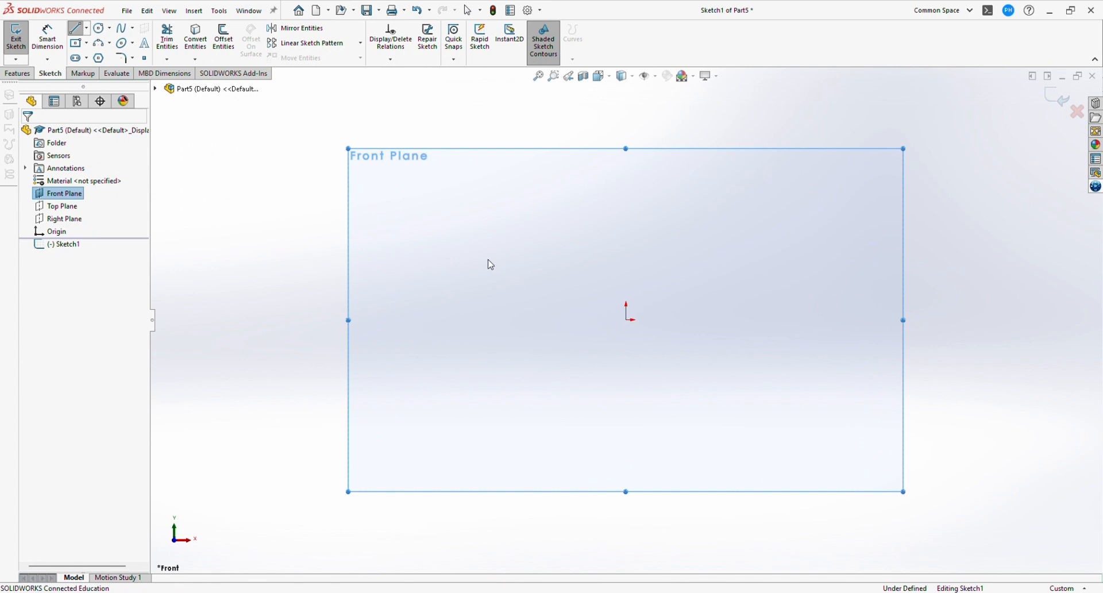
left_click(628, 319)
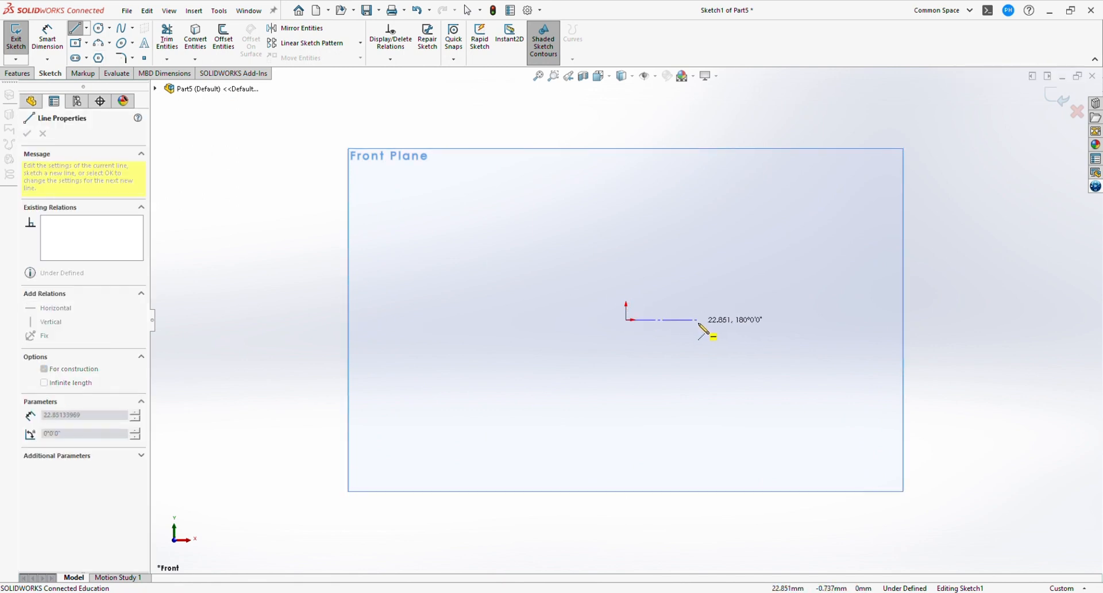
left_click(719, 319)
key("Escape")
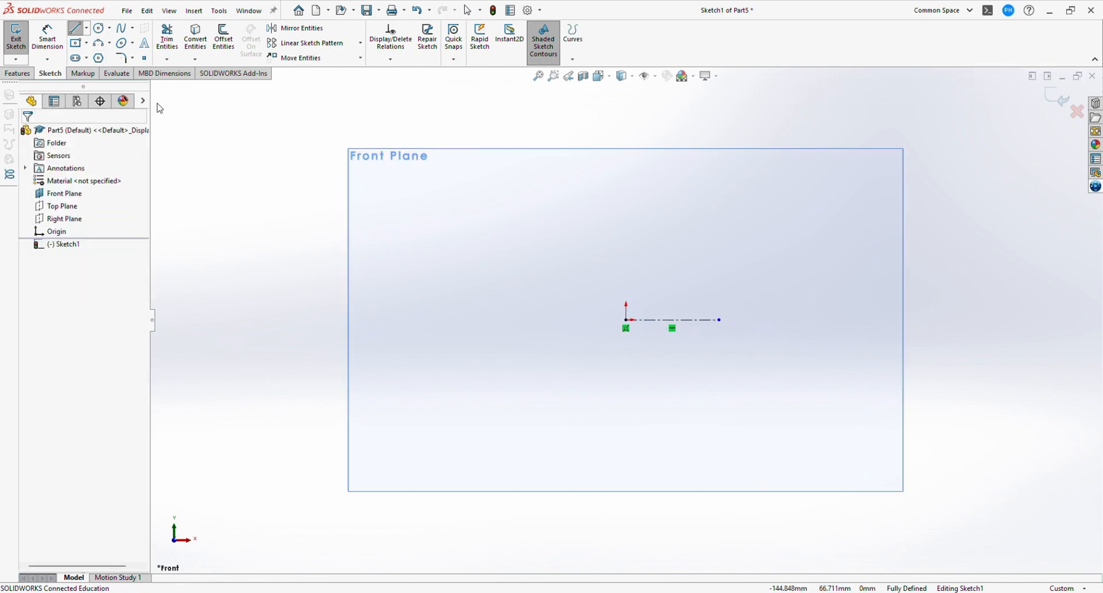
Sketch a vertical construction line about 27 mm long upward from the origin
left_click(75, 32)
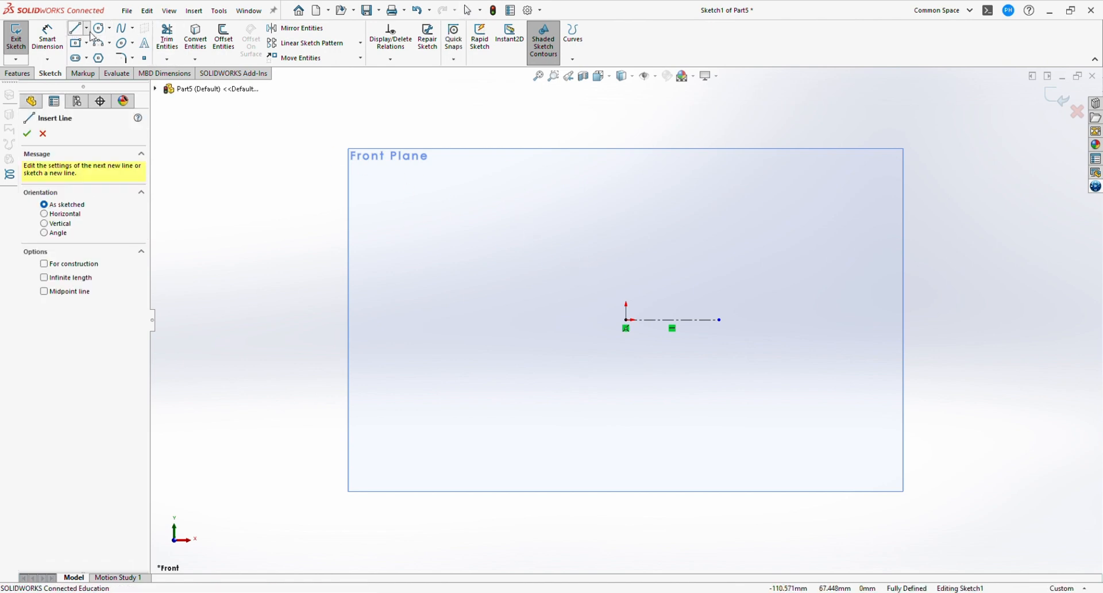
left_click(43, 264)
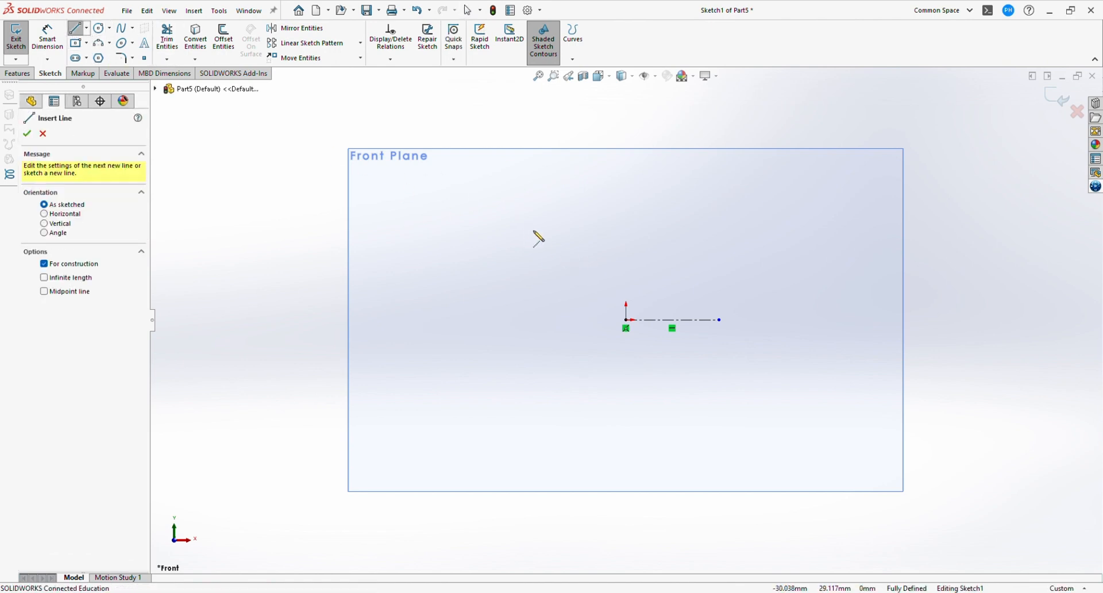
left_click(627, 320)
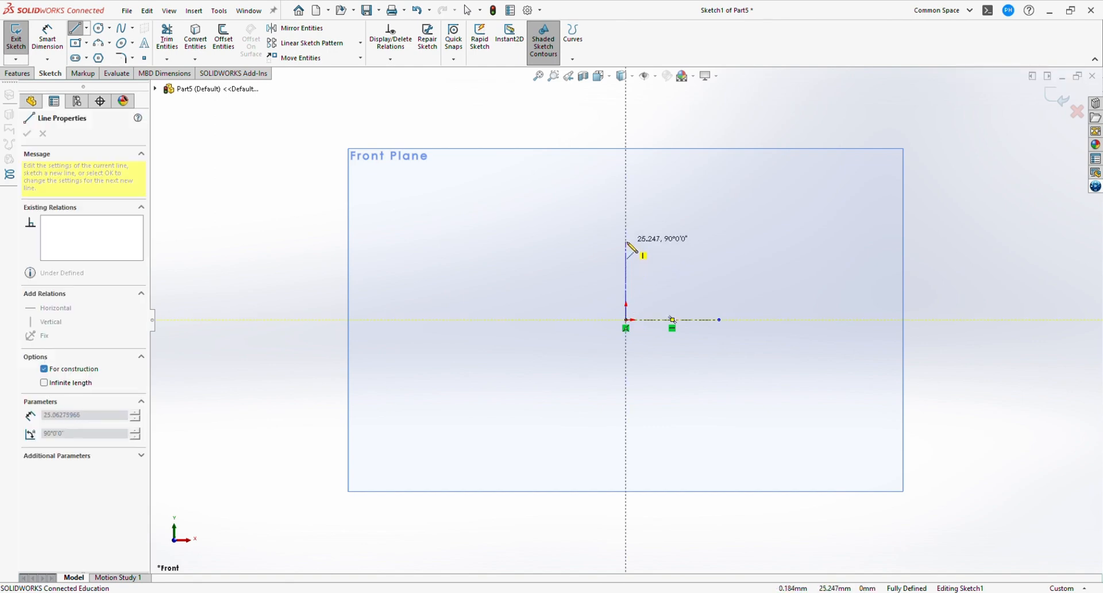
left_click(626, 237)
key("Escape")
Dimension the vertical construction line at 16 mm
left_click(50, 40)
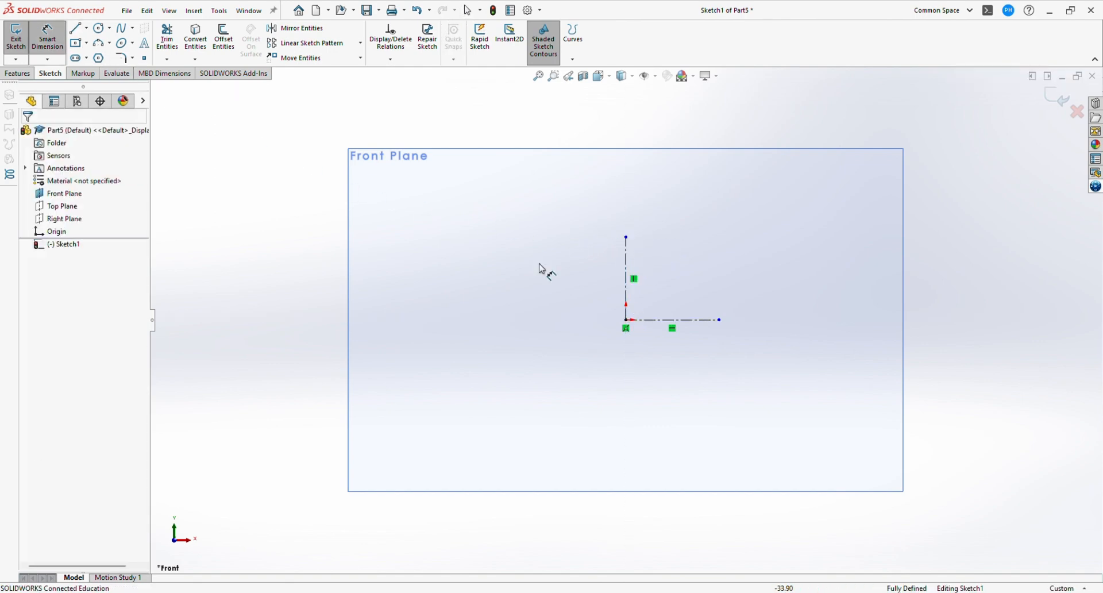
left_click(631, 294)
left_click(603, 285)
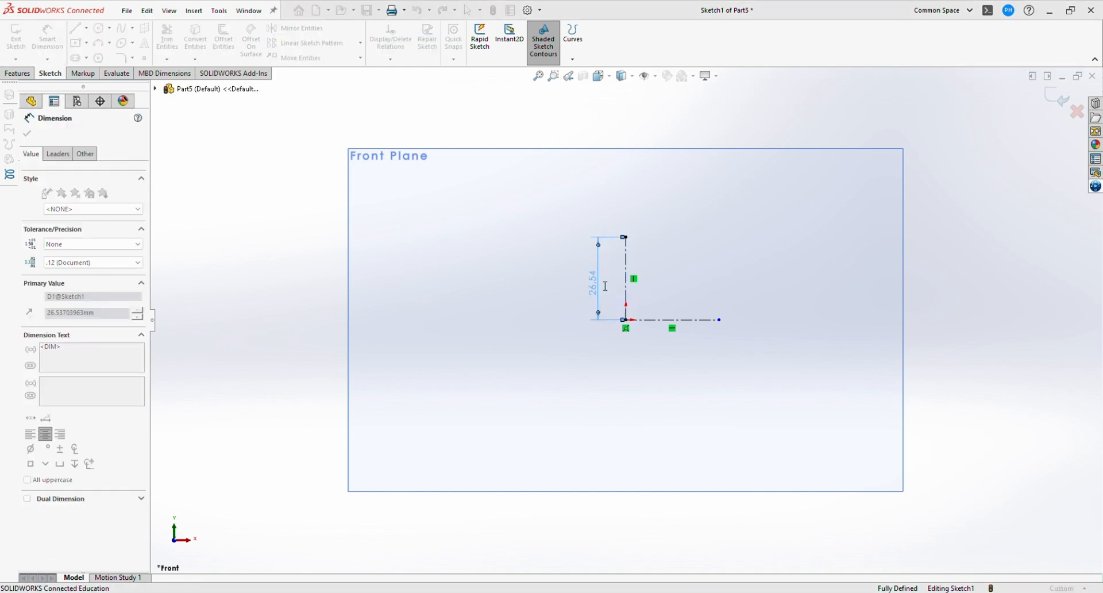
type("16")
key("Return")
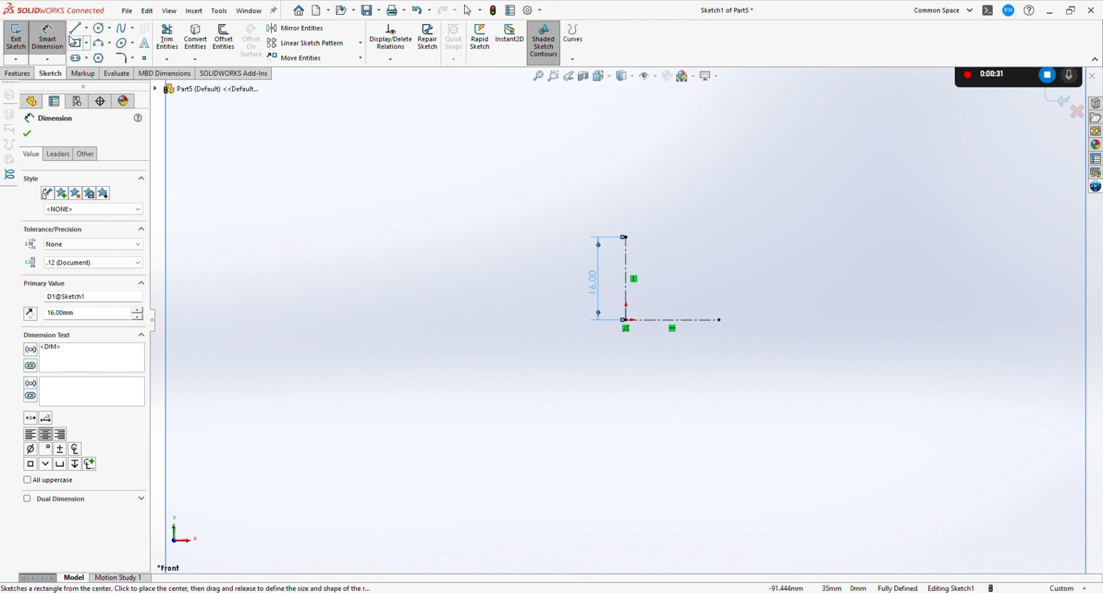
Sketch a center rectangle about 9 mm wide and 2.3 mm high centred on the upper end of the vertical construction line
left_click(80, 44)
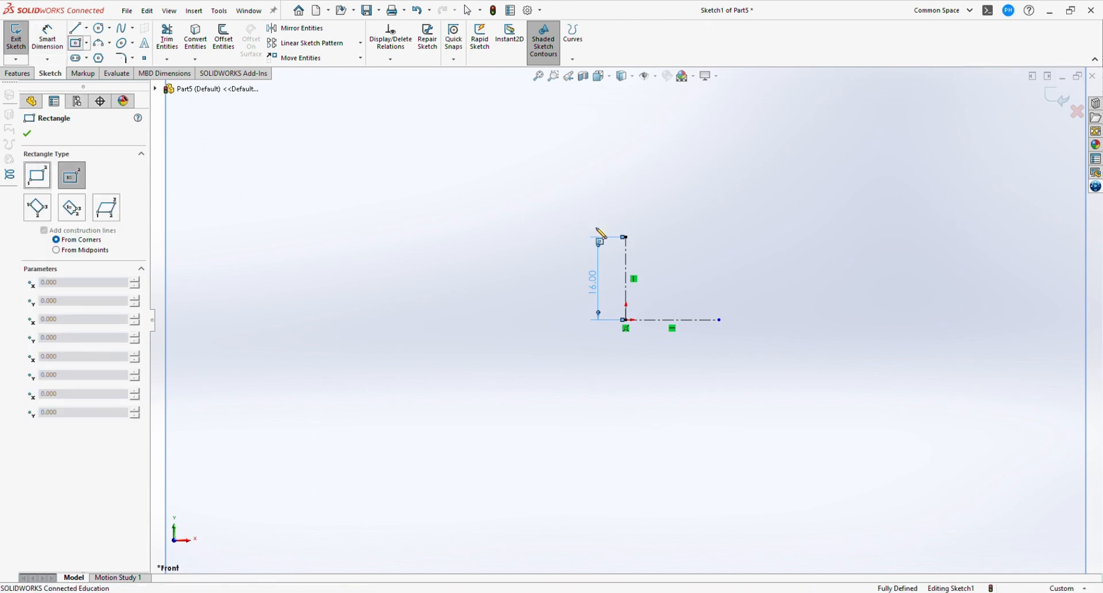
scroll(661, 235, "down", 2)
left_click(610, 240)
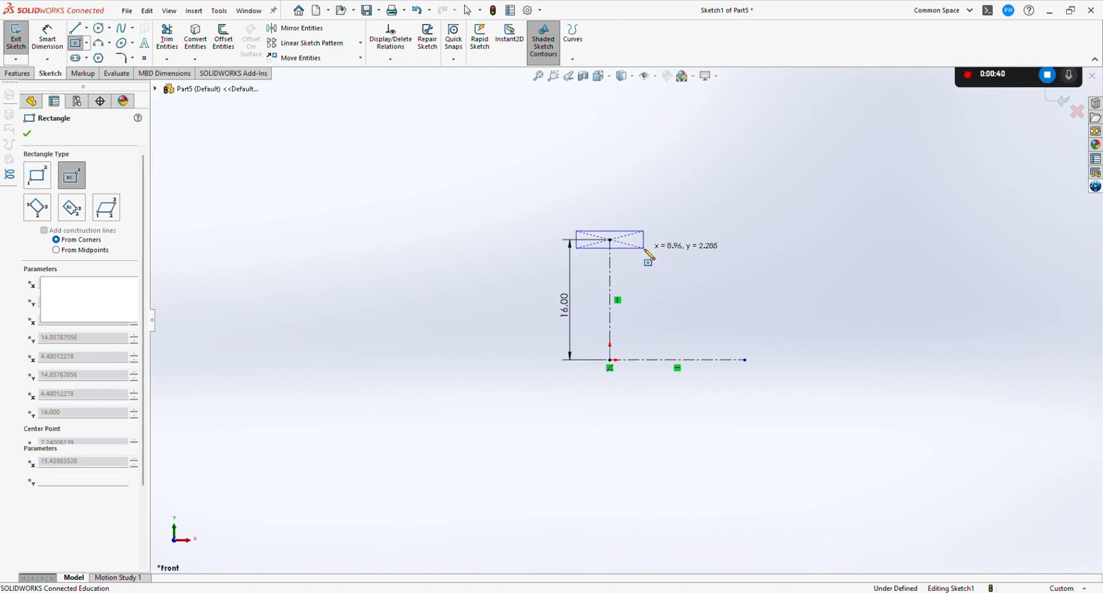
left_click(645, 249)
key("Escape")
Dimension the rectangle's width at 15 mm
left_click(64, 42)
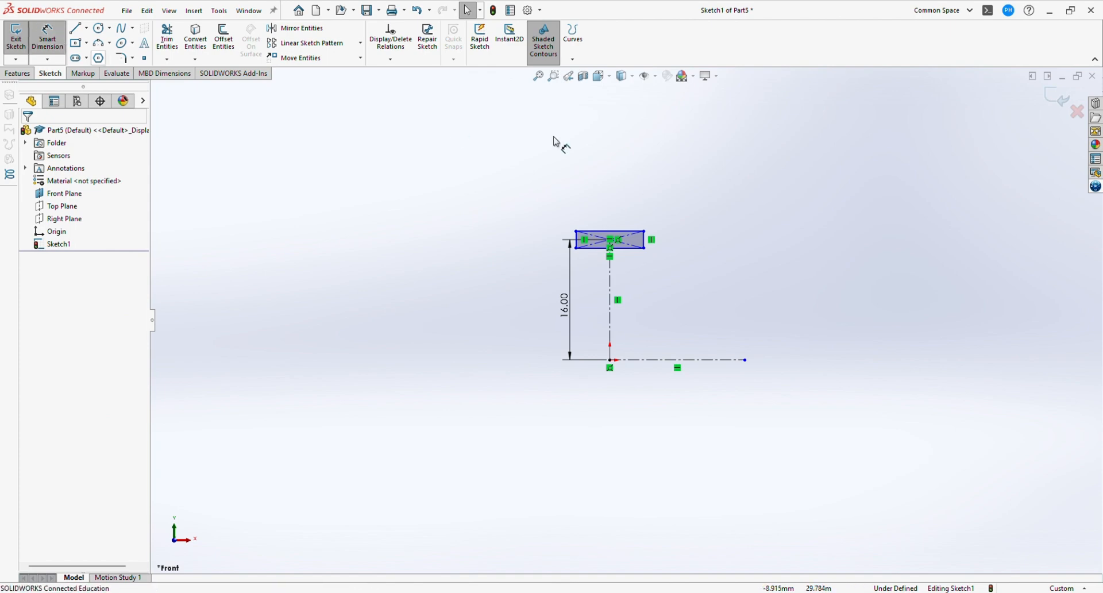
left_click(616, 237)
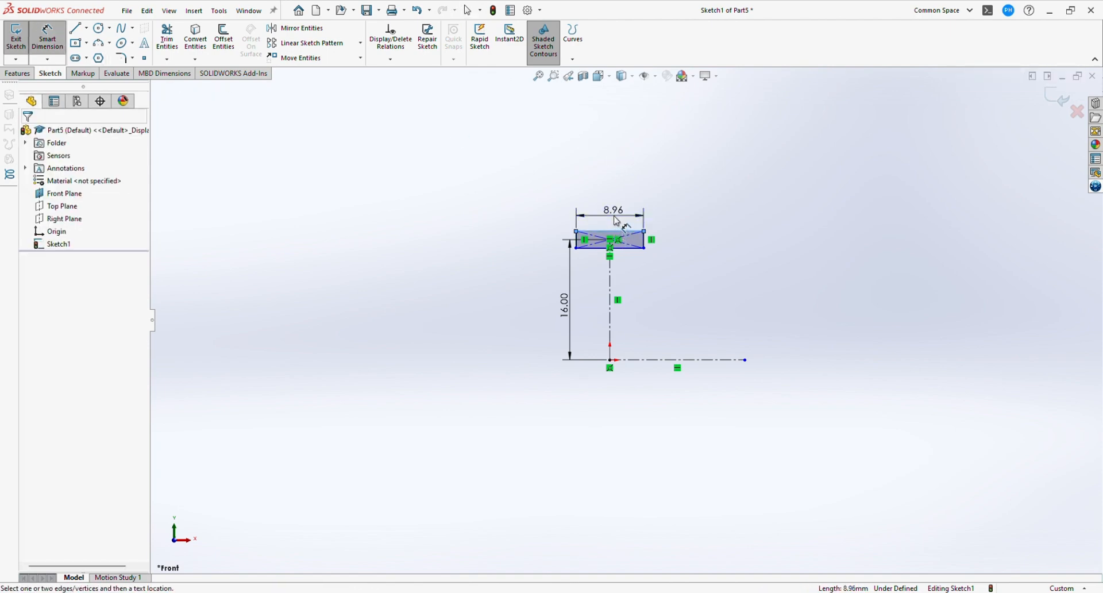
left_click(616, 221)
type("15")
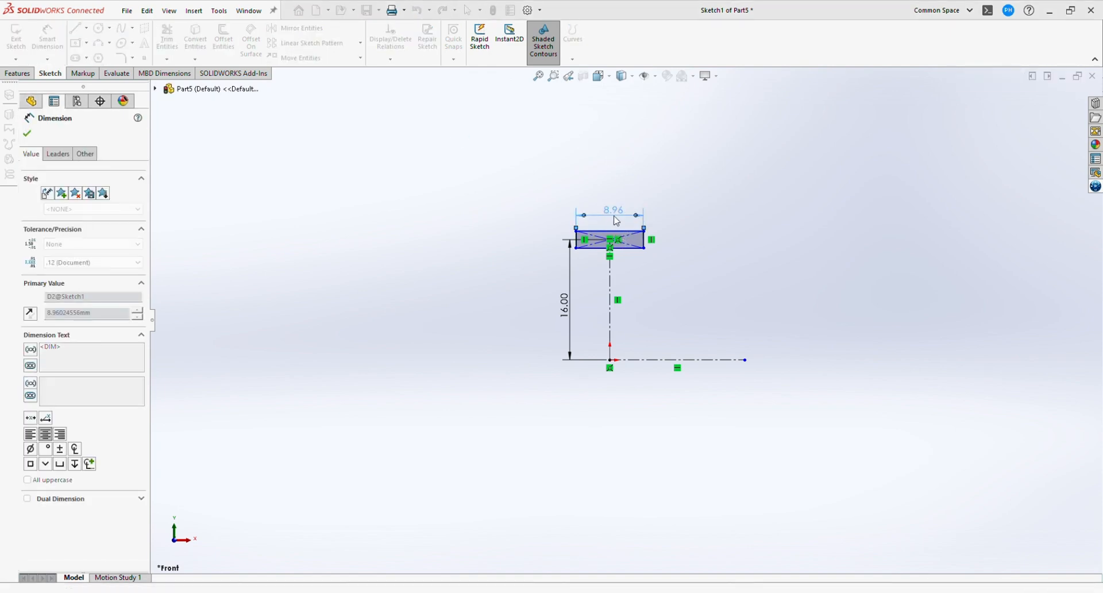
key("Return")
Dimension the rectangle's height at 2 mm
left_click(55, 45)
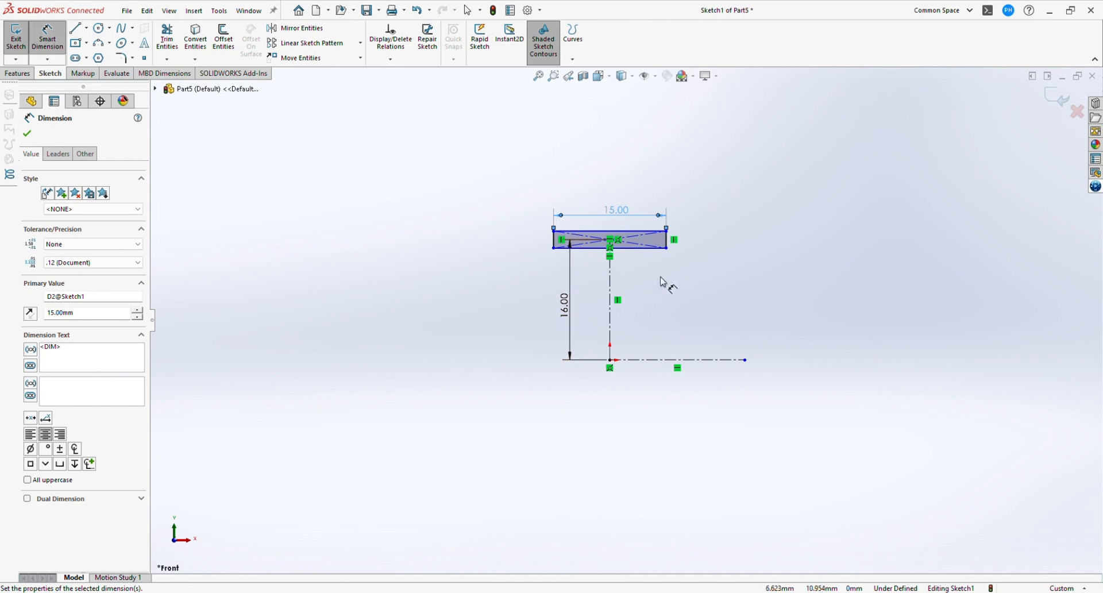
left_click(668, 241)
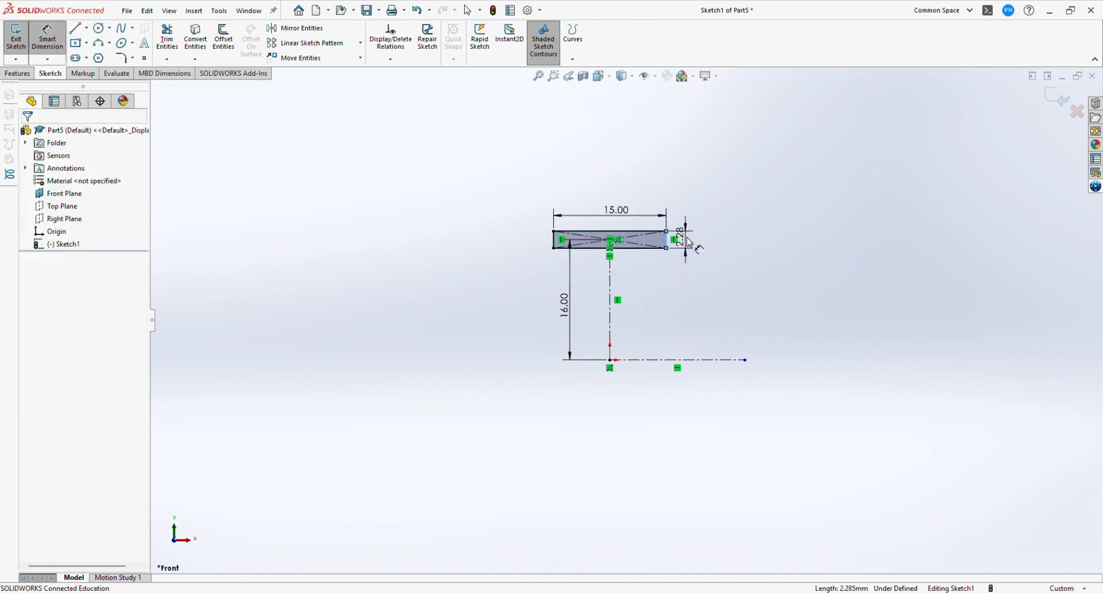
left_click(696, 246)
type("2.00mm")
key("Return")
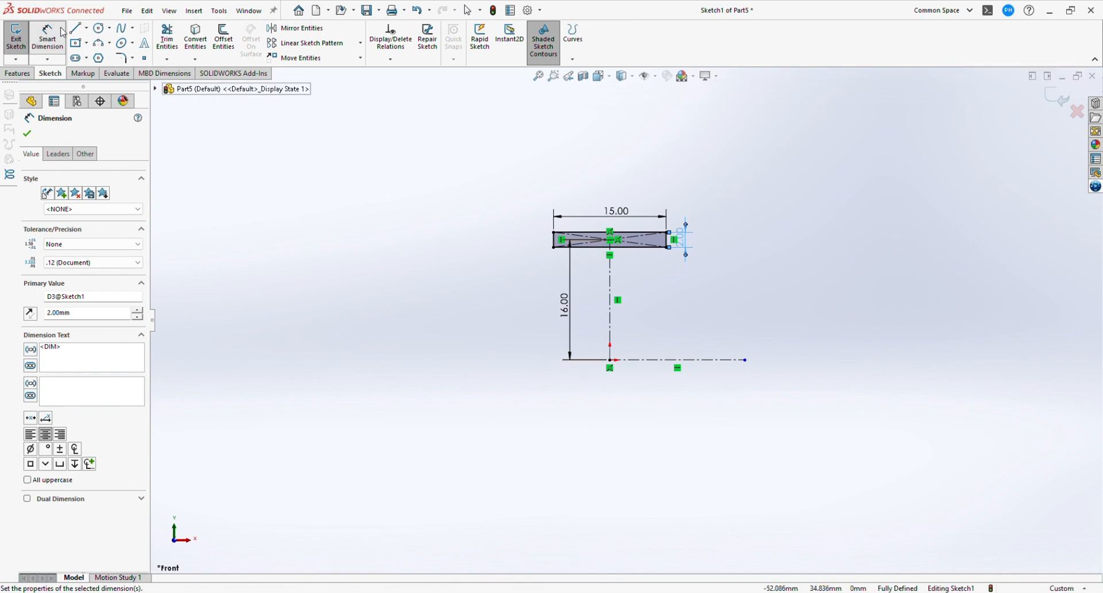
Revolve the rectangle 360 degrees about the horizontal construction line to form a ring
left_click(26, 77)
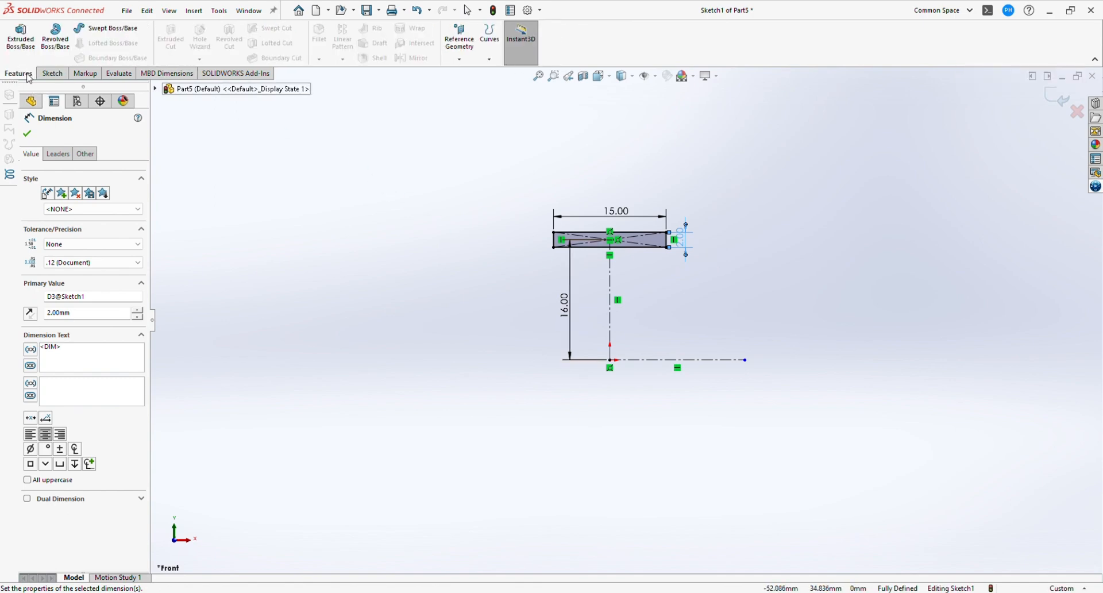
left_click(55, 37)
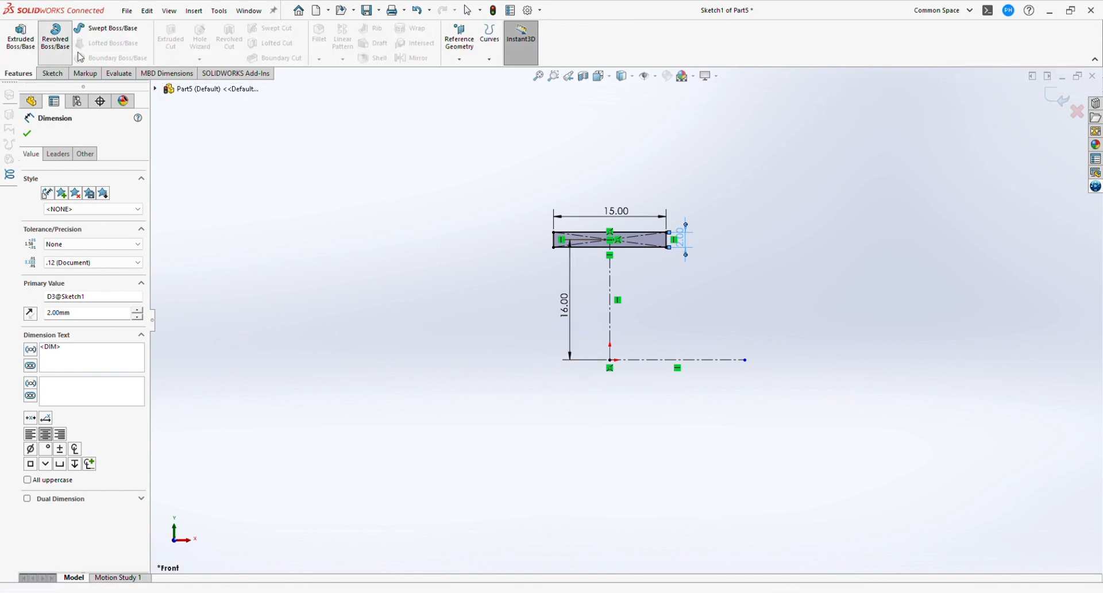
left_click(655, 330)
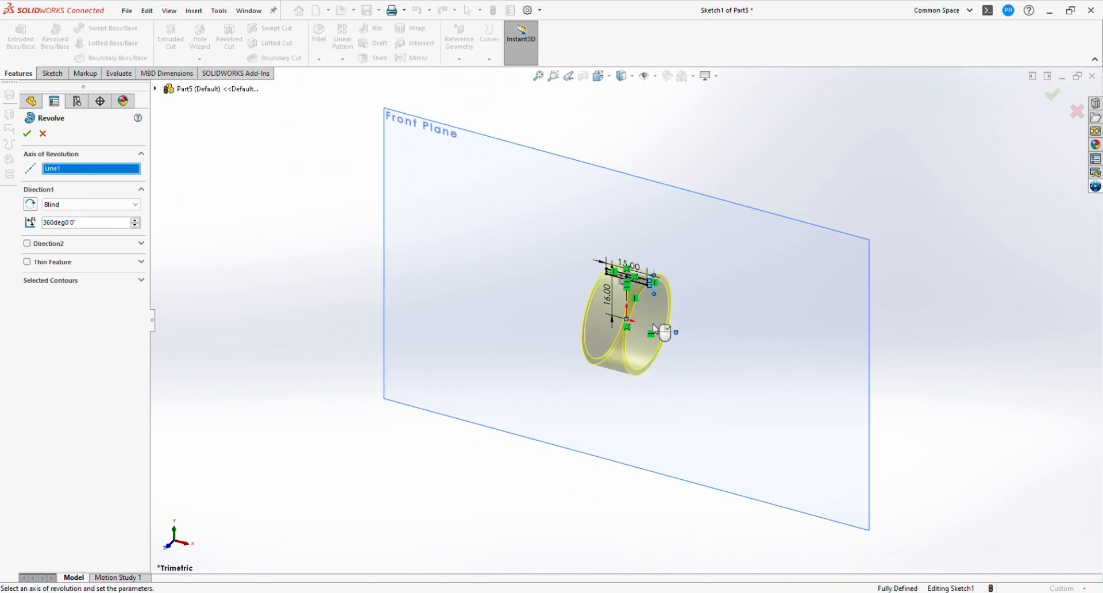
left_click(28, 134)
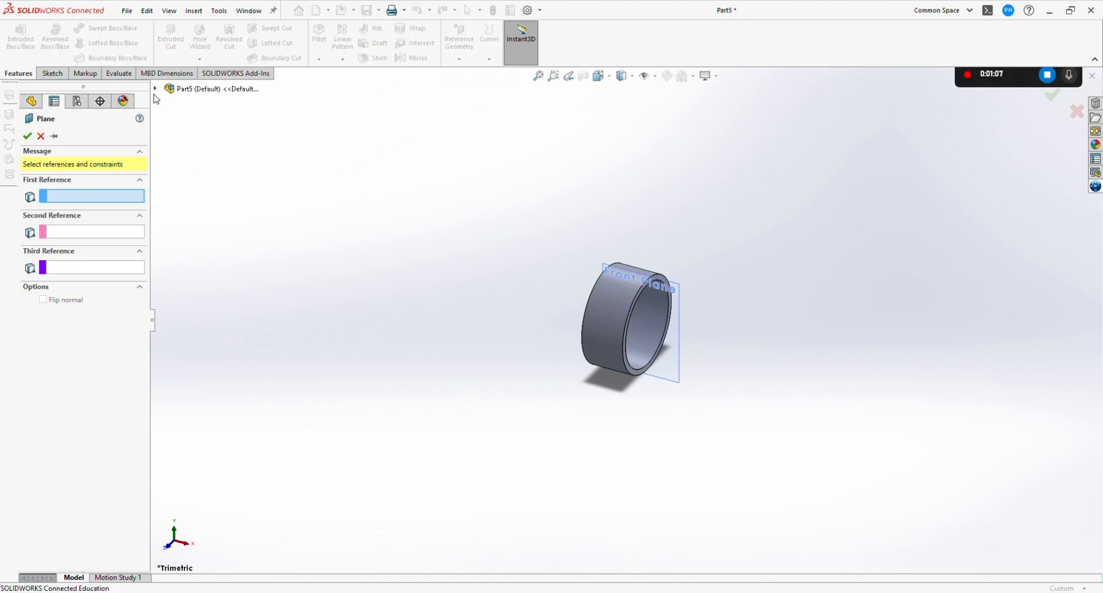
Create a reference plane offset 17 mm upward from the Top Plane
left_click(155, 89)
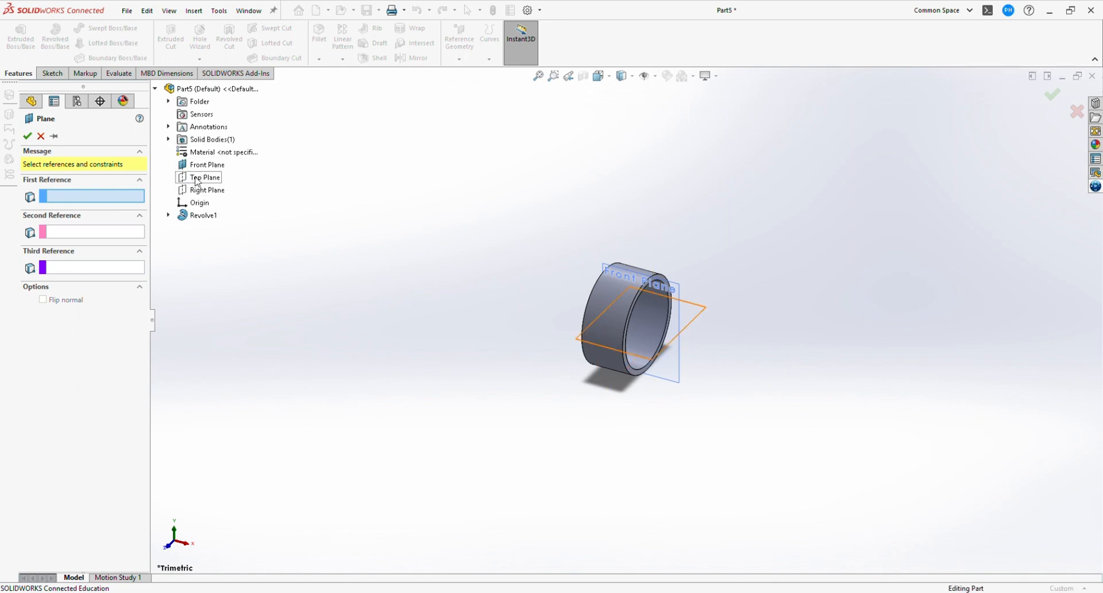
left_click(198, 179)
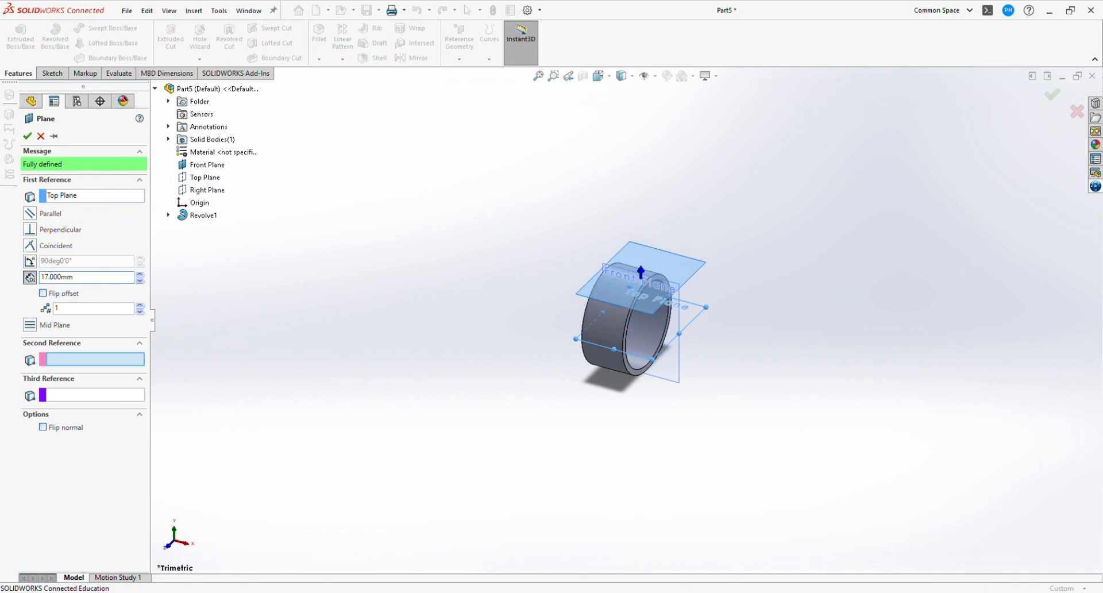
middle_click_drag(937, 424, 859, 378)
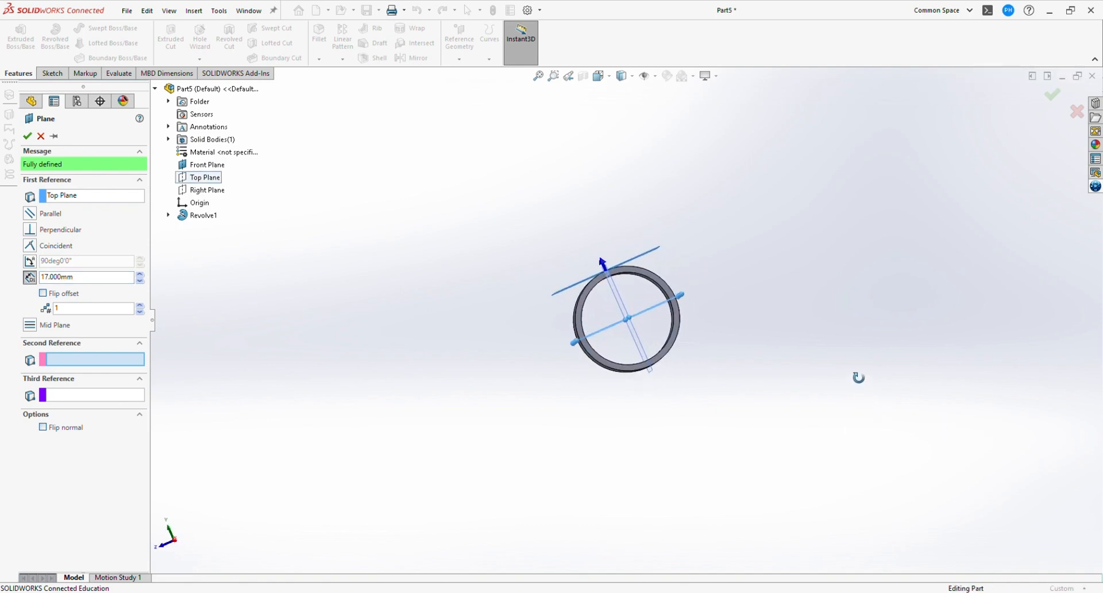
left_click(27, 136)
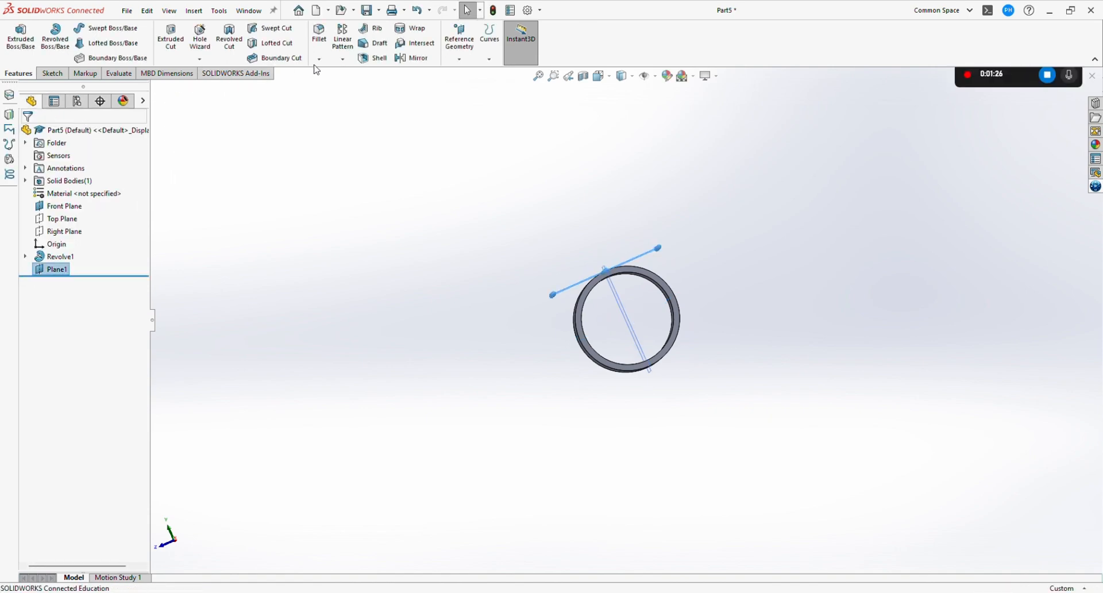
Create a second reference plane offset 50 mm outward from Plane1
left_click(466, 56)
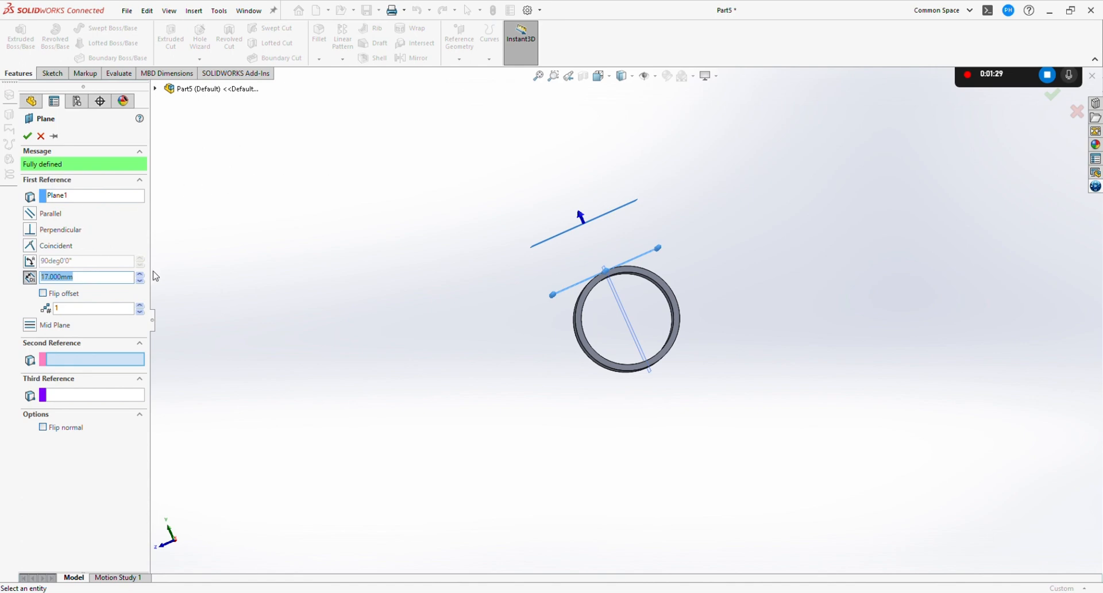
key("Return")
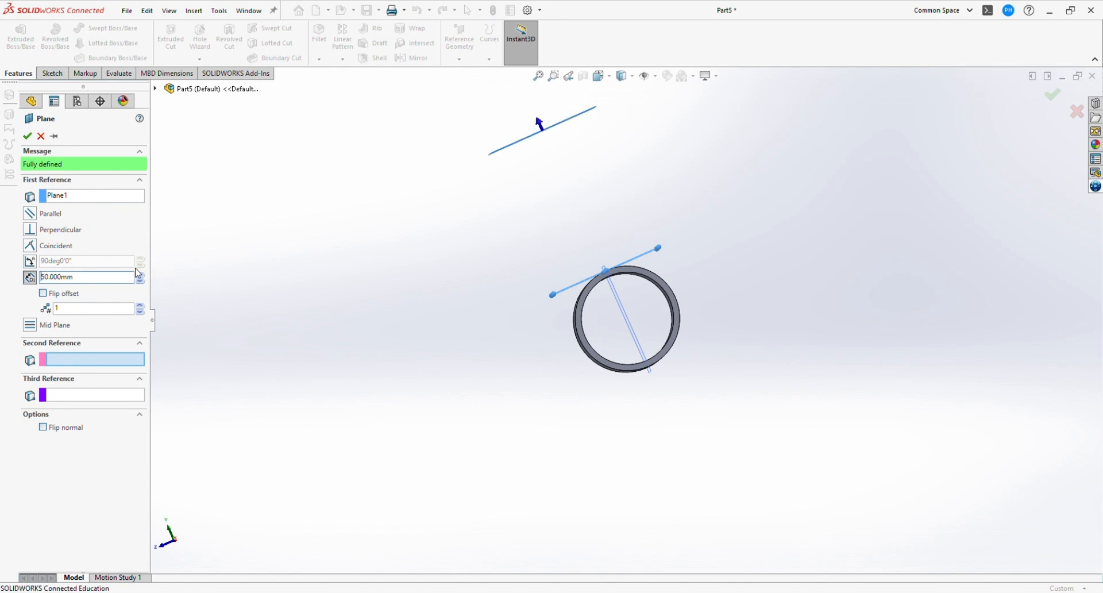
left_click(27, 136)
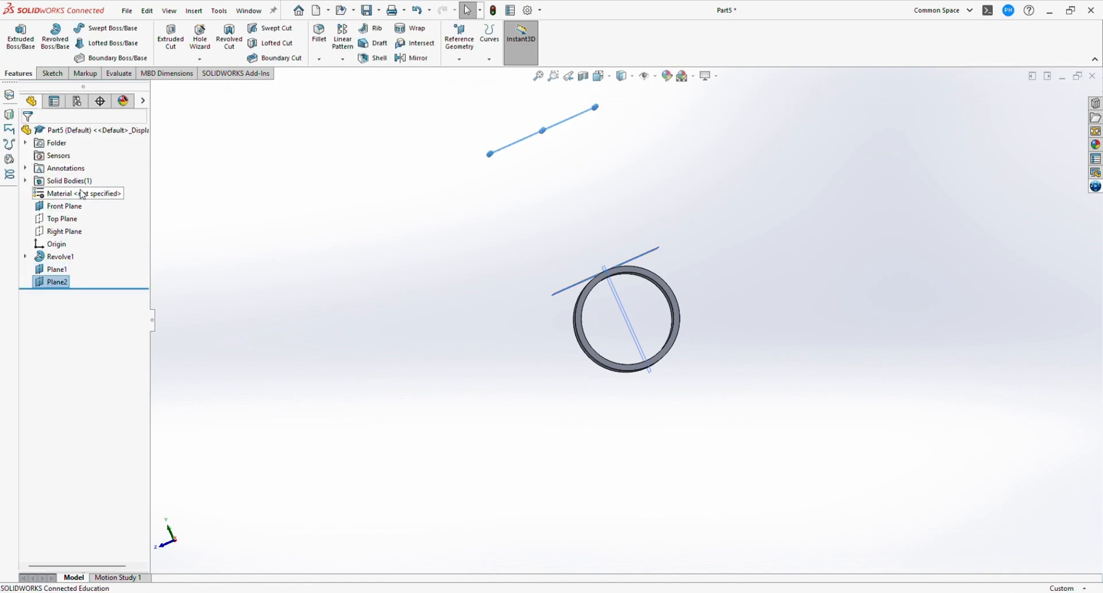
Sketch a center rectangle on Plane1 from the origin to the ring's side edge, 15 mm wide and about 1.2 mm high
left_click(54, 269)
left_click(56, 254)
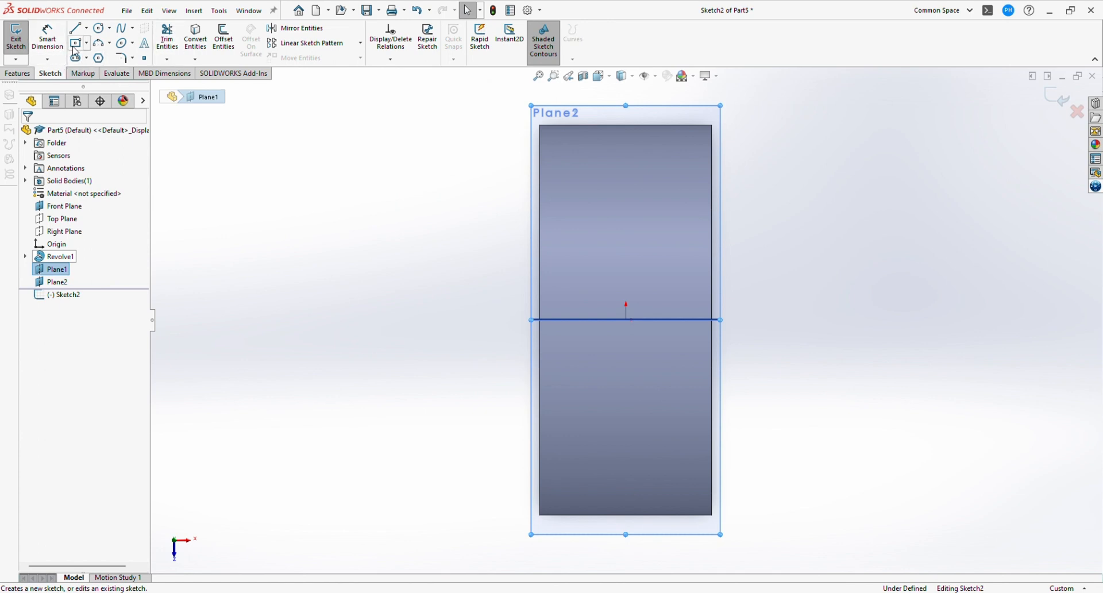
left_click(76, 42)
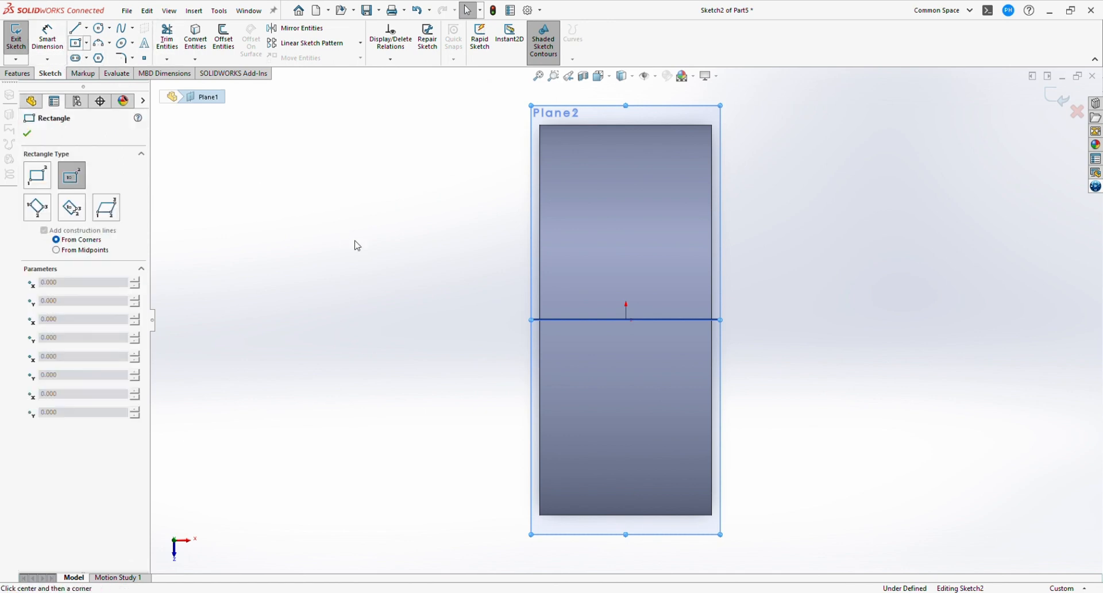
left_click(626, 320)
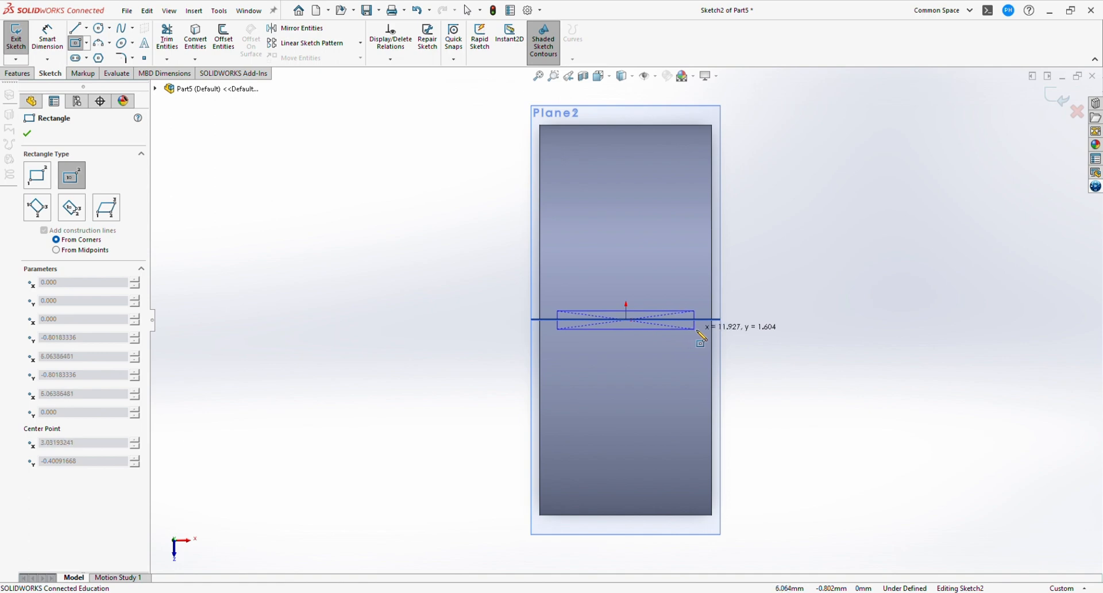
left_click(715, 333)
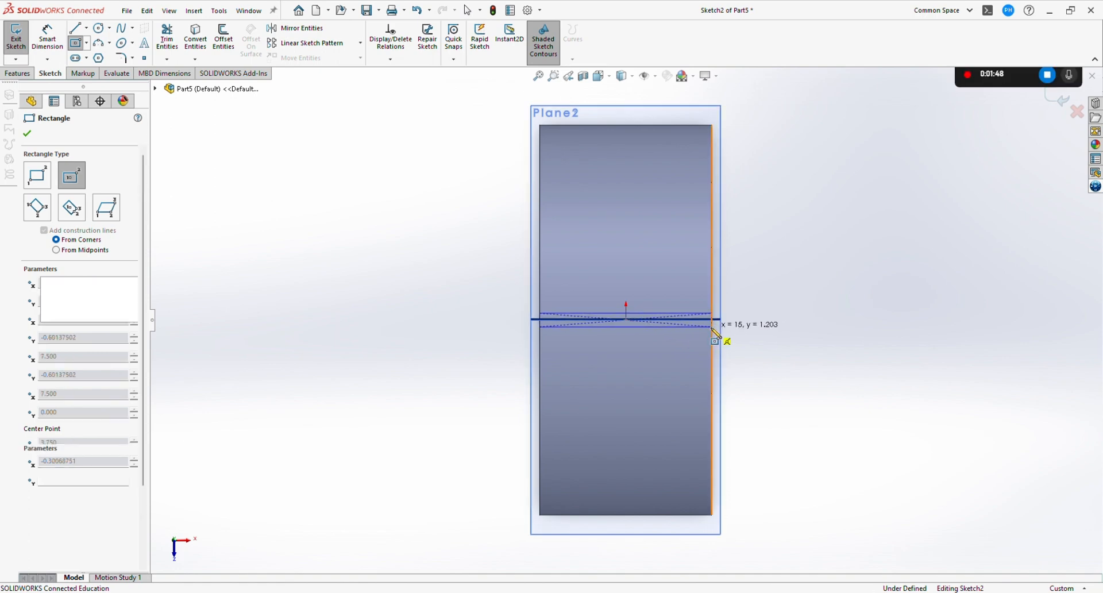
key("Escape")
Dimension the Plane1 rectangle's height at 0.5 mm and close the sketch
key("d")
scroll(710, 339, "down", 4)
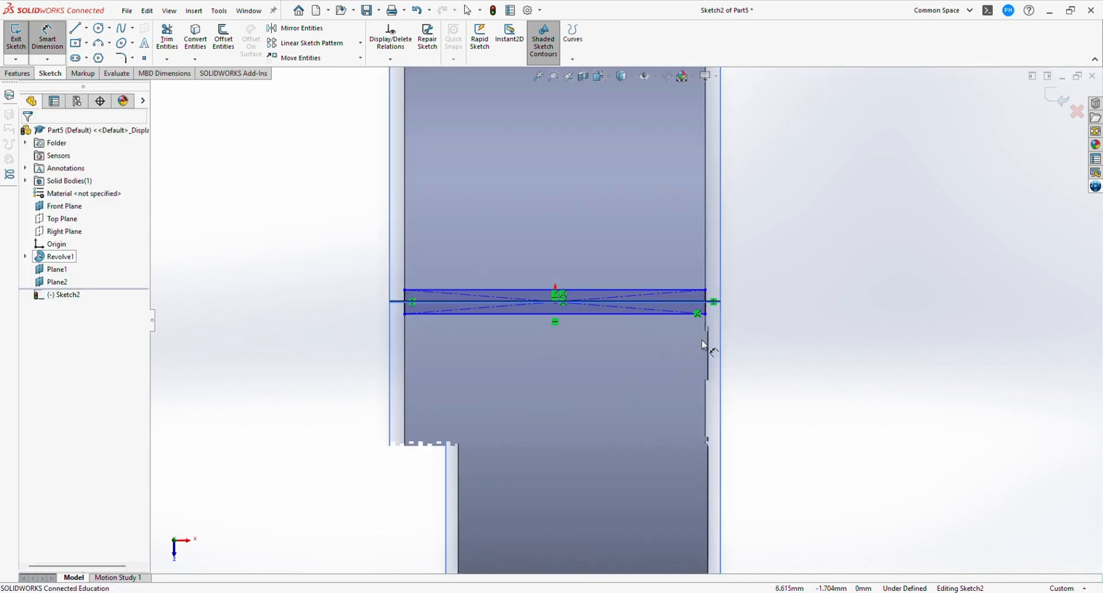
left_click(703, 298)
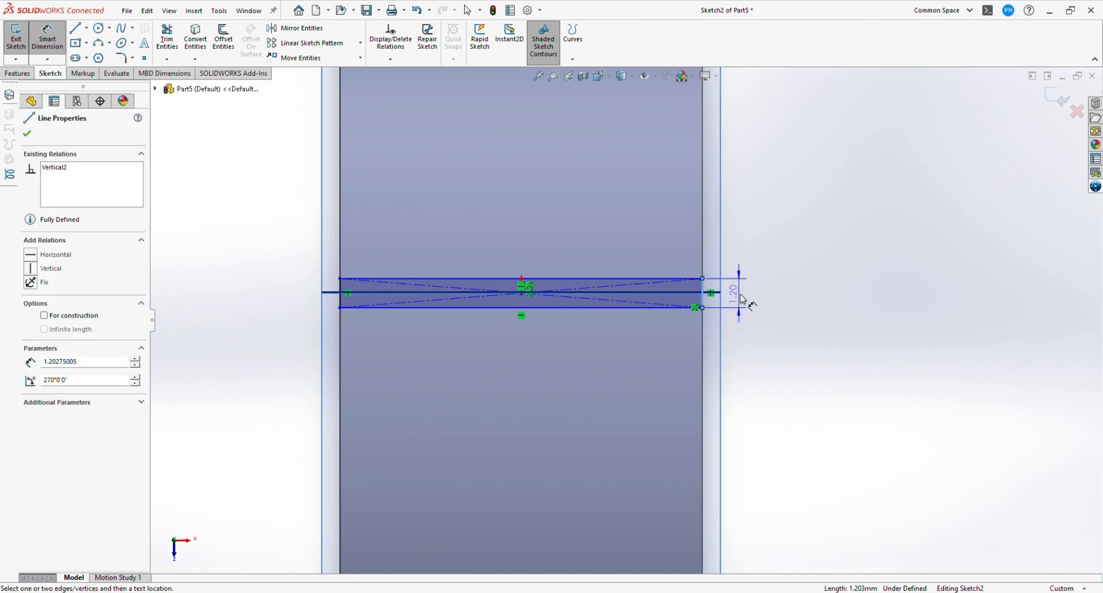
left_click(743, 296)
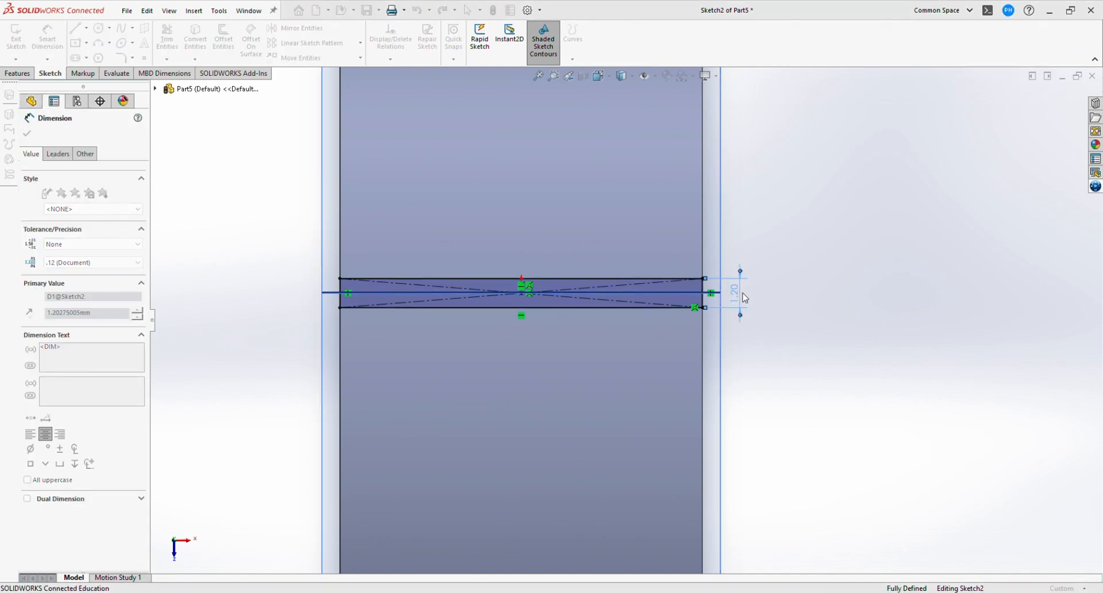
type("0.5")
key("Return")
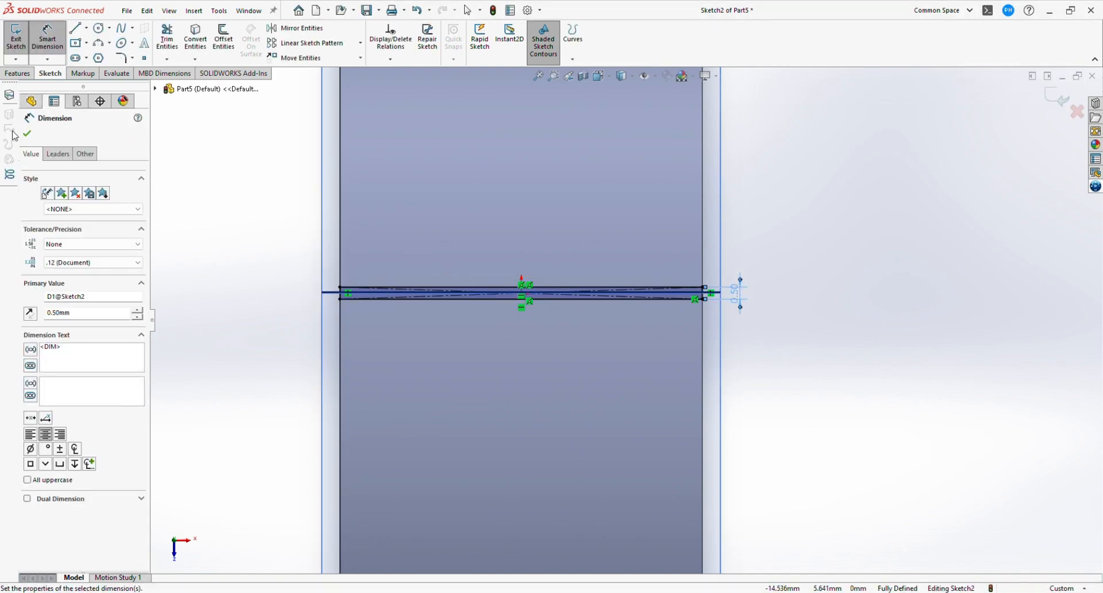
left_click(27, 133)
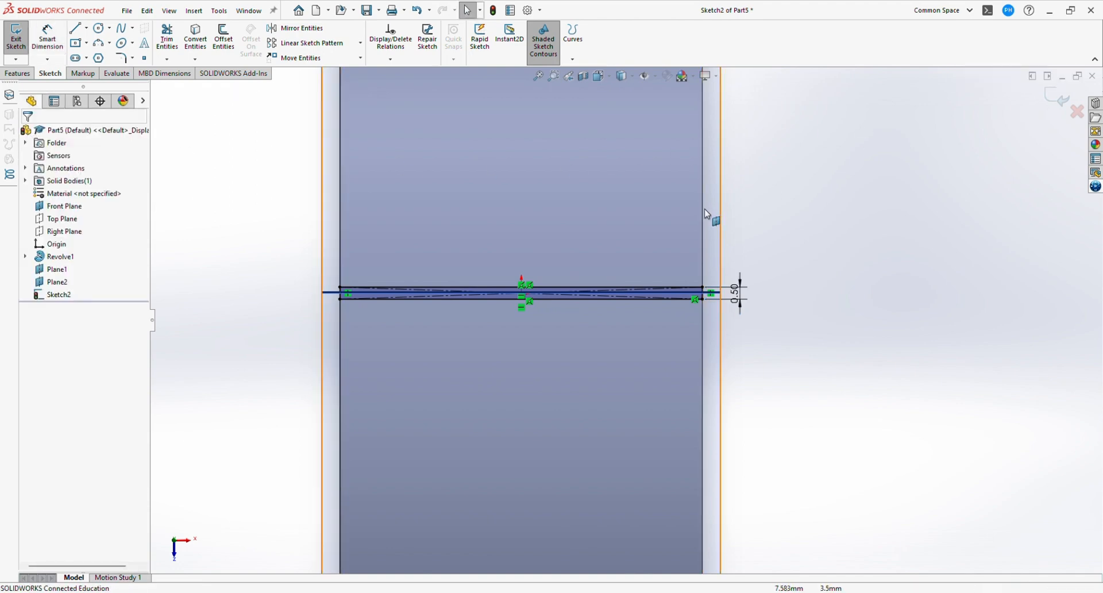
left_click(1057, 96)
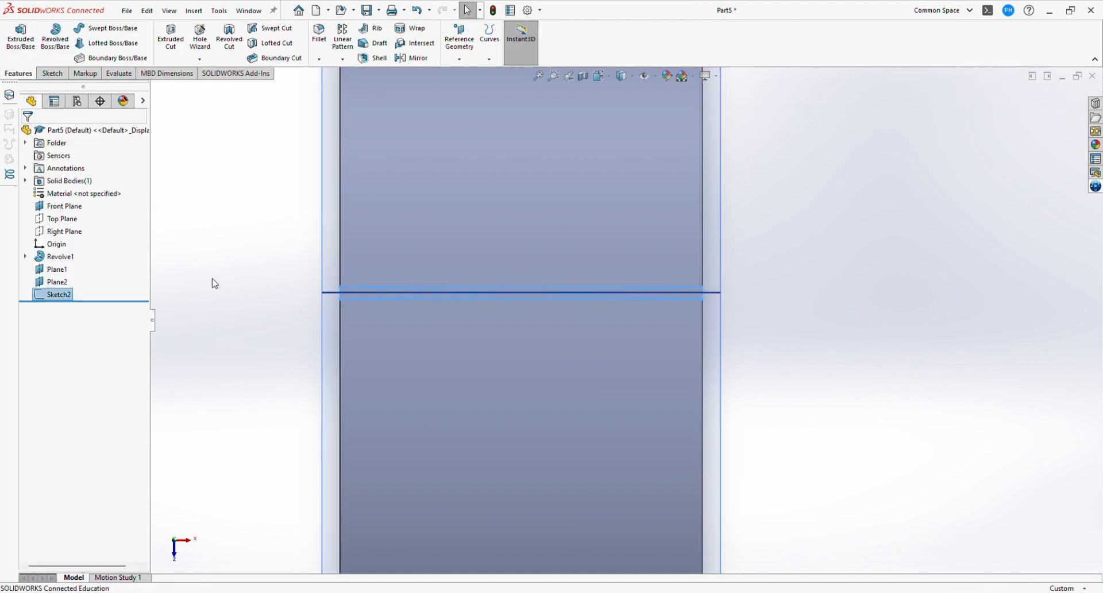
Sketch a center rectangle on Plane2 from the origin to the corner of the Plane1 rectangle, matching its size
left_click(56, 281)
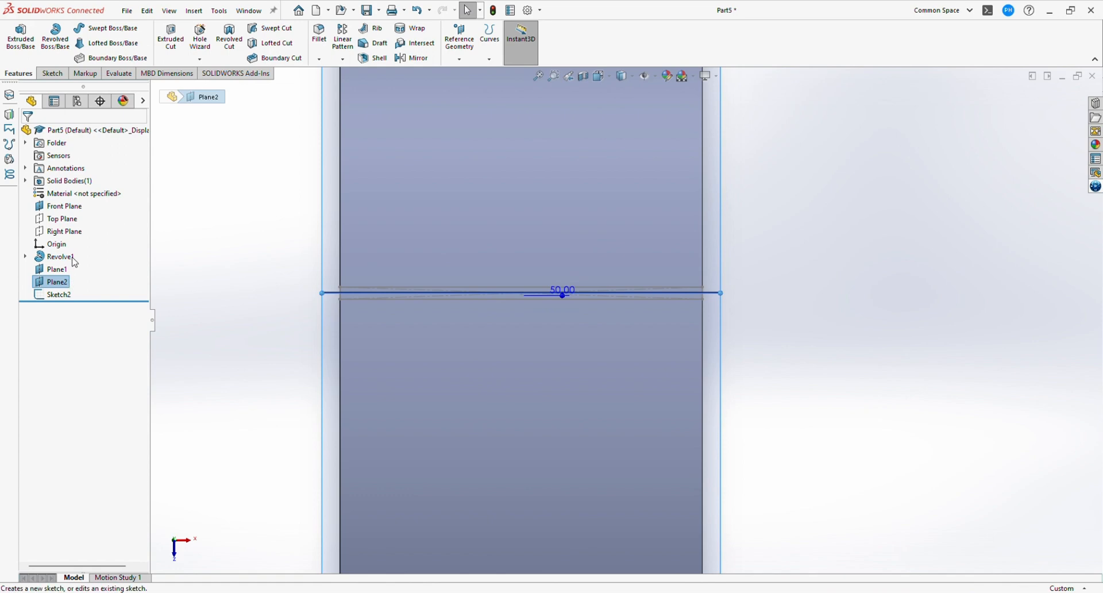
left_click(82, 264)
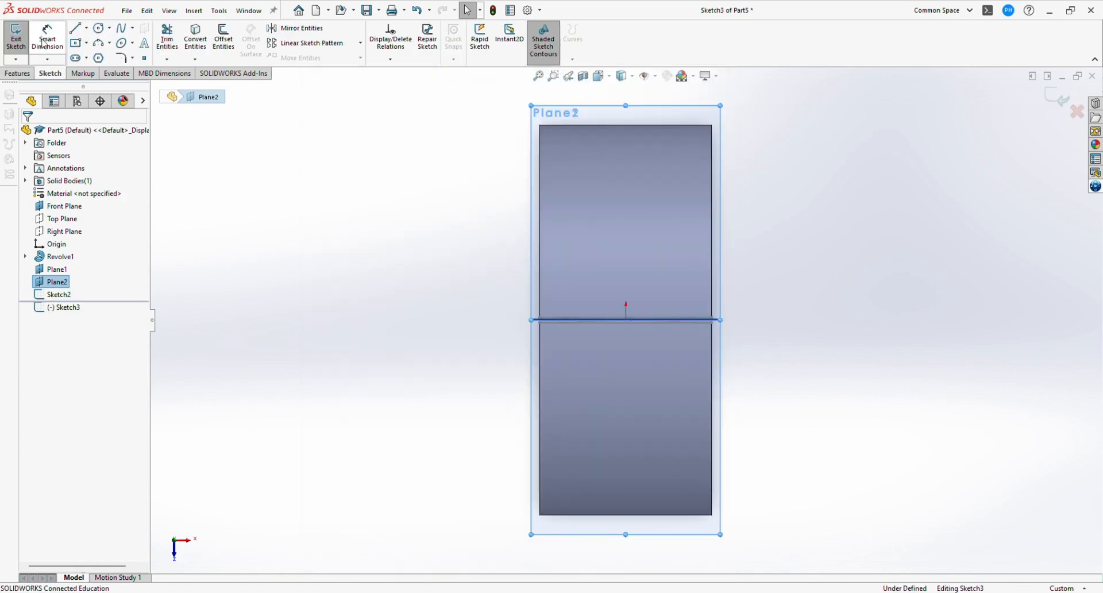
left_click(76, 43)
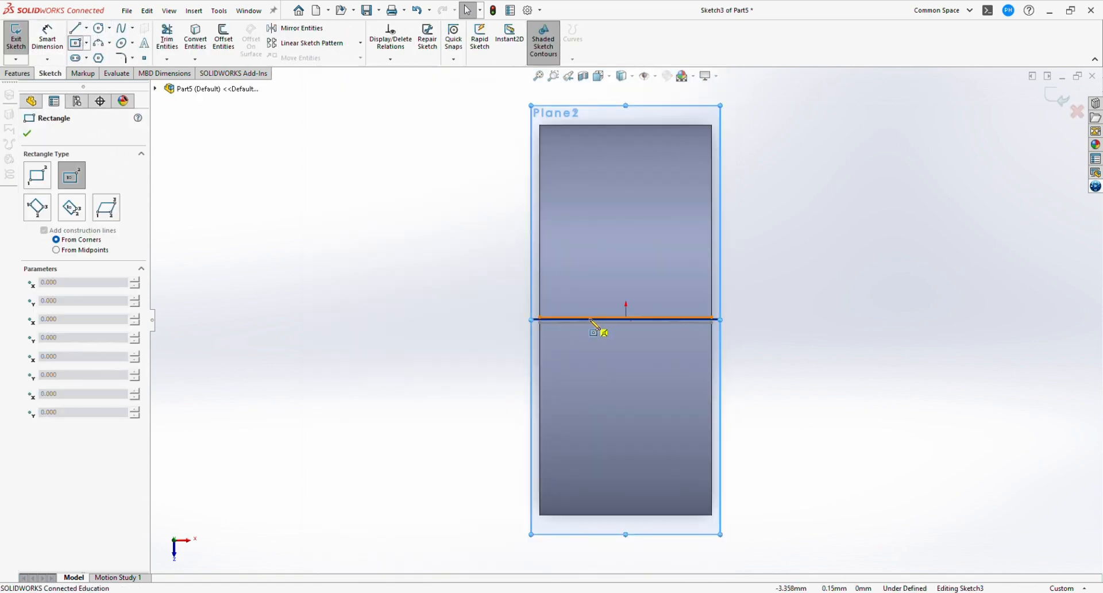
scroll(589, 319, "down", 3)
left_click(655, 321)
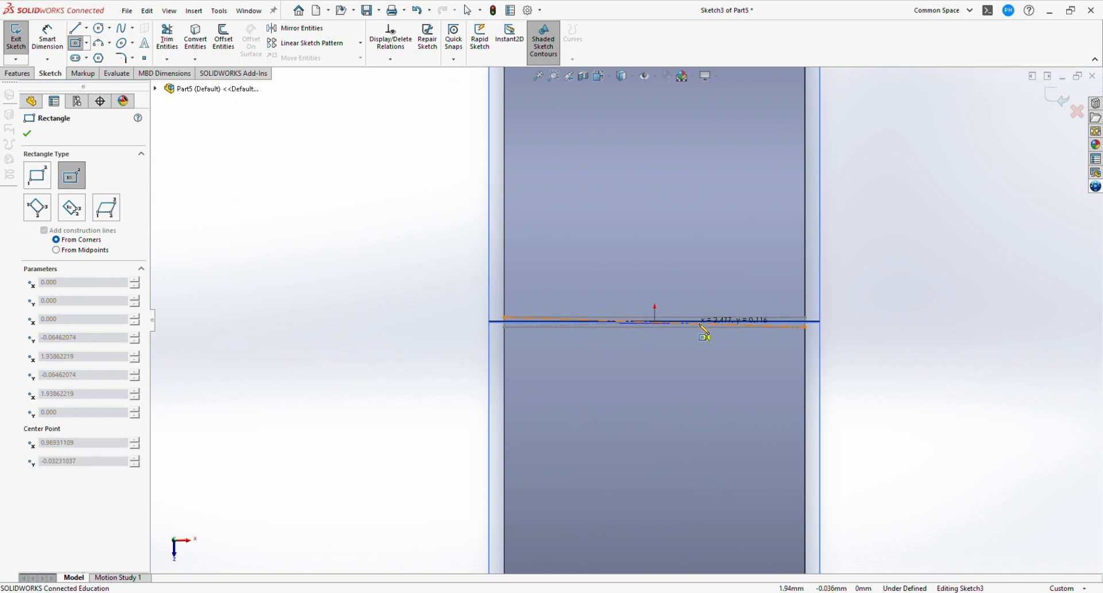
left_click(805, 326)
key("Escape")
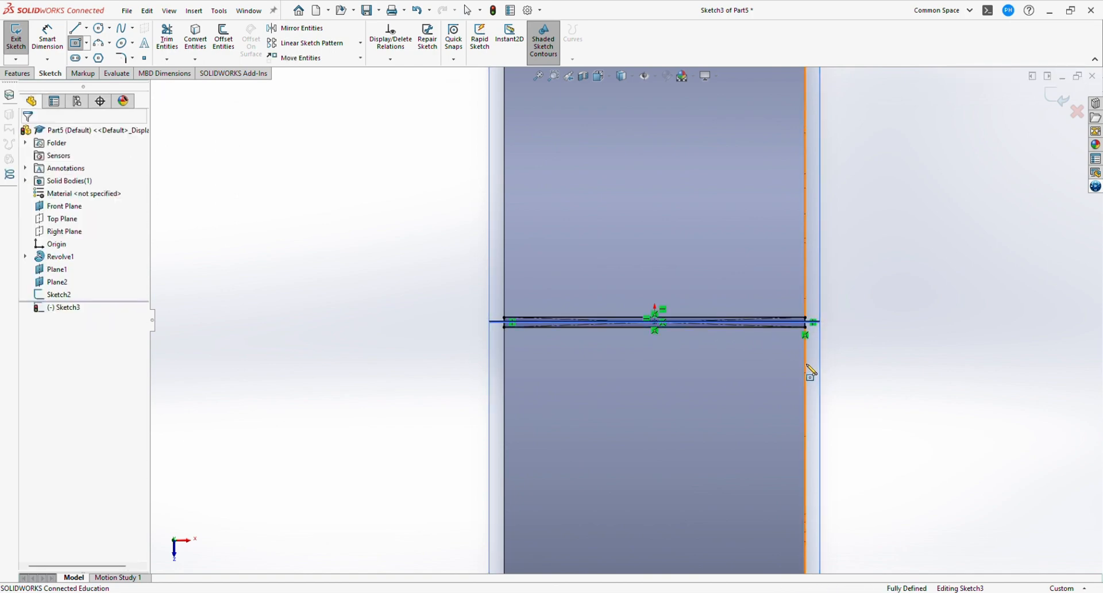
Rotate the four edges of the Plane2 rectangle 25 degrees about its center point and close the sketch
scroll(720, 335, "down", 3)
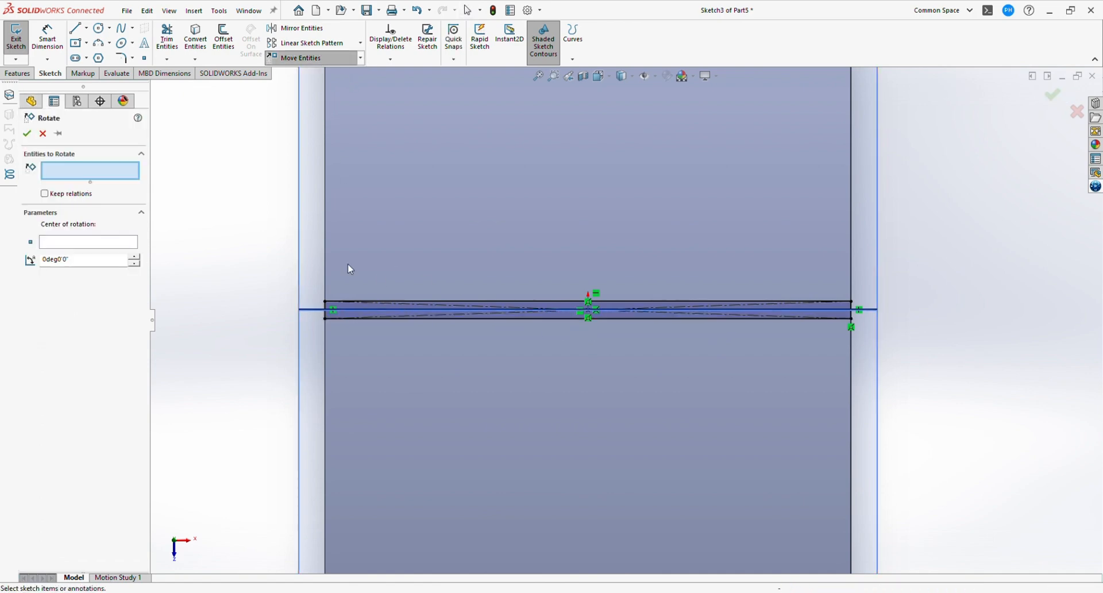
left_click(367, 309)
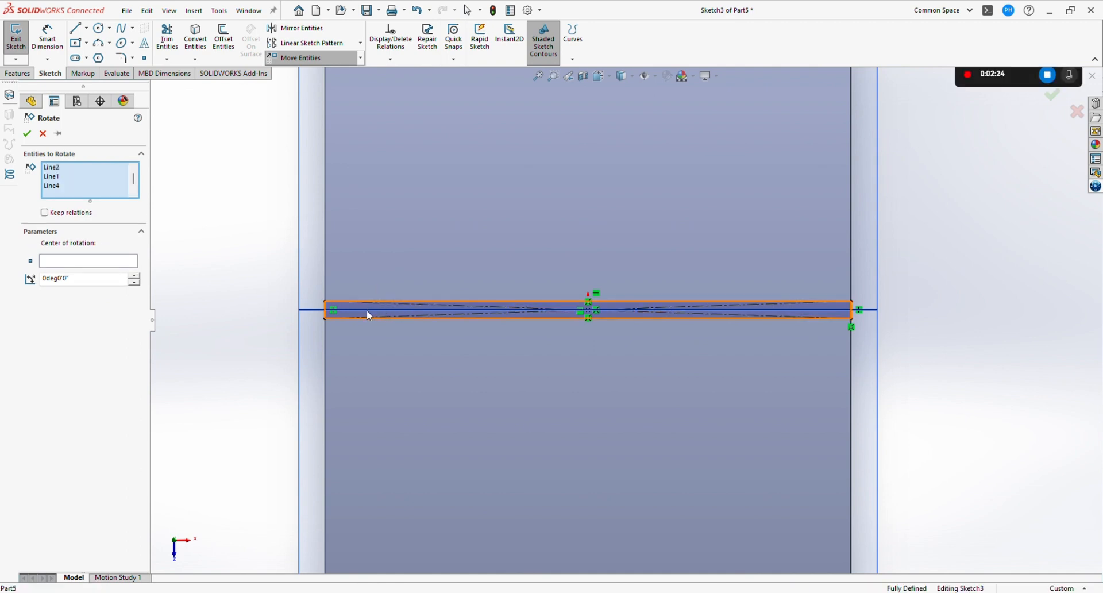
left_click(128, 270)
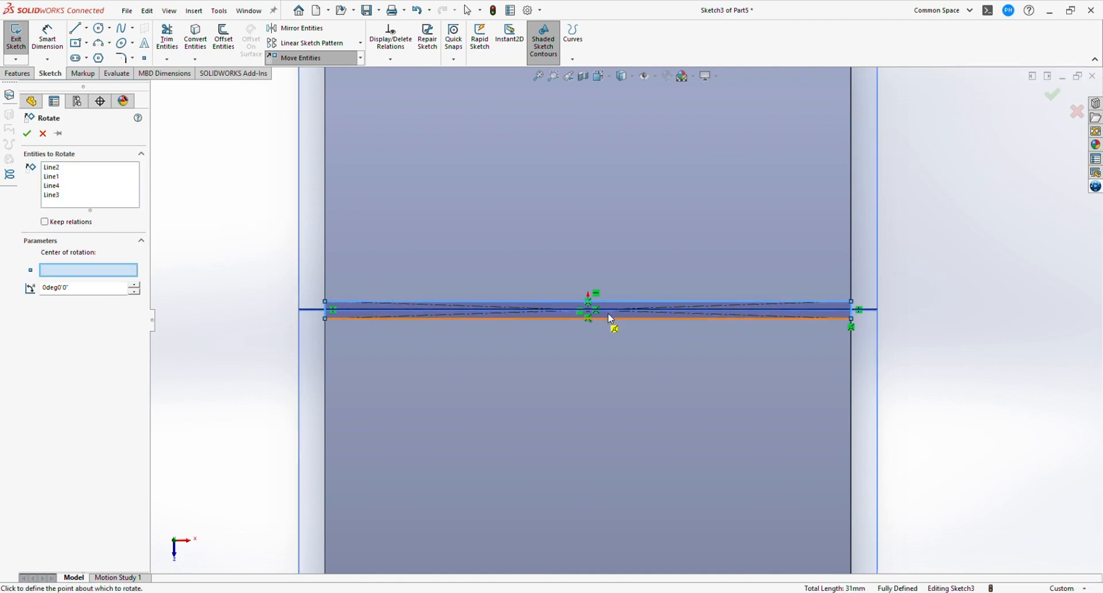
left_click(589, 311)
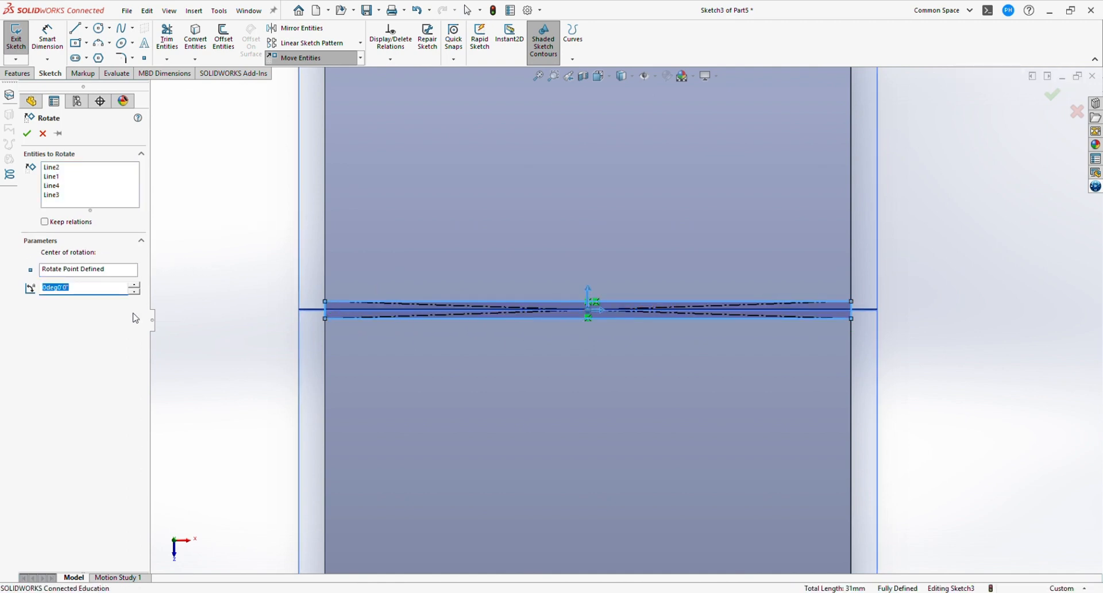
type("25")
key("Return")
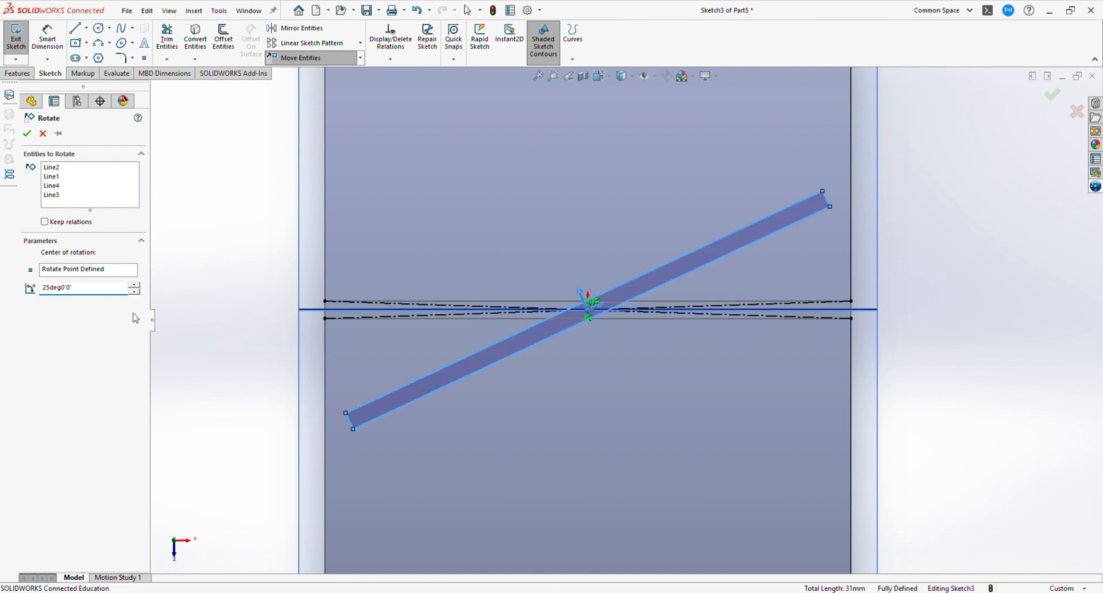
left_click(27, 135)
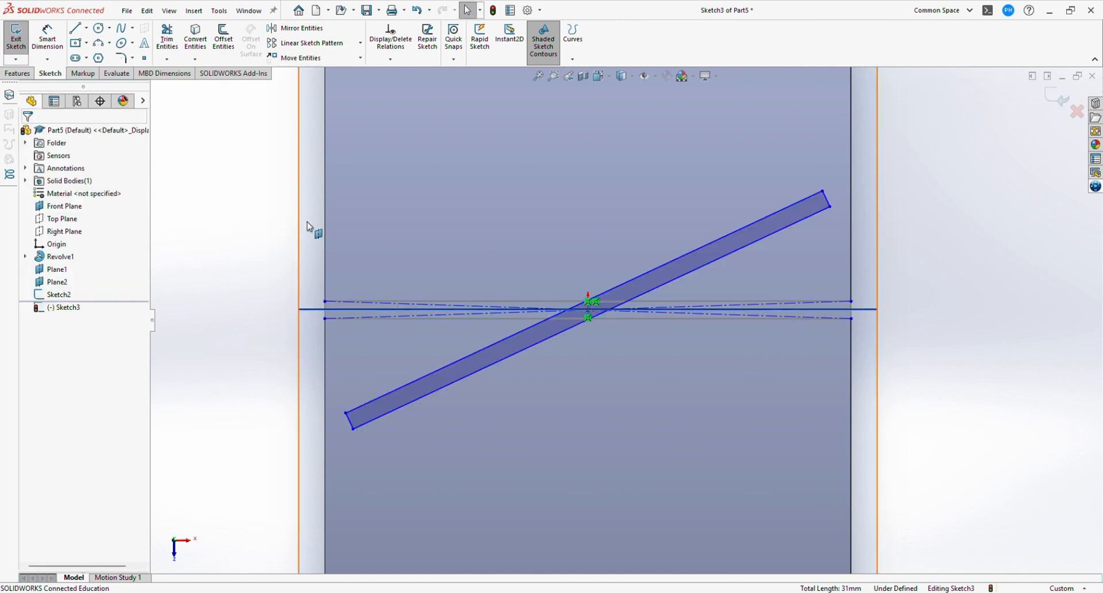
left_click(1050, 101)
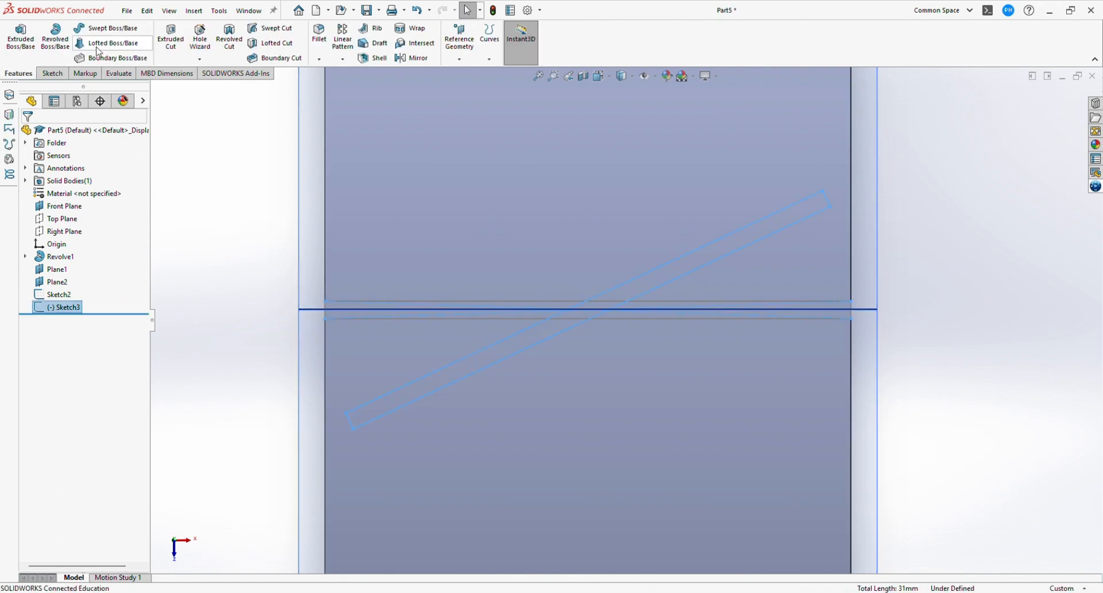
Loft a twisted blade from the Plane1 rectangle sketch to the rotated Plane2 rectangle sketch
left_click(120, 46)
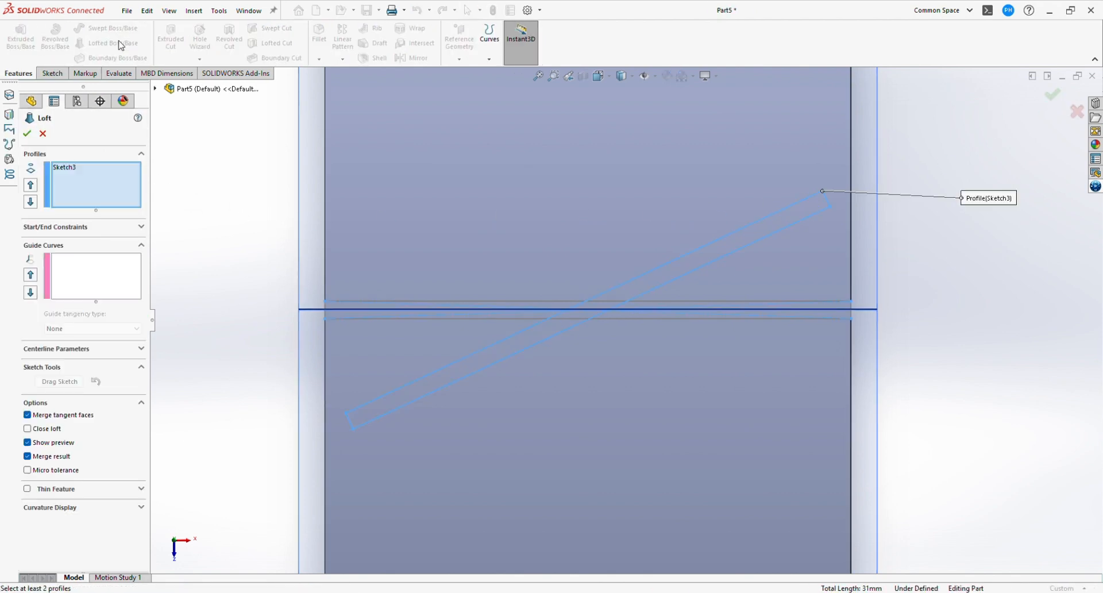
left_click(101, 173)
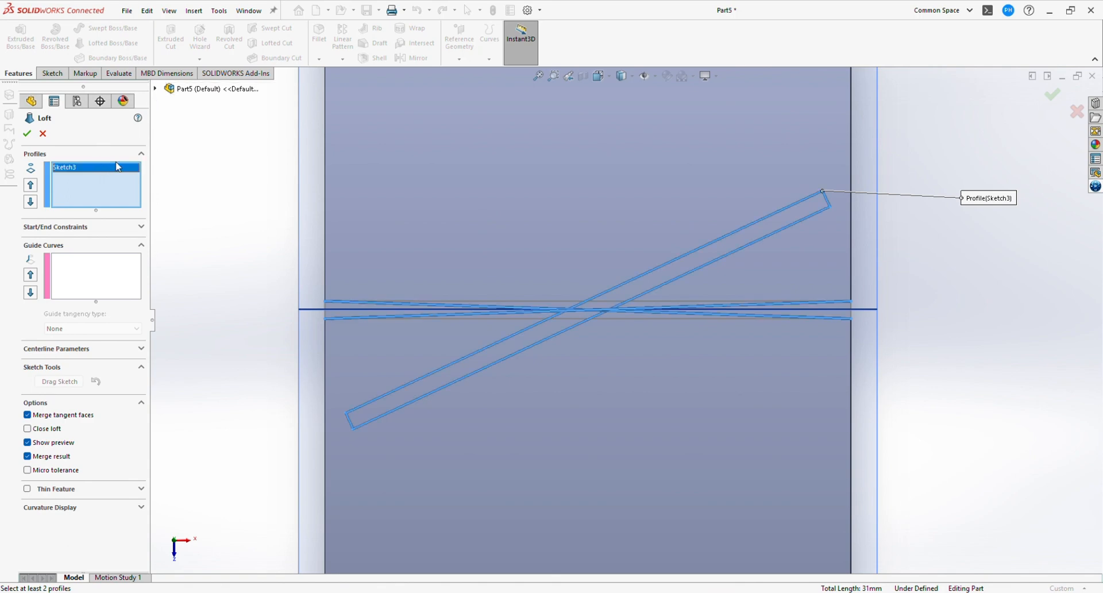
key("Delete")
left_click(156, 89)
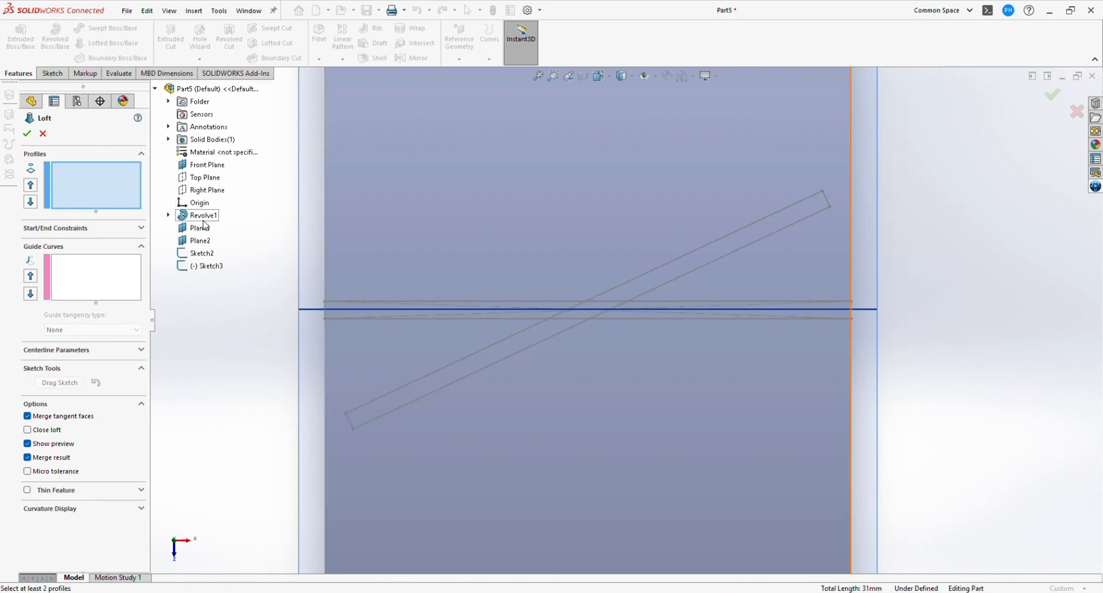
left_click(208, 254)
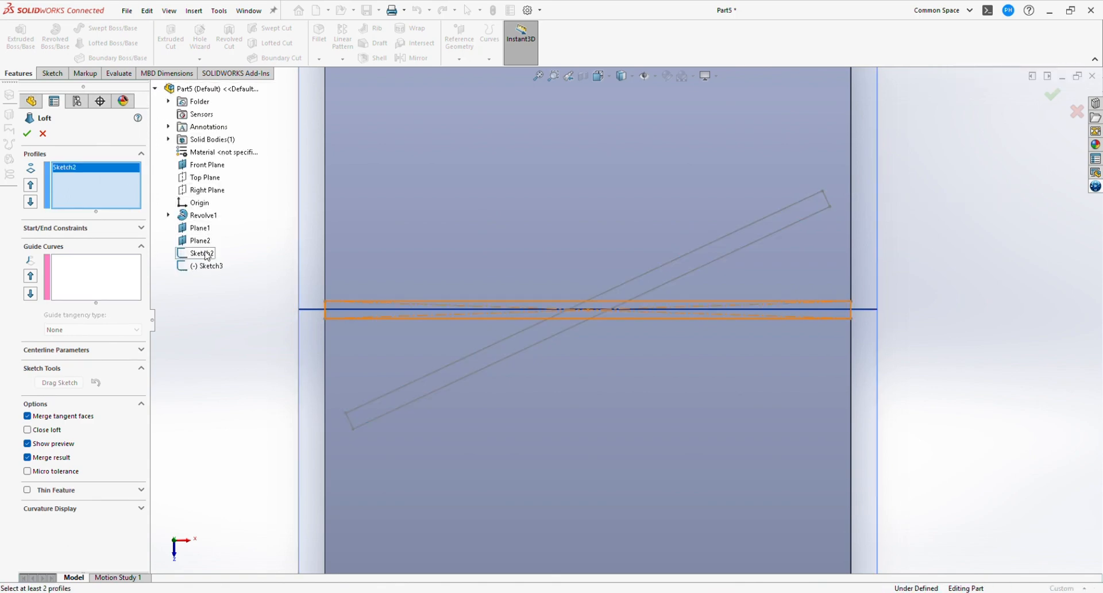
left_click(208, 266)
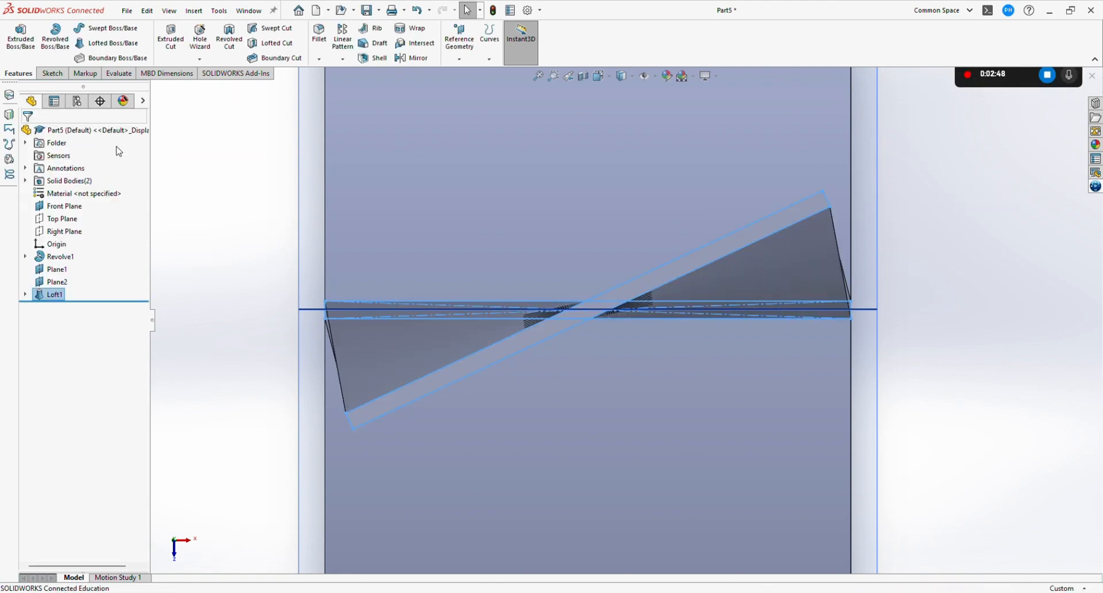
Set up a circular pattern of the lofted blade around the ring's outer face with 36 instances
scroll(532, 266, "up", 1)
middle_click_drag(533, 267, 519, 250)
scroll(519, 250, "up", 5)
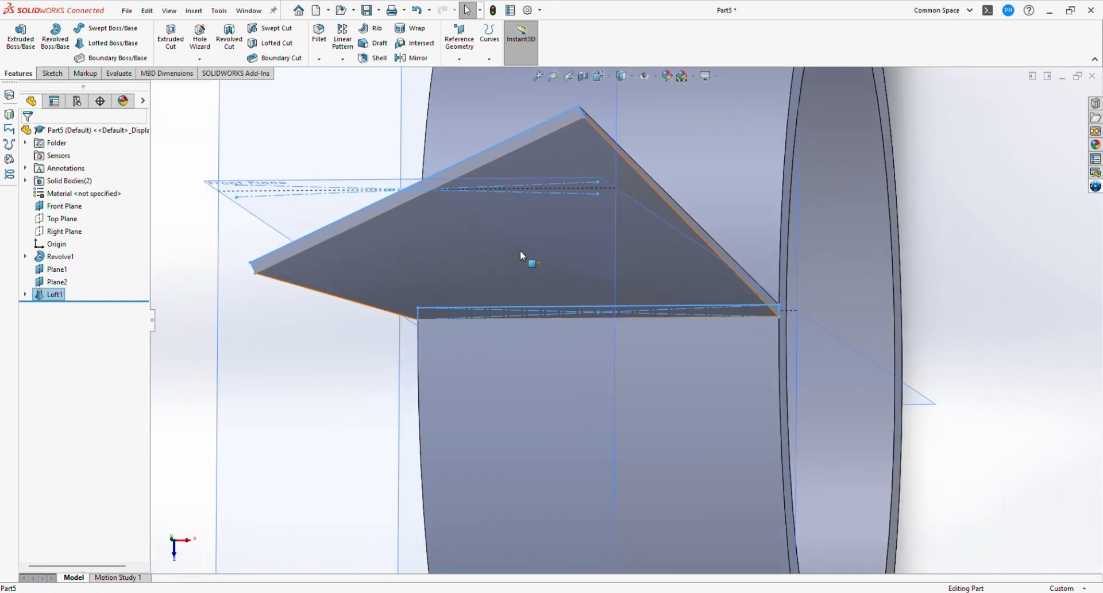
middle_click_drag(592, 300, 472, 299)
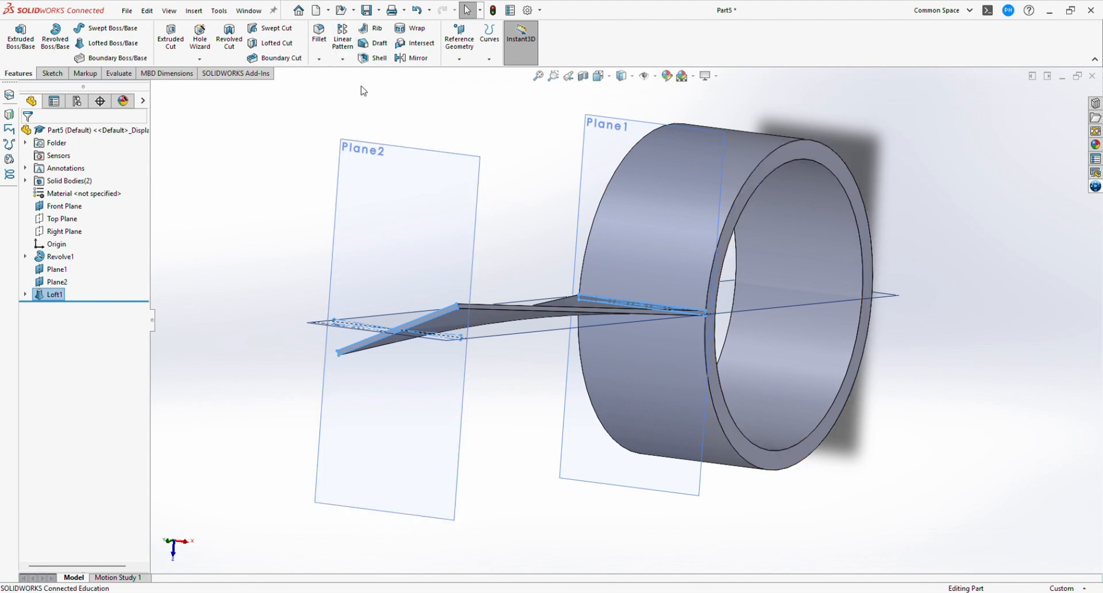
left_click(342, 59)
left_click(362, 89)
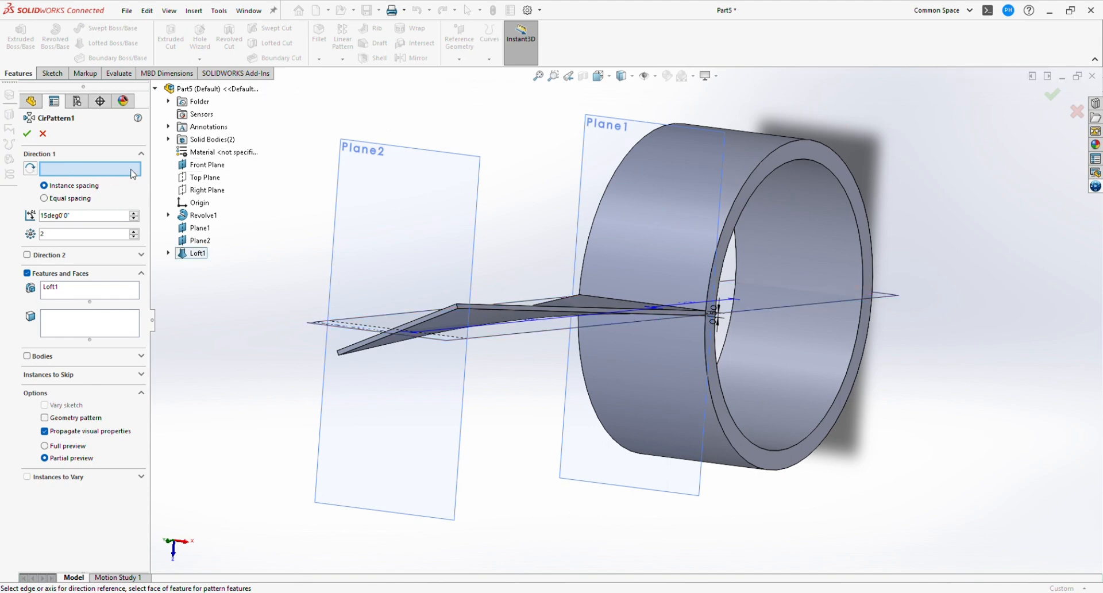
left_click(666, 245)
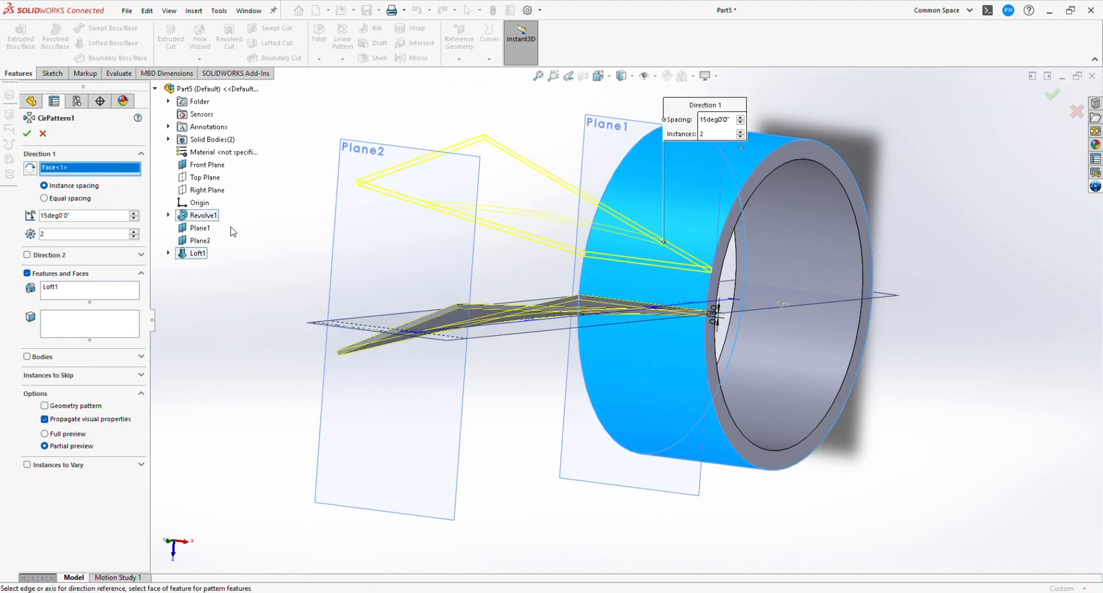
double_click(95, 221)
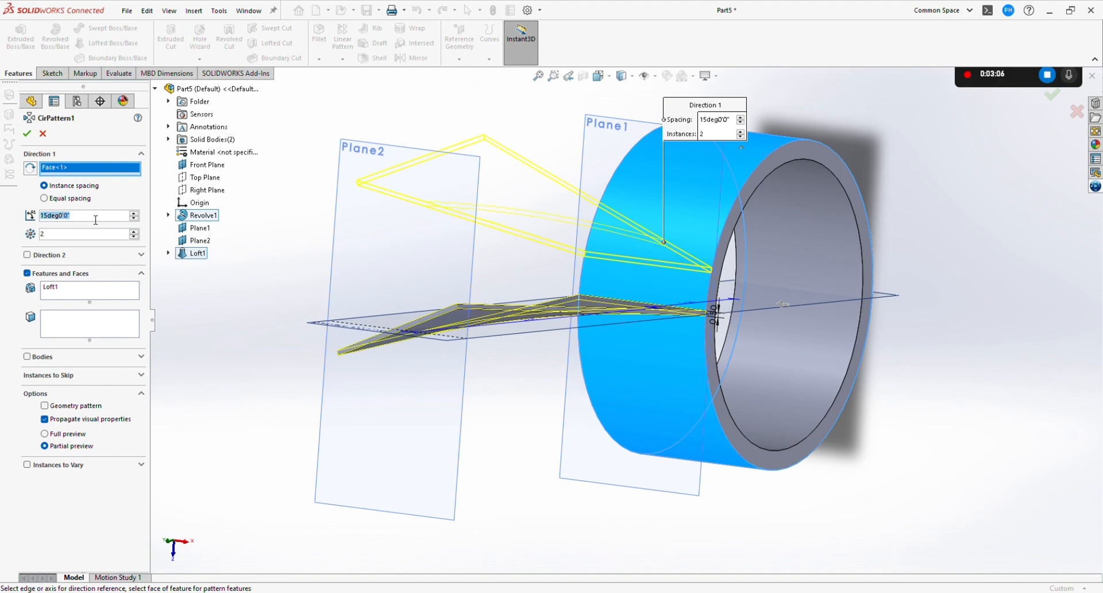
type("360")
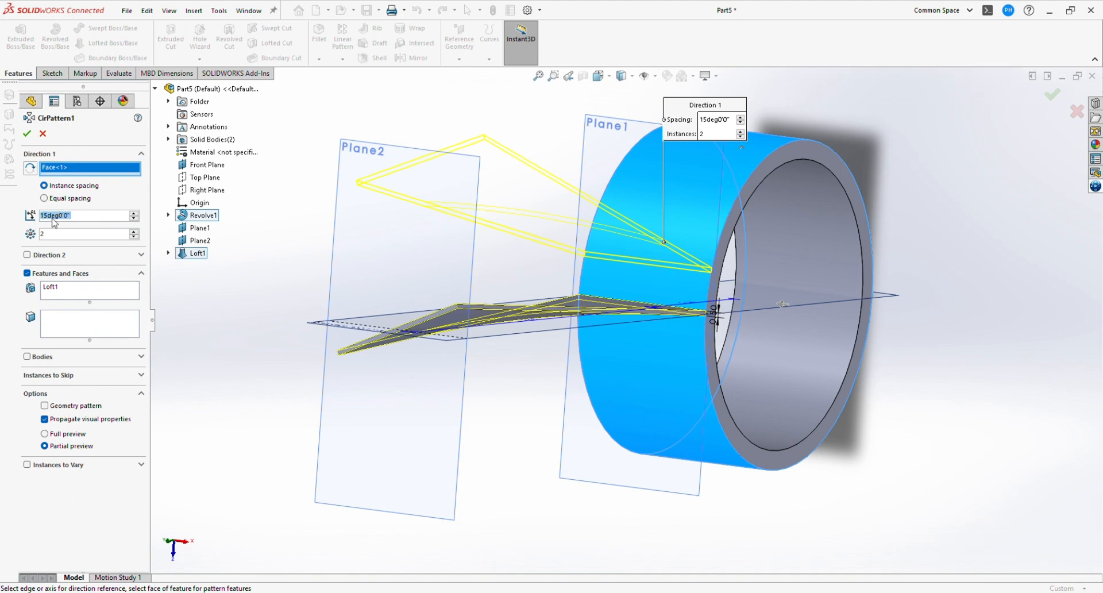
left_click(63, 233)
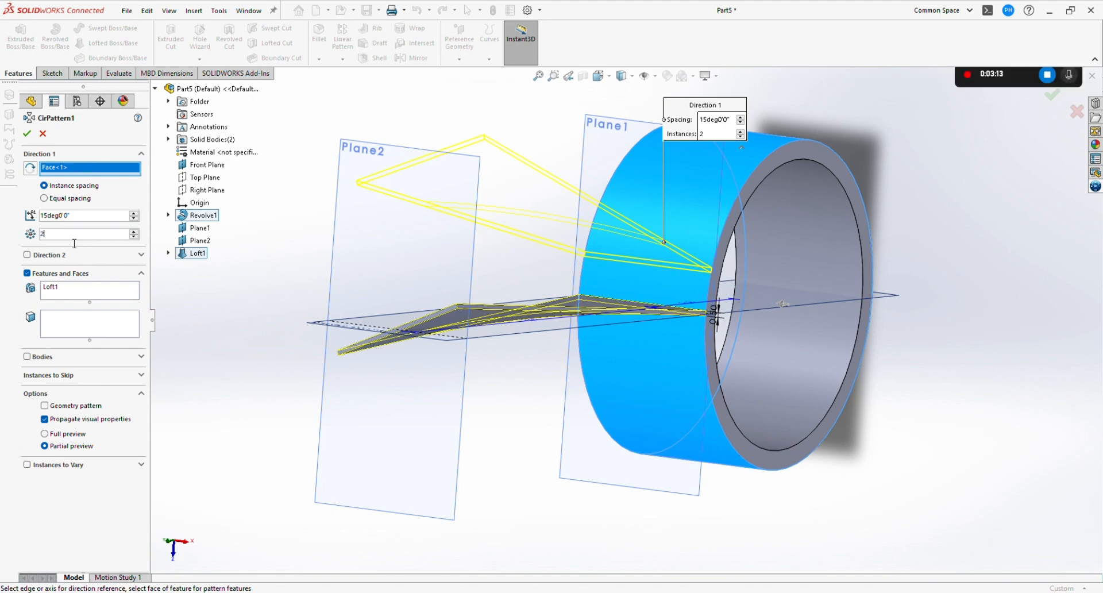
key("BackSpace")
type("36")
key("Return")
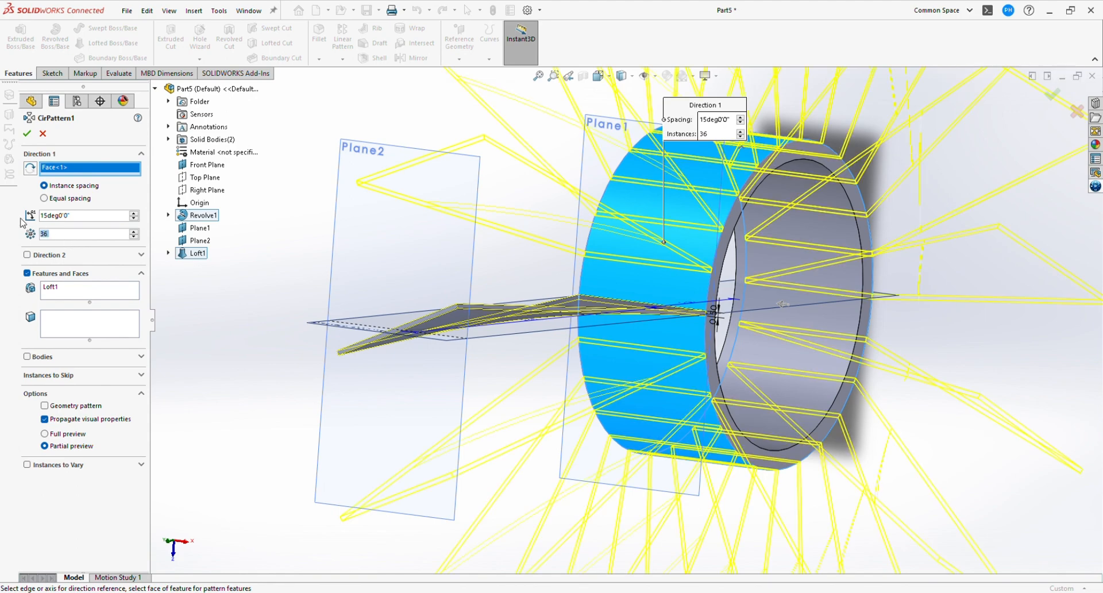
Set the circular pattern to equal spacing over 360 degrees and try to apply it to the loft feature
left_click(58, 294)
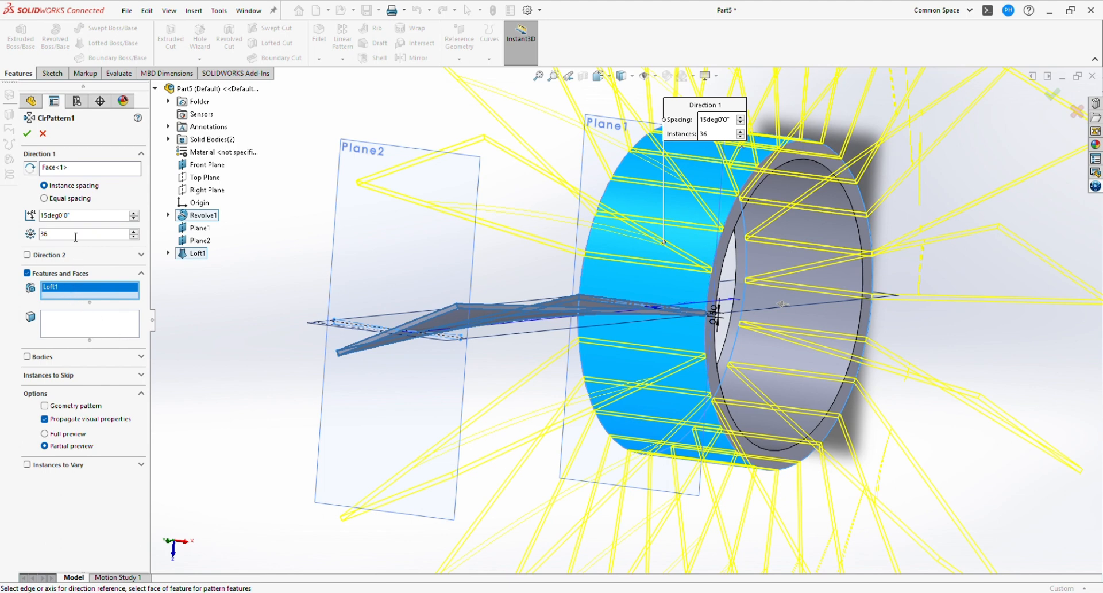
left_click(126, 219)
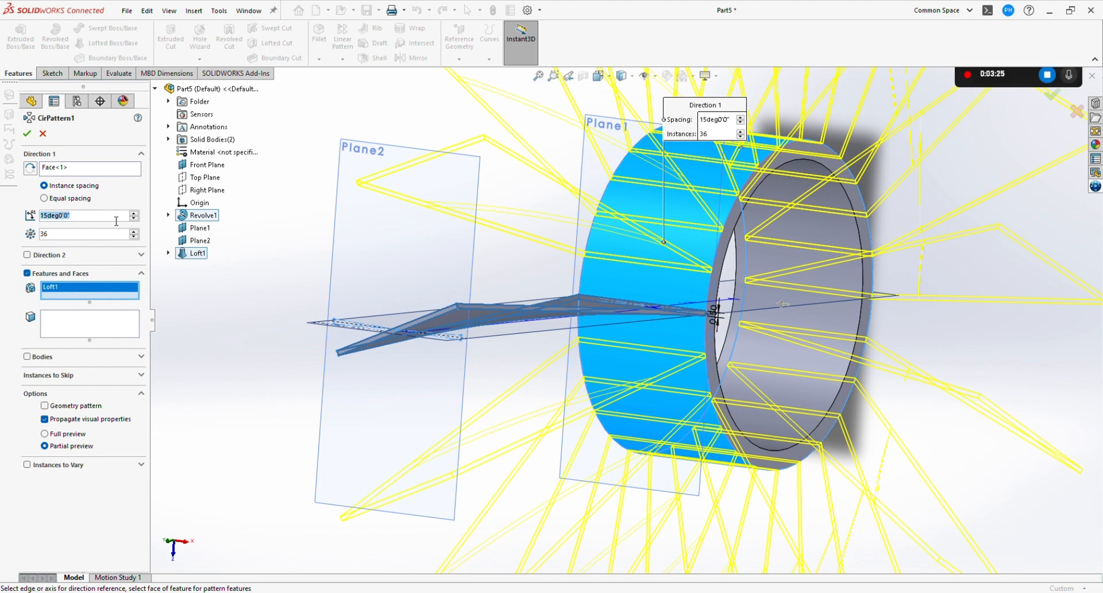
type("36")
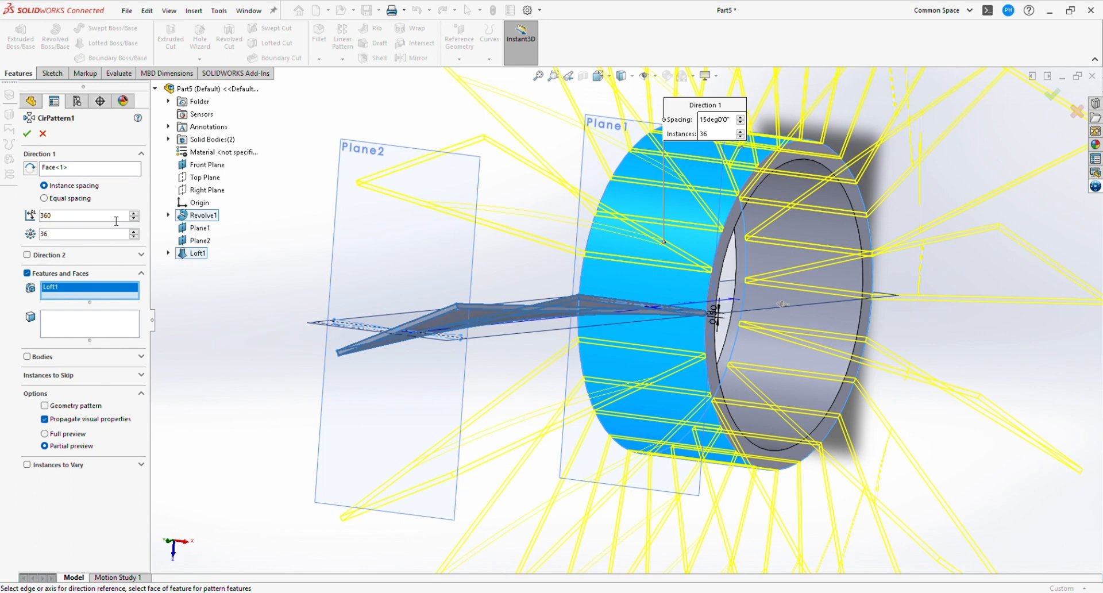
left_click(49, 199)
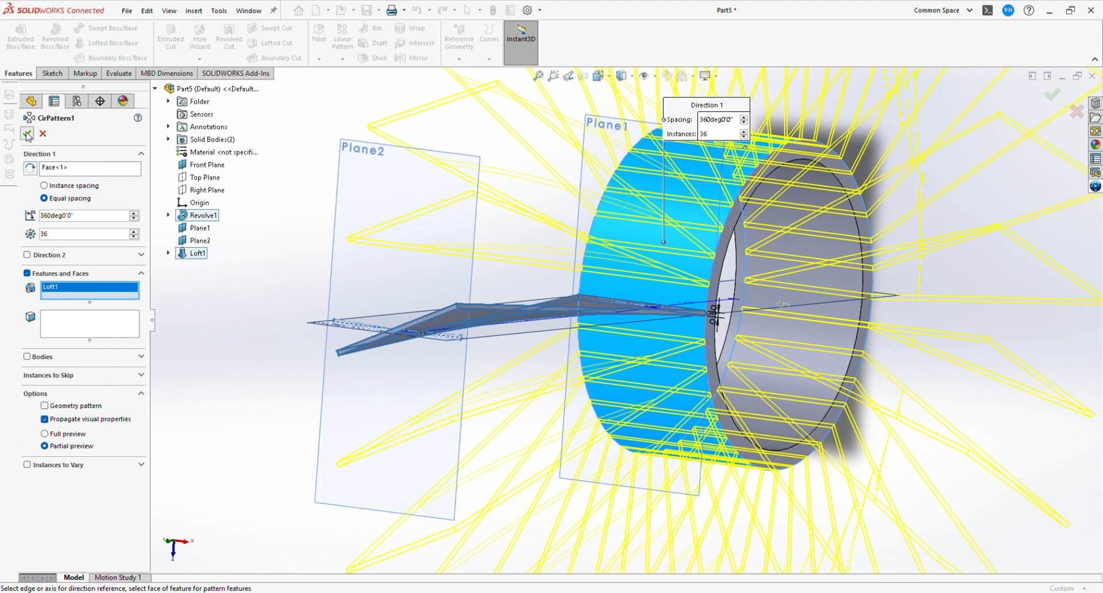
scroll(495, 255, "up", 3)
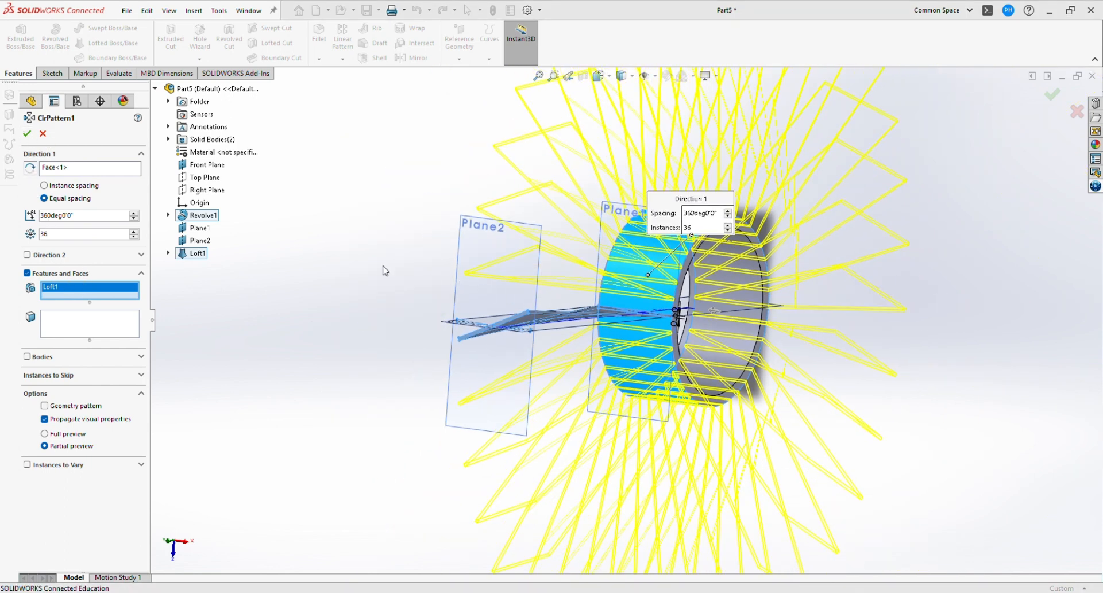
Switch the circular pattern from features to bodies, choose the lofted blade body and create the pattern
left_click(27, 274)
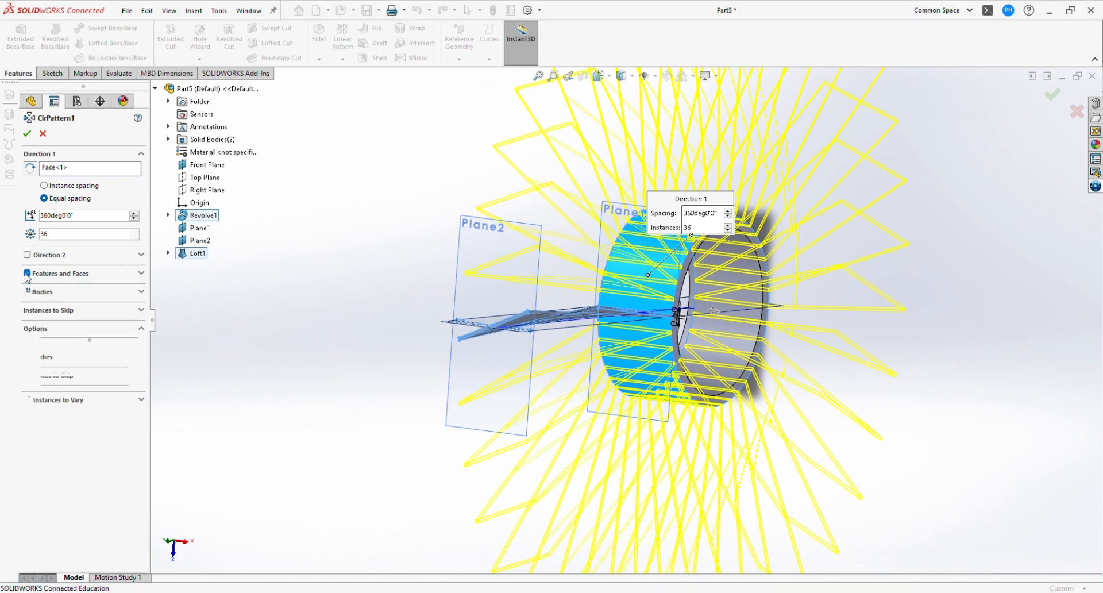
left_click(27, 292)
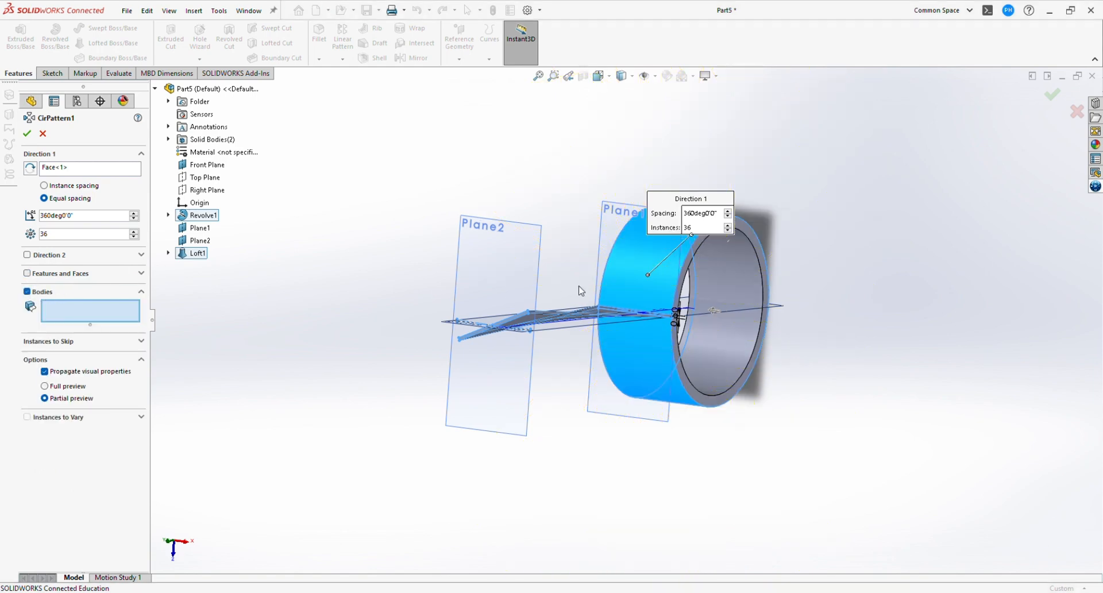
left_click(512, 325)
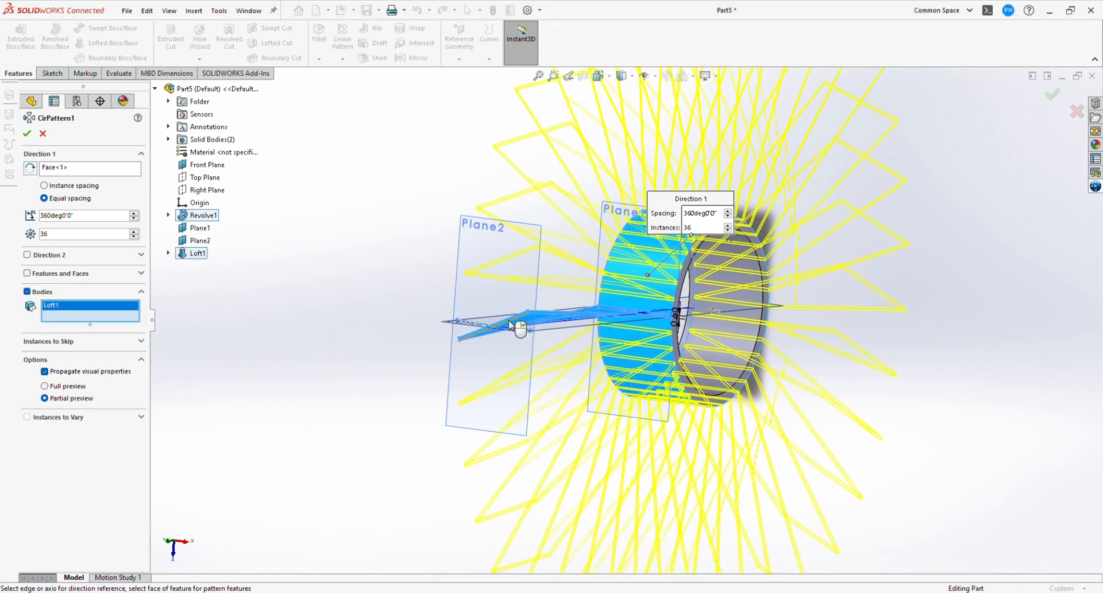
left_click(29, 135)
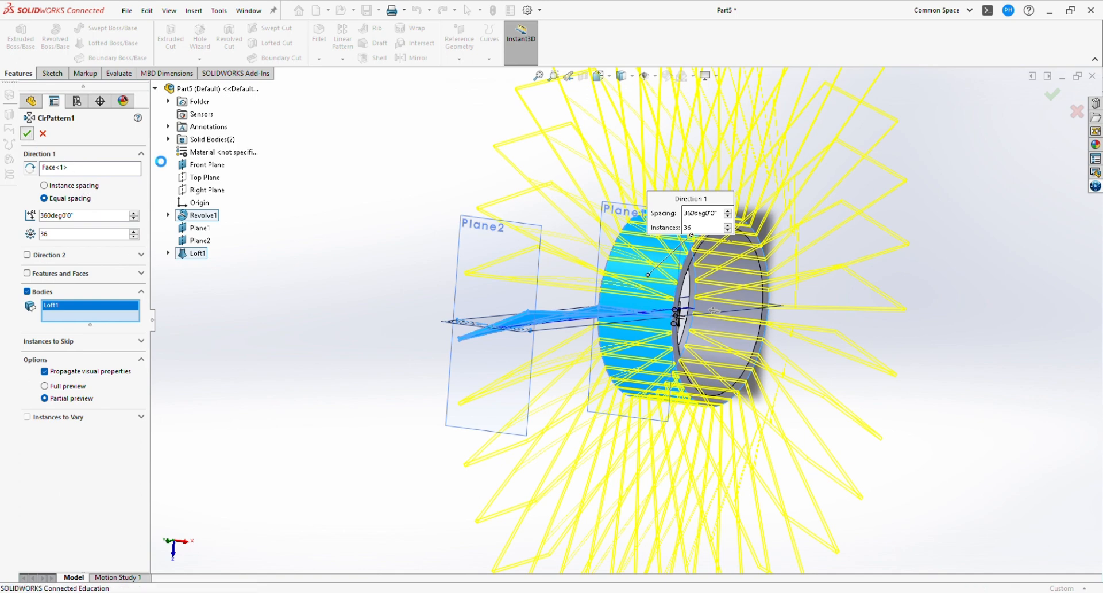
scroll(821, 339, "up", 2)
scroll(819, 343, "up", 2)
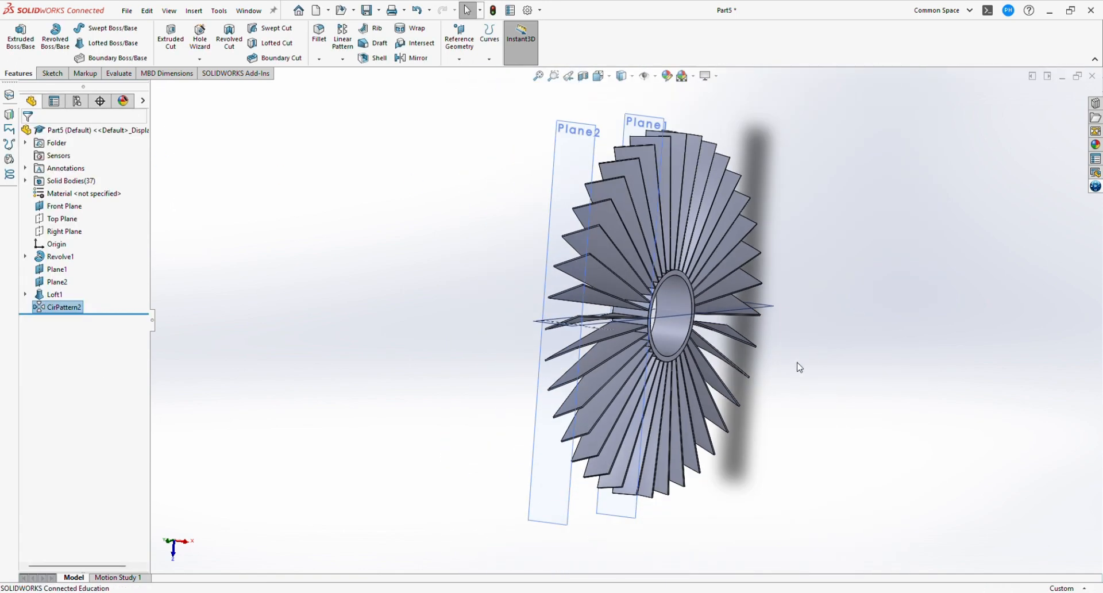
middle_click_drag(795, 364, 895, 234)
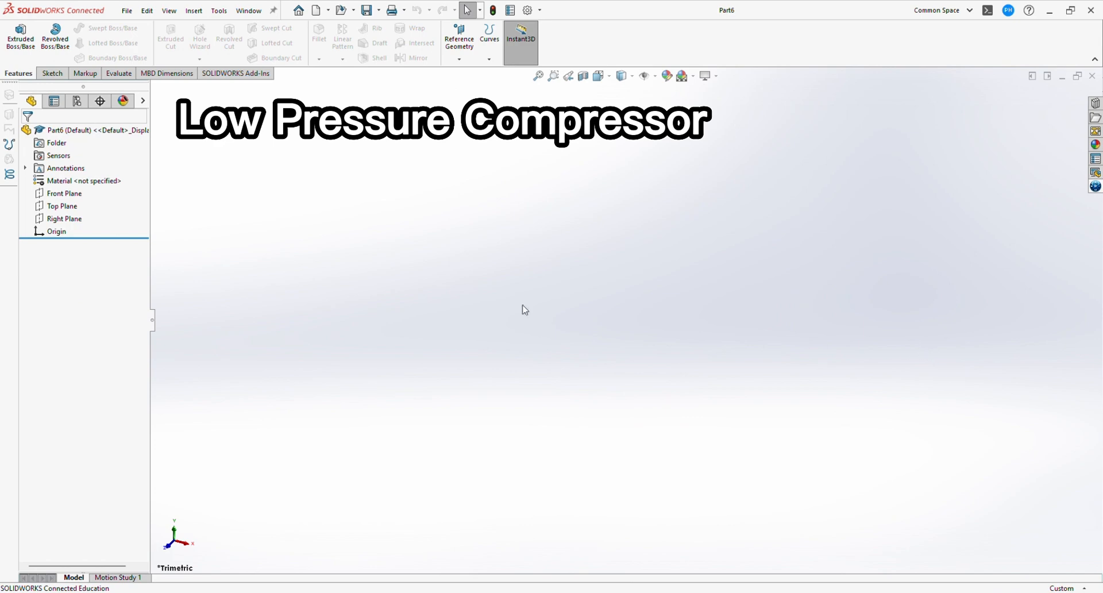
Start a sketch on the Front Plane of the new part and draw a horizontal centerline from the origin
left_click(75, 194)
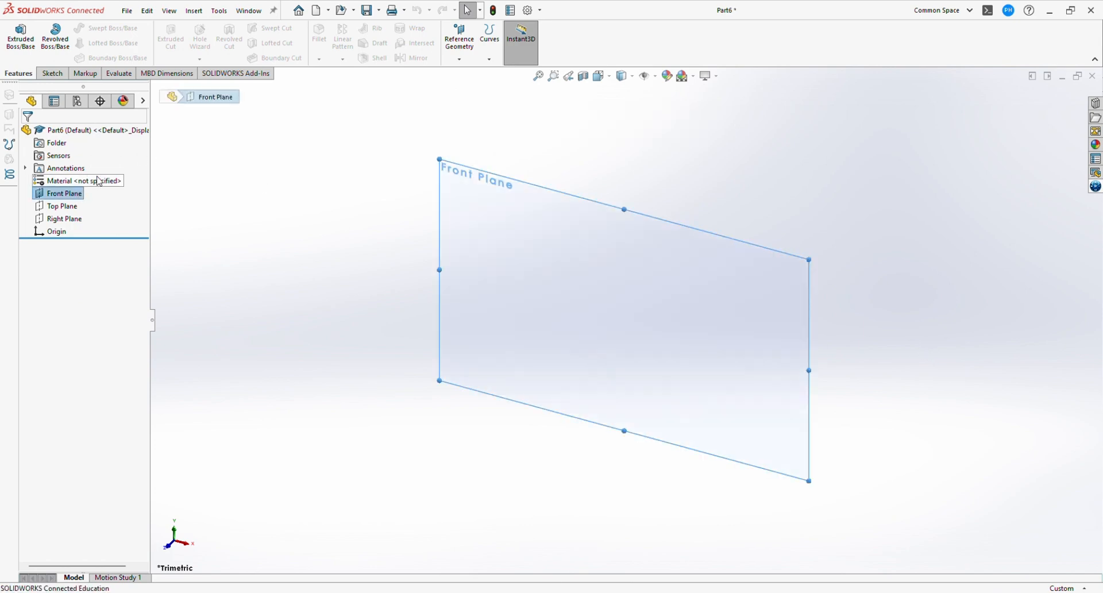
left_click(52, 73)
left_click(16, 32)
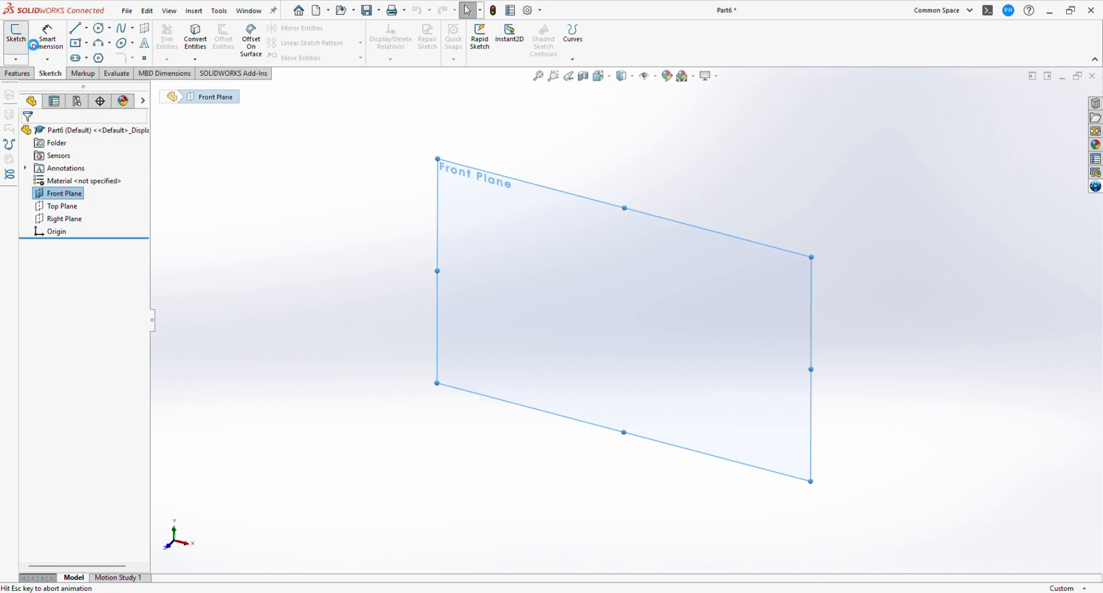
left_click(75, 28)
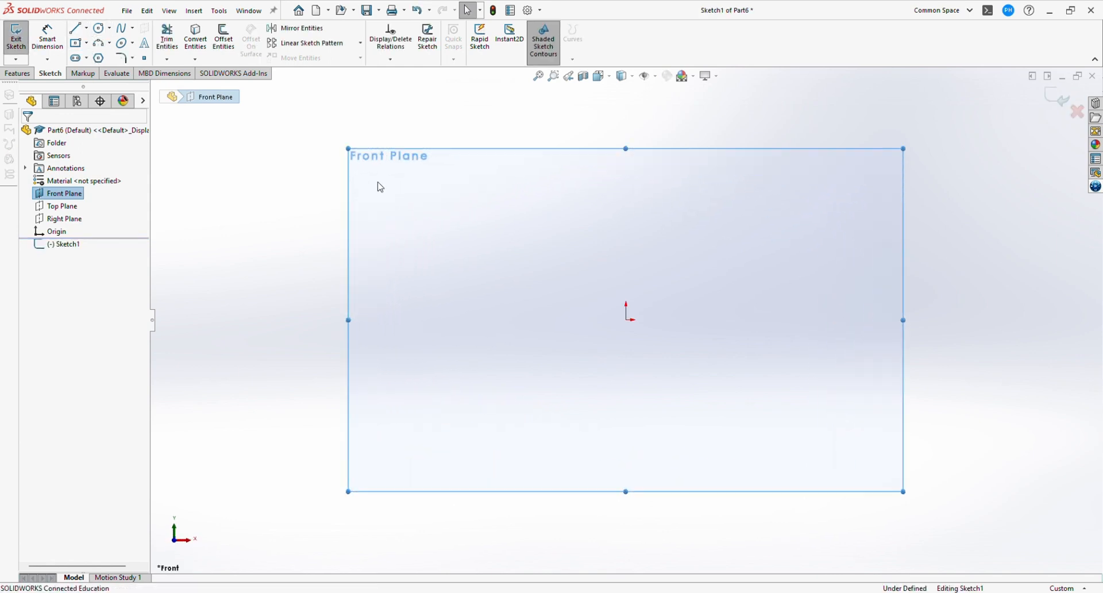
left_click(626, 321)
left_click(713, 320)
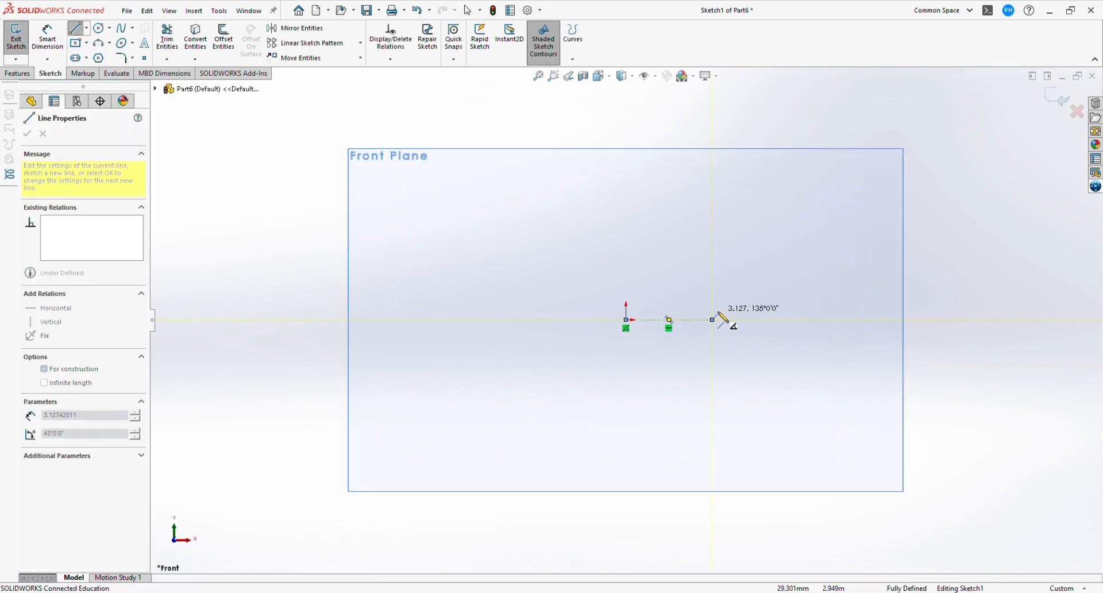
Draw a vertical centerline about 23 mm long upward from the origin
key("Escape")
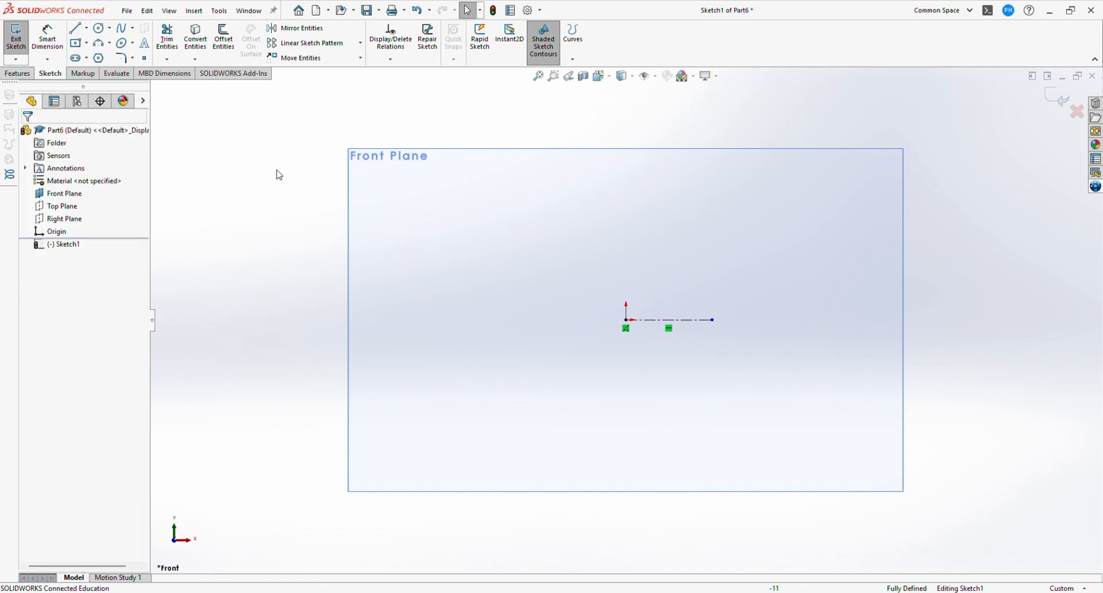
left_click(75, 28)
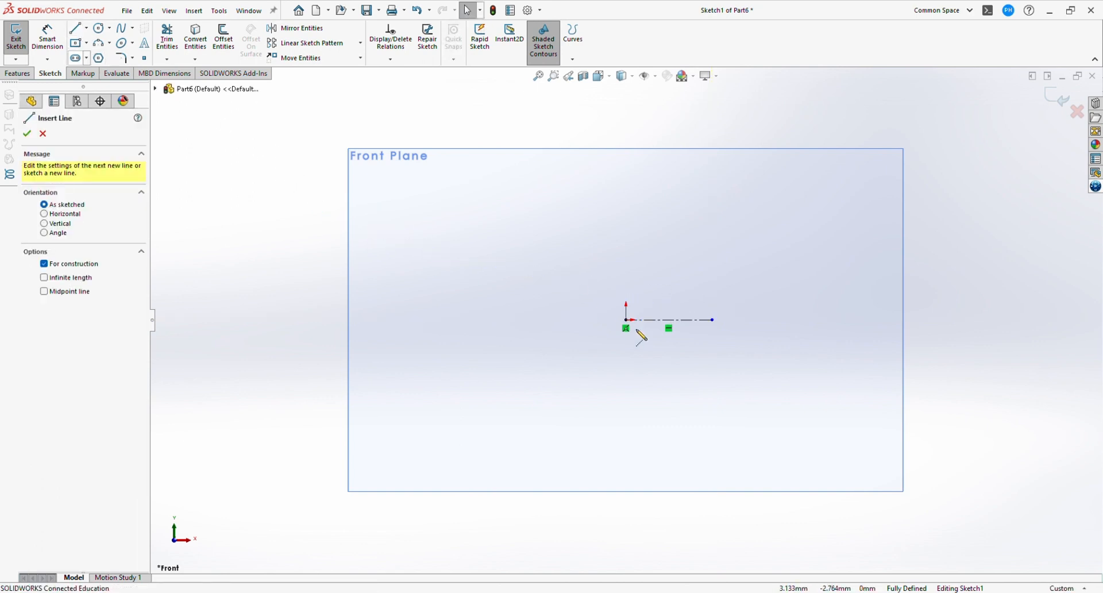
left_click(626, 320)
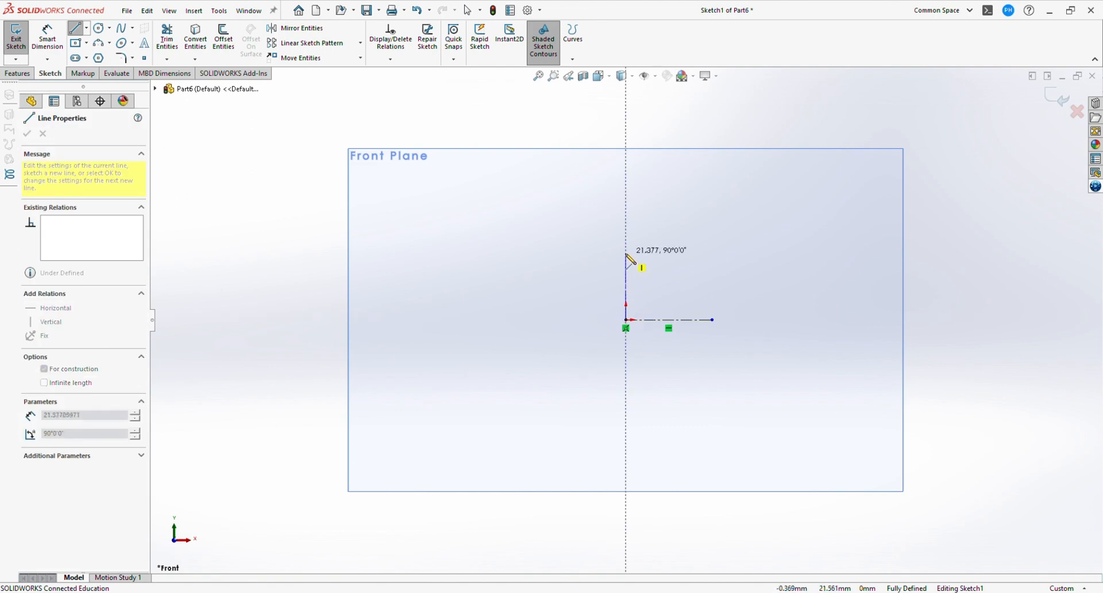
left_click(626, 249)
key("Escape")
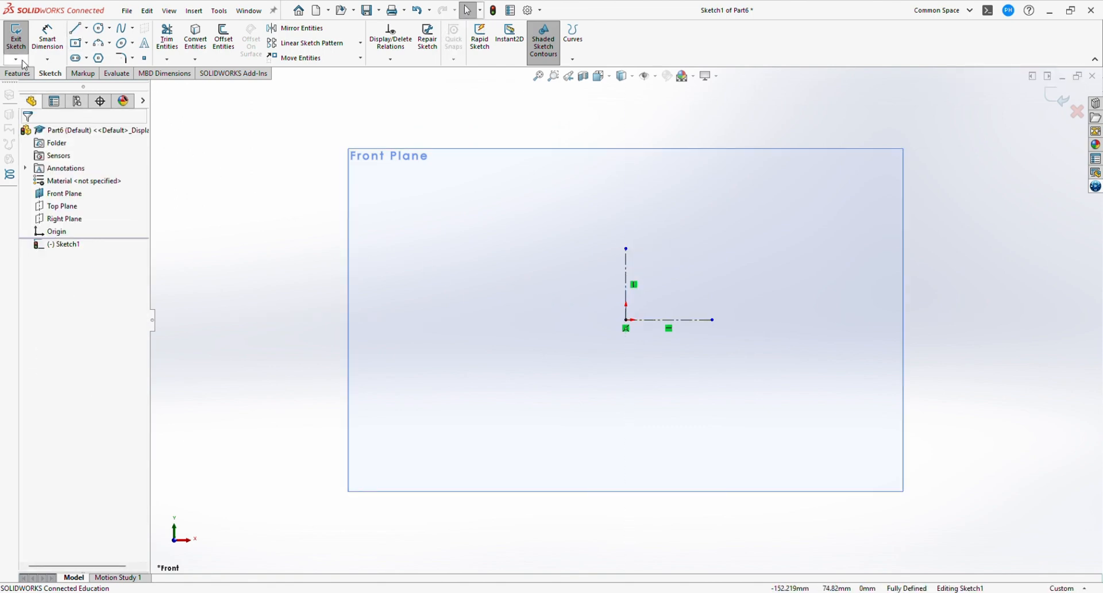
Dimension the vertical centerline's length and set it to 14 mm
left_click(47, 38)
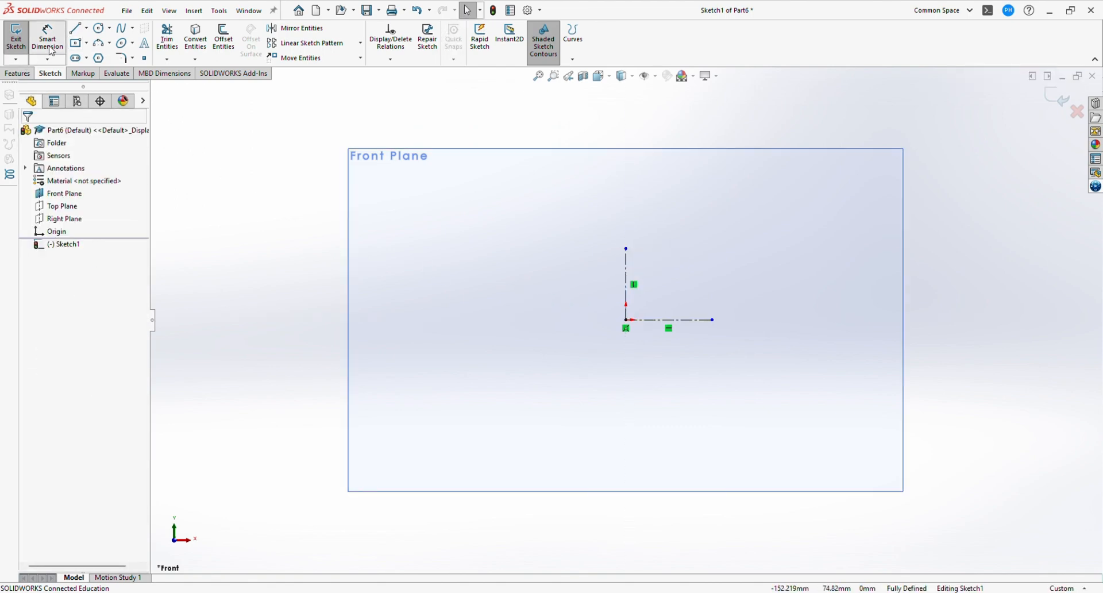
left_click(626, 293)
left_click(595, 290)
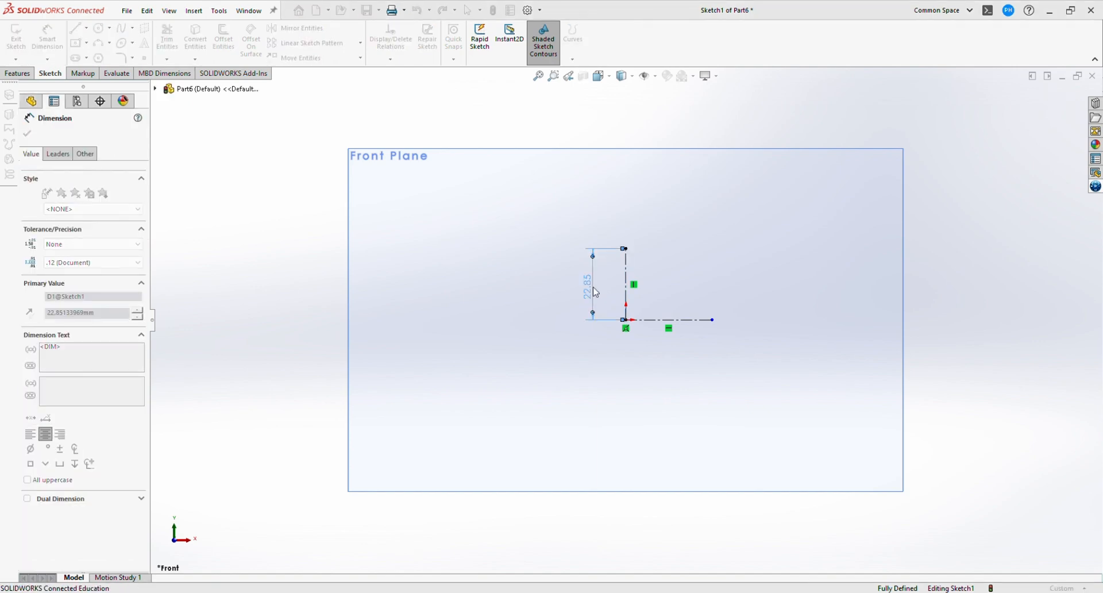
type("14")
key("Return")
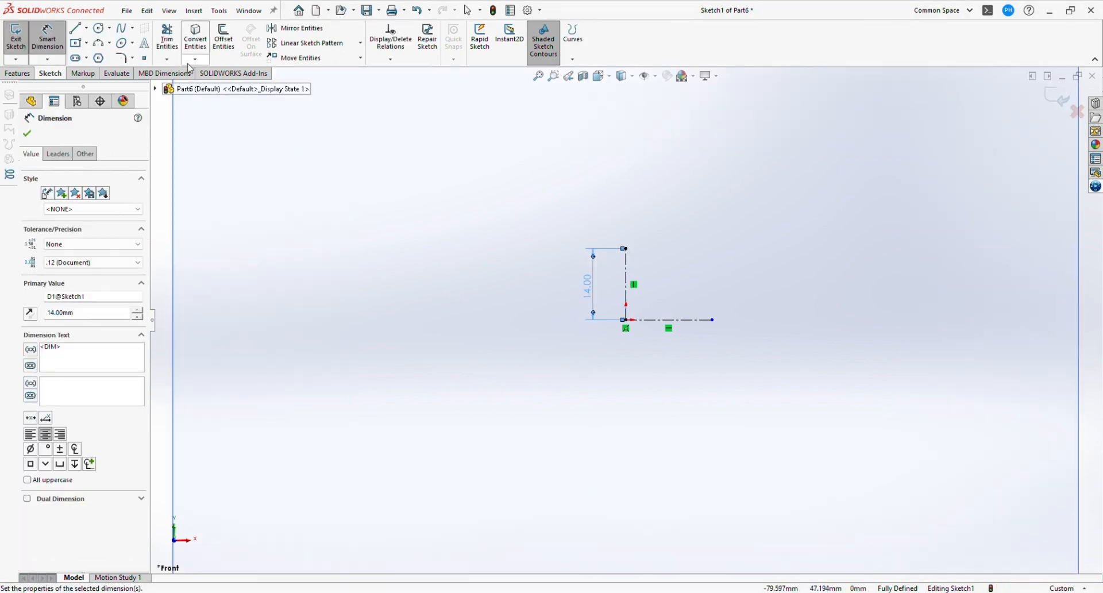
Draw a center rectangle about 12.9 mm by 3.2 mm centred on the upper end of the vertical centerline
left_click(82, 42)
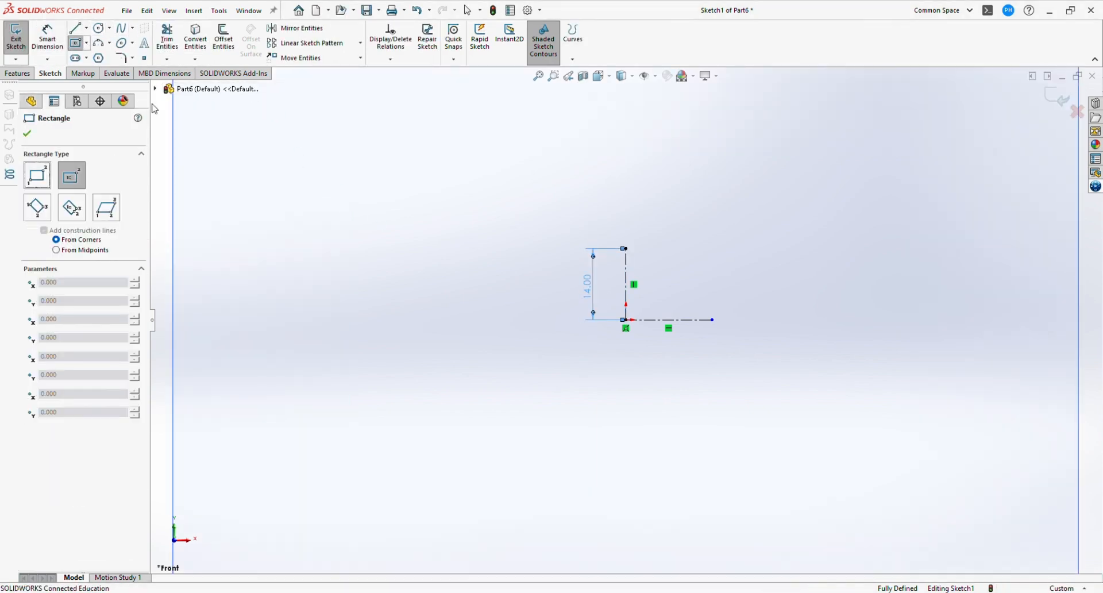
left_click(626, 248)
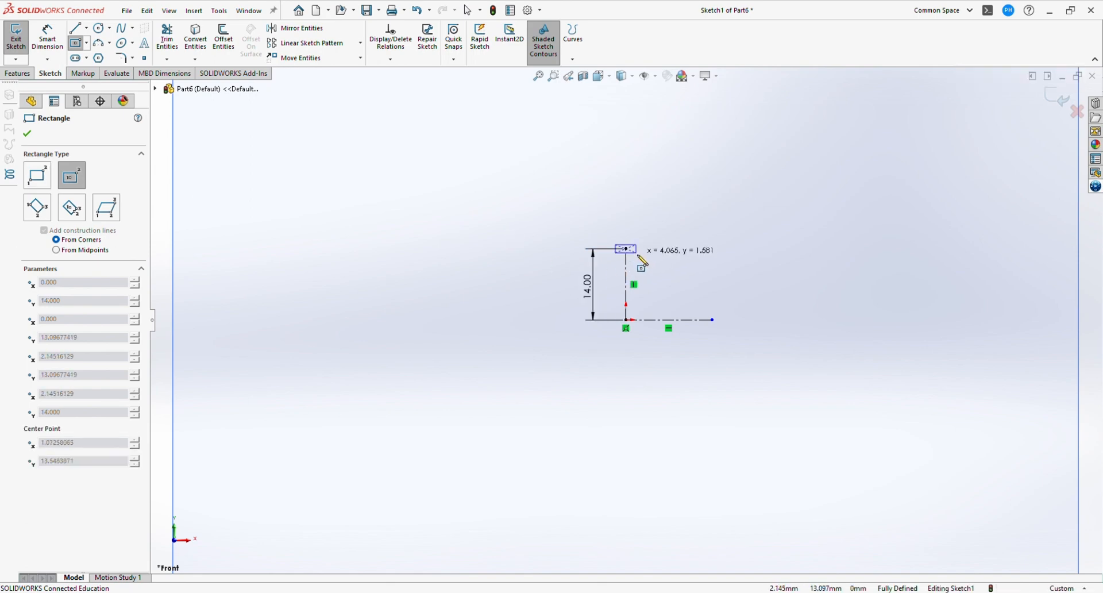
left_click(660, 256)
key("Escape")
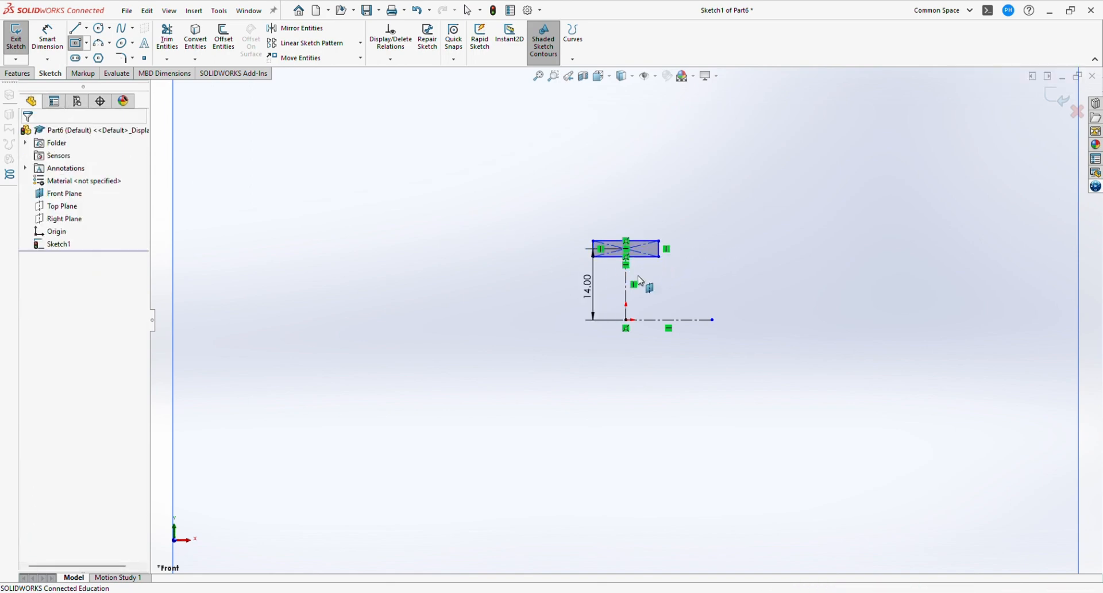
Dimension the rectangle with a width of 5 mm and a height of 2 mm
left_click(49, 37)
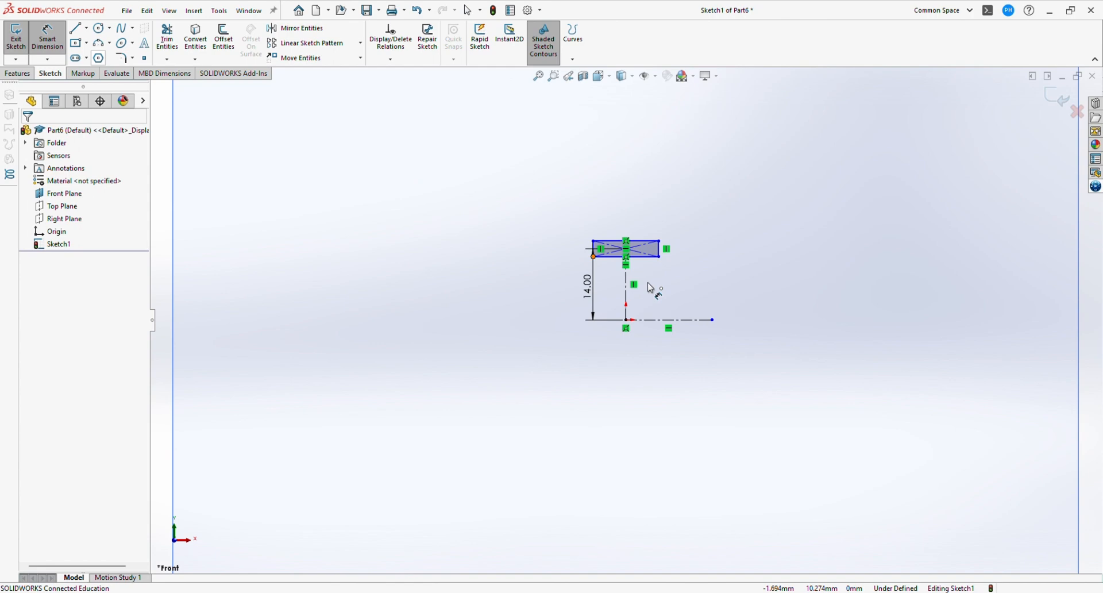
left_click(648, 242)
left_click(632, 222)
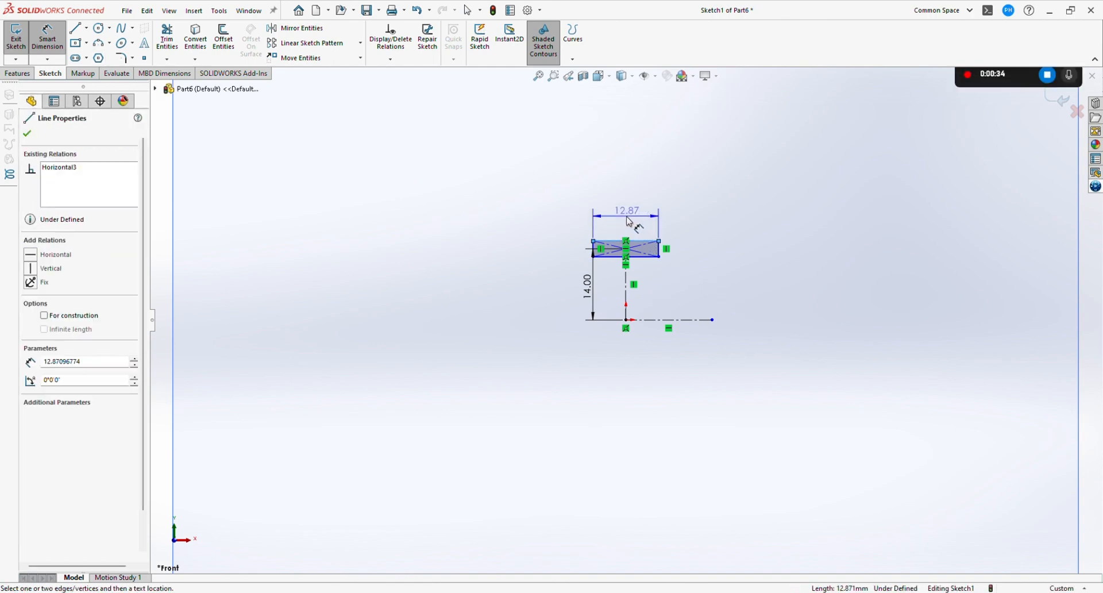
type("5")
key("Return")
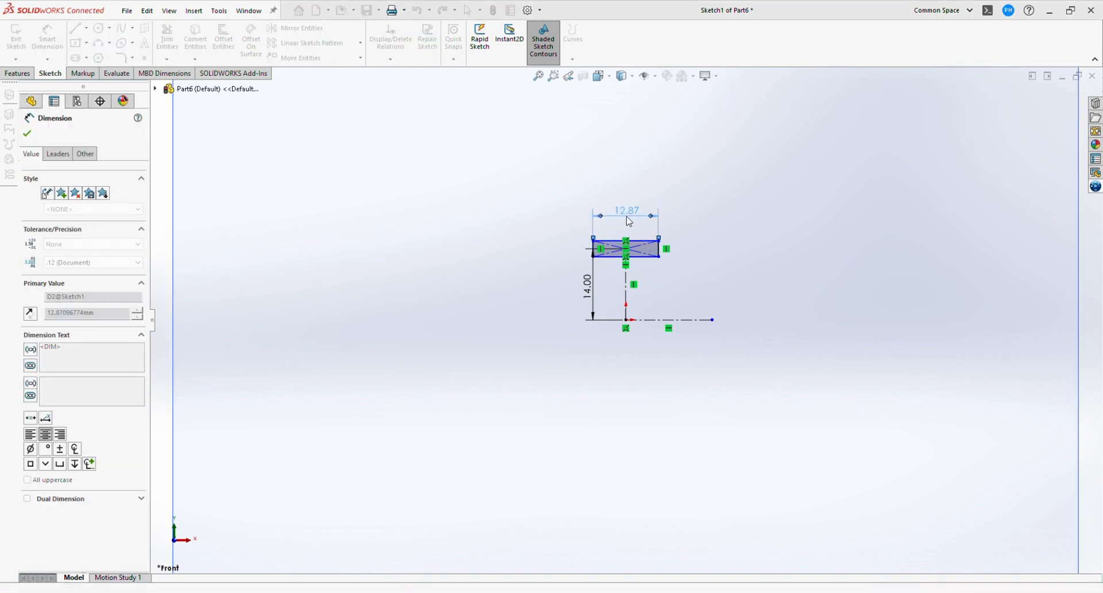
left_click(640, 253)
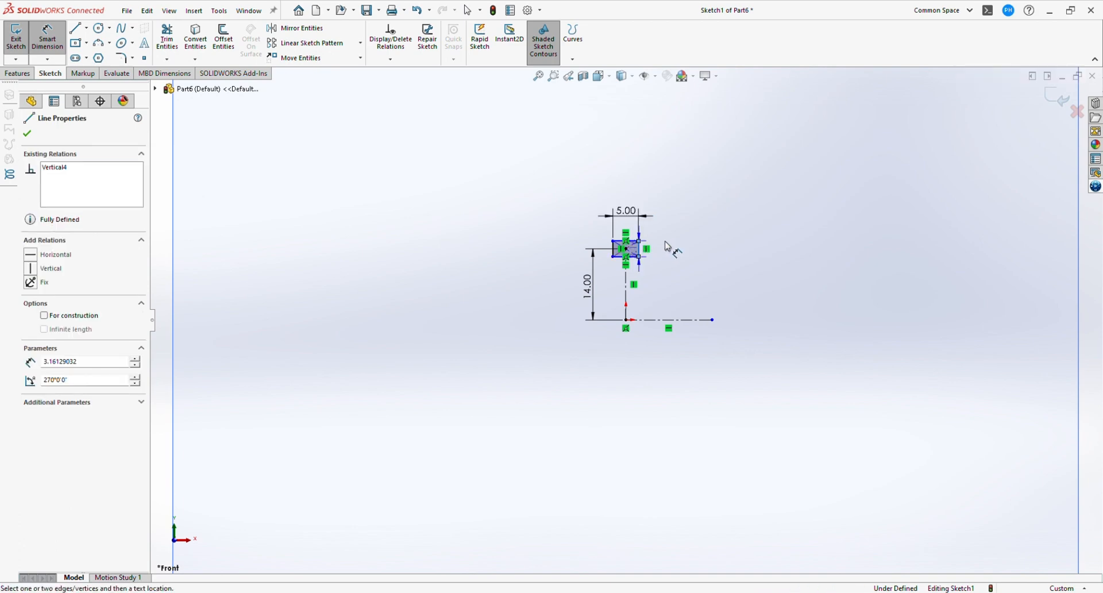
left_click(675, 258)
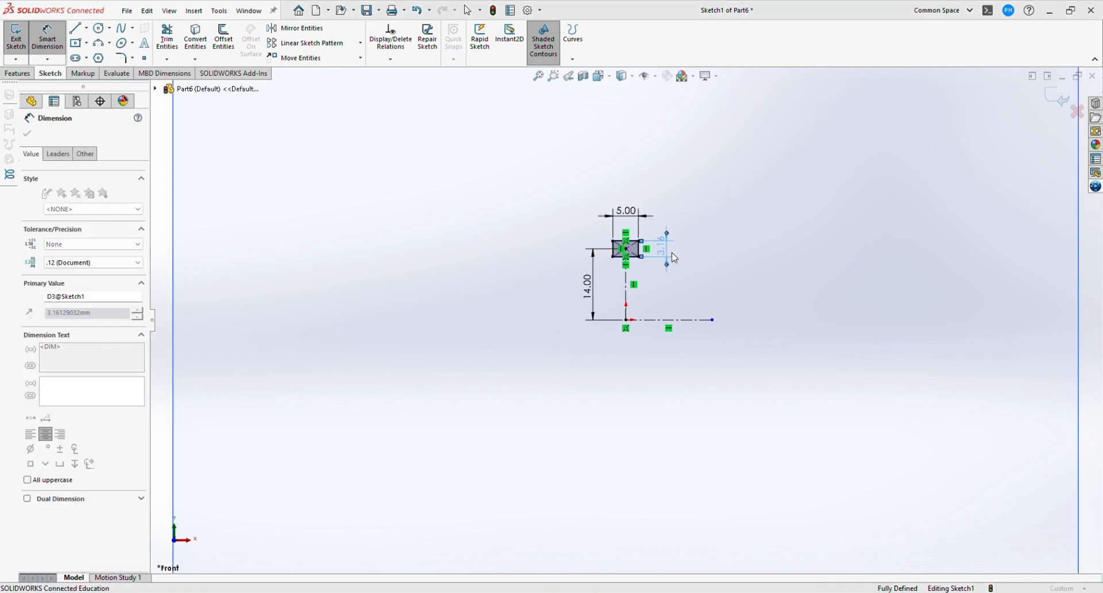
type("2")
key("Return")
scroll(675, 258, "down", 5)
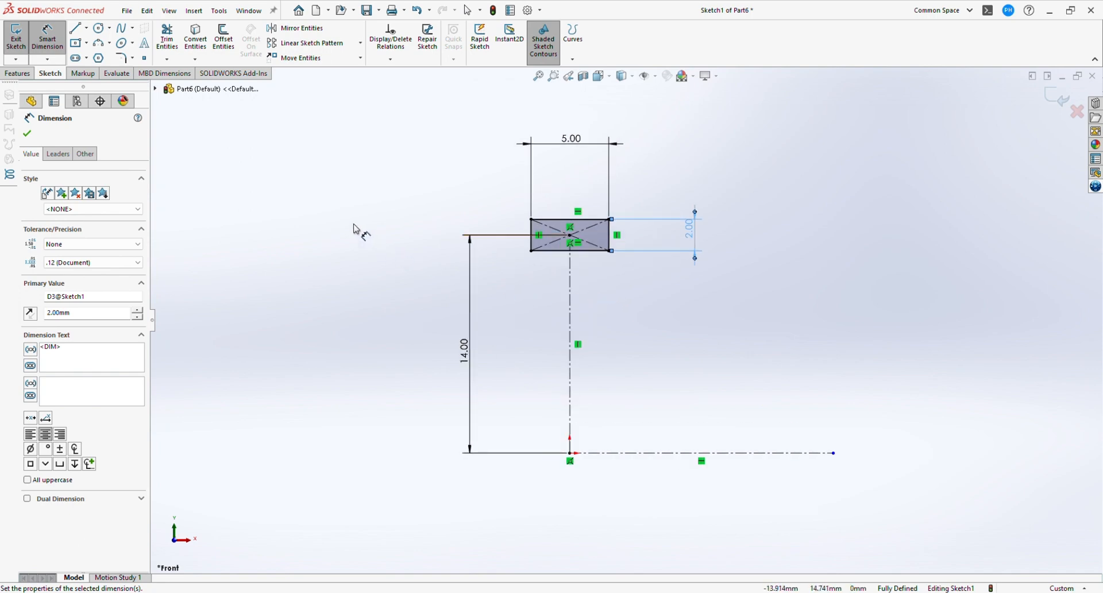
Revolve the rectangle 360 degrees around the horizontal centerline to form the ring
left_click(26, 77)
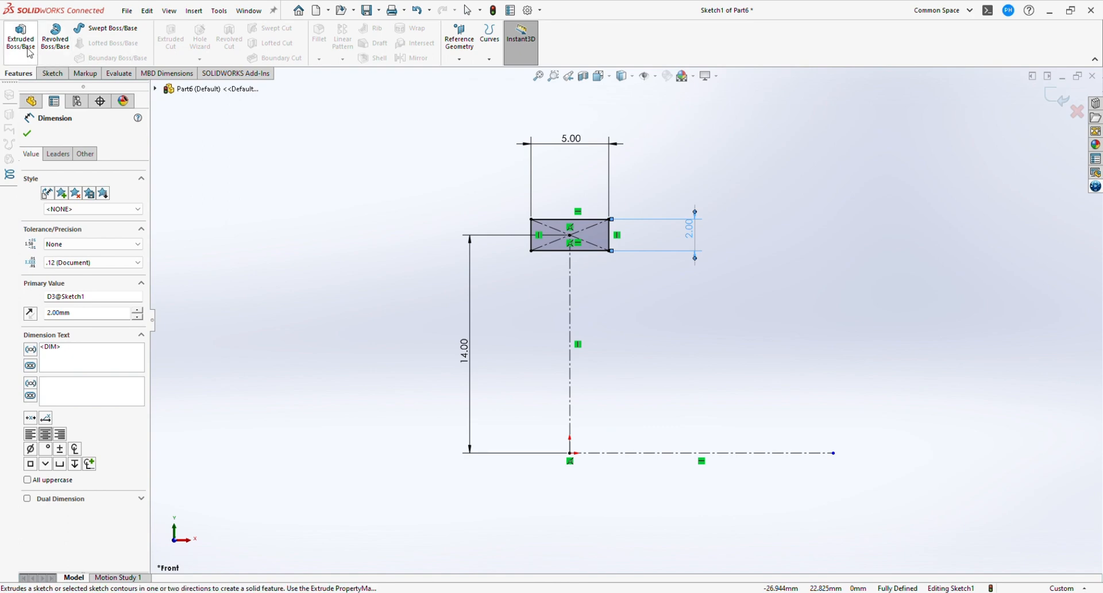
left_click(69, 45)
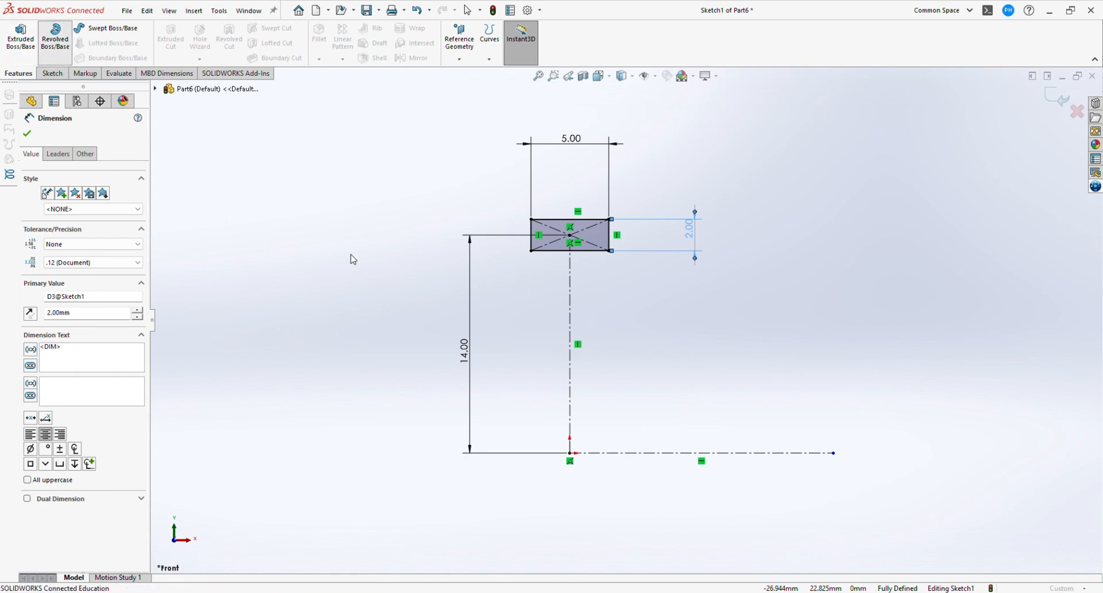
left_click(645, 325)
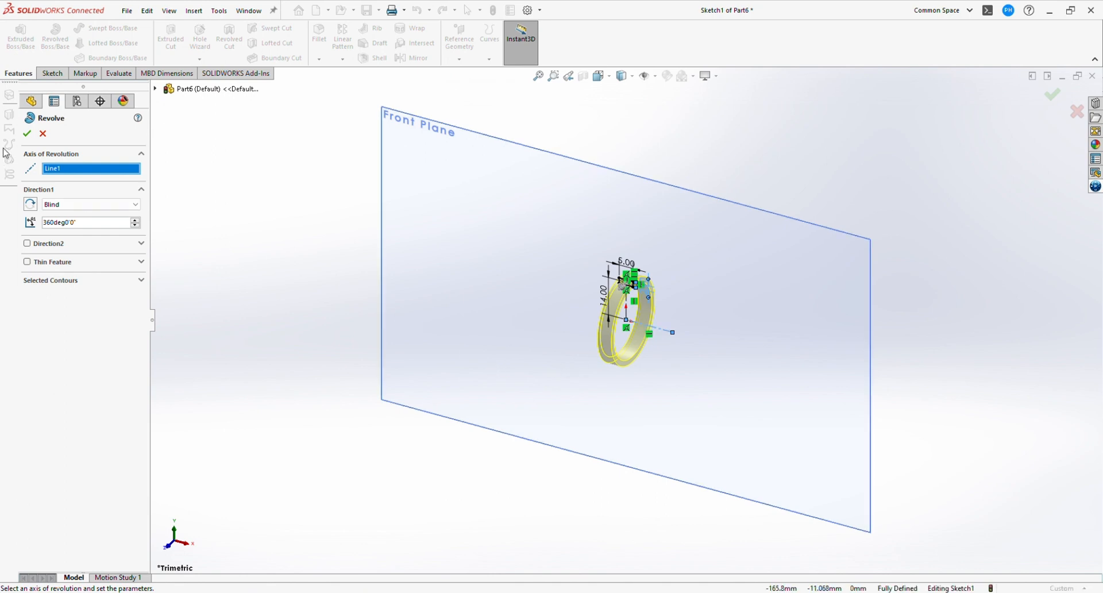
left_click(27, 134)
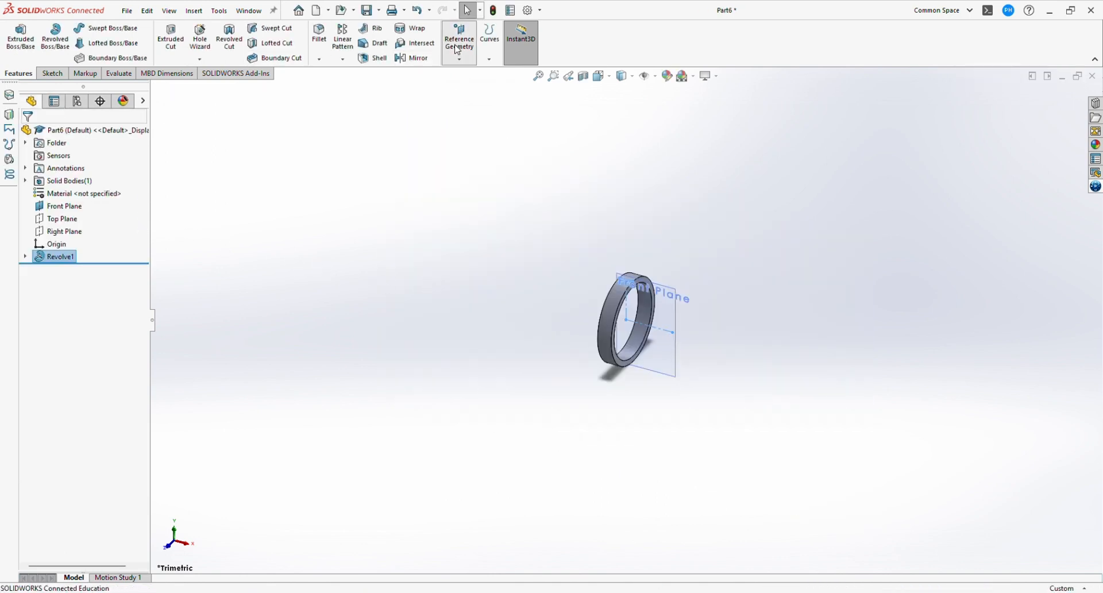
Create a reference plane offset 14 mm above the Top Plane
left_click(455, 77)
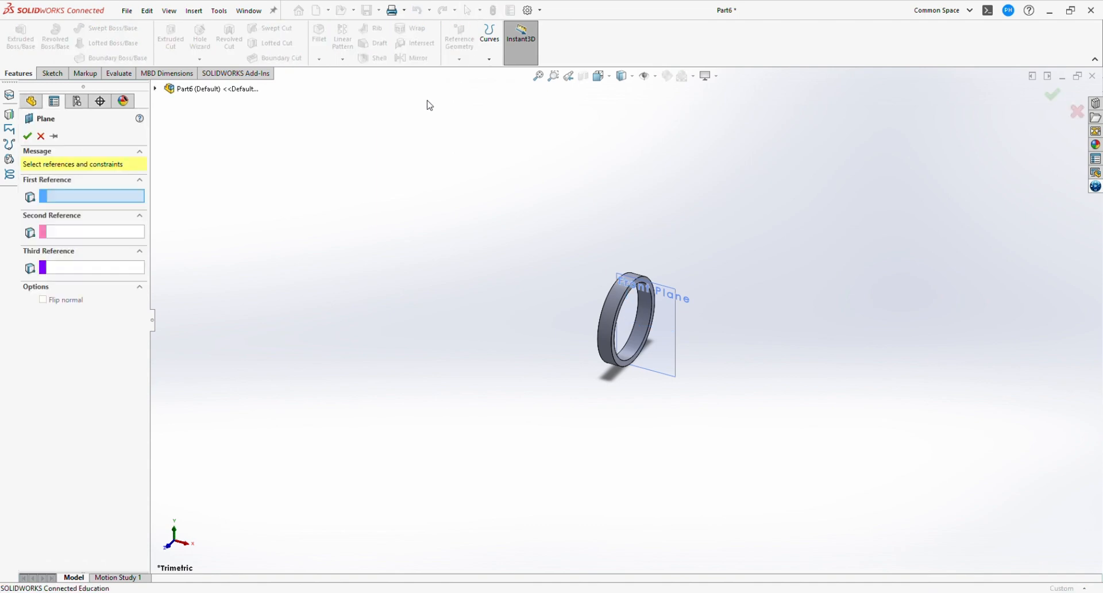
left_click(155, 89)
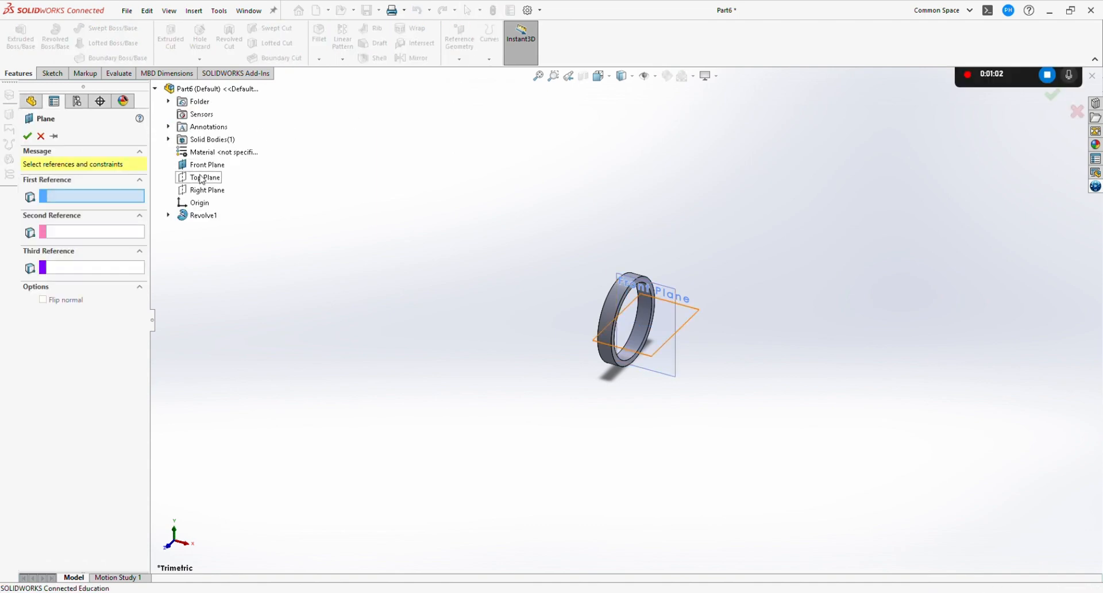
left_click(202, 178)
left_click(87, 282)
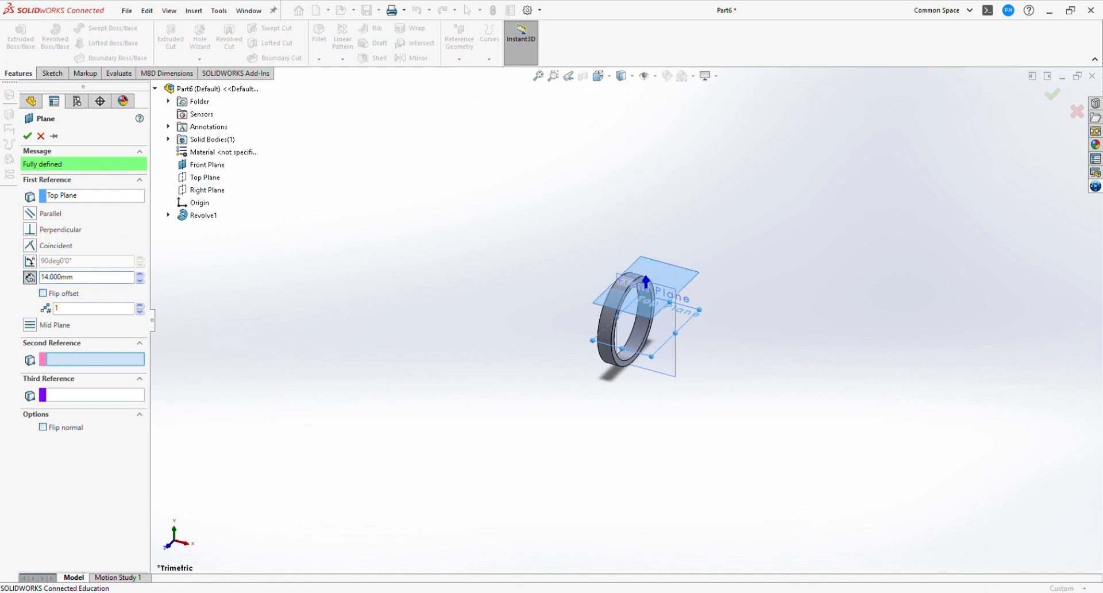
middle_click_drag(888, 366, 816, 290)
scroll(647, 289, "down", 3)
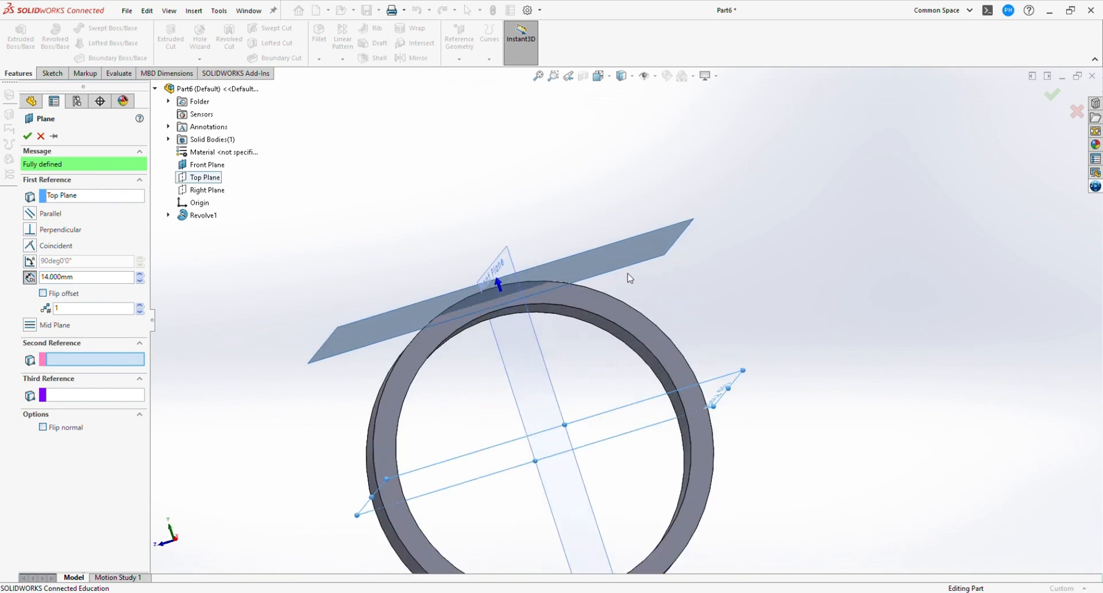
left_click(29, 136)
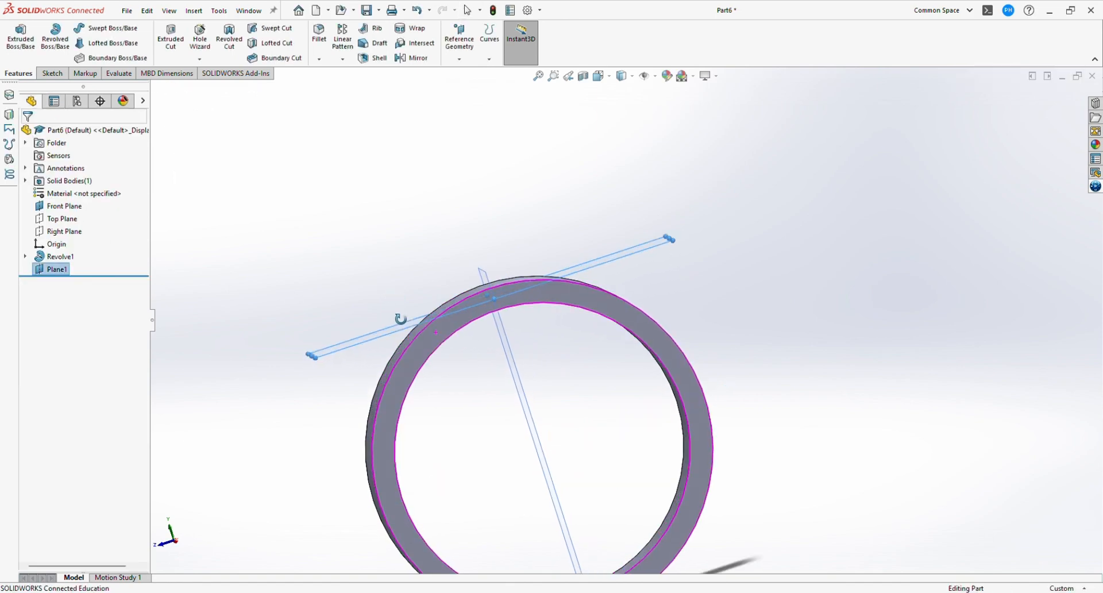
Check the diameter of the ring's outer edge and set the reference plane's offset from the Top Plane to 15 mm
mouse_move(401, 319)
middle_mouse_down()
mouse_move(409, 389)
mouse_move(404, 329)
middle_mouse_up()
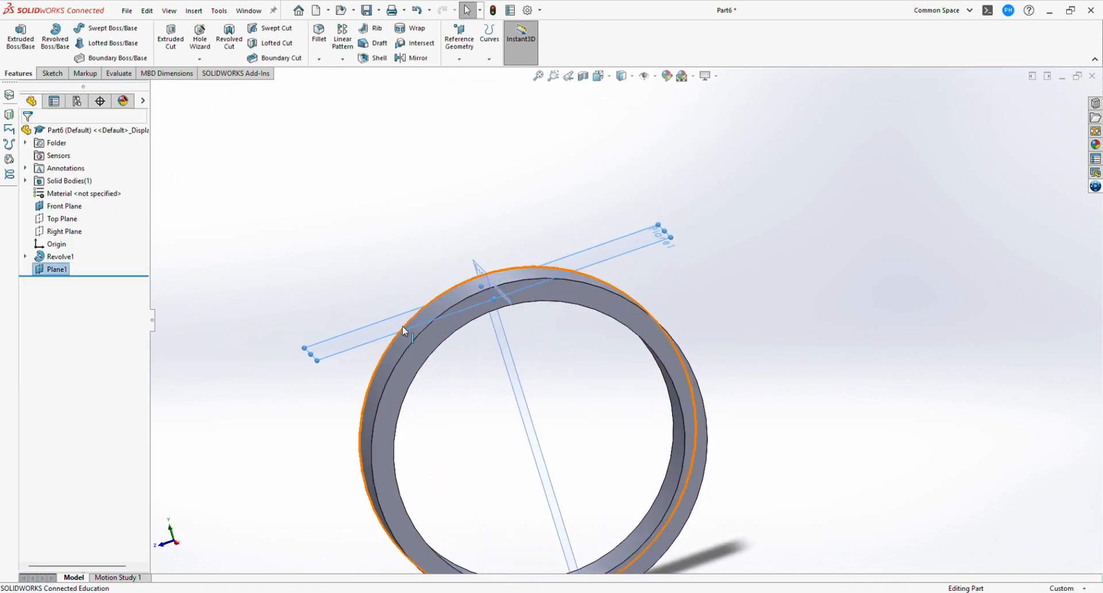
left_click(403, 325)
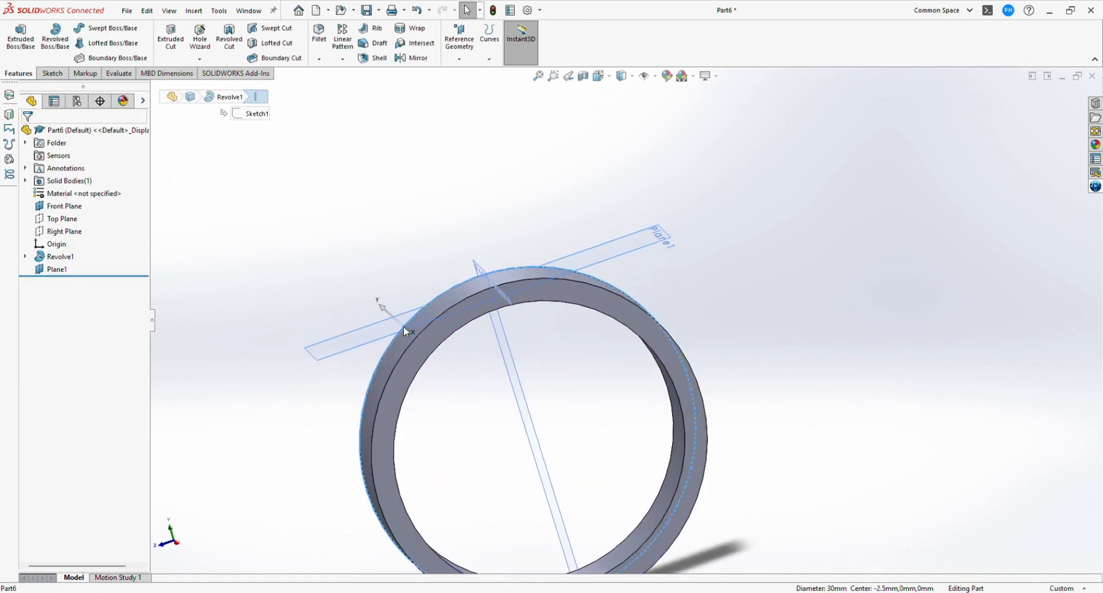
left_click(67, 272)
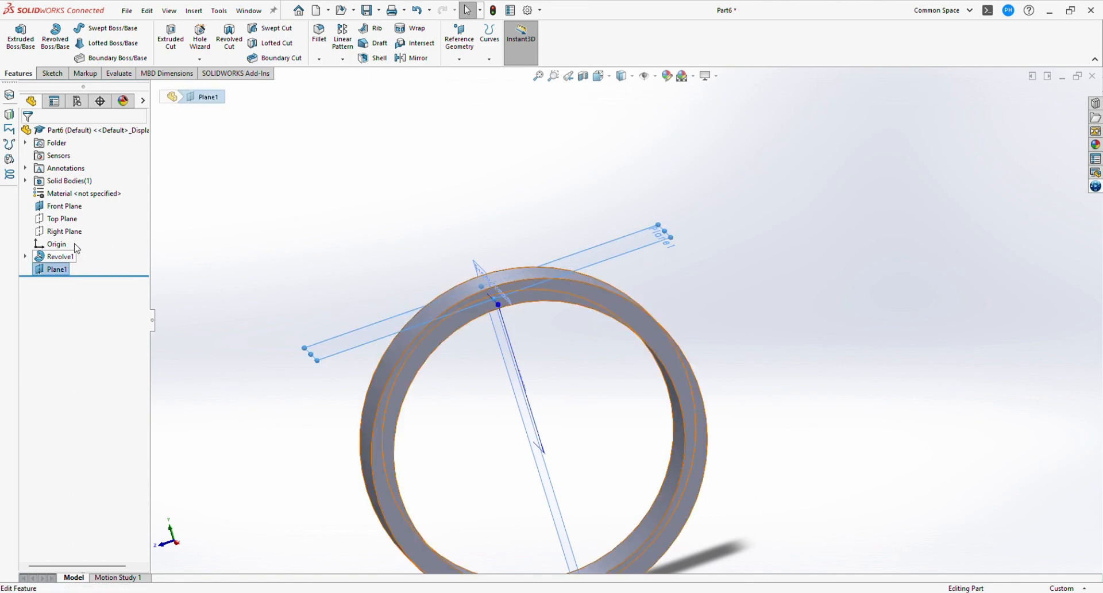
left_click(81, 242)
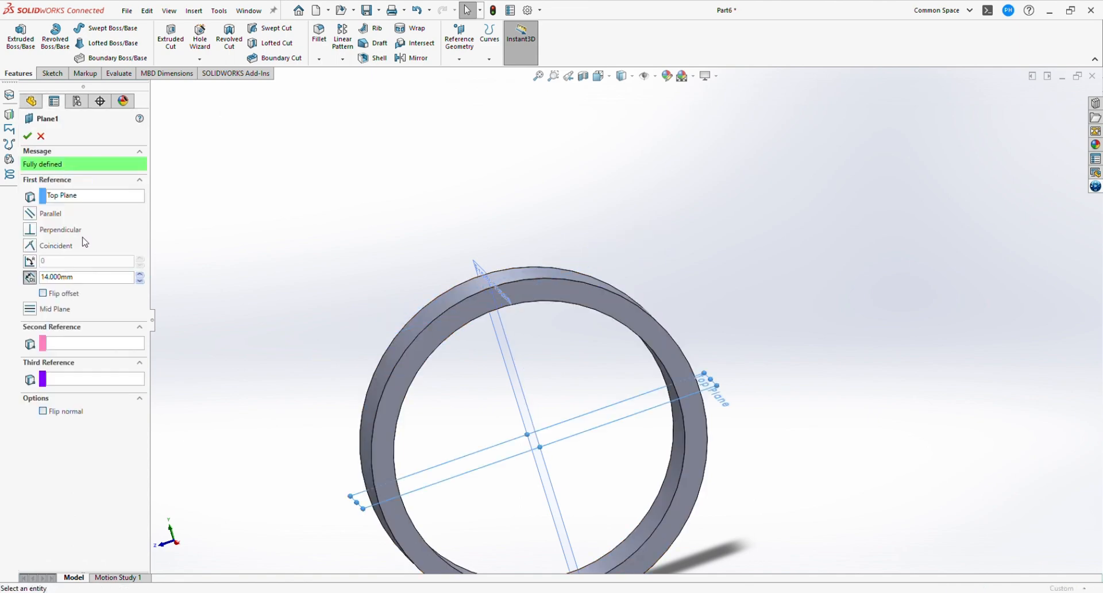
left_click(79, 280)
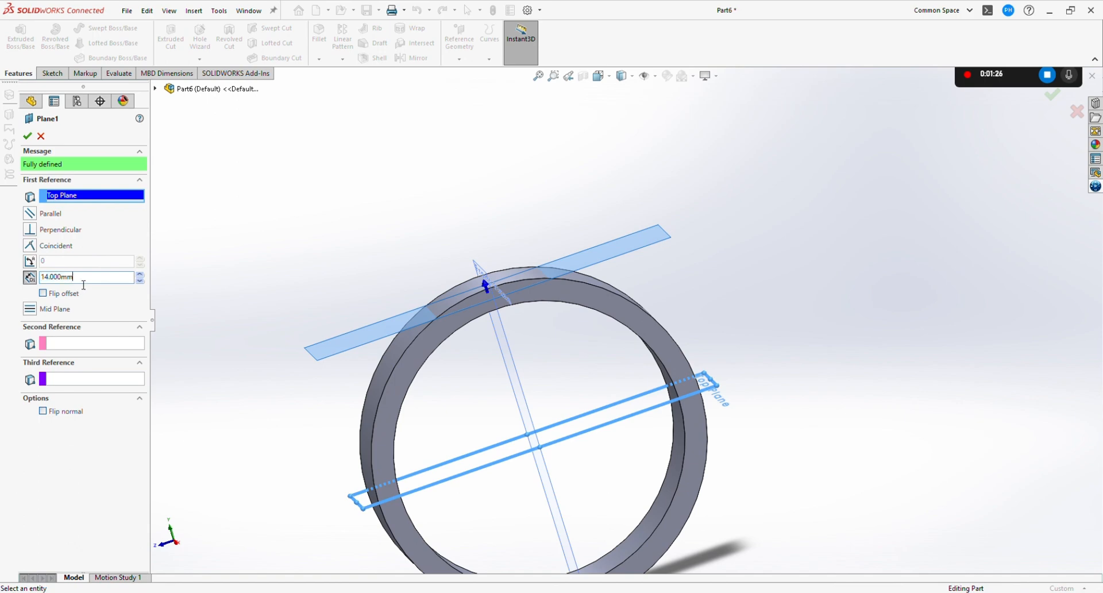
double_click(85, 281)
type("15")
key("Return")
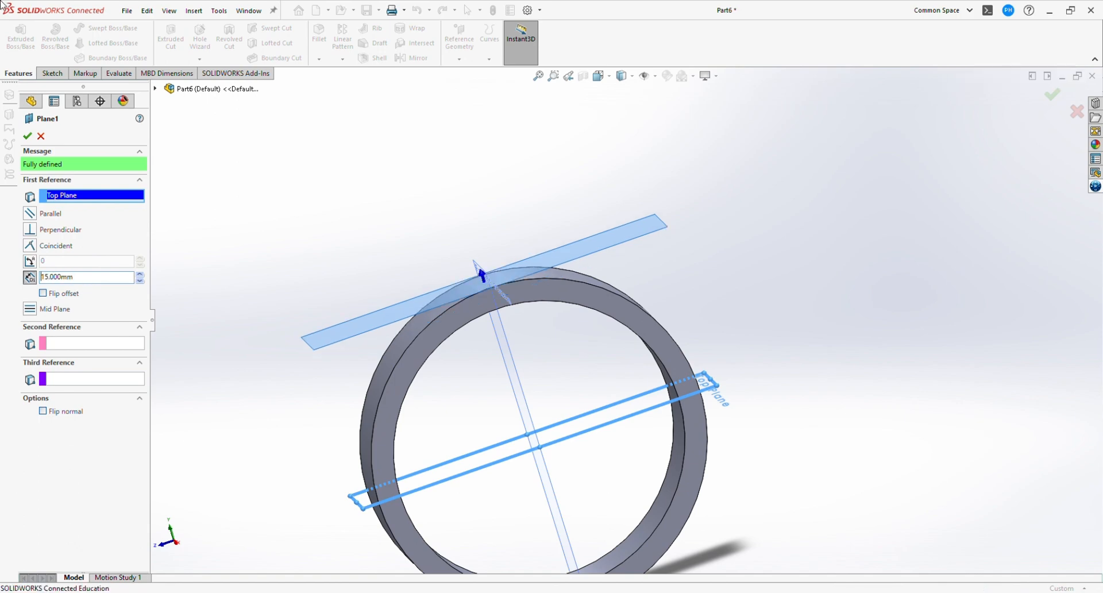
left_click(27, 136)
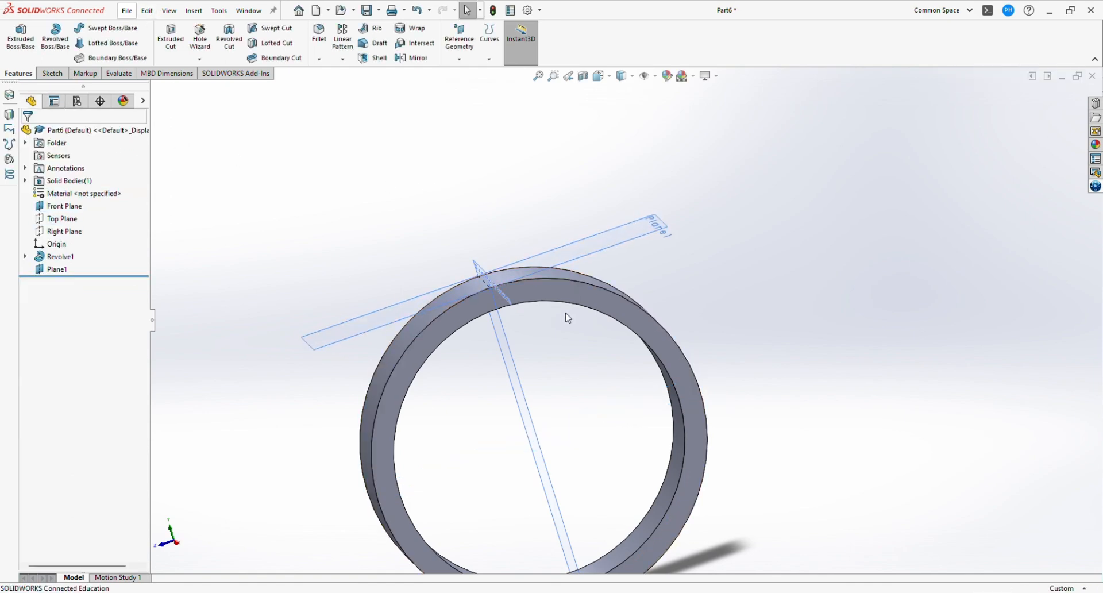
Create a second reference plane offset 30 mm above Plane1
middle_click_drag(567, 315, 559, 289)
key("Escape")
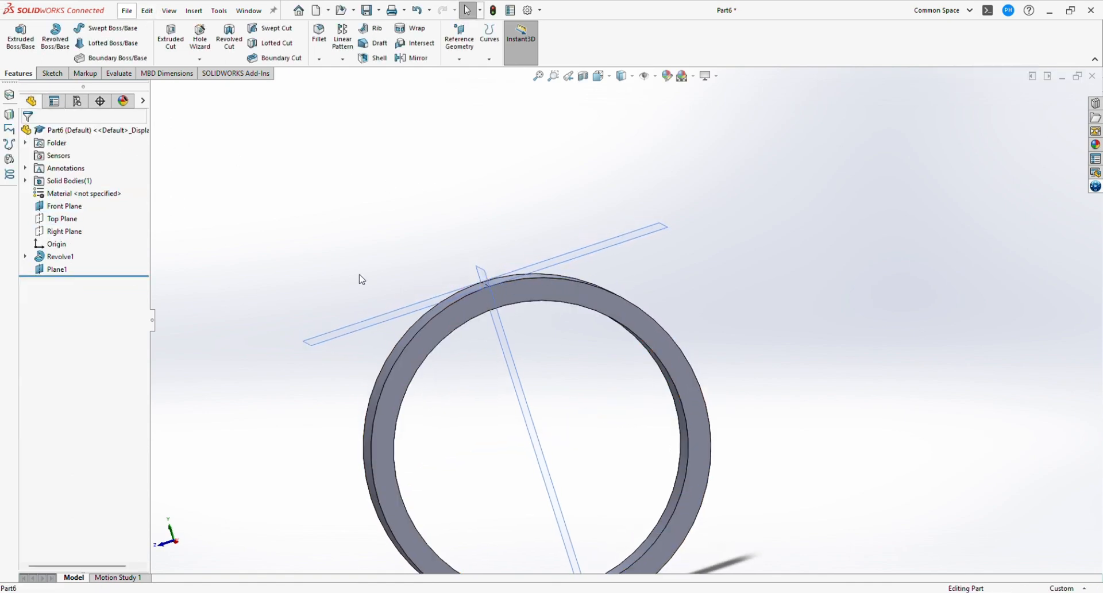
left_click(454, 40)
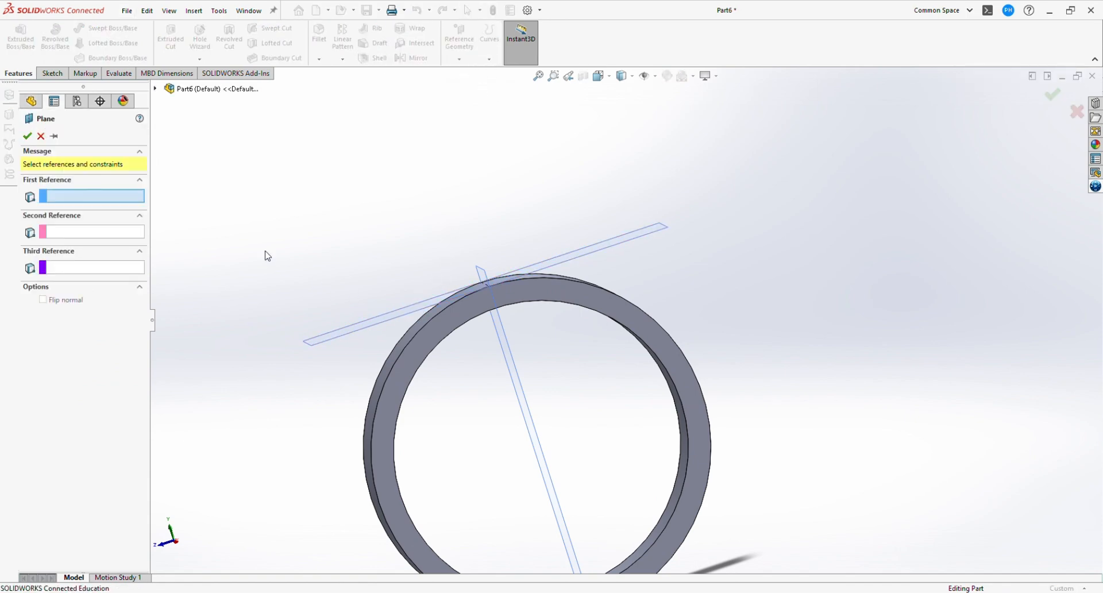
left_click(156, 90)
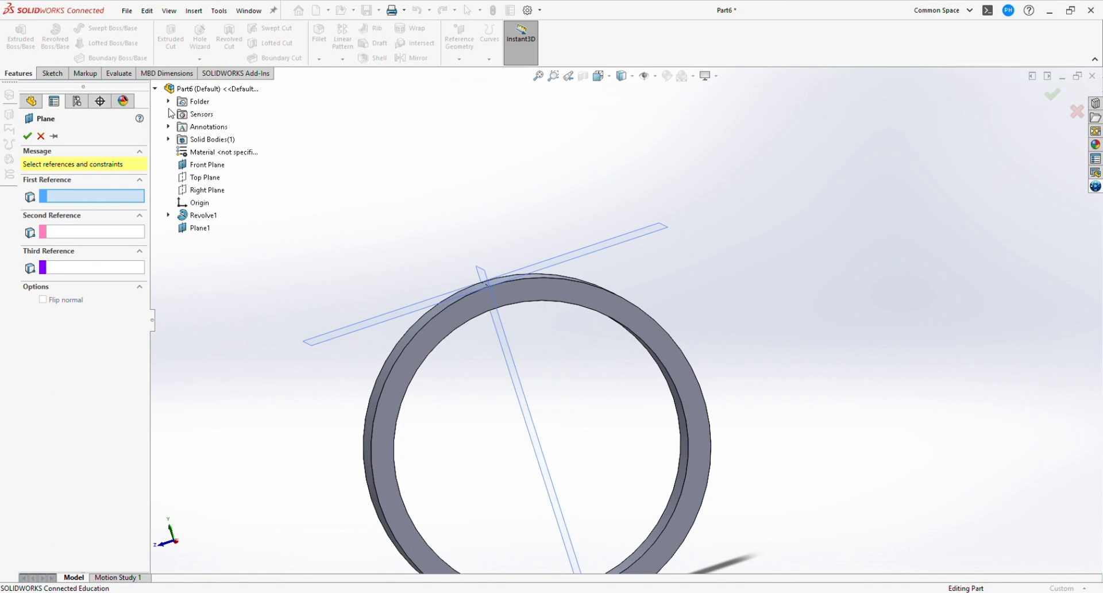
left_click(198, 227)
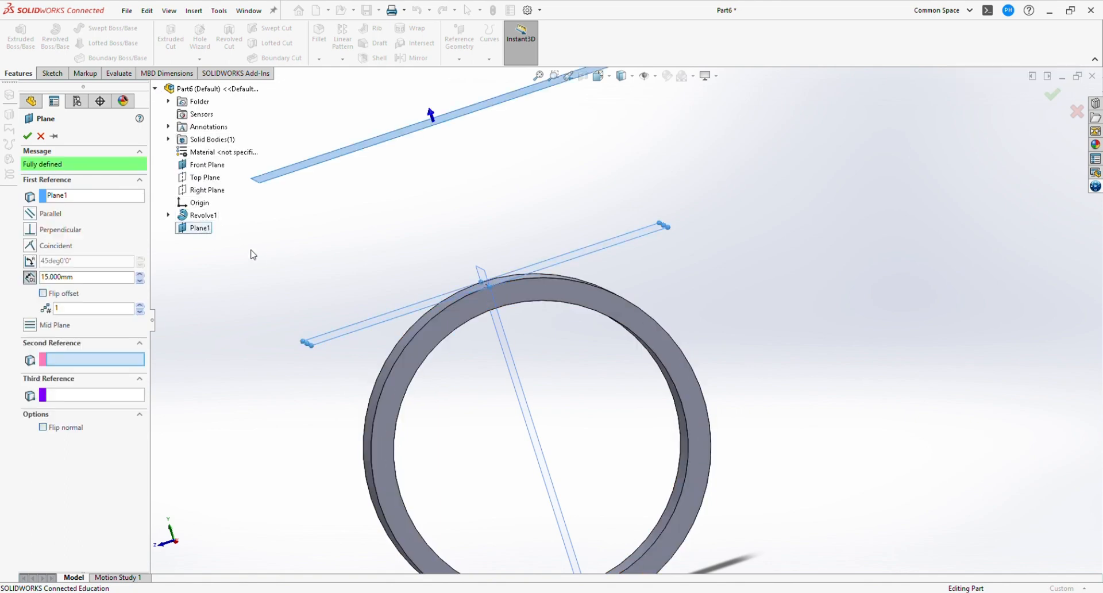
left_click(105, 281)
type("30")
key("Return")
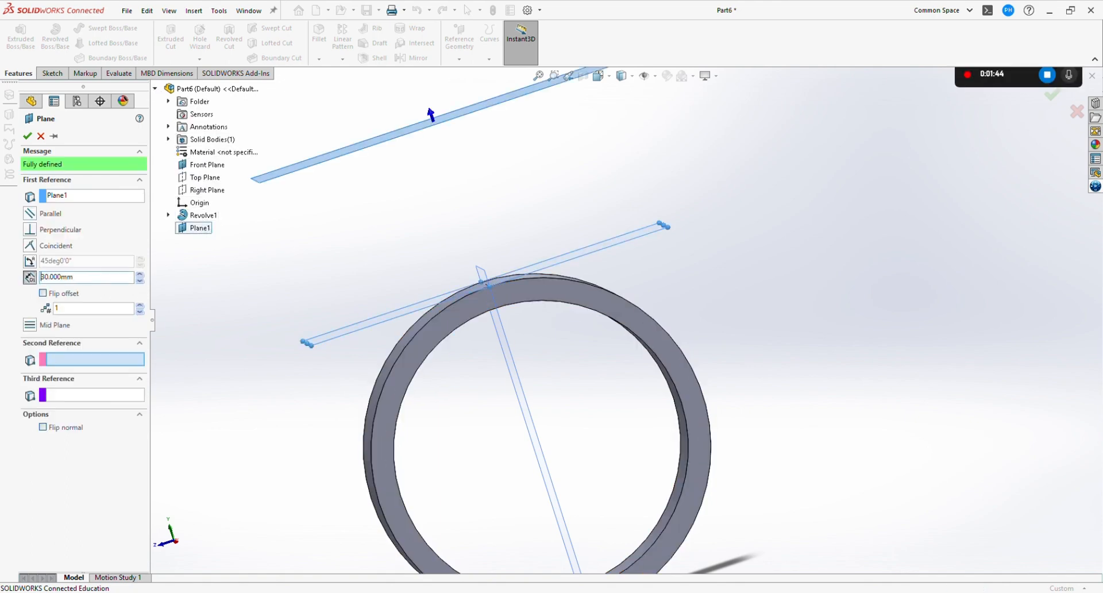
scroll(740, 468, "up", 3)
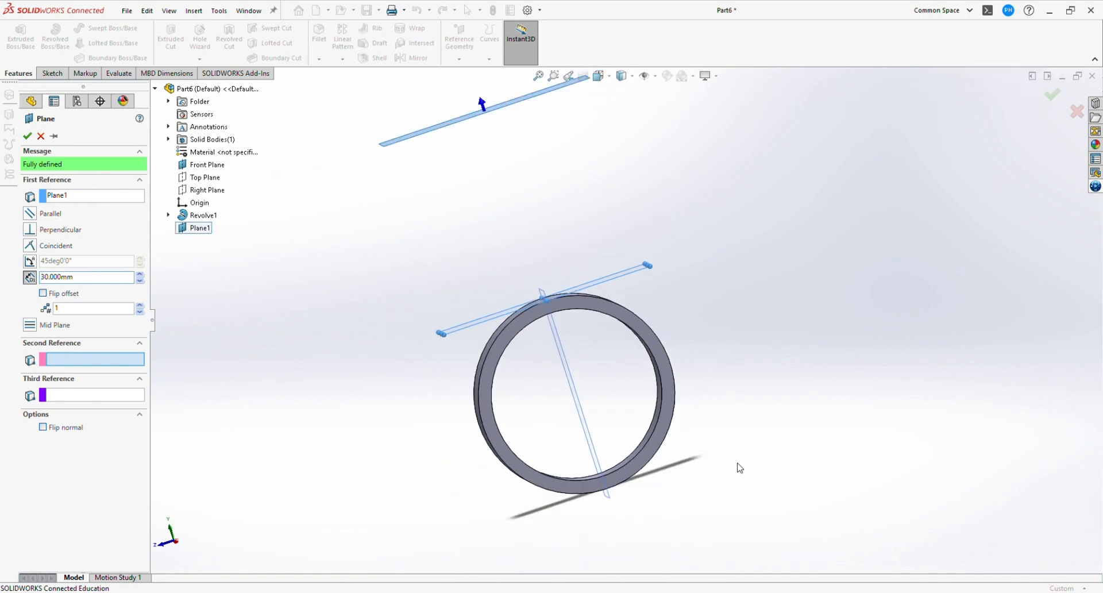
left_click(27, 135)
Sketch a center rectangle on Plane1, centered on the origin and spanning the ring's full width, about 5 mm by 0.74 mm
left_click(58, 269)
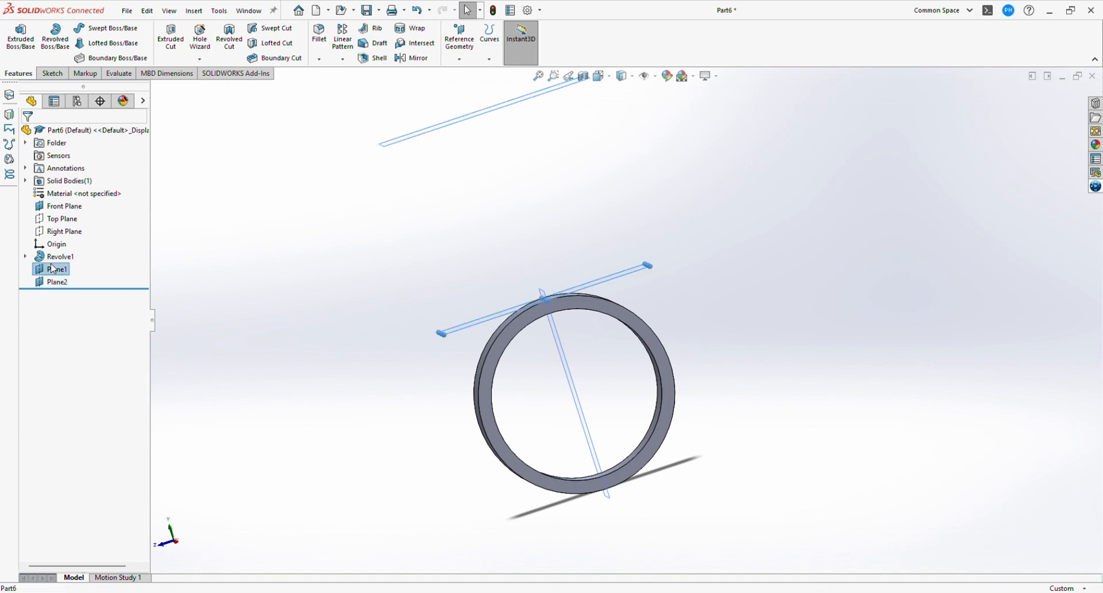
left_click(64, 250)
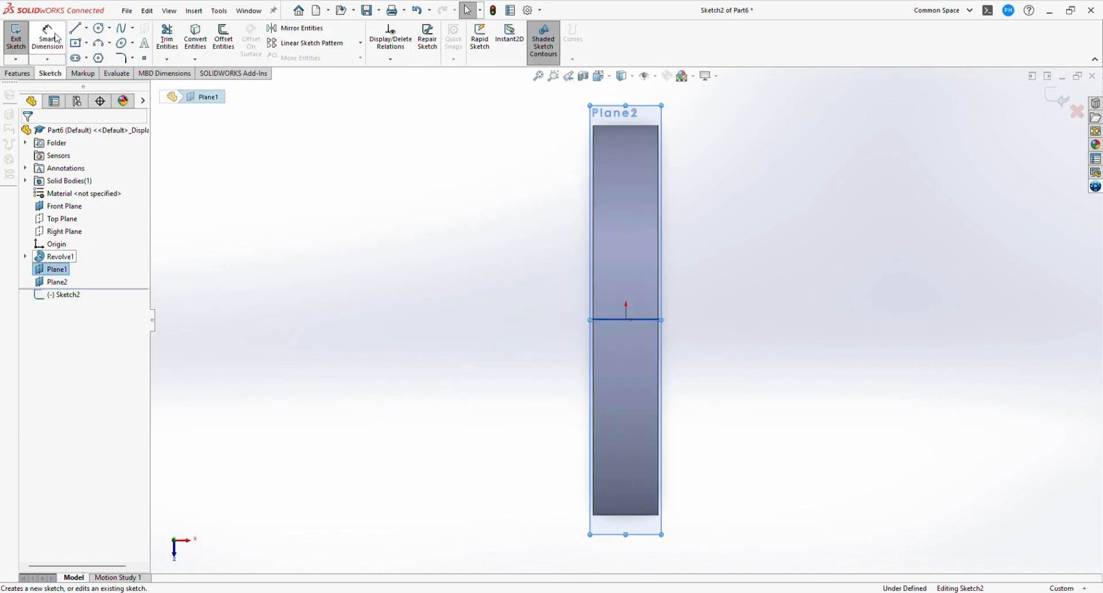
left_click(75, 43)
scroll(644, 359, "down", 5)
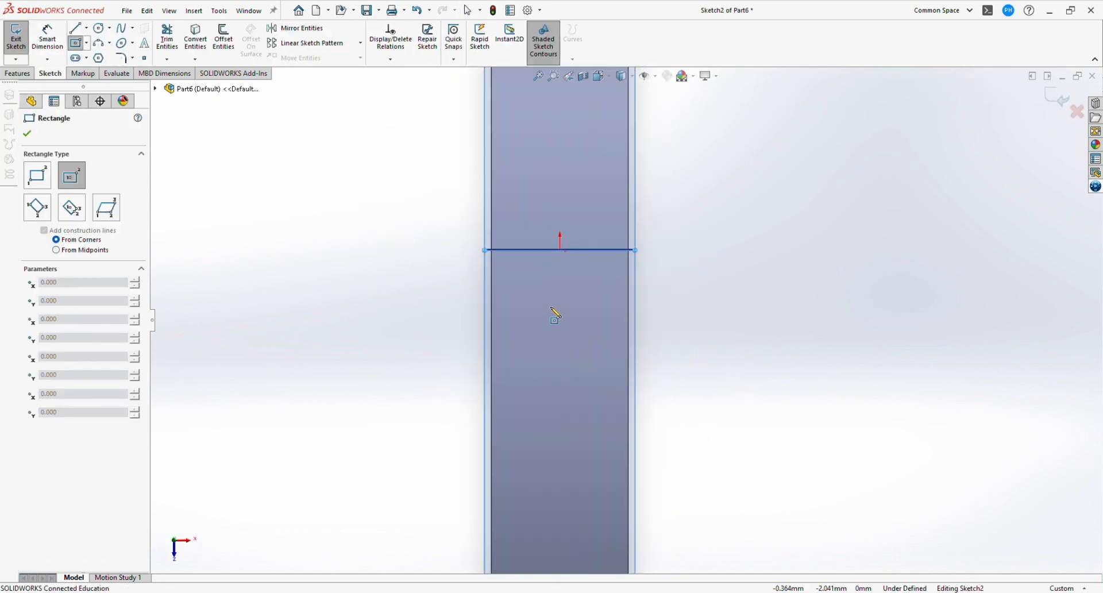
left_click(573, 227)
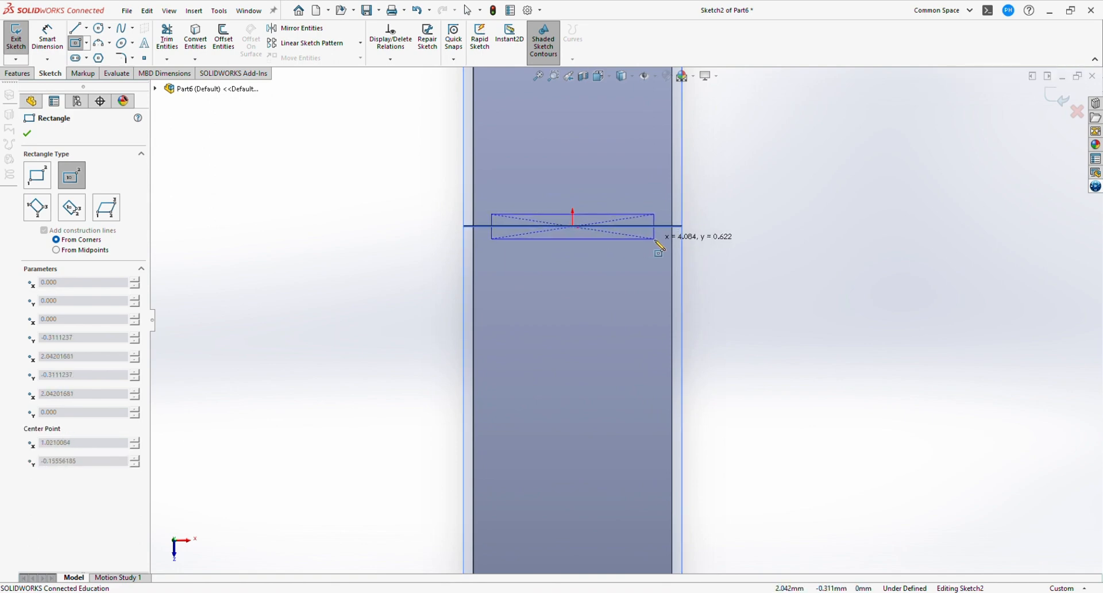
left_click(673, 242)
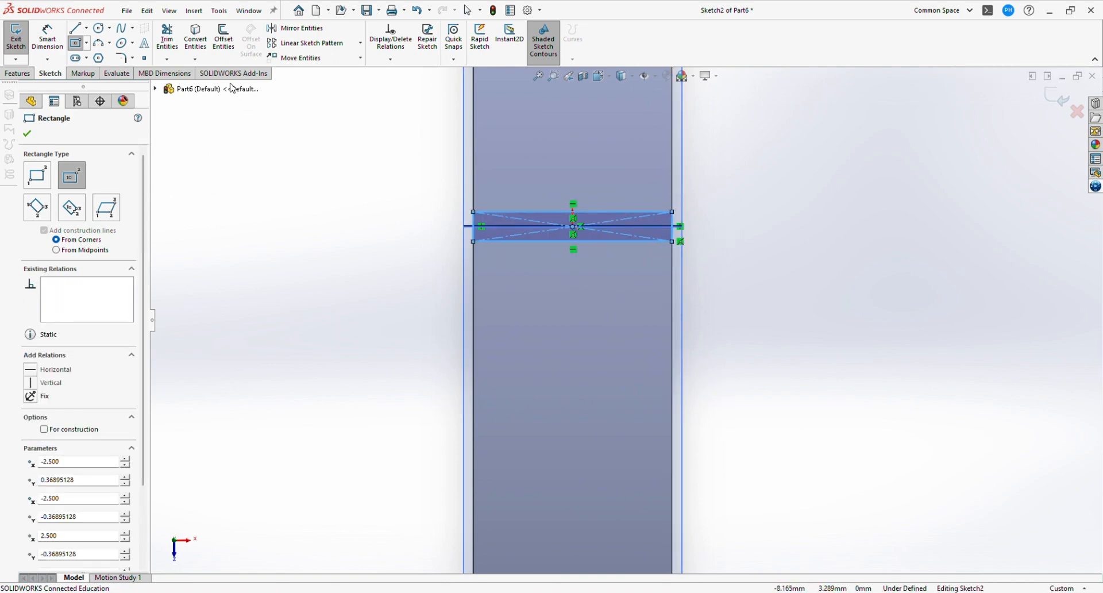
Dimension the rectangle's short side to 0.5 mm and finish the sketch
left_click(35, 29)
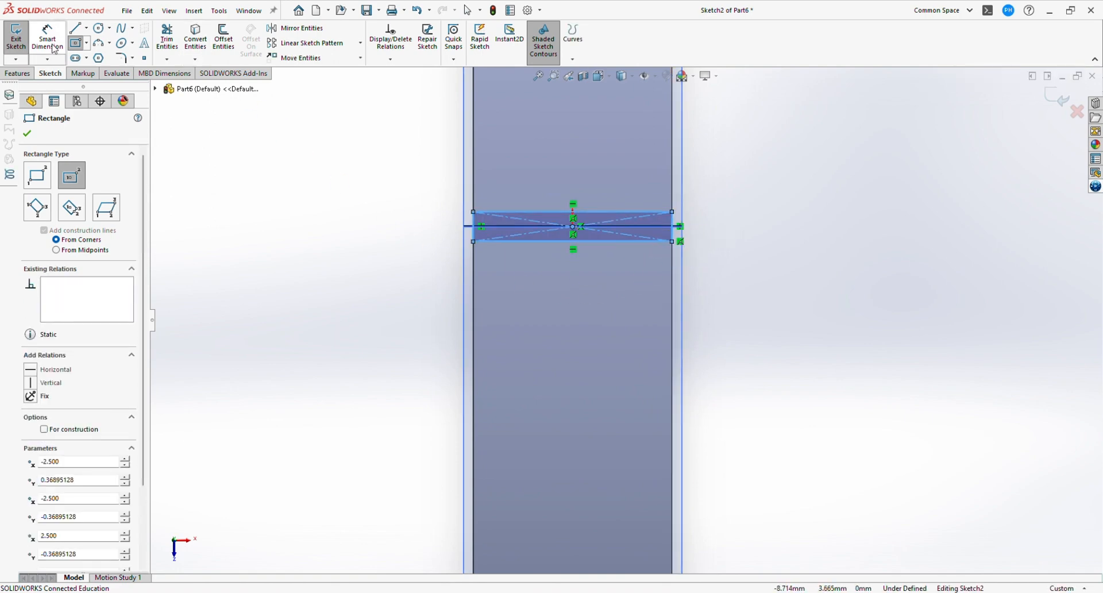
left_click(634, 242)
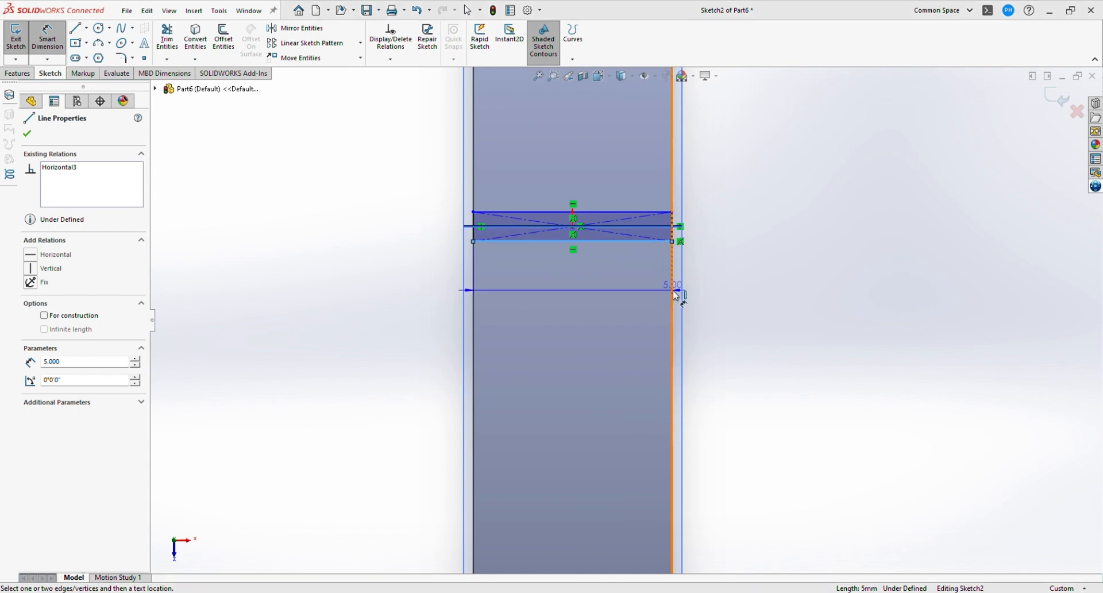
key("Escape")
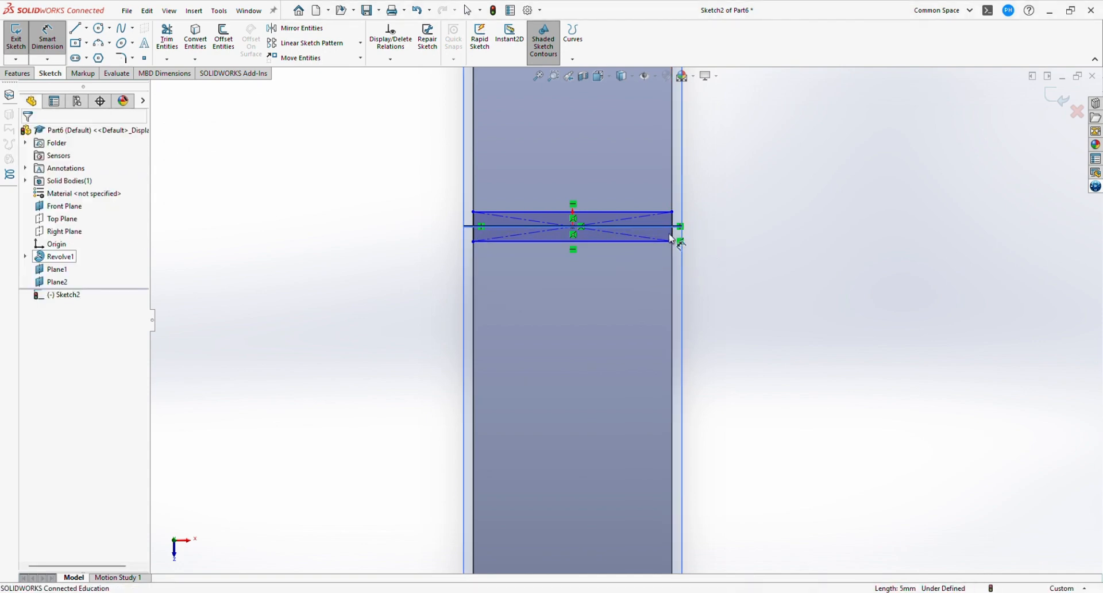
left_click(678, 239)
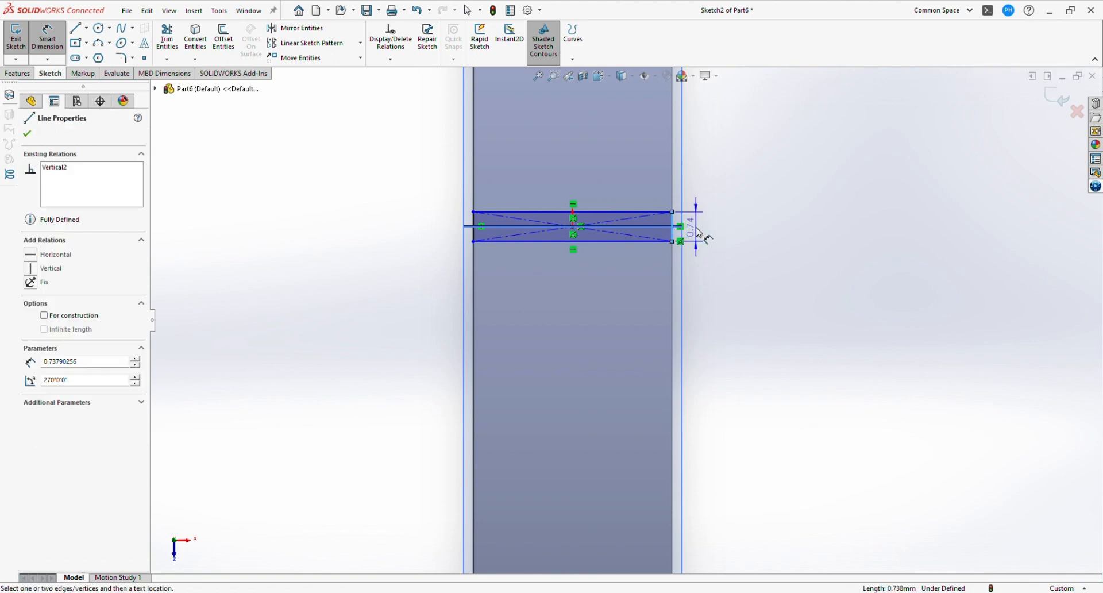
left_click(708, 233)
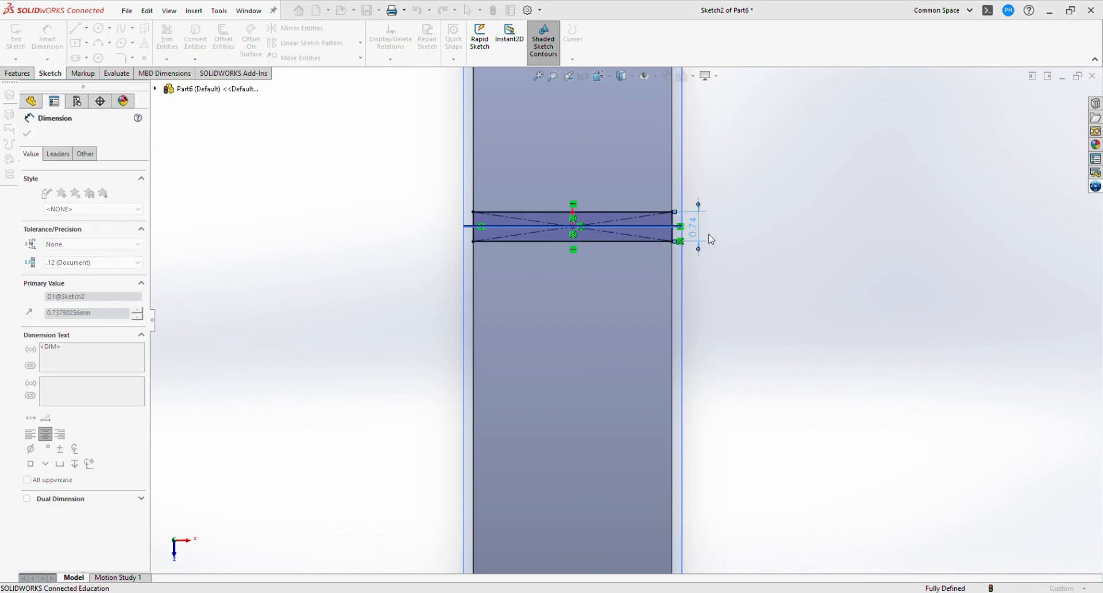
type("0.5")
key("Return")
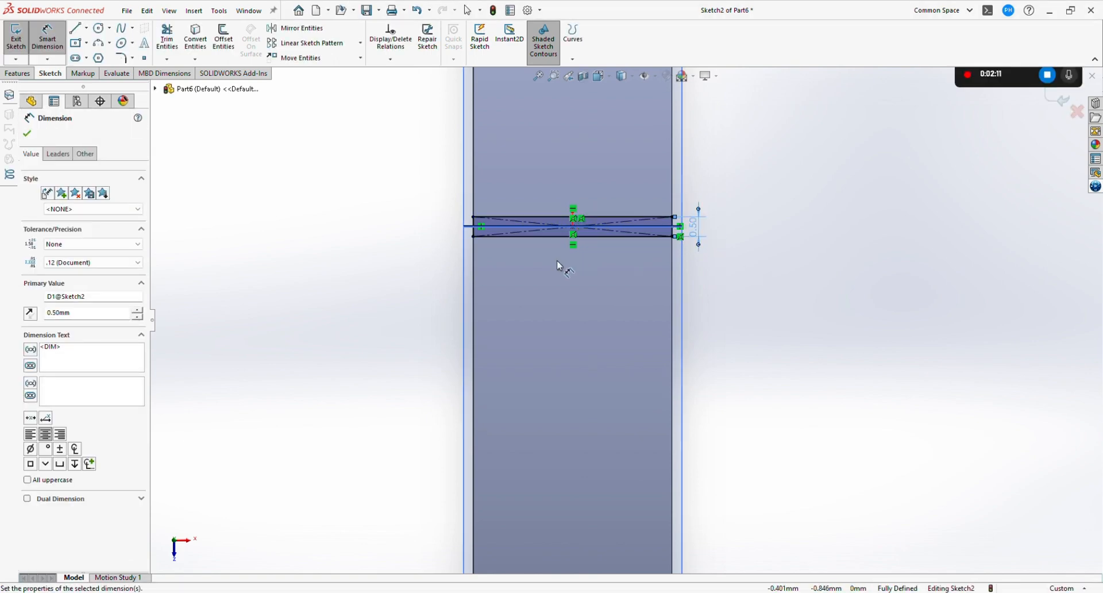
left_click(63, 45)
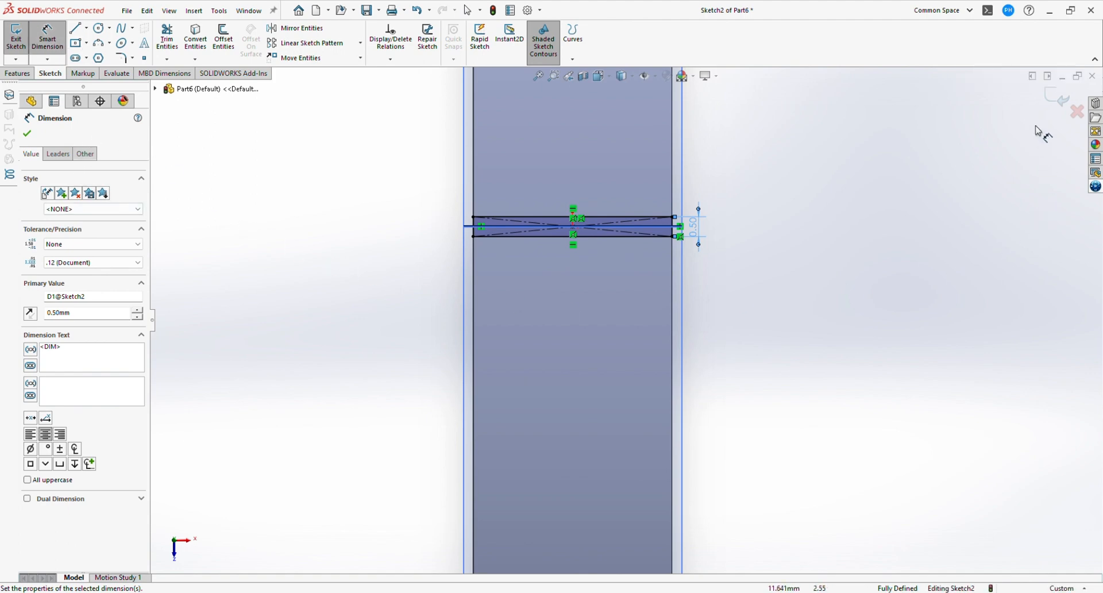
left_click(1050, 102)
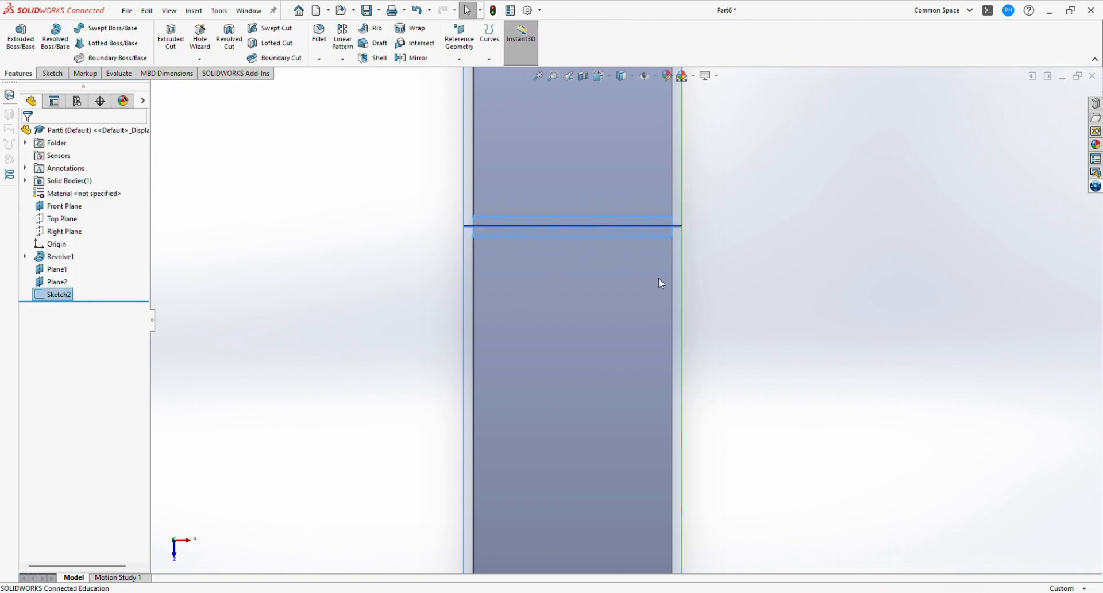
Sketch a center rectangle on Plane2 from the origin to the corner of the Plane1 rectangle, about 5 mm by 0.5 mm
left_click(65, 282)
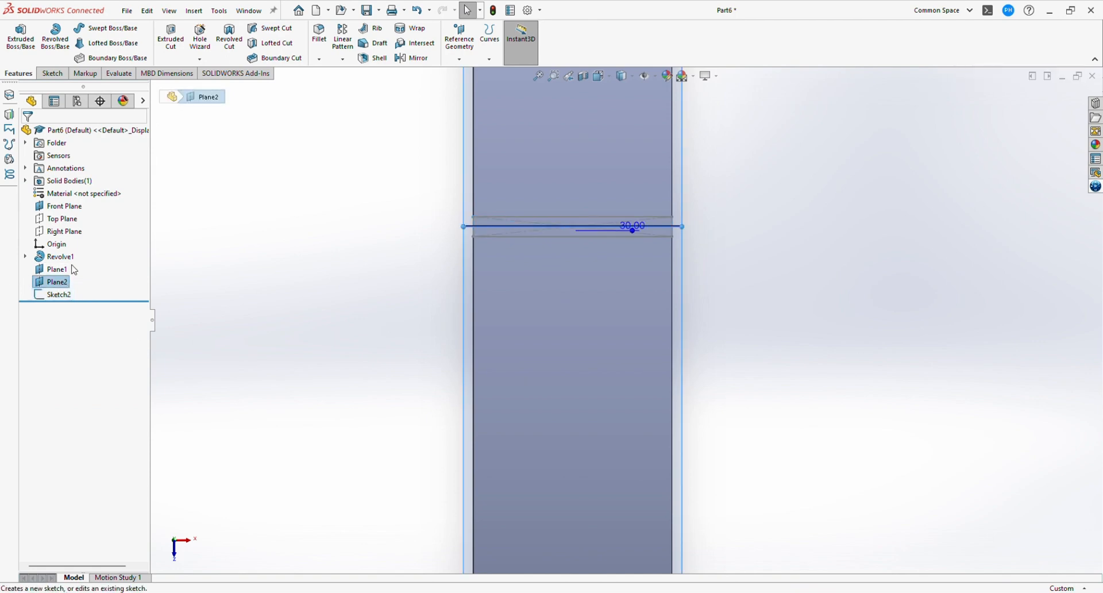
left_click(81, 273)
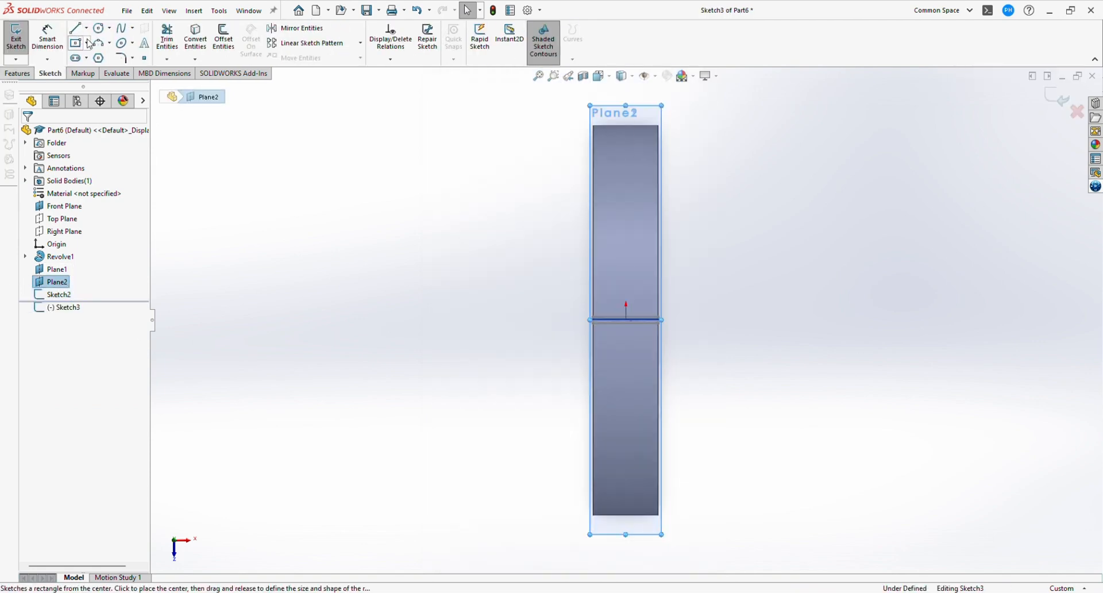
left_click(85, 48)
scroll(699, 352, "down", 3)
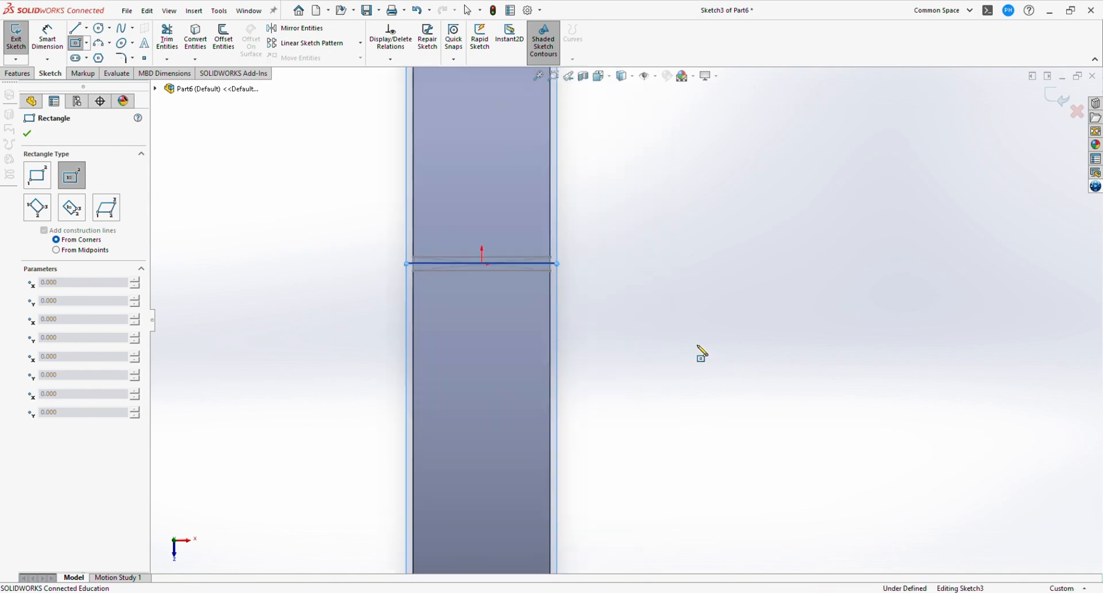
scroll(491, 265, "down", 2)
left_click(496, 275)
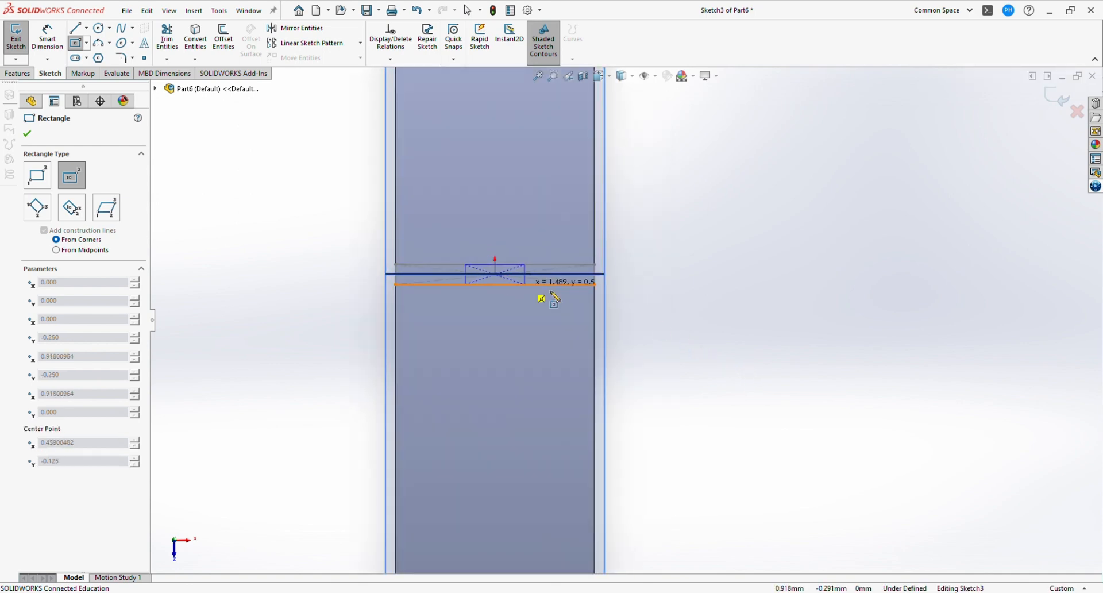
left_click(596, 284)
key("Escape")
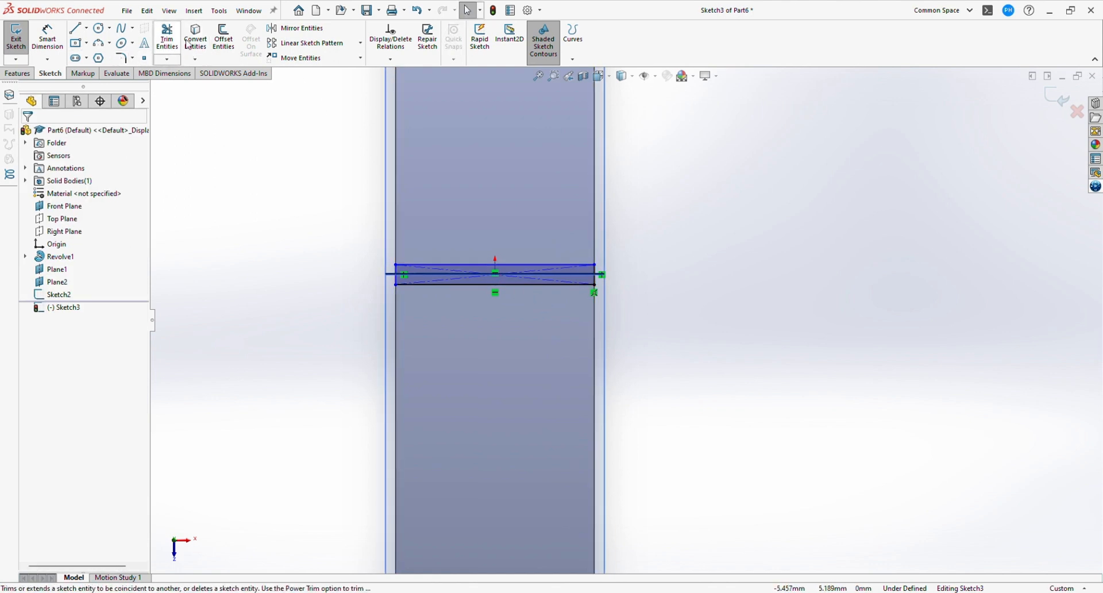
Start the Rotate Entities command and select the four sides of the Plane2 rectangle as entities to rotate
left_click(360, 58)
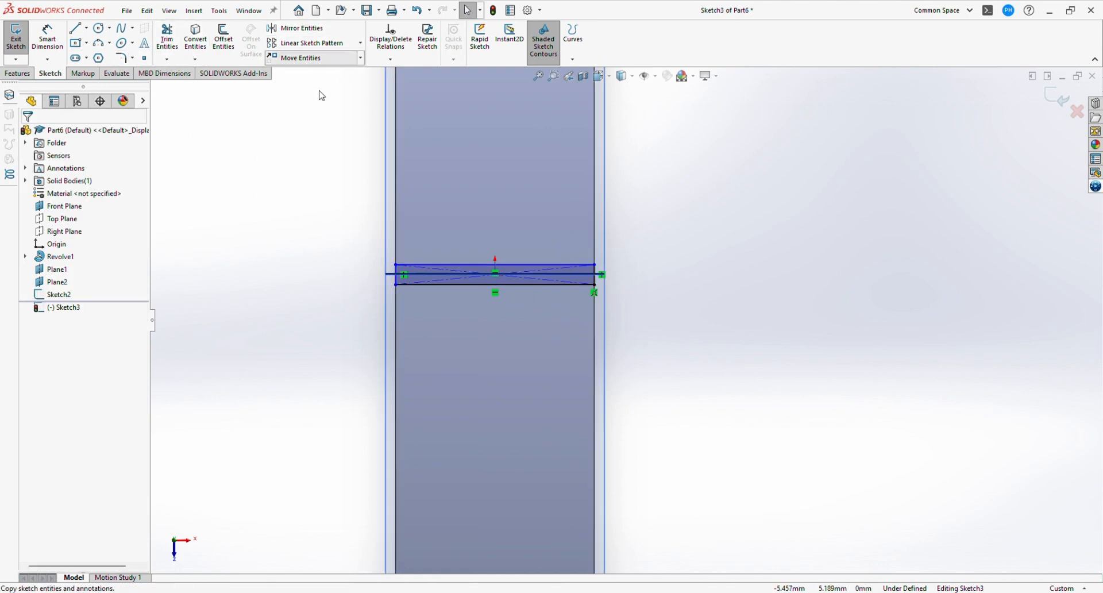
left_click(319, 105)
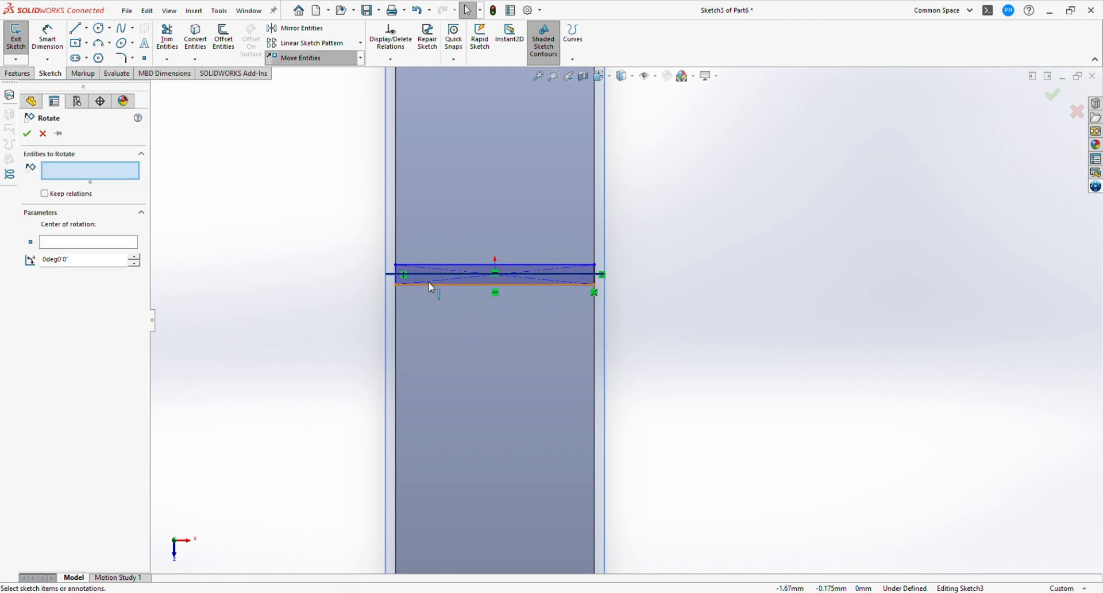
left_click(412, 272)
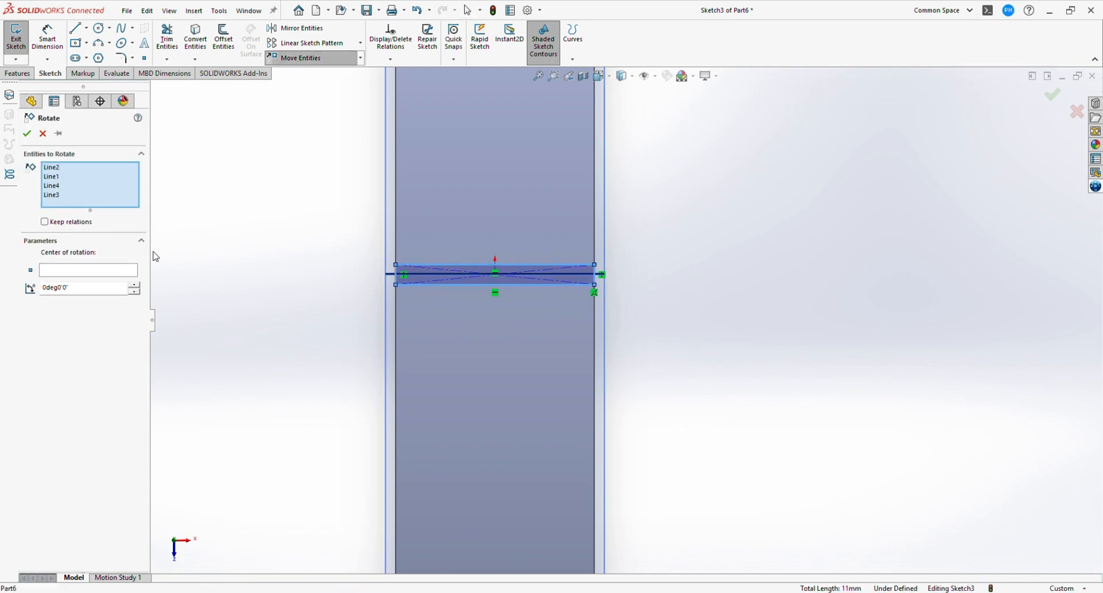
Rotate the four rectangle lines 25 degrees about the origin and finish the sketch
left_click(120, 270)
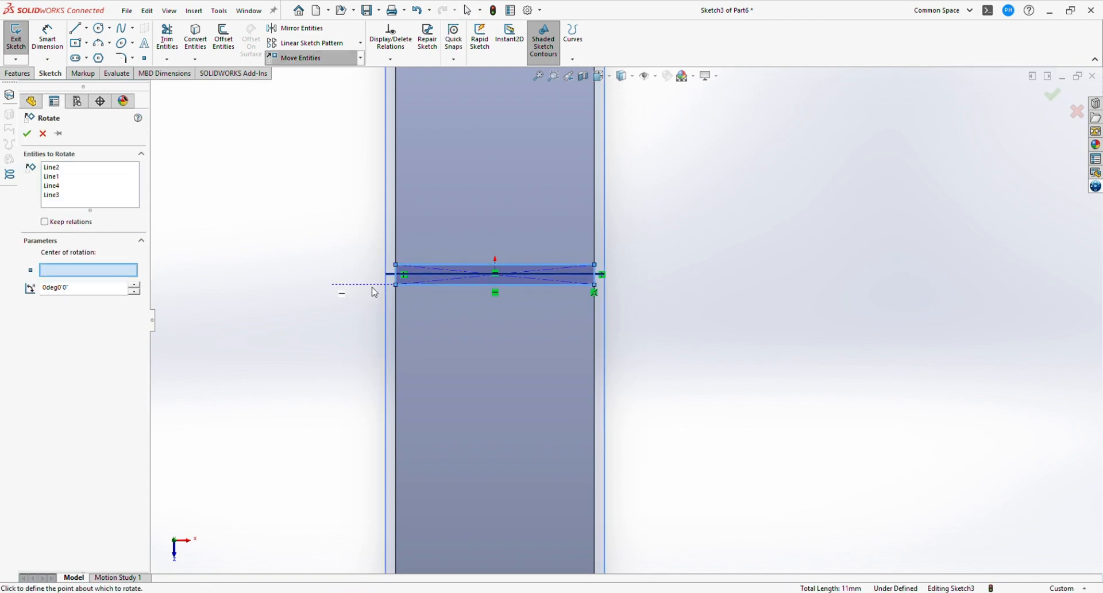
left_click(496, 275)
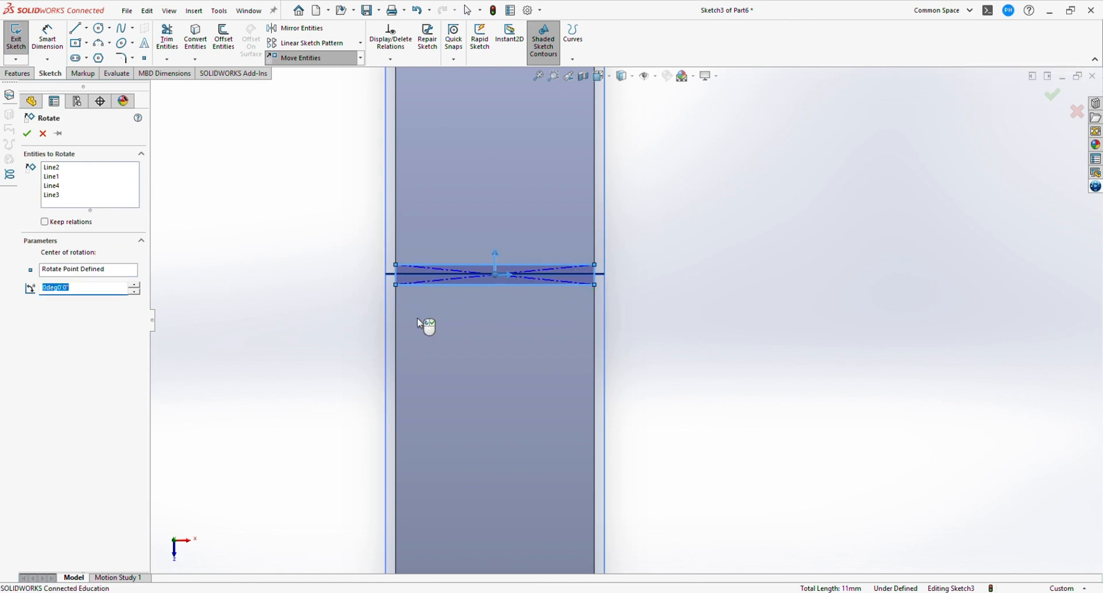
type("25")
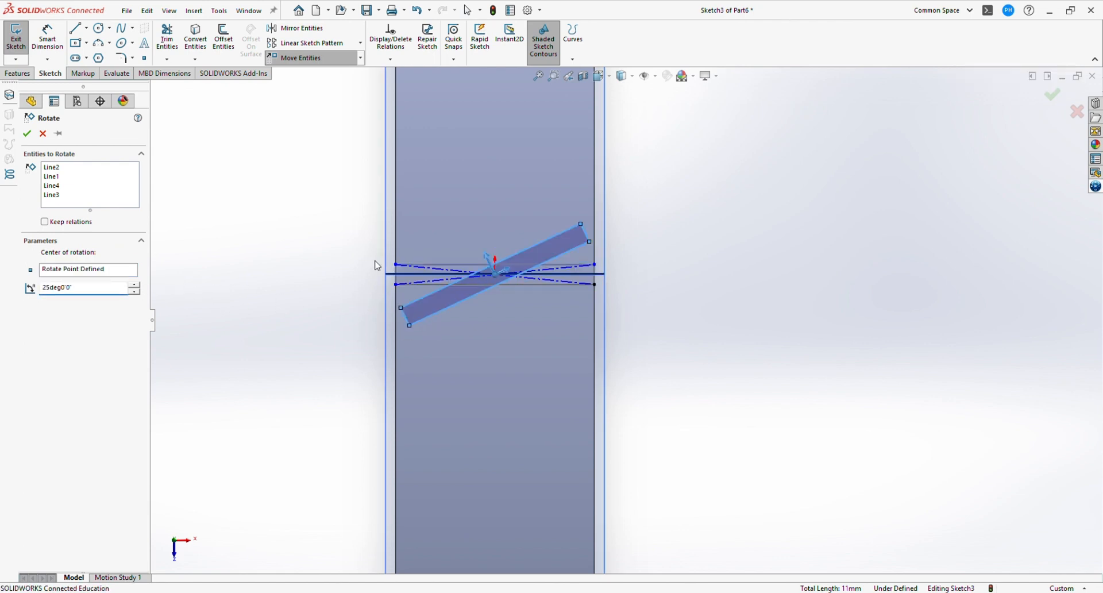
left_click(29, 132)
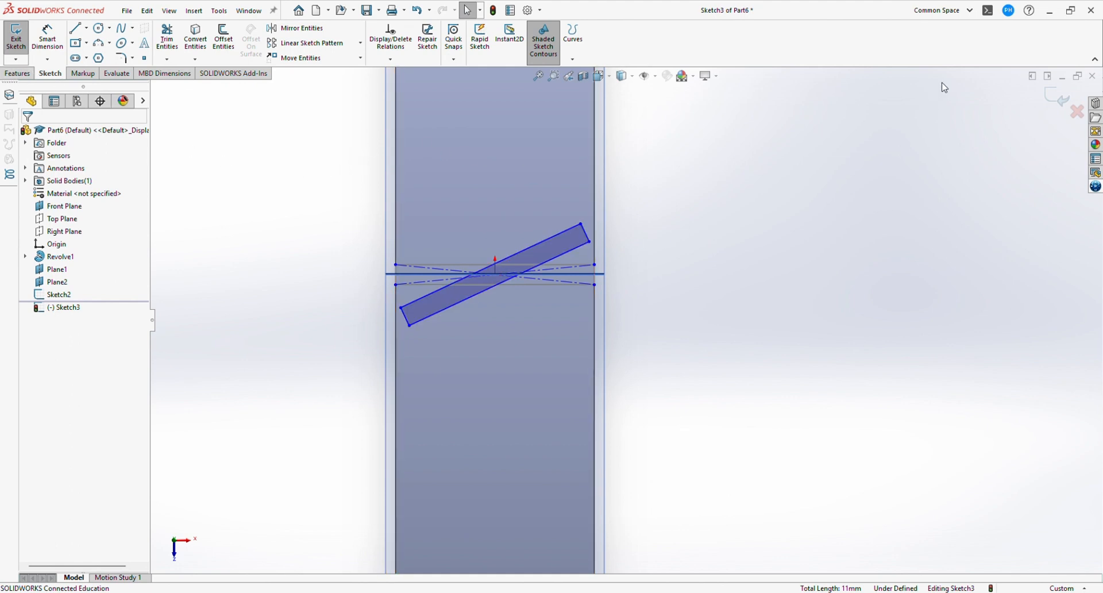
left_click(1049, 99)
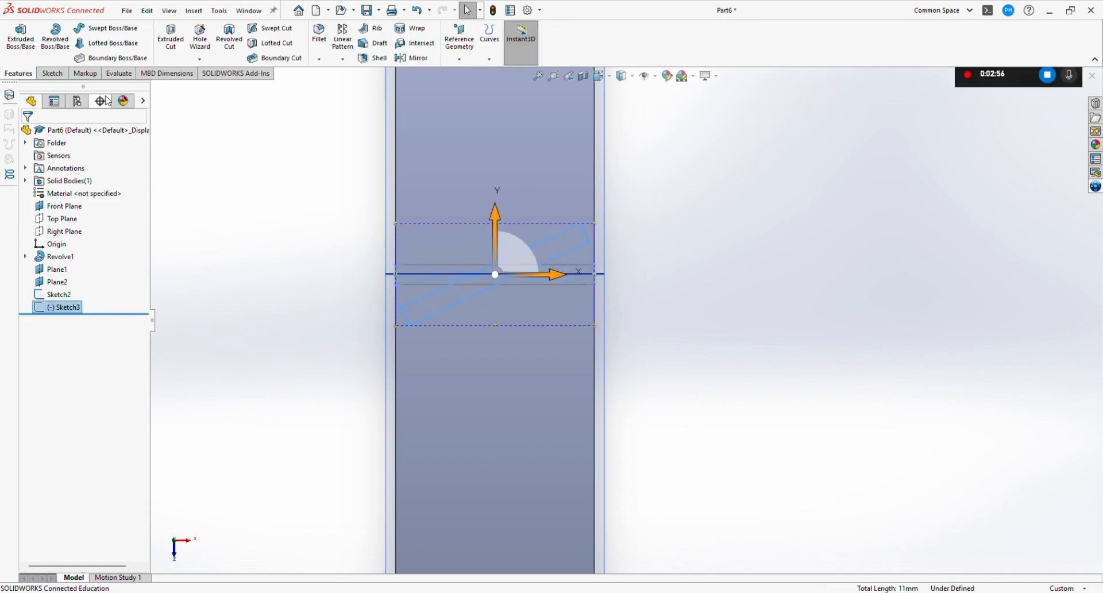
Loft a solid blade between Sketch3 and Sketch2, moving the Sketch3 connector to the corner matching the Sketch2 one so the blade is not crossed
left_click(109, 43)
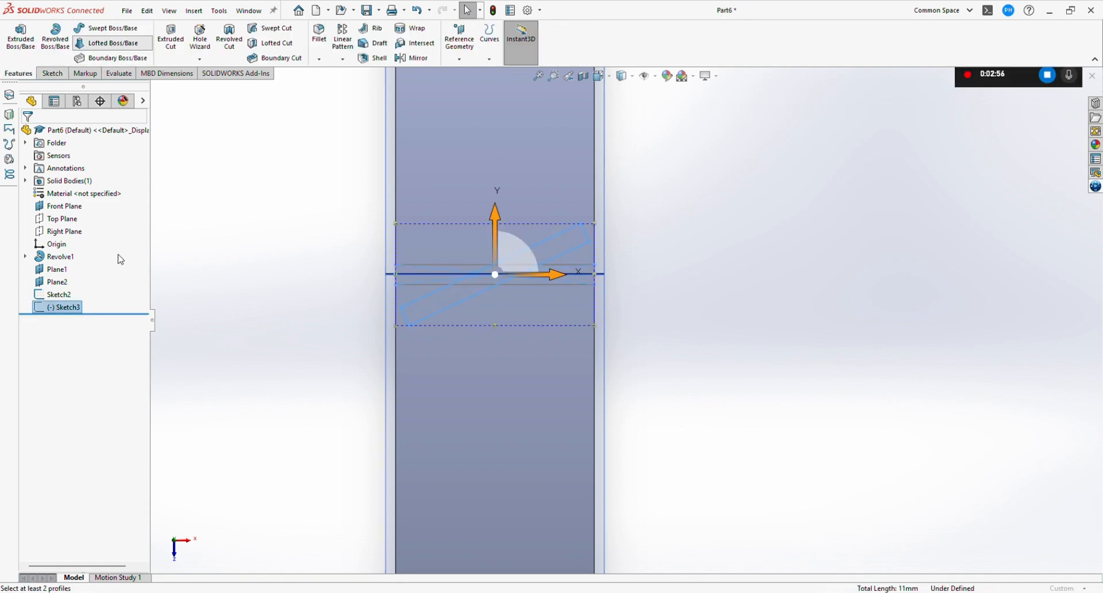
left_click(155, 89)
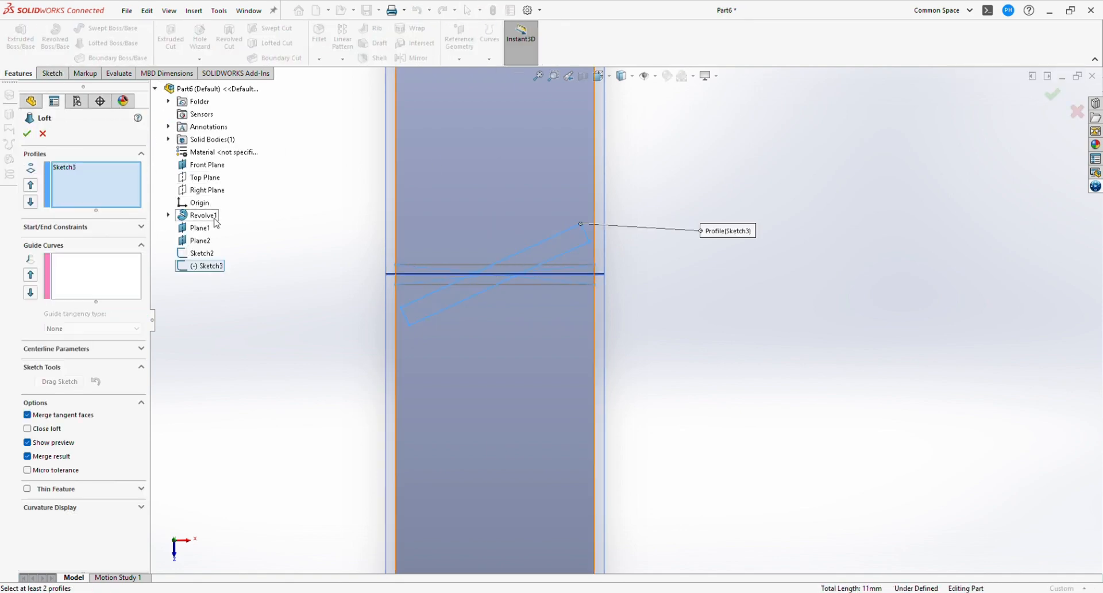
left_click(221, 254)
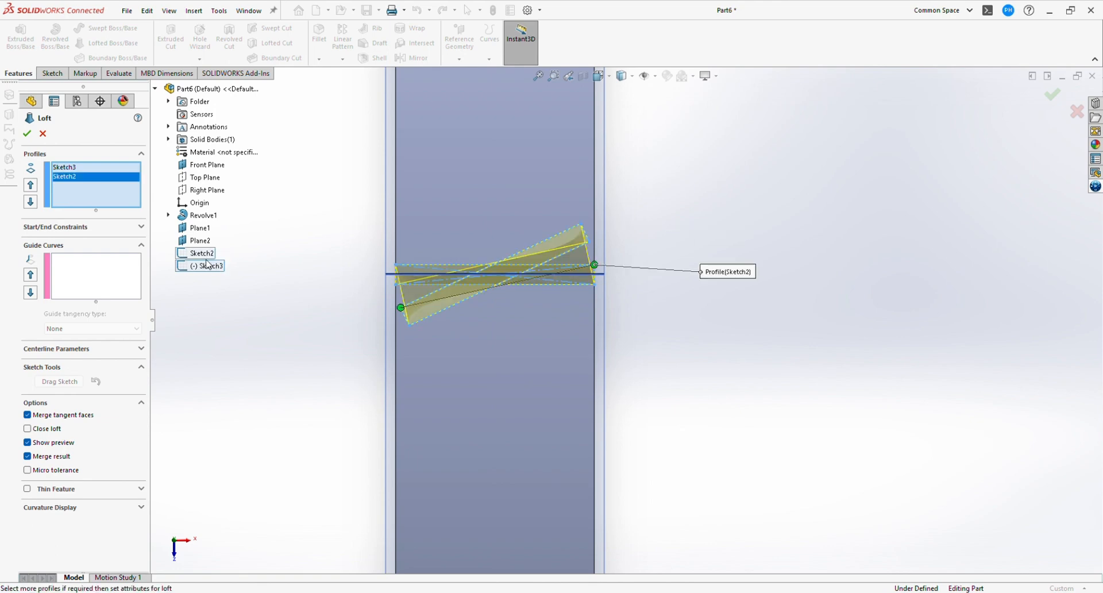
middle_click_drag(701, 322, 660, 344)
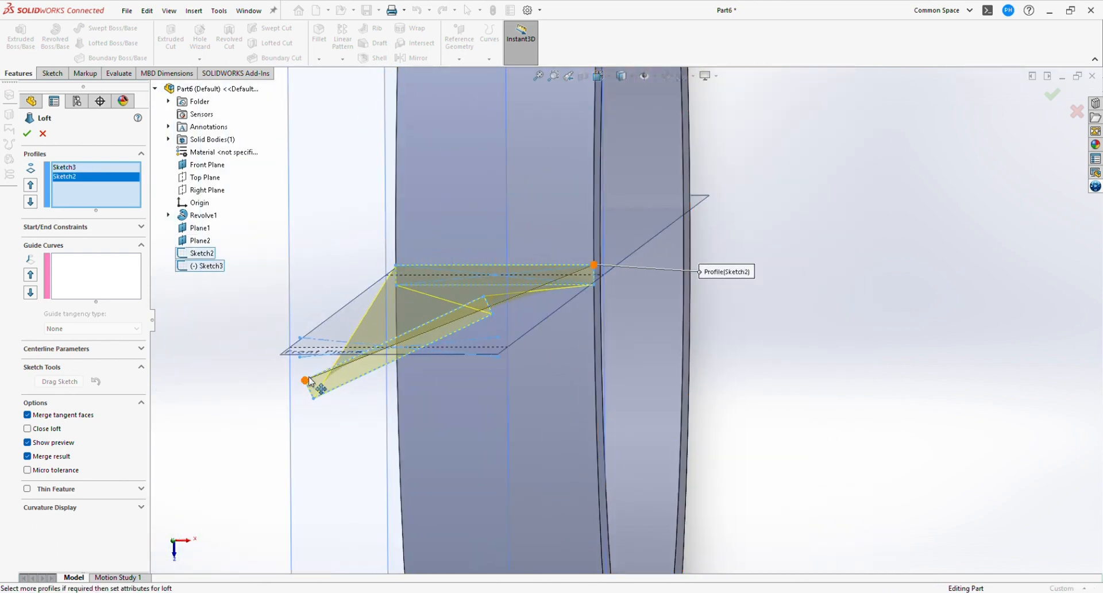
left_click_drag(307, 387, 486, 300)
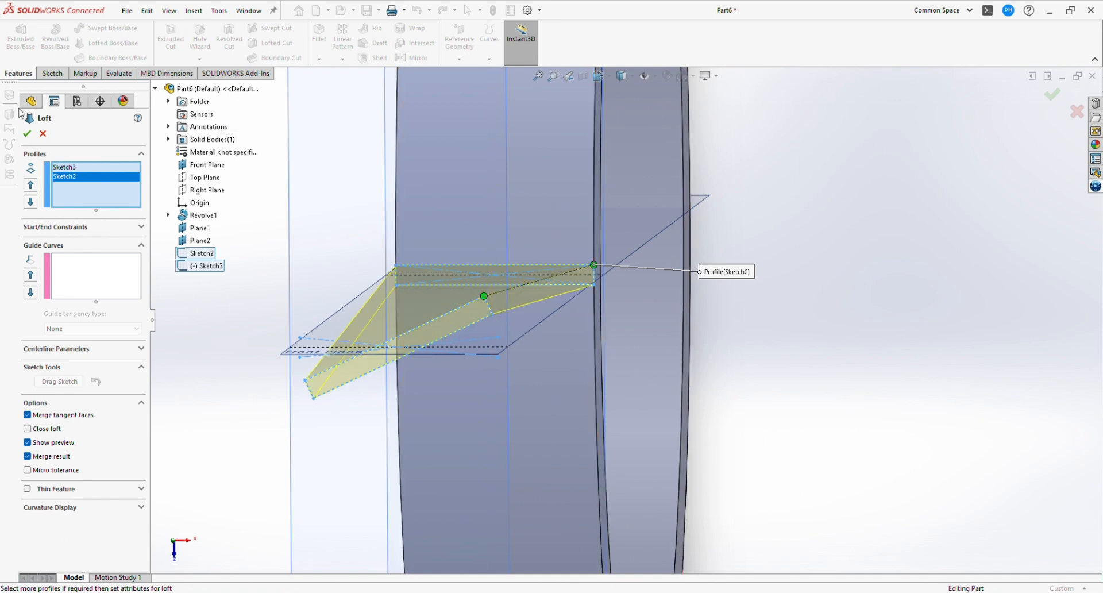
left_click(27, 133)
Create a circular pattern of the lofted blade body around the ring's outer face, with 36 equally spaced instances over 360 degrees
middle_click_drag(609, 344, 687, 322)
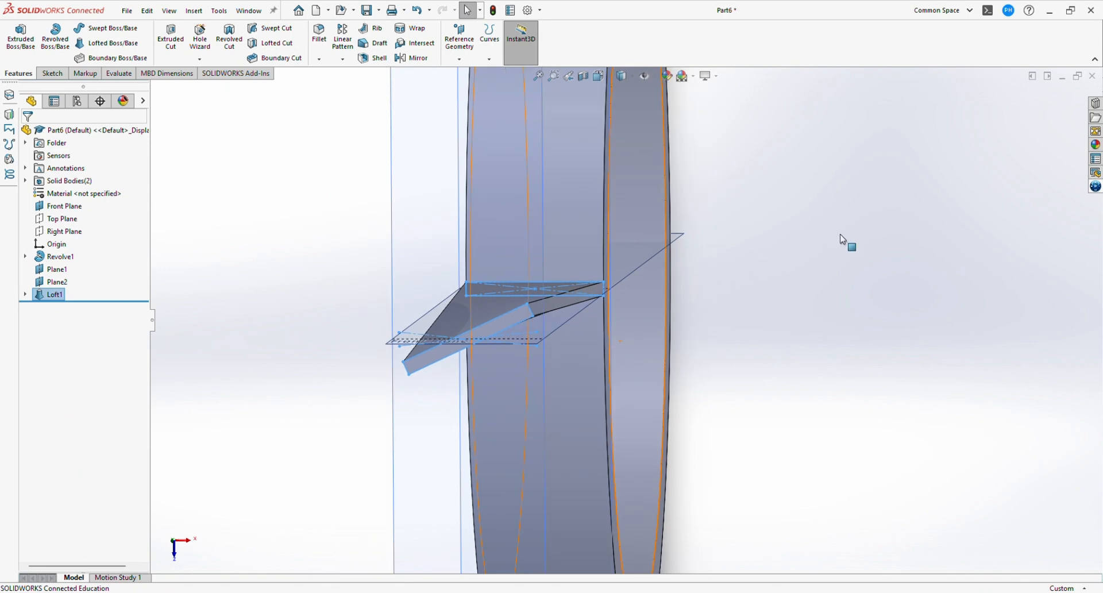
left_click(344, 60)
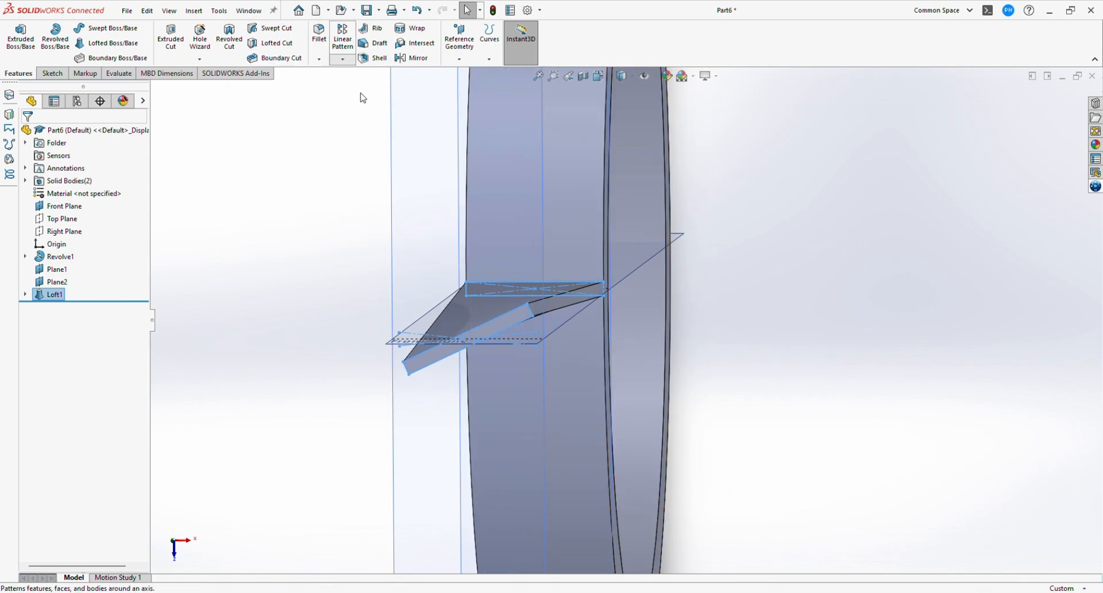
left_click(359, 97)
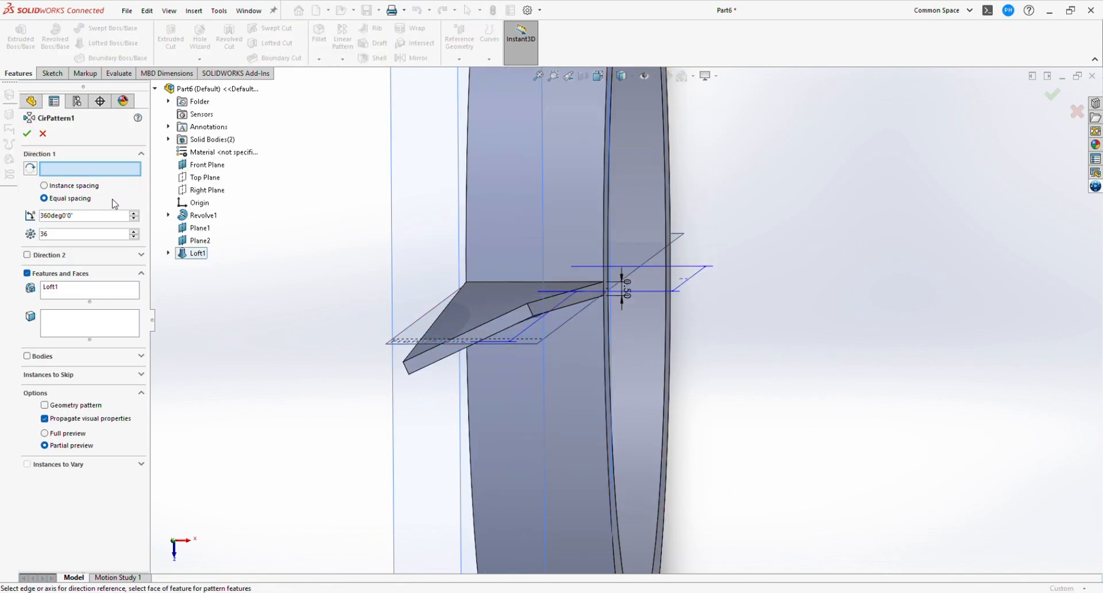
left_click(506, 208)
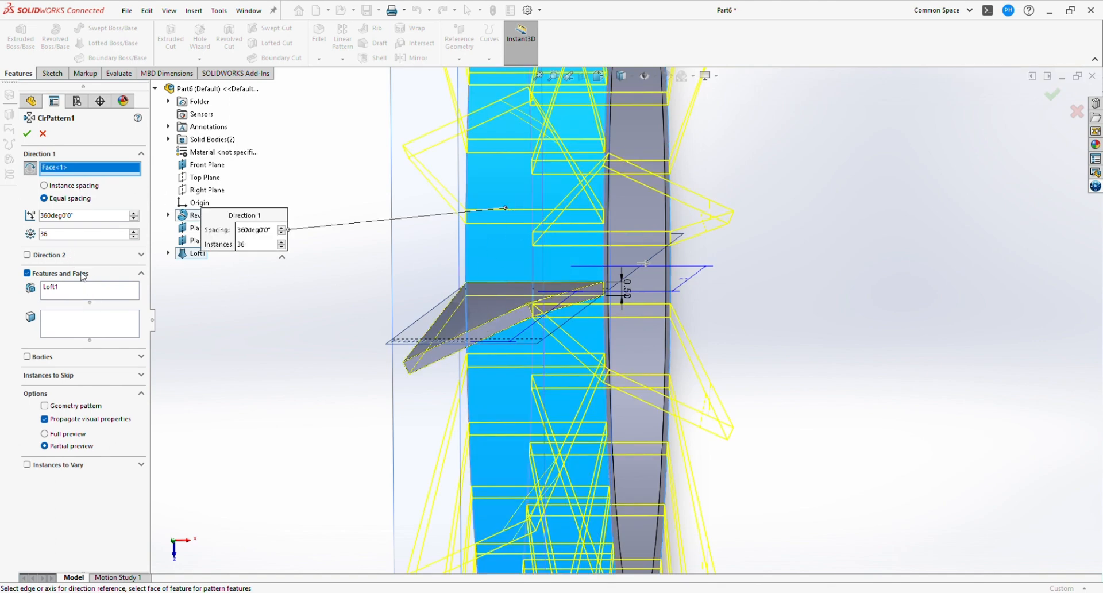
left_click(35, 276)
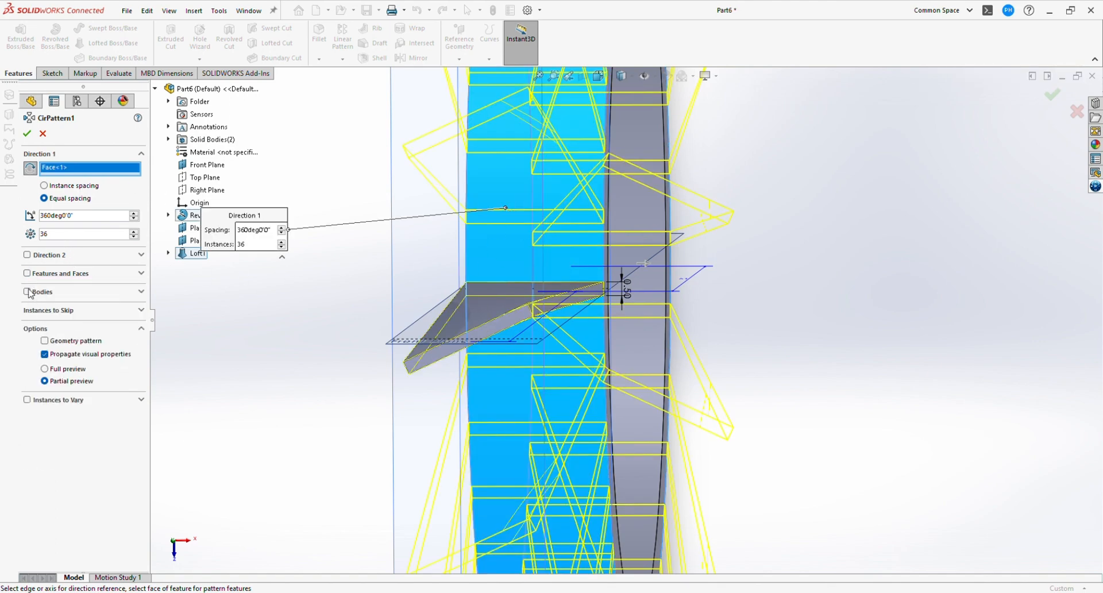
left_click(27, 292)
left_click(480, 317)
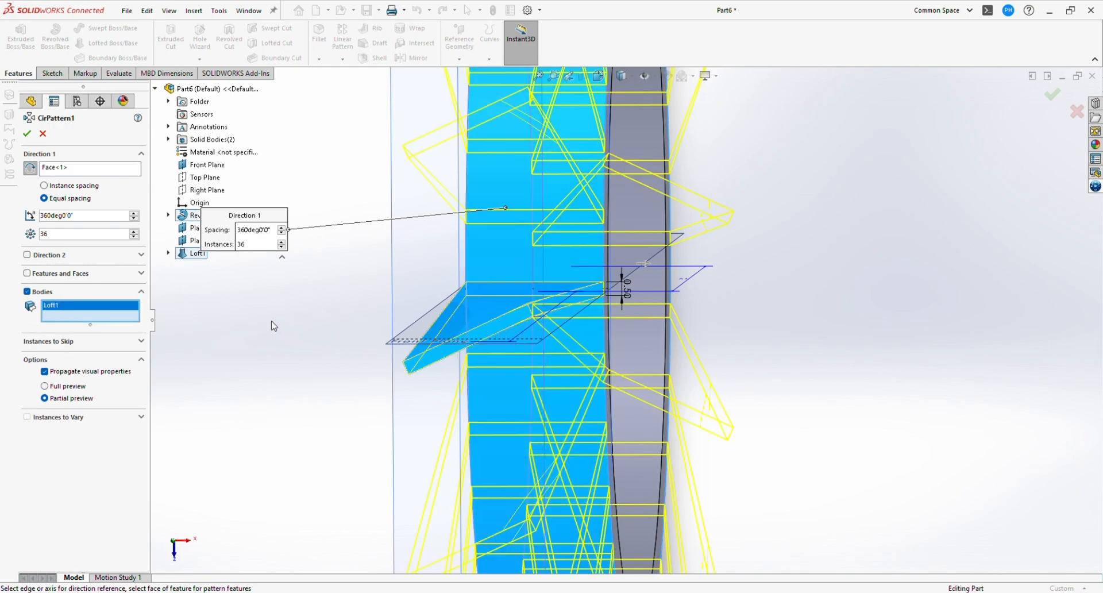
middle_click_drag(355, 357, 352, 305)
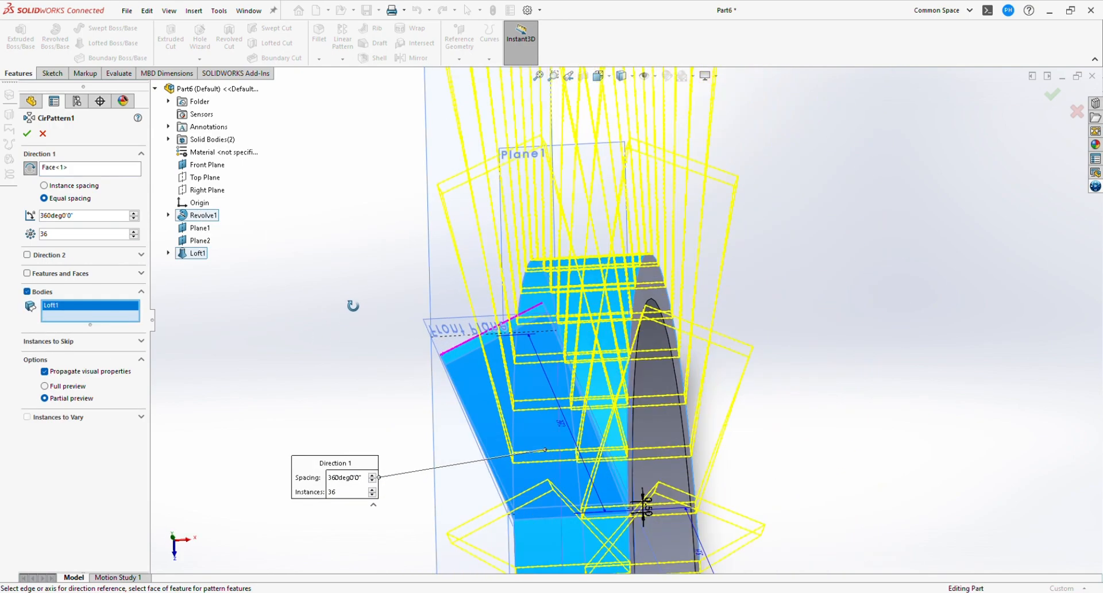
left_click(26, 132)
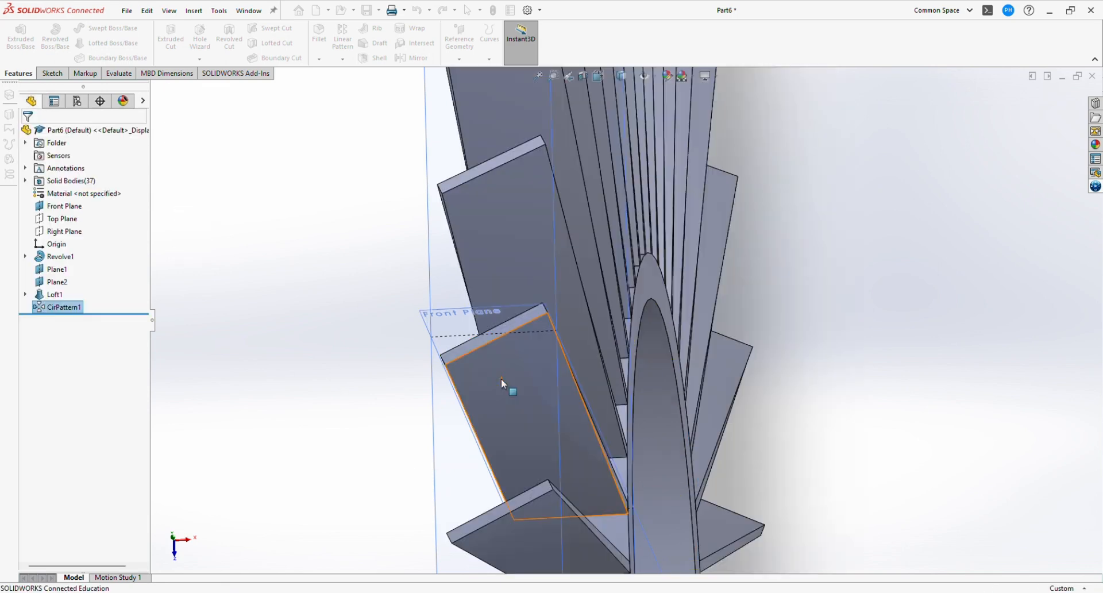
key("f")
middle_click_drag(503, 388, 608, 290)
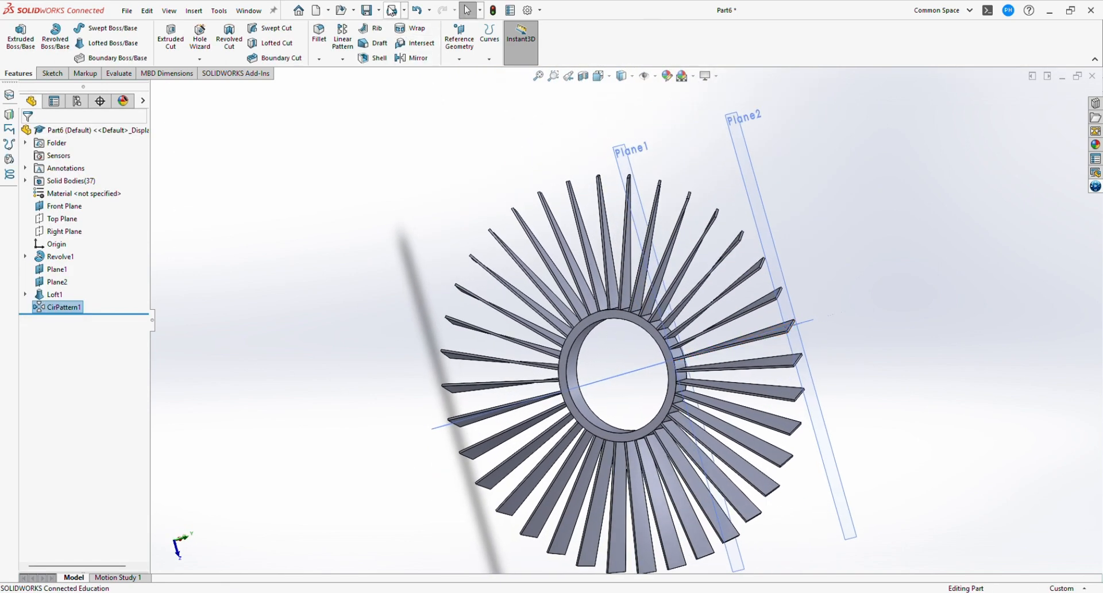
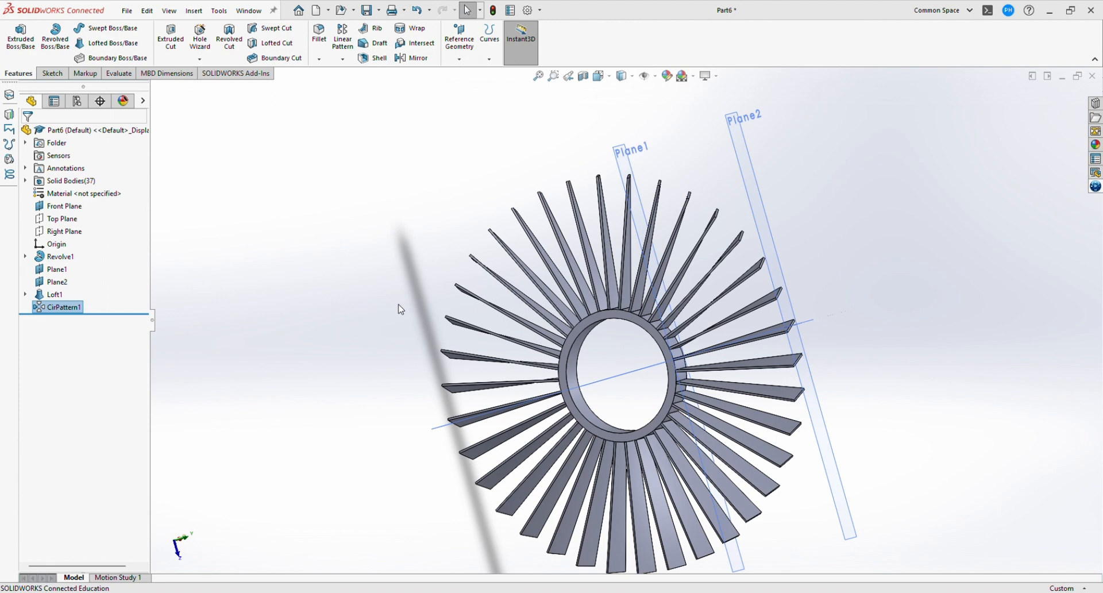
Set the offset distance of Plane2 from Plane1 to 28 mm
left_click(400, 309)
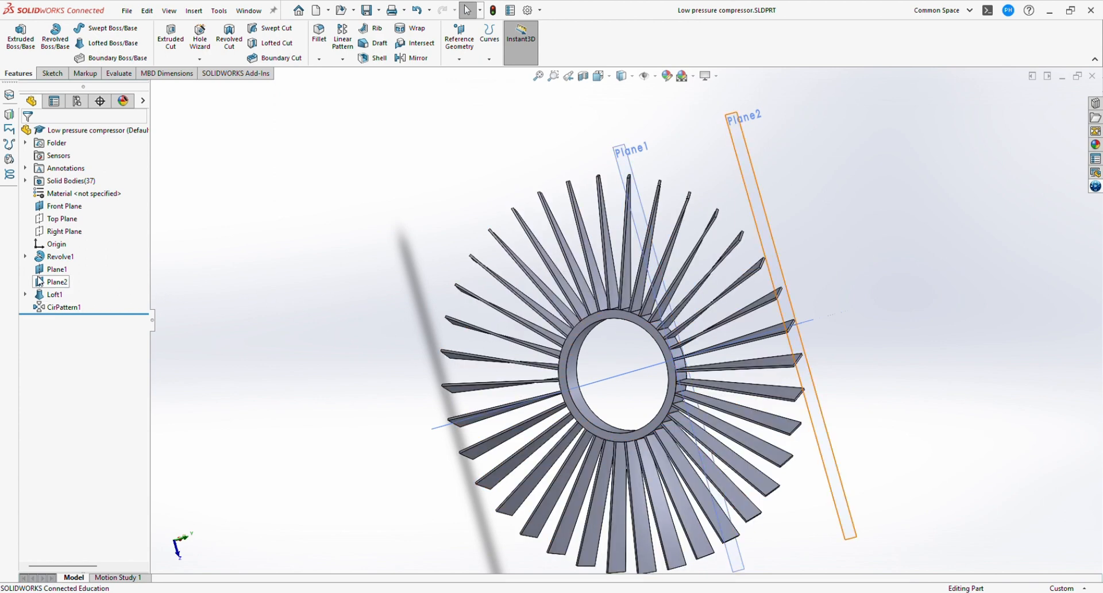
left_click(57, 283)
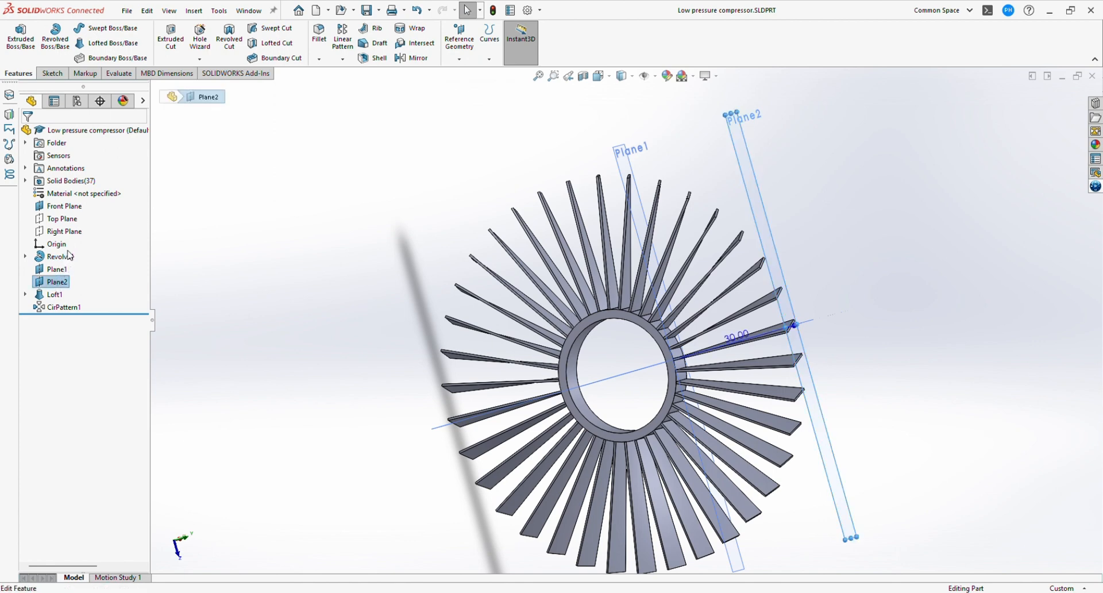
left_click(67, 260)
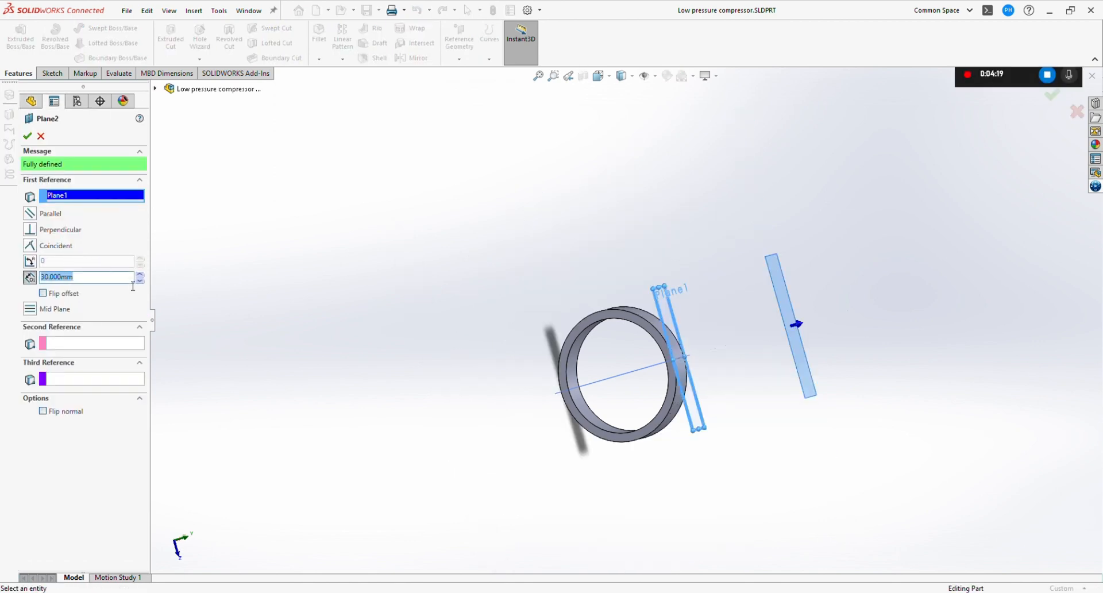
type("28")
key("Return")
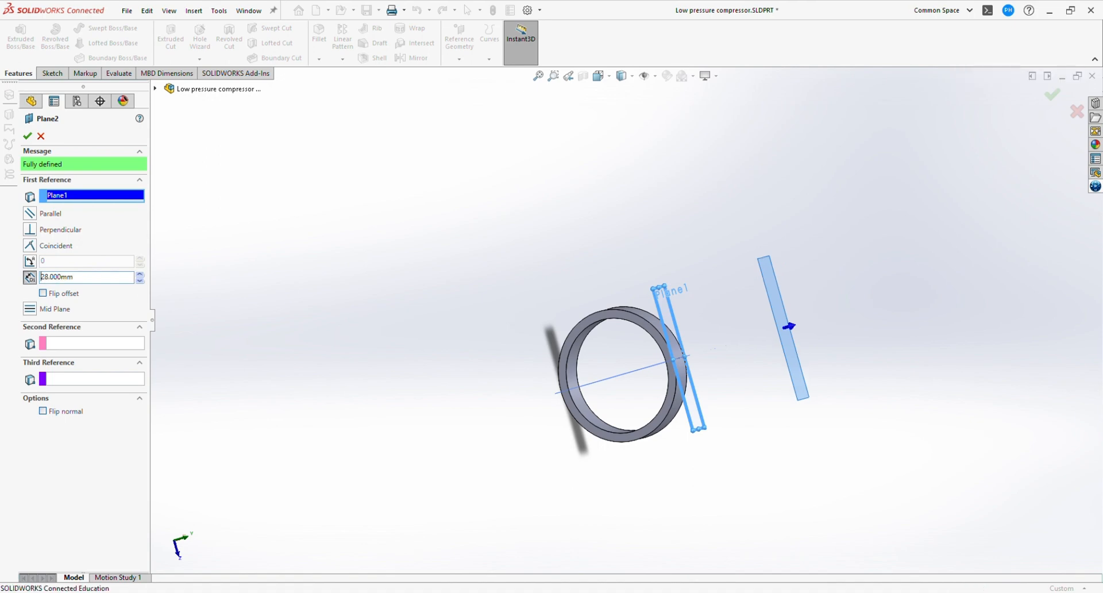
left_click(27, 136)
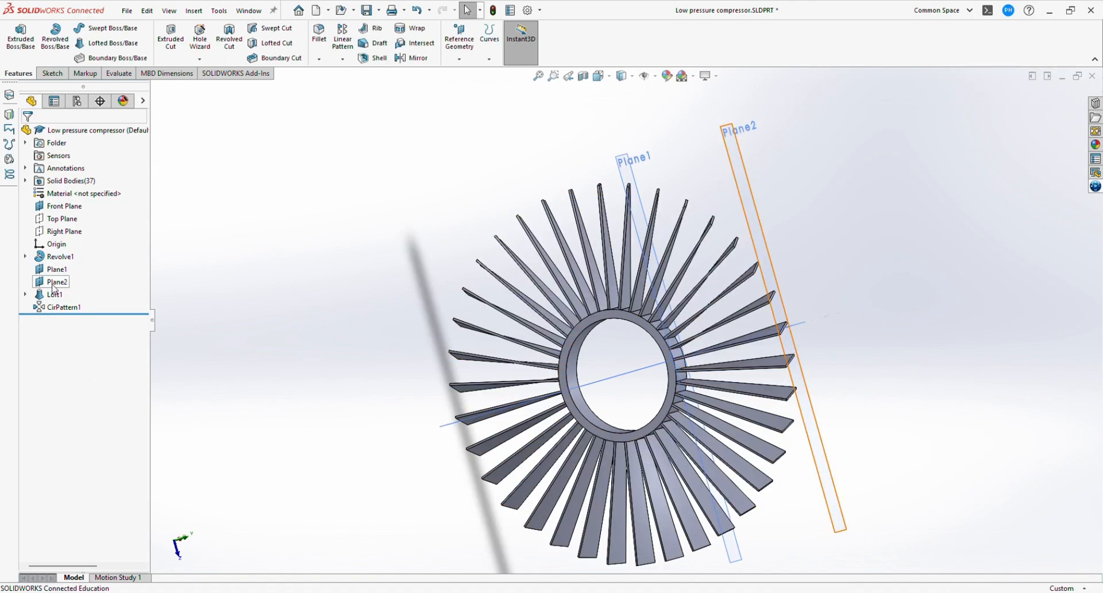
Edit Sketch3 of the blade loft, rotate the four rectangle lines by -50 degrees about the origin, and finish the sketch
left_click(26, 295)
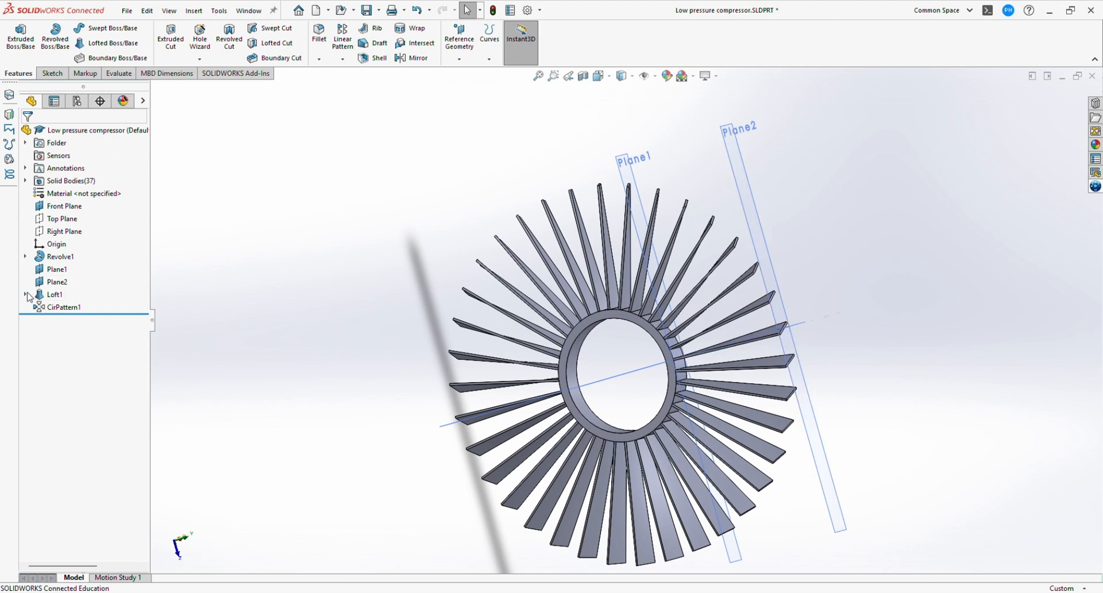
left_click(69, 319)
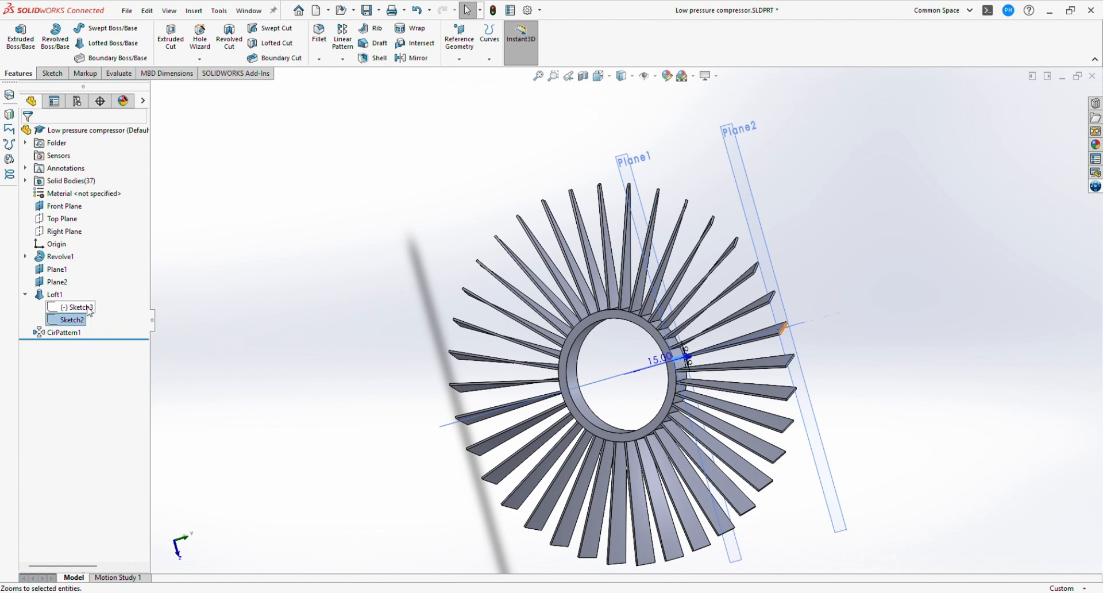
left_click(88, 307)
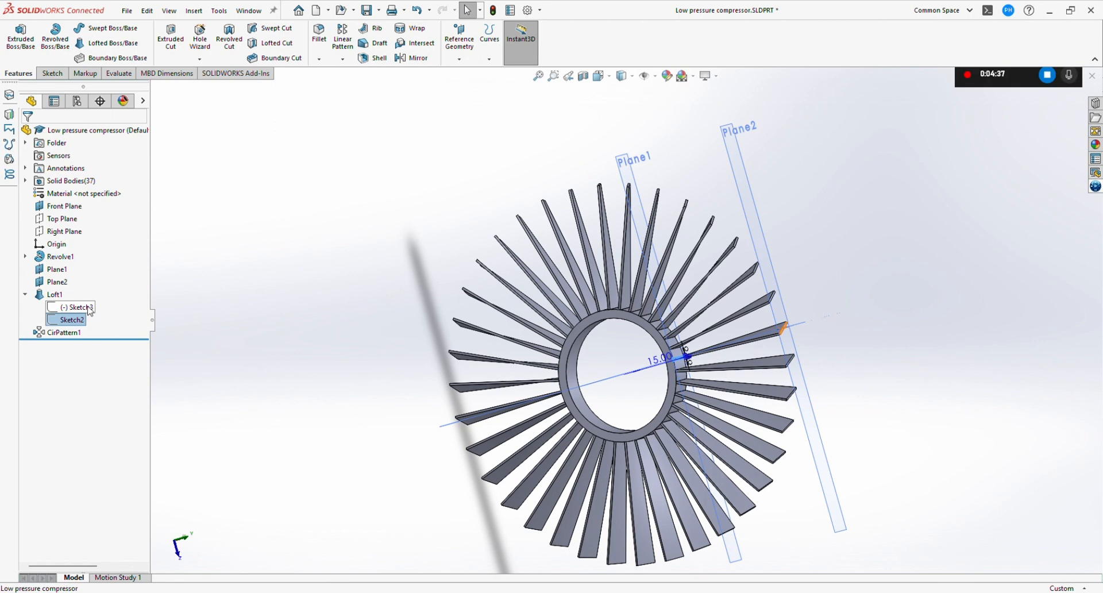
left_click(99, 280)
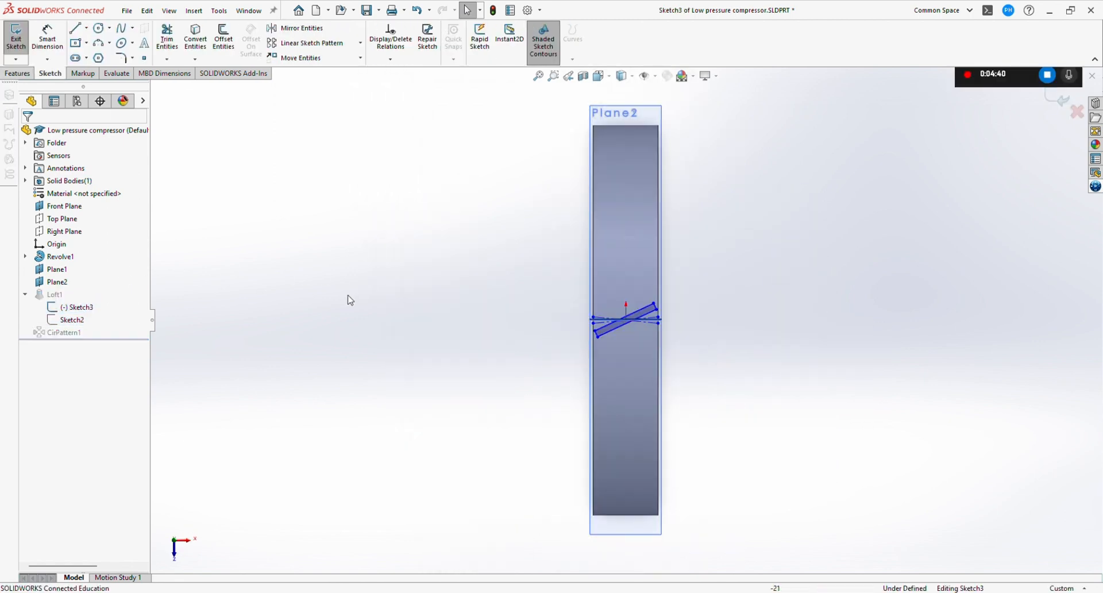
left_click(360, 57)
left_click(323, 106)
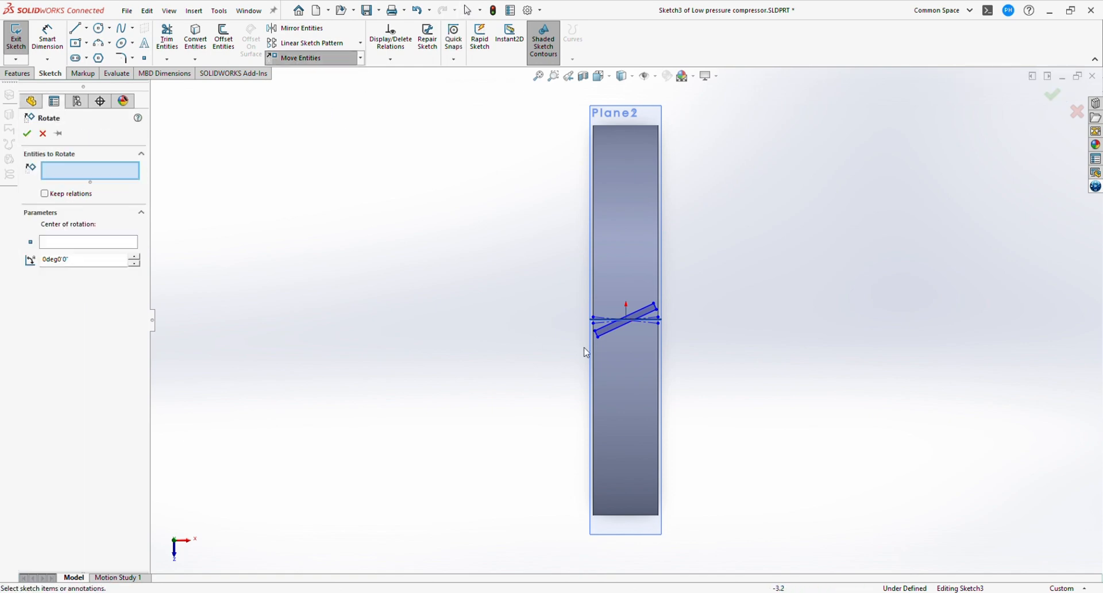
scroll(614, 322, "down", 3)
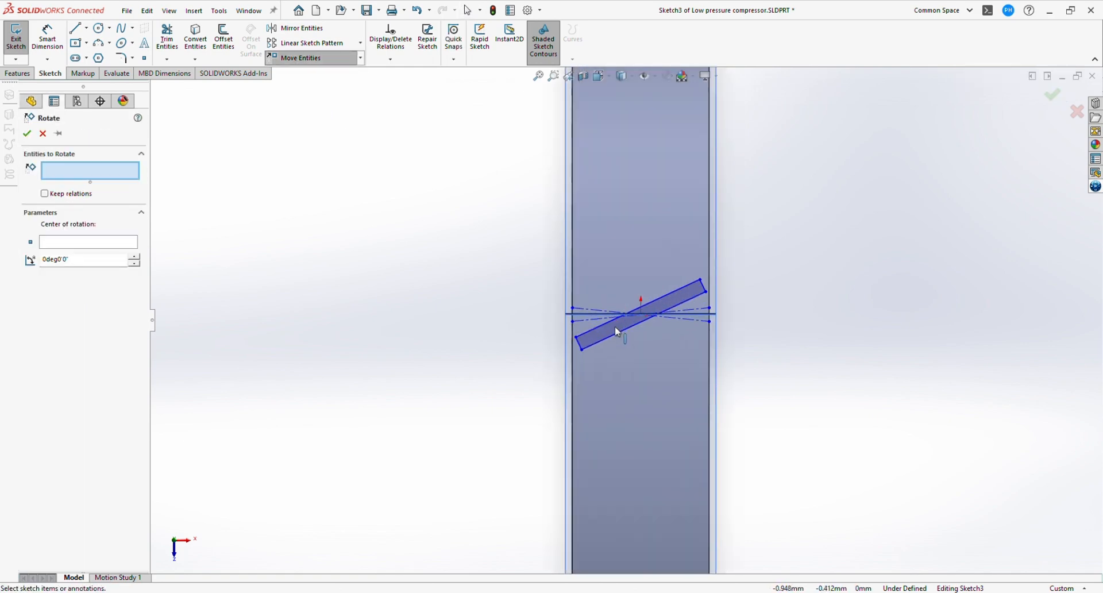
left_click(614, 326)
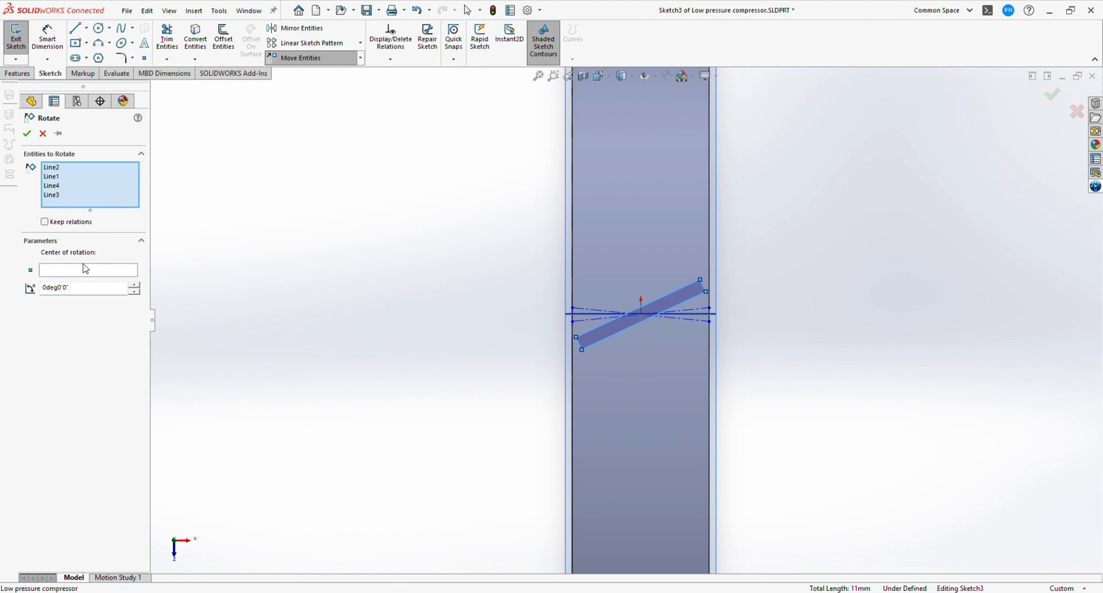
left_click(86, 270)
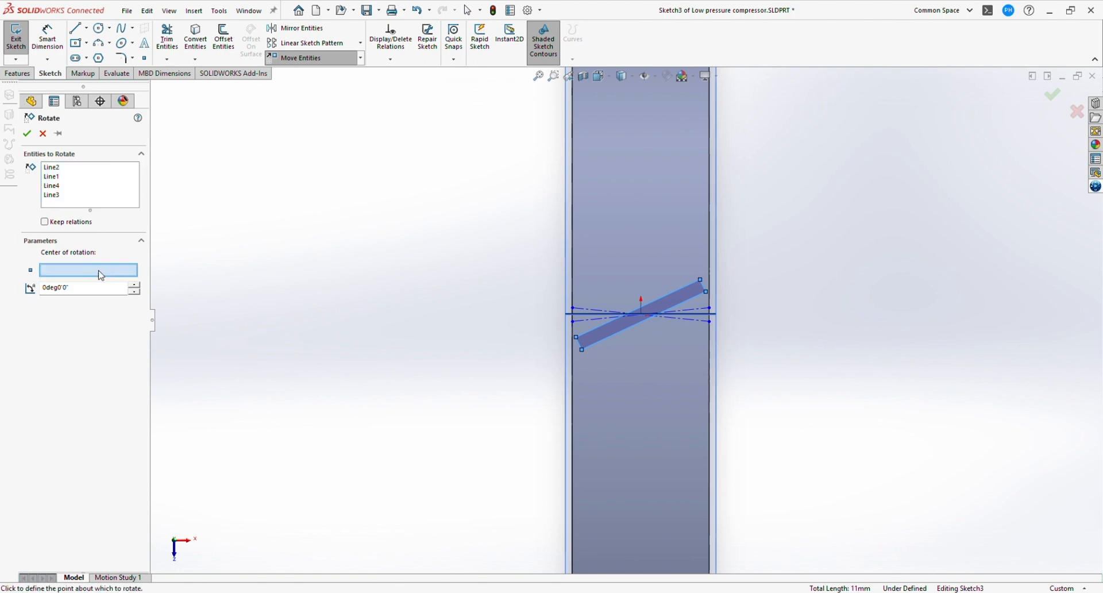
left_click(641, 315)
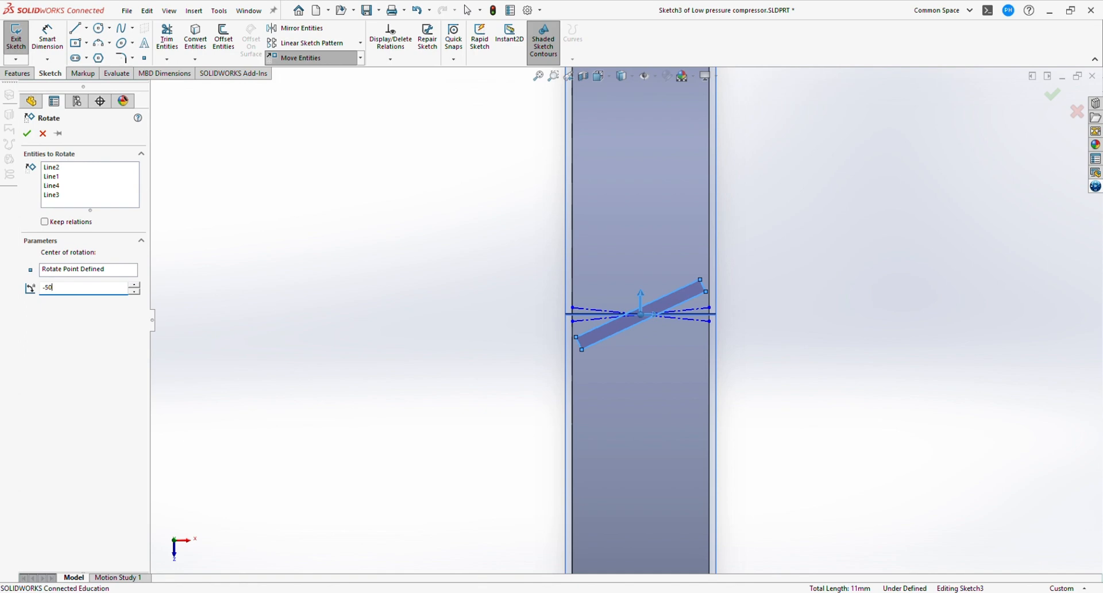
key("Return")
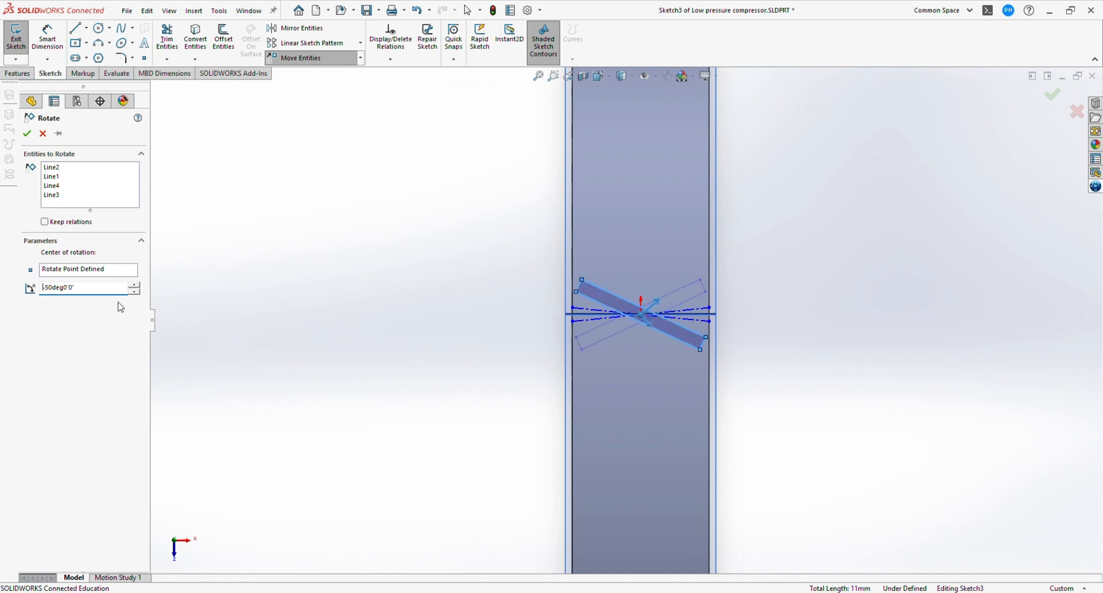
left_click(27, 134)
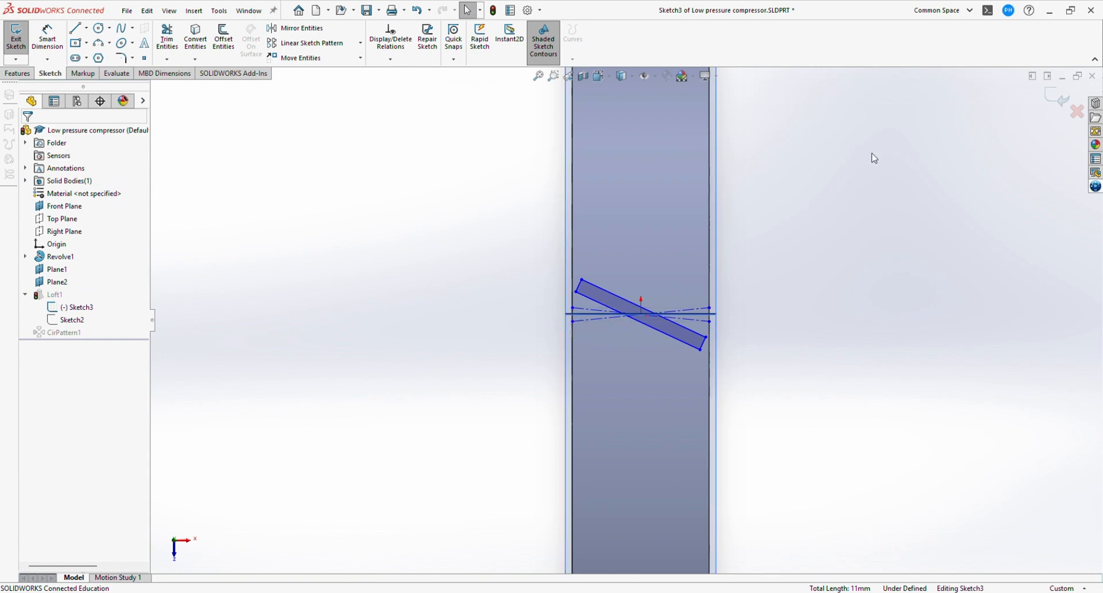
left_click(1057, 98)
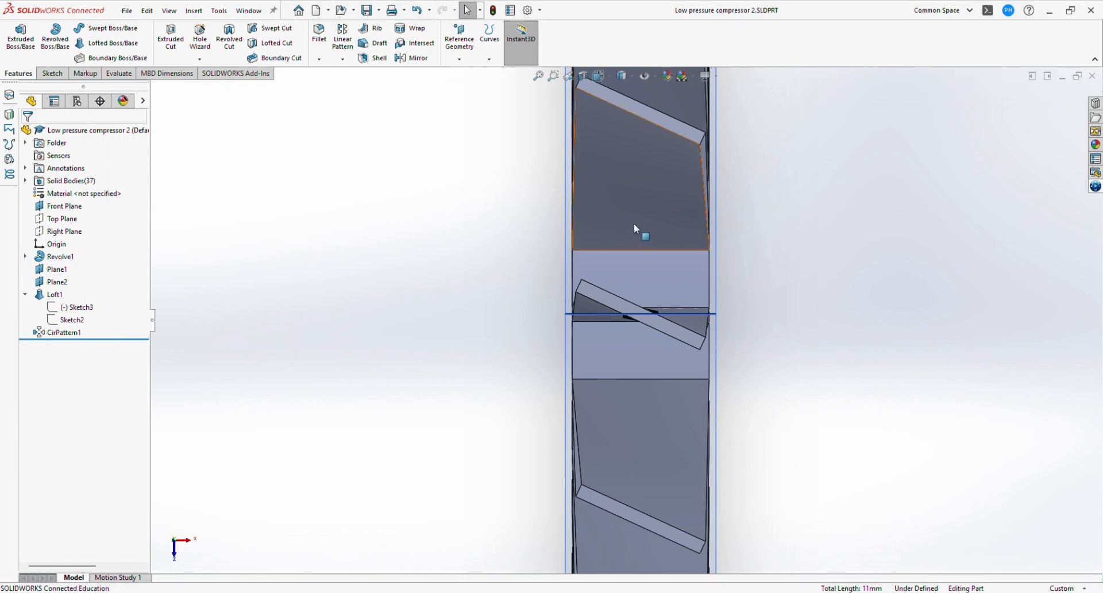
left_click(65, 320)
left_click(78, 295)
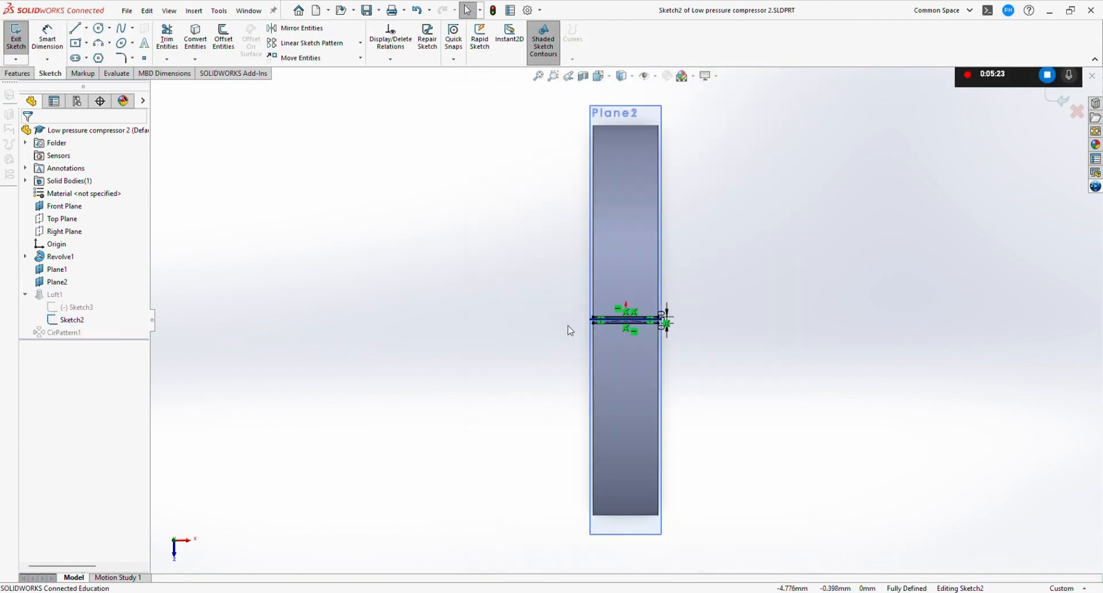
scroll(630, 327, "down", 5)
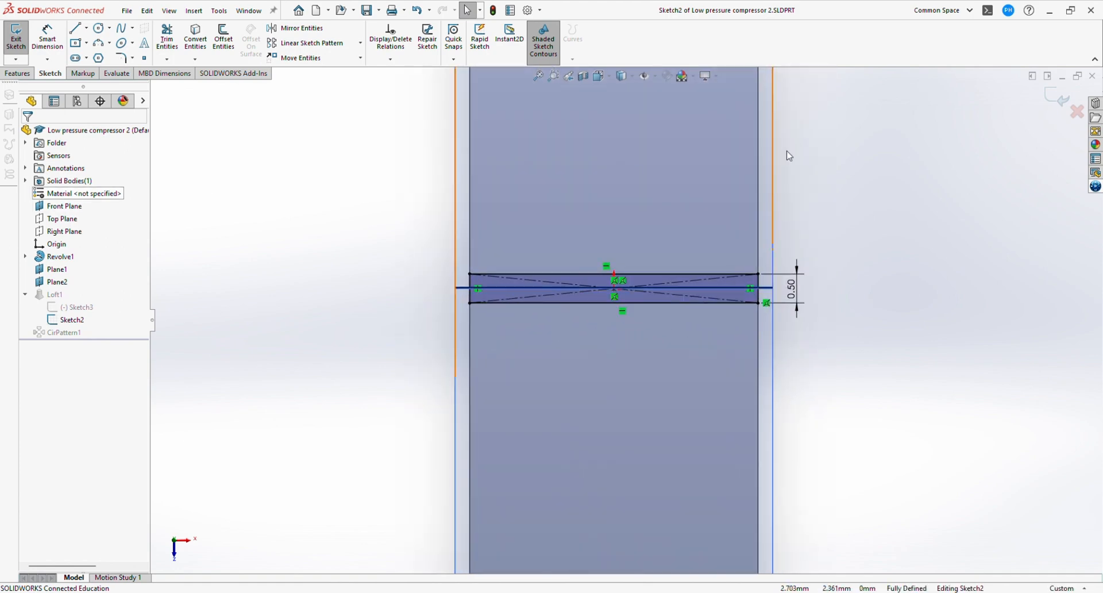
left_click(1056, 98)
Edit Sketch3 of the blade loft, rotate its four rectangle lines 25 degrees about the origin, and finish the sketch
left_click(78, 307)
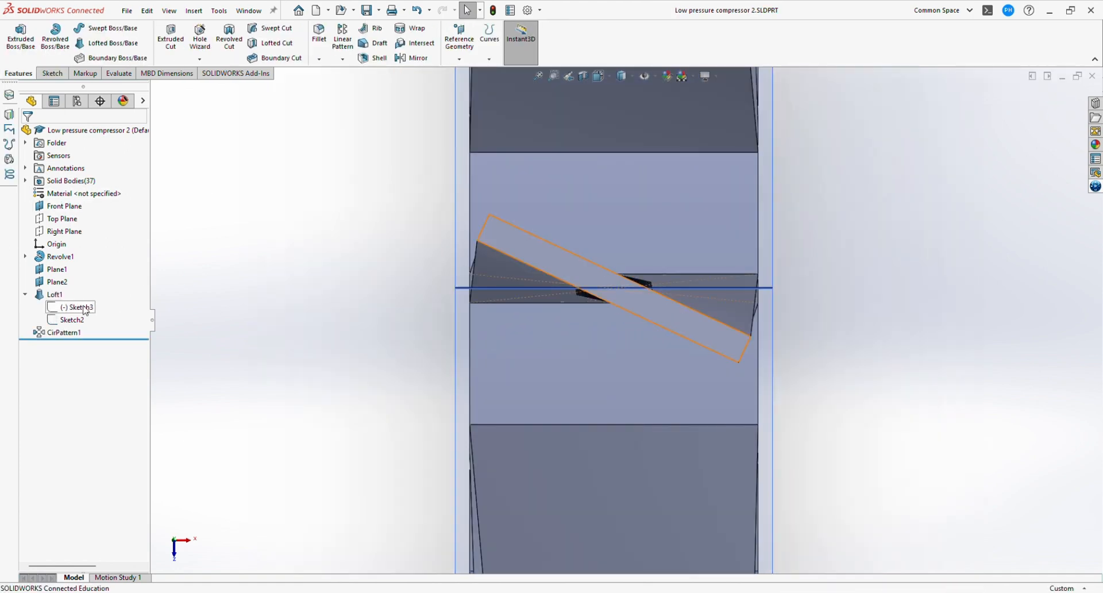
left_click(92, 290)
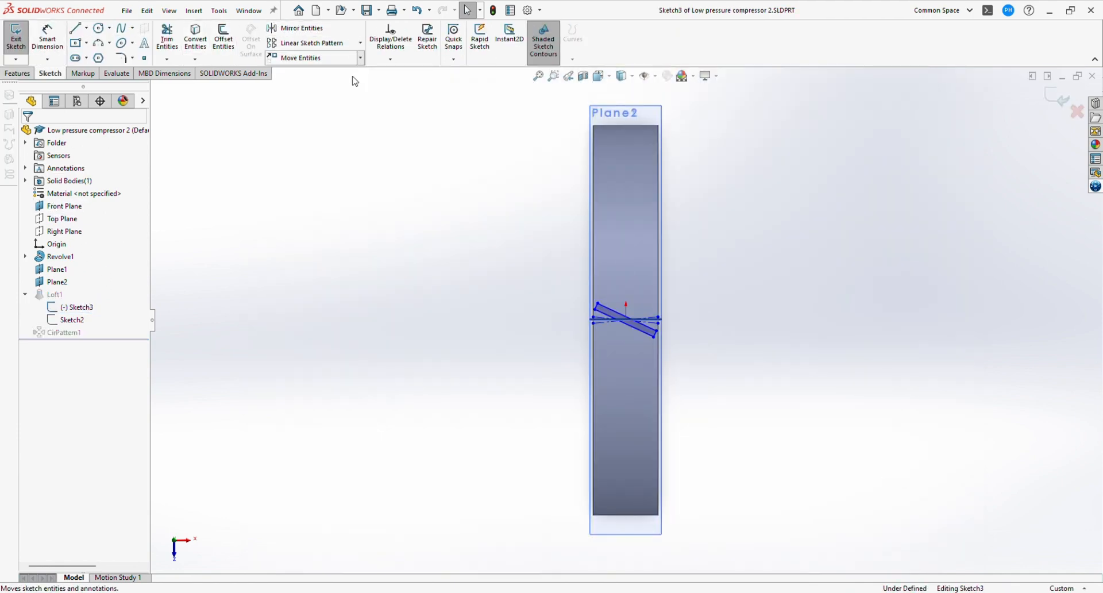
left_click(328, 116)
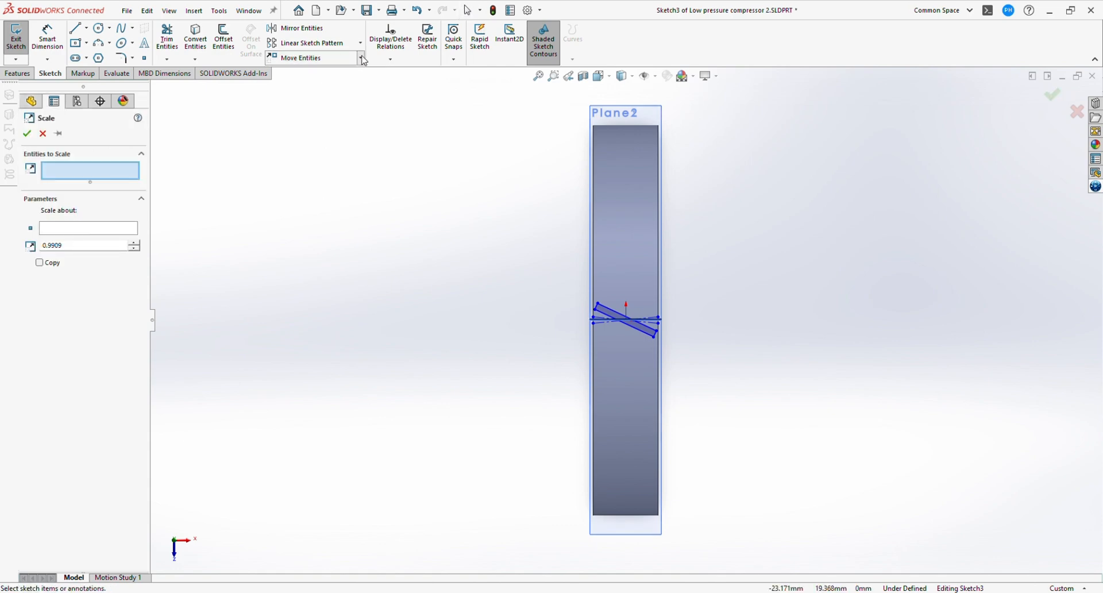
left_click(362, 59)
left_click(330, 99)
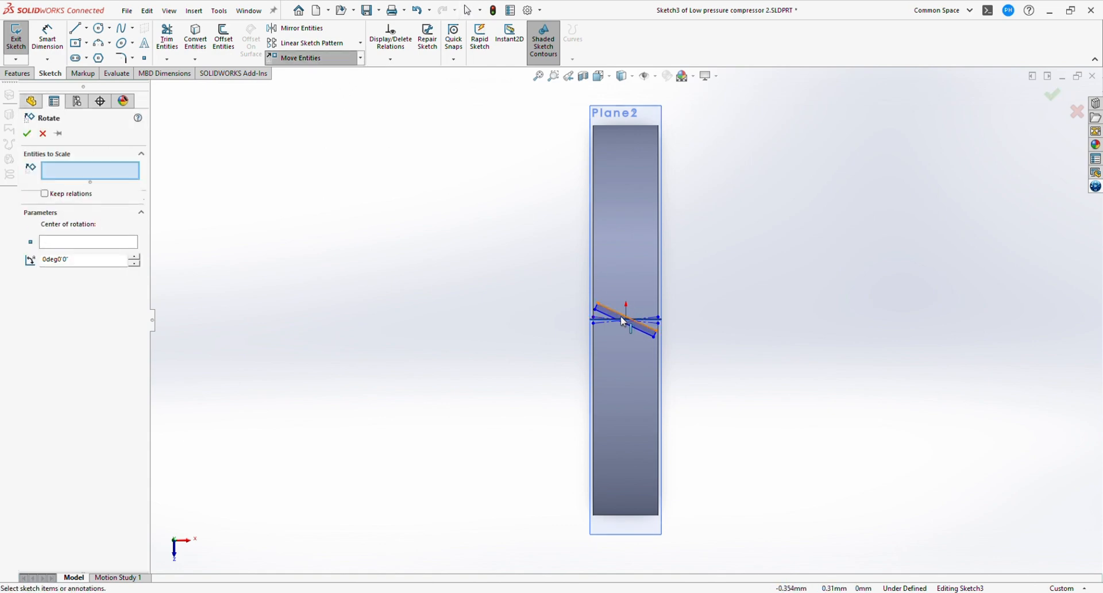
scroll(625, 322, "down", 5)
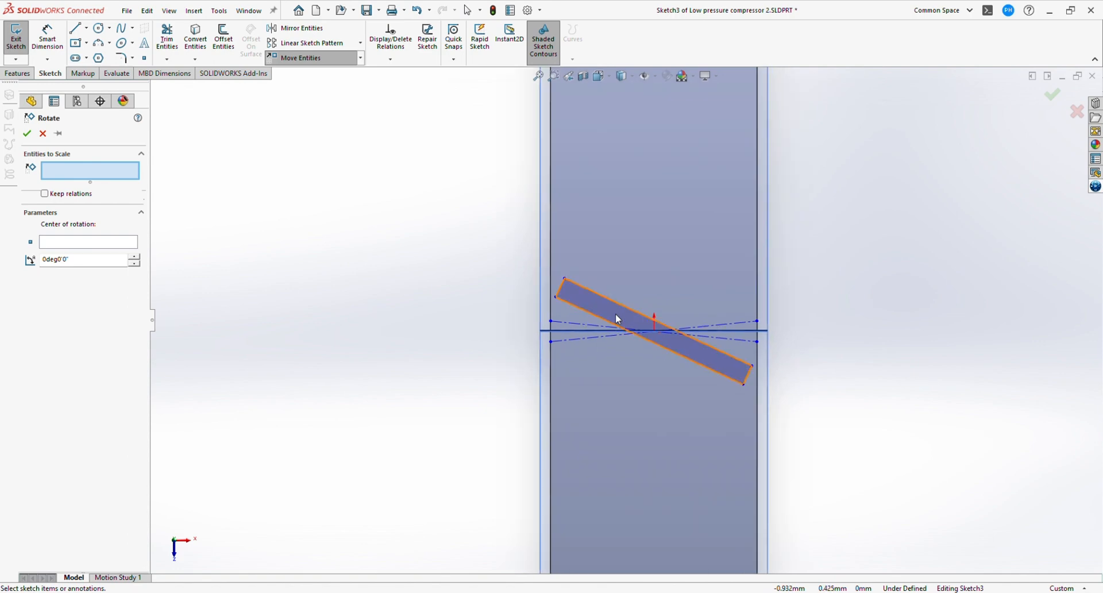
left_click(617, 319)
left_click(101, 271)
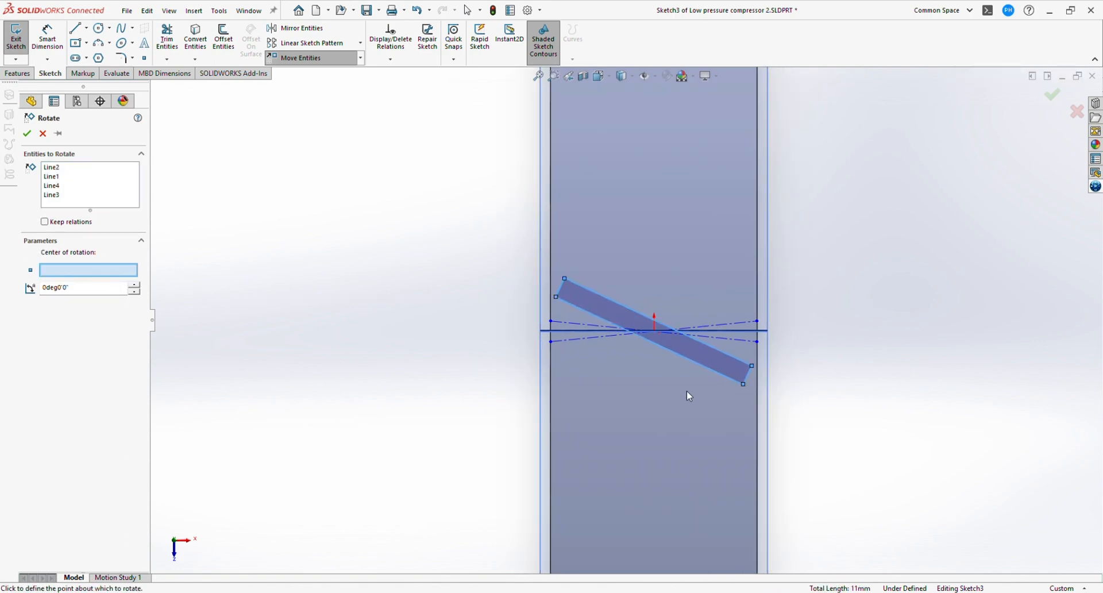
left_click(658, 335)
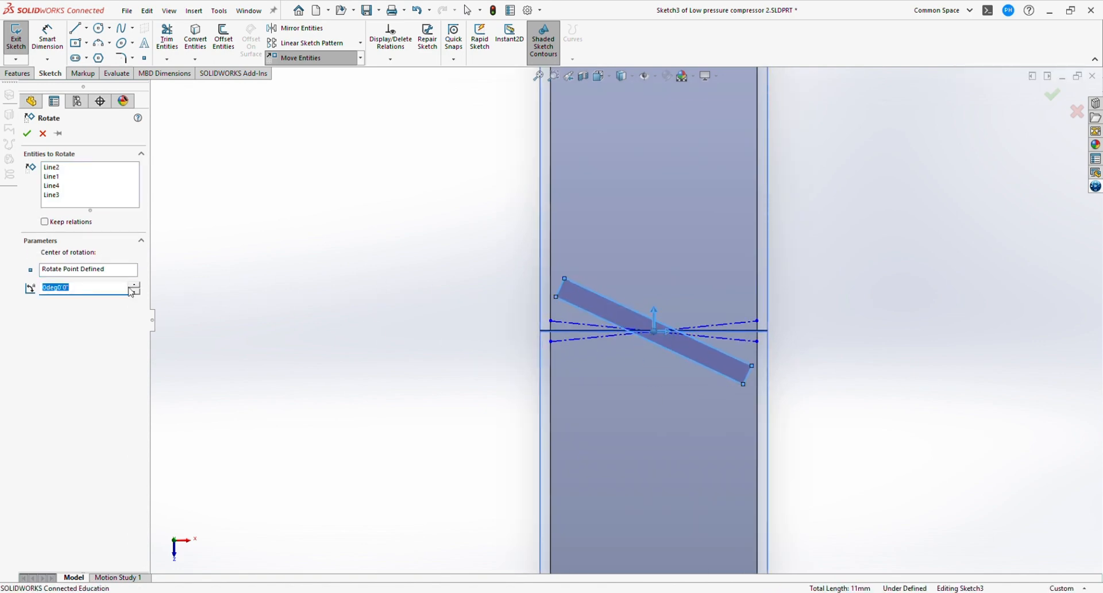
type("25")
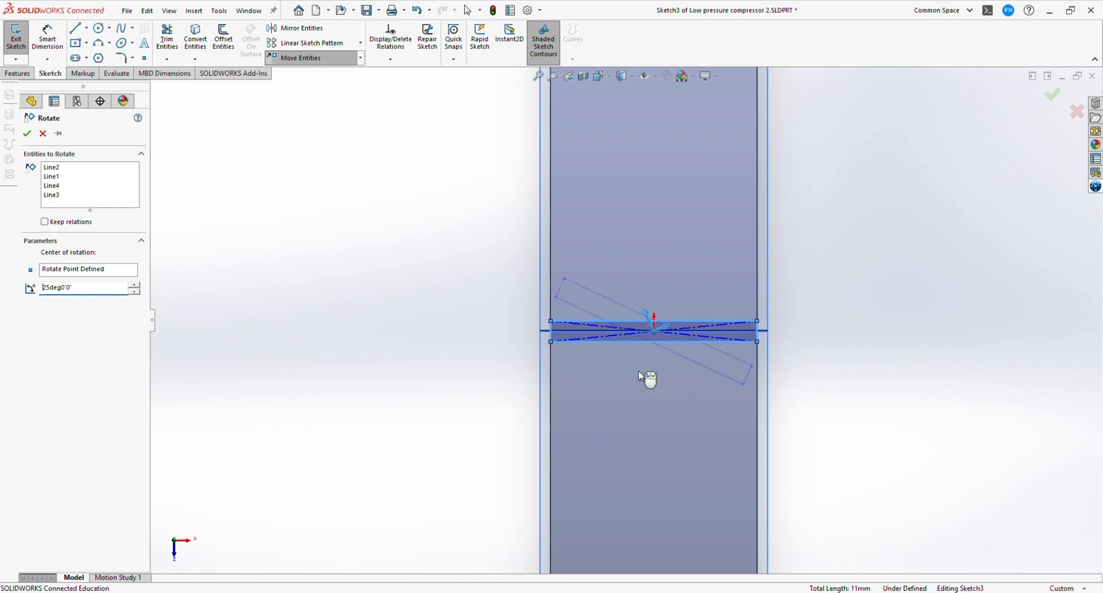
left_click(42, 133)
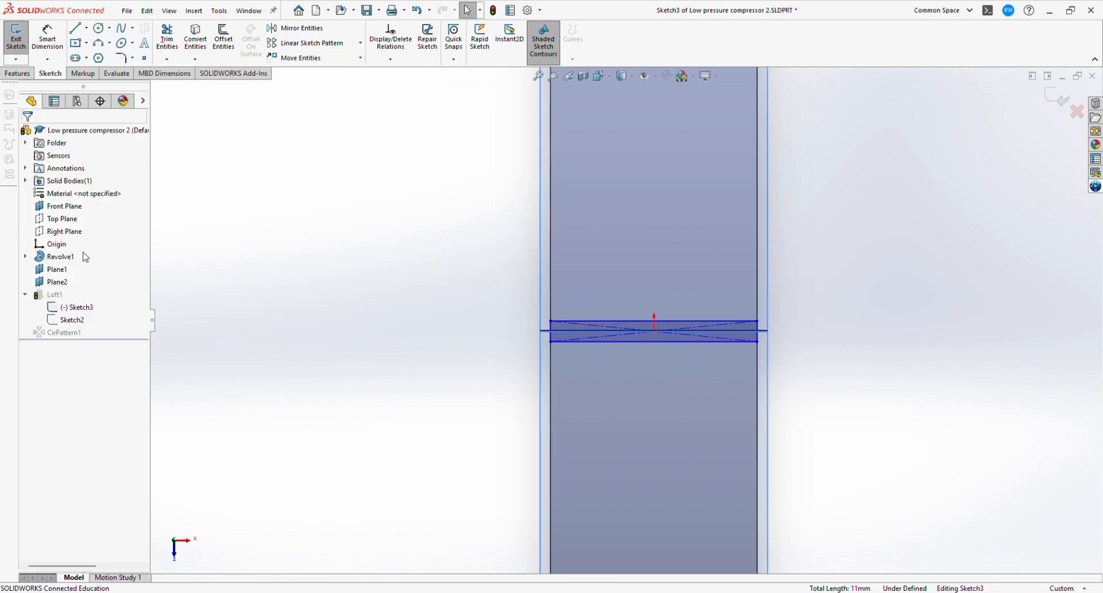
left_click(59, 284)
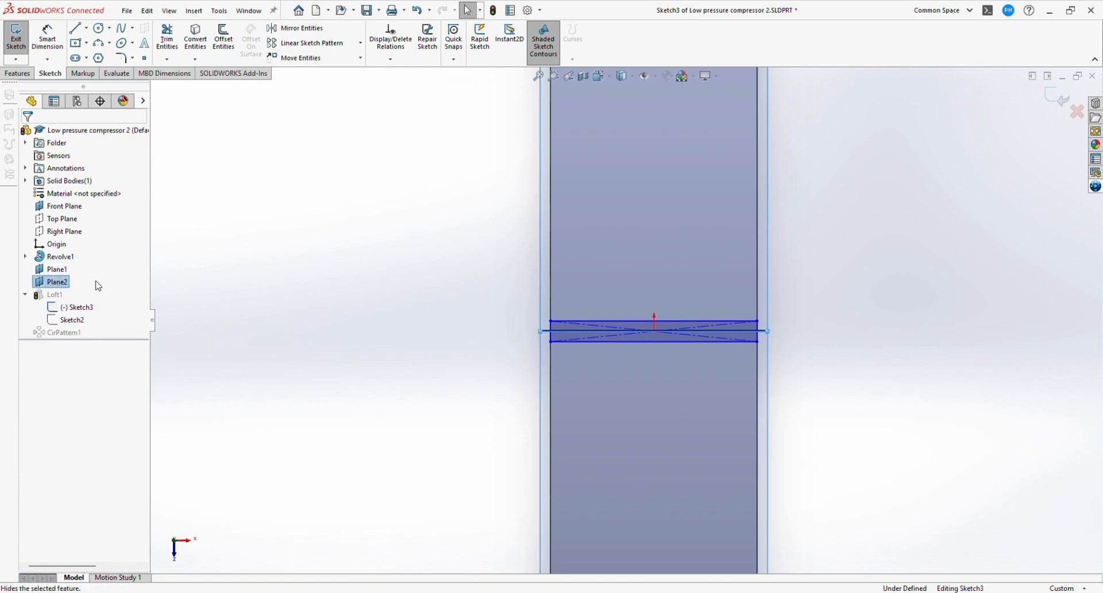
left_click(1056, 99)
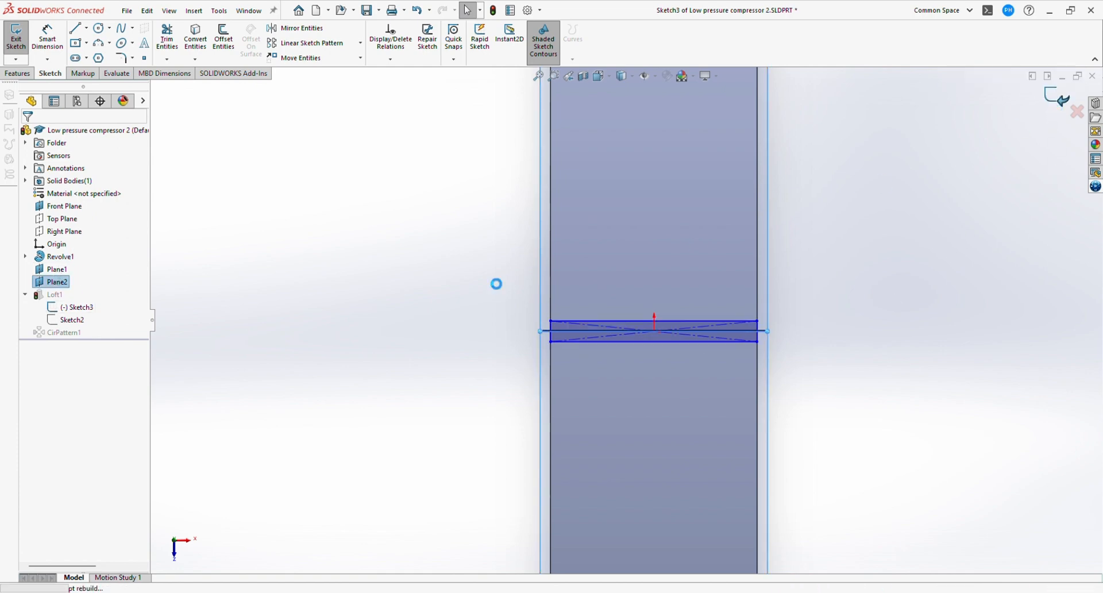
Set the offset distance of Plane2 from Plane1 to 26 mm and save the part
left_click(56, 285)
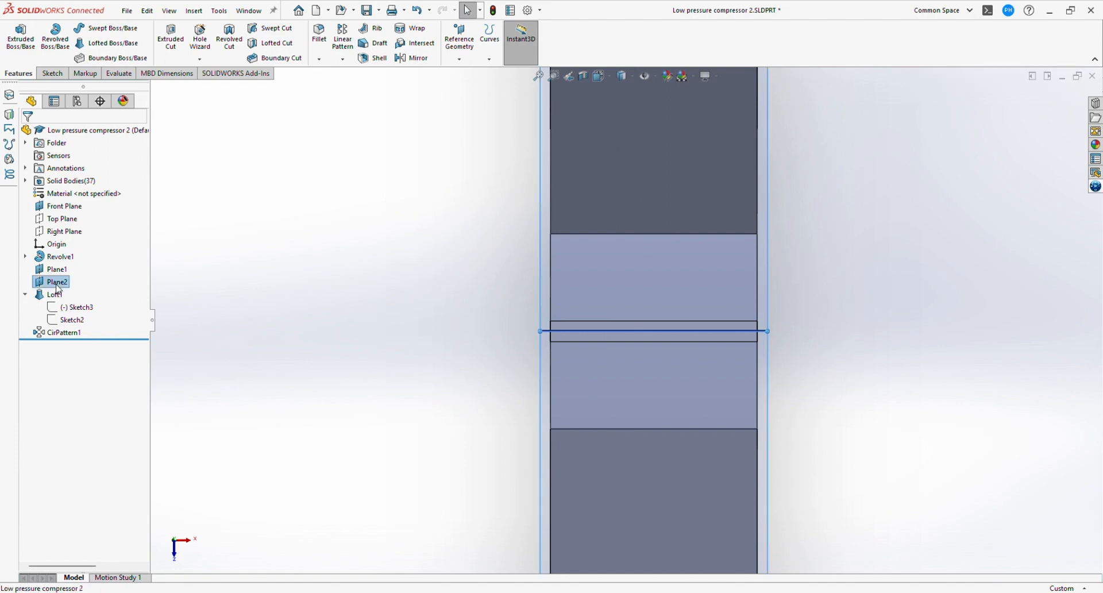
left_click(71, 256)
left_click(116, 277)
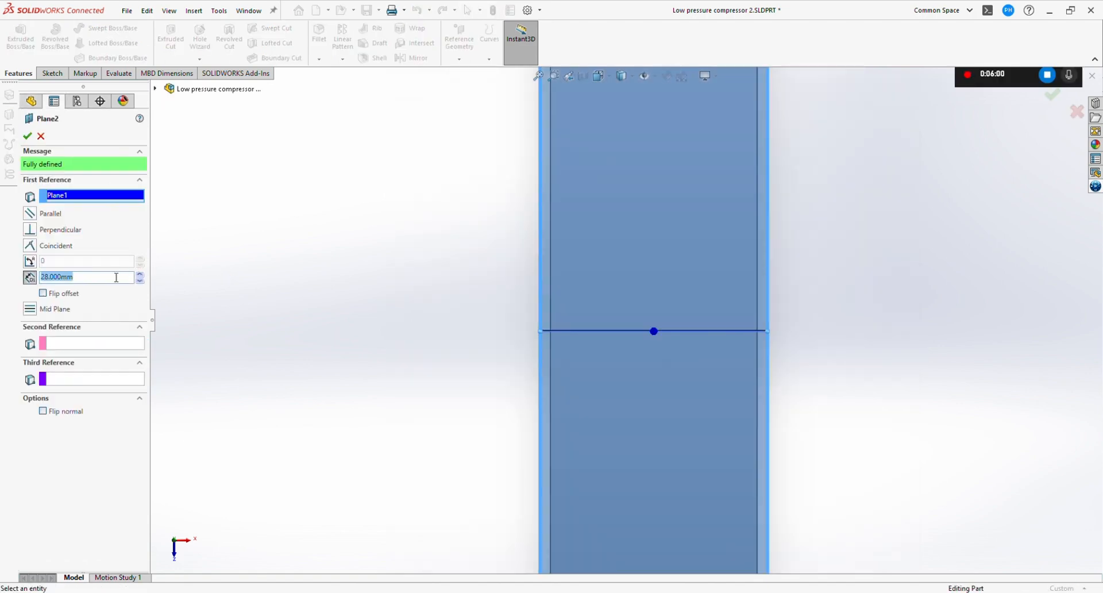
type("26")
key("Return")
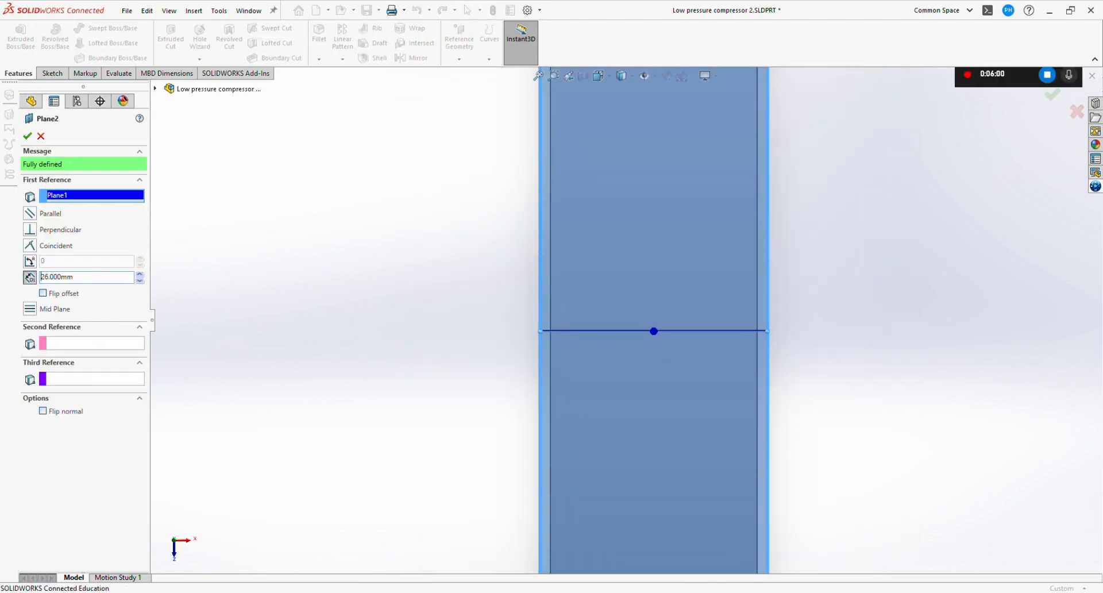
left_click(27, 136)
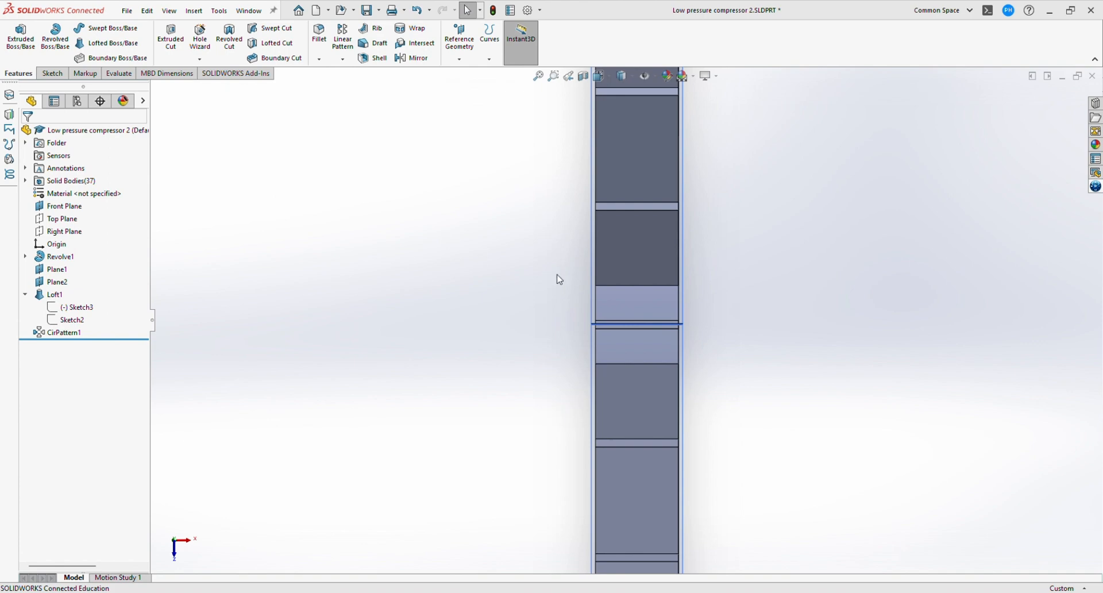
key("ctrl+s")
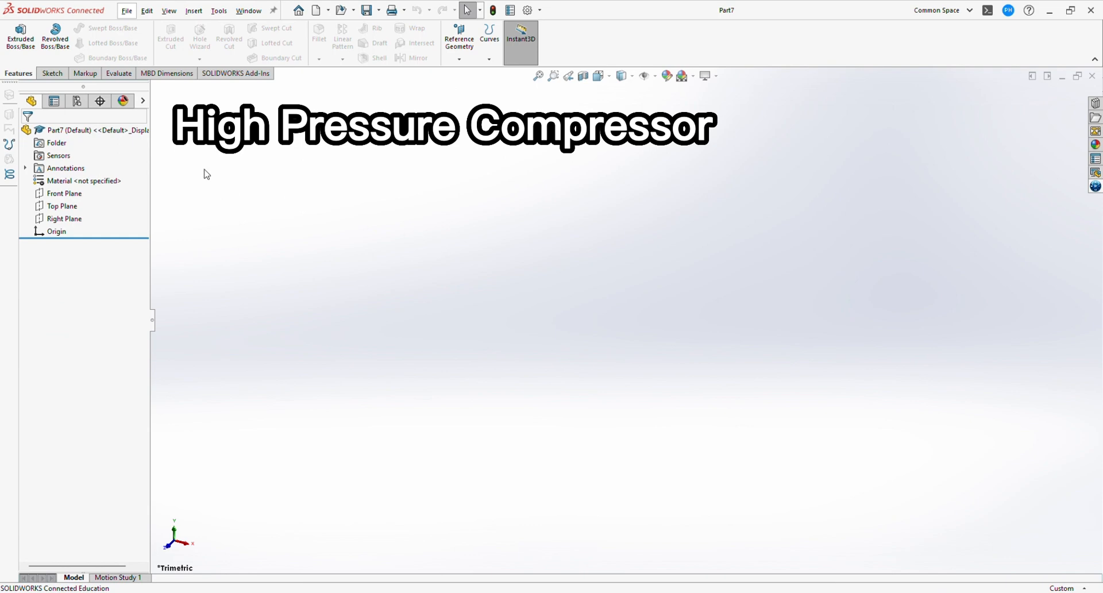
Start a sketch on the Front Plane and draw a horizontal centerline starting at the origin
left_click(60, 193)
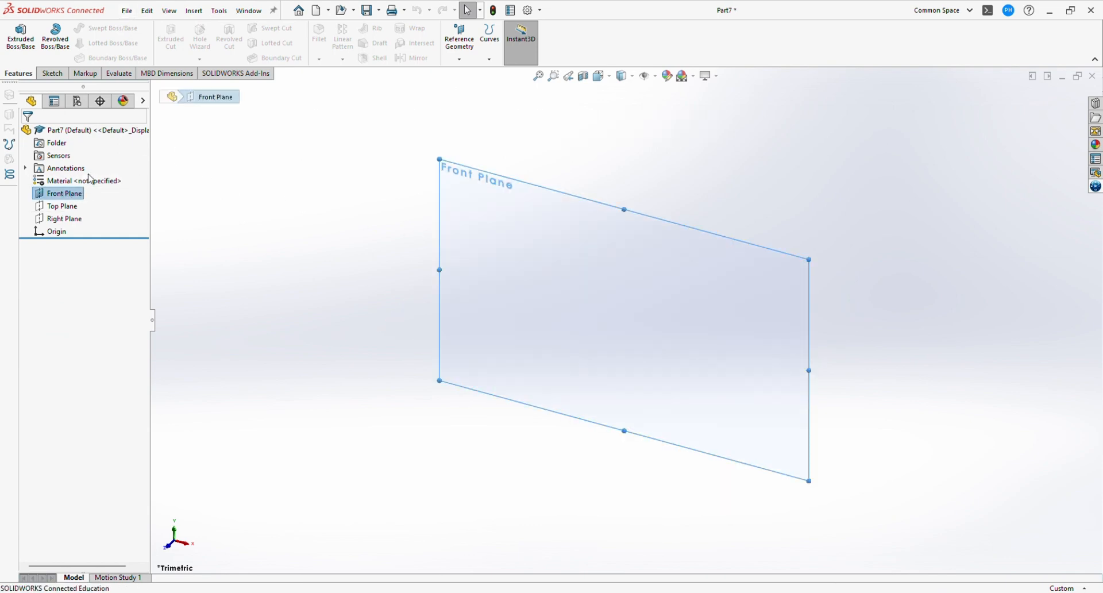
left_click(52, 73)
left_click(16, 34)
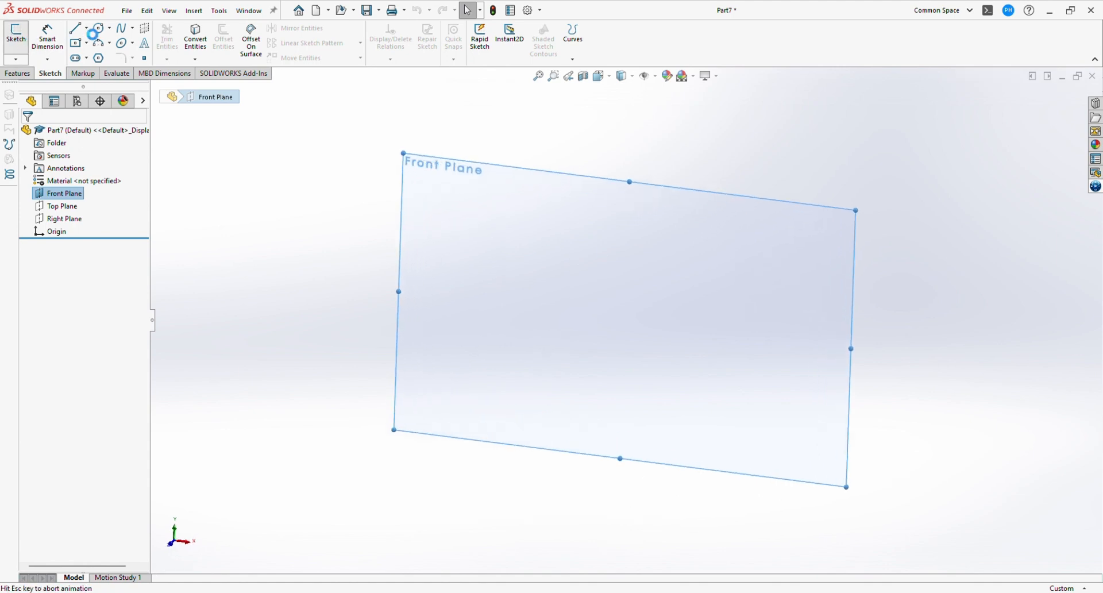
left_click(77, 30)
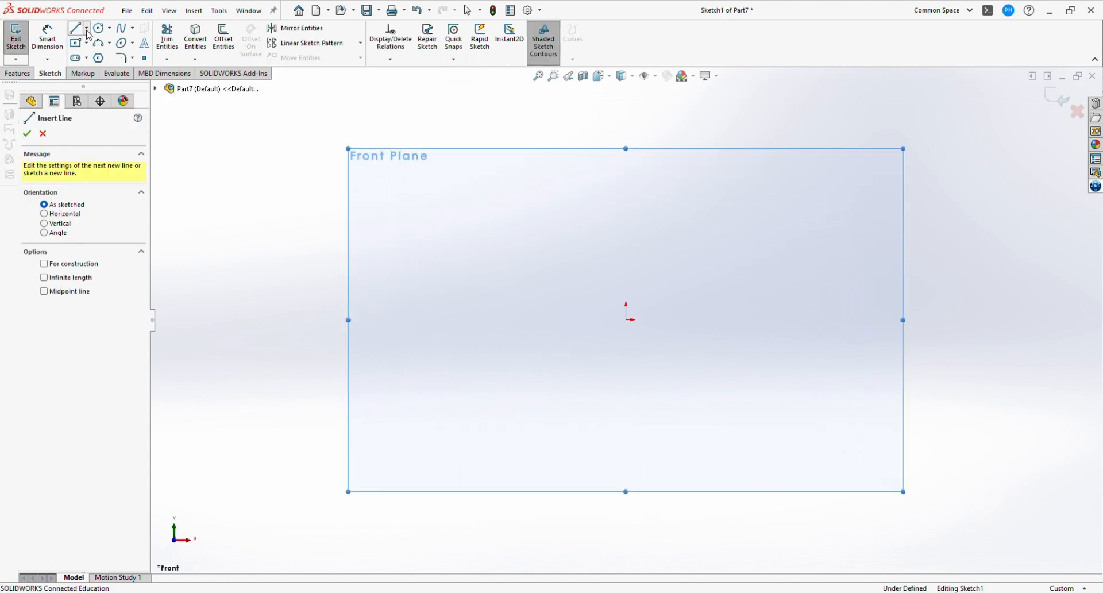
left_click(628, 319)
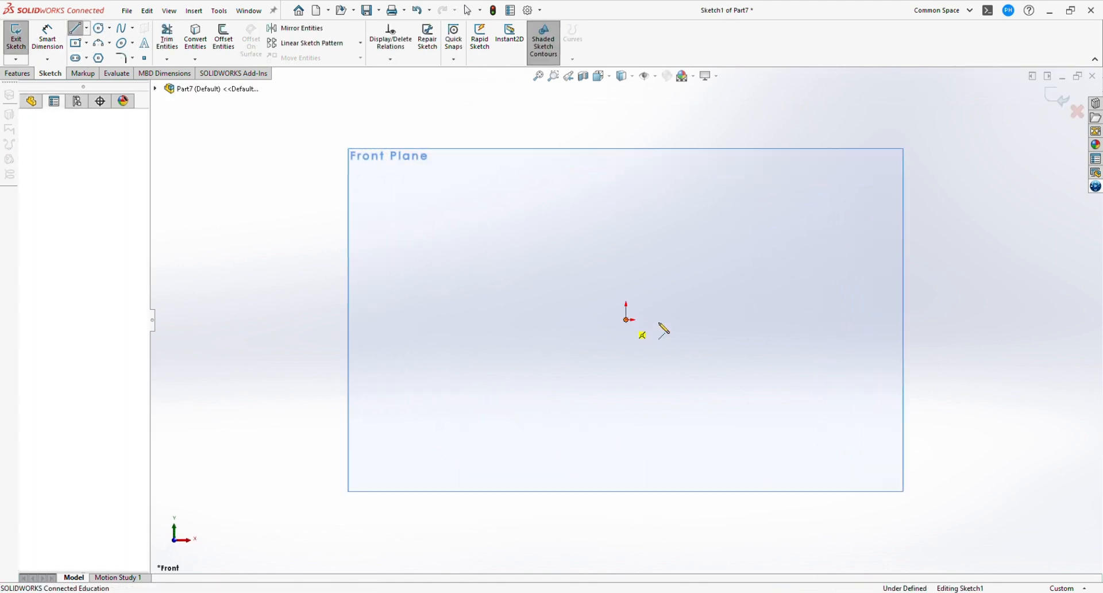
left_click(742, 320)
key("Escape")
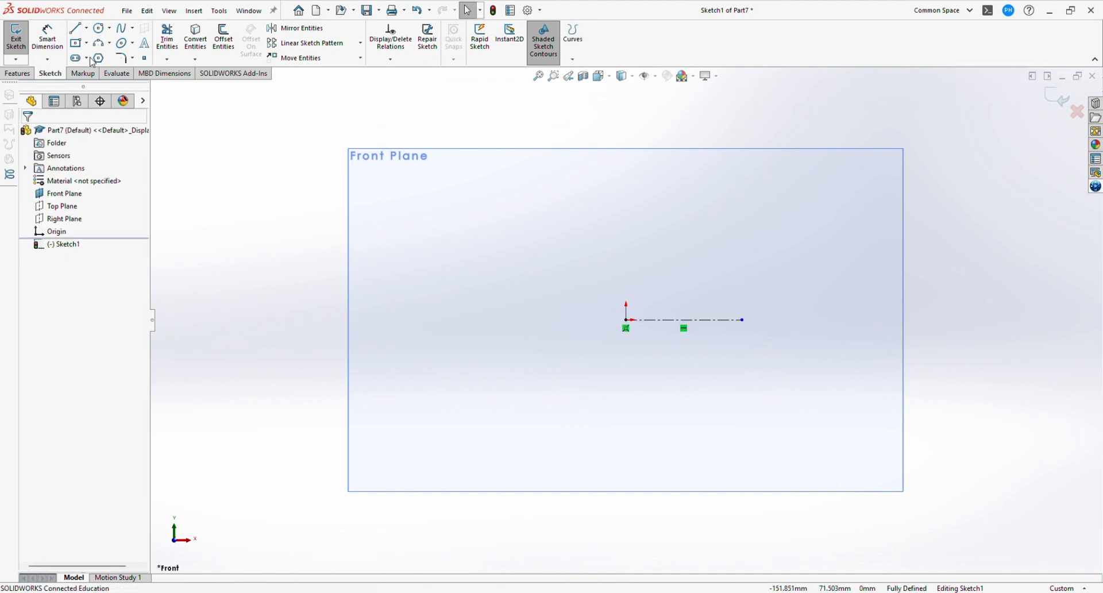
Draw a vertical centerline upward from the origin and dimension its length to 12 mm
left_click(77, 29)
left_click(626, 320)
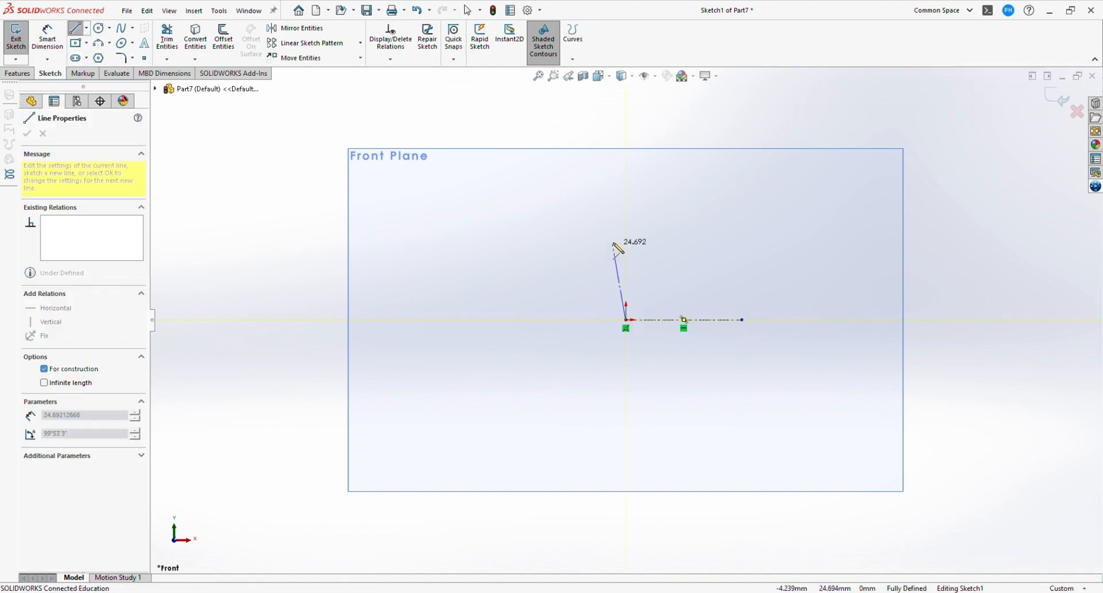
left_click(627, 239)
key("Escape")
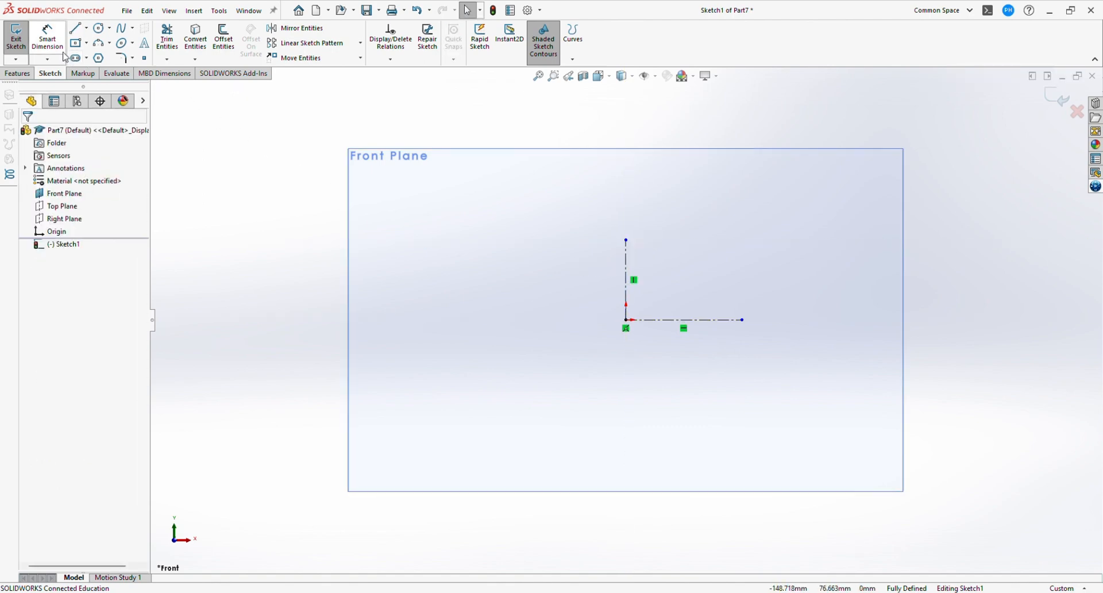
left_click(47, 37)
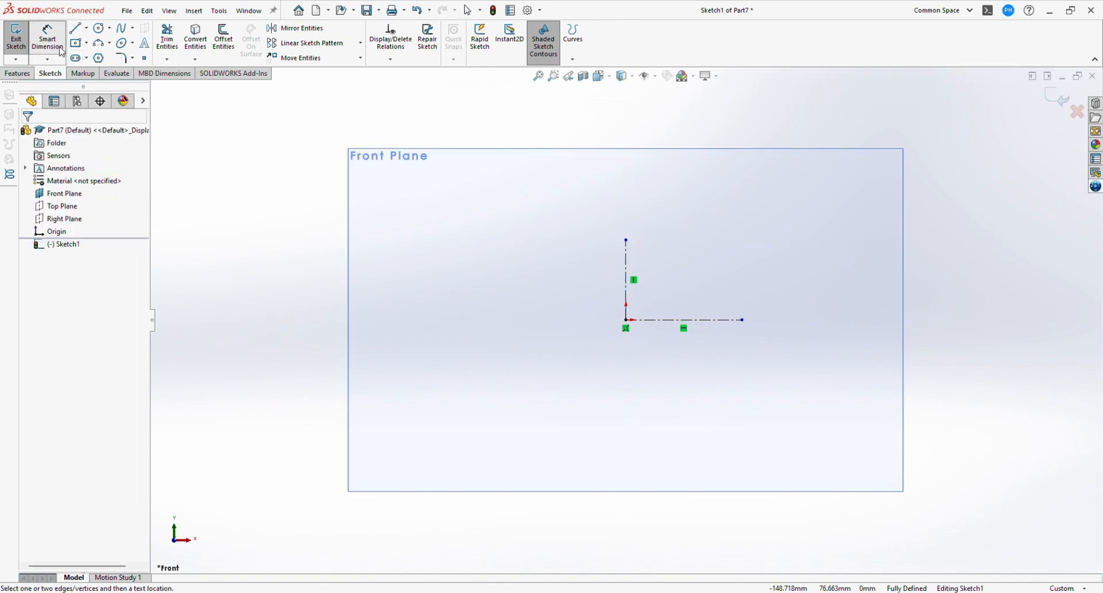
left_click(628, 278)
left_click(604, 280)
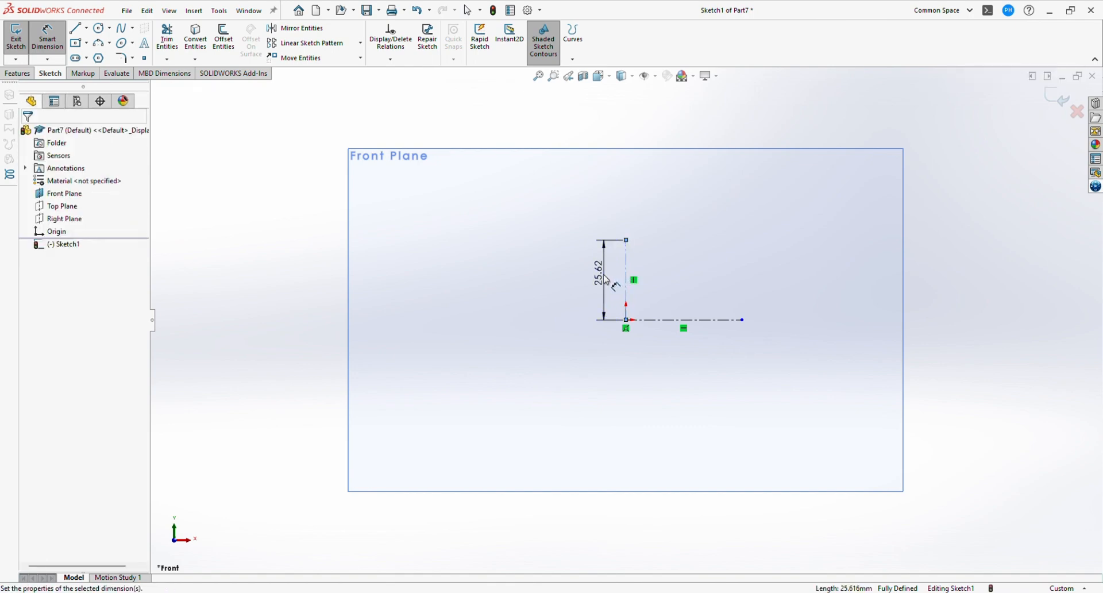
left_click(606, 280)
type("12")
key("Return")
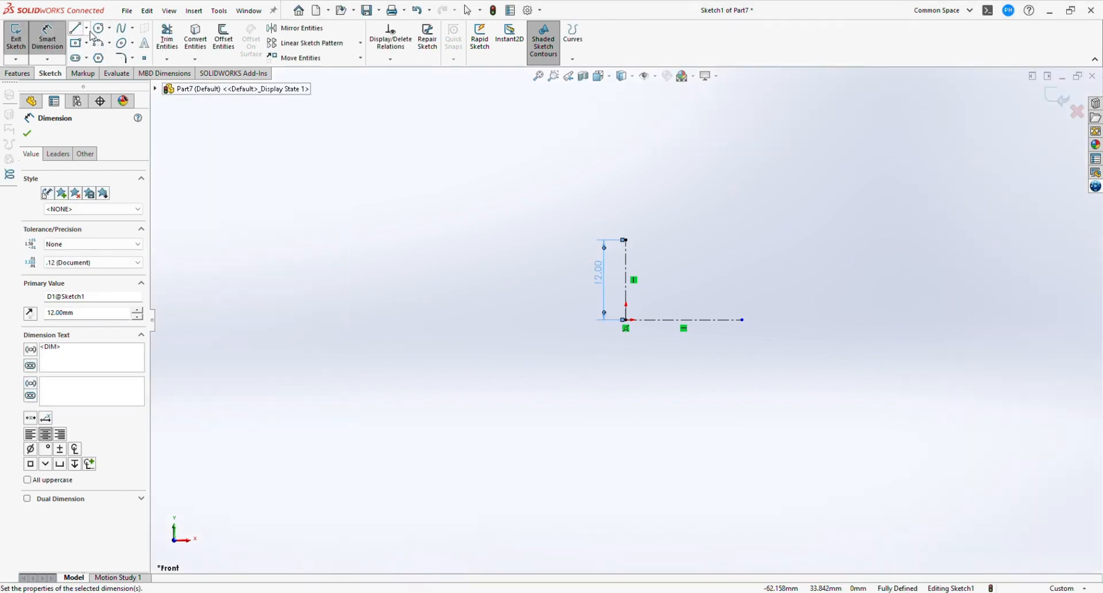
Draw a center rectangle about 7.1 by 2.1 mm, centred on the upper endpoint of the vertical centerline
left_click(80, 48)
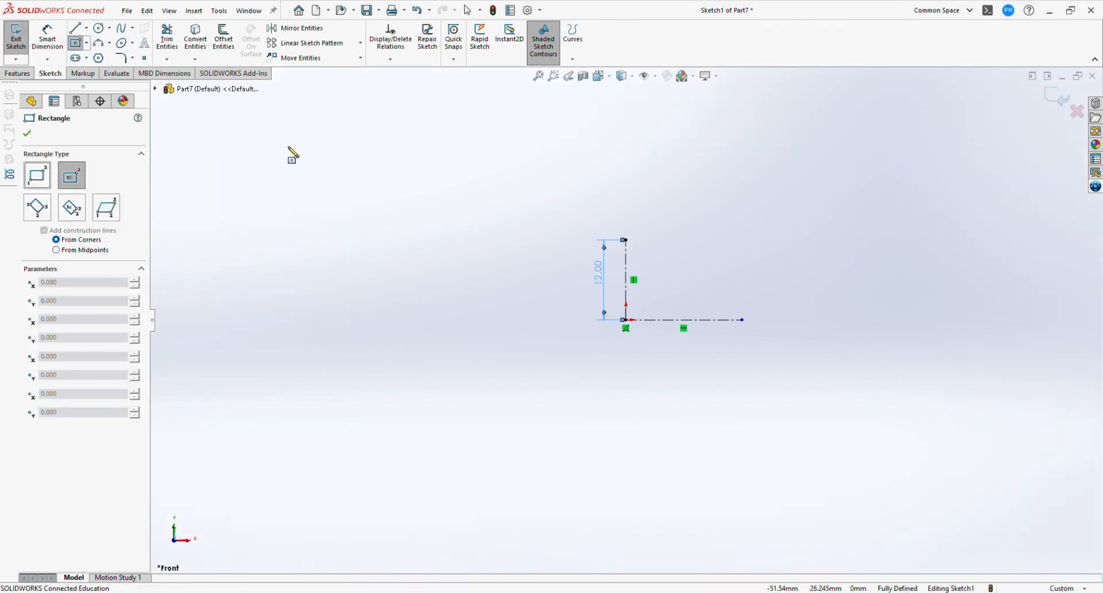
left_click(627, 240)
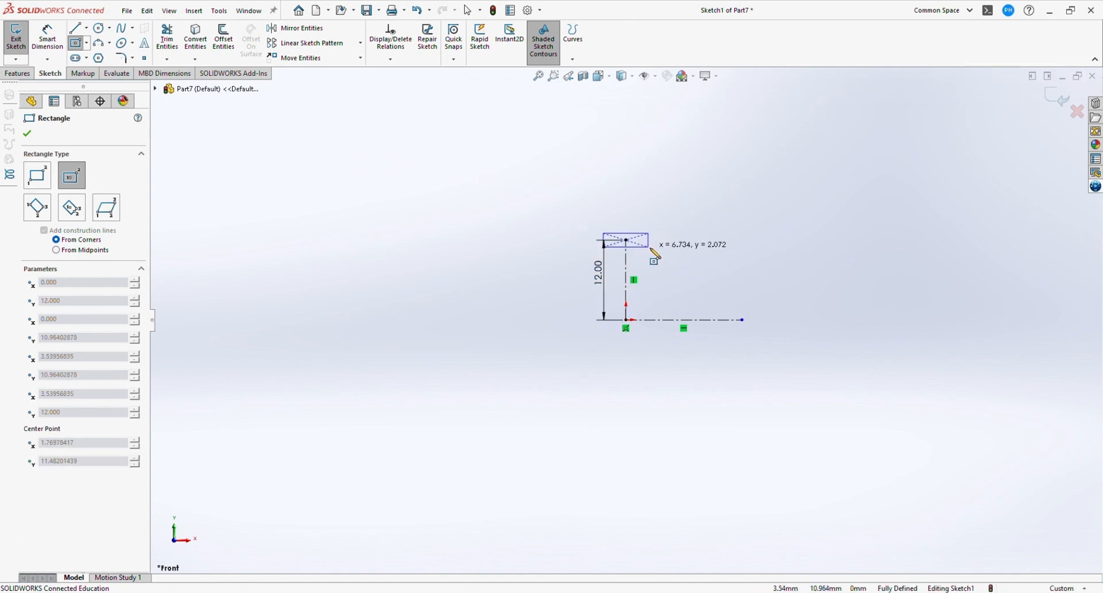
left_click(651, 248)
key("Escape")
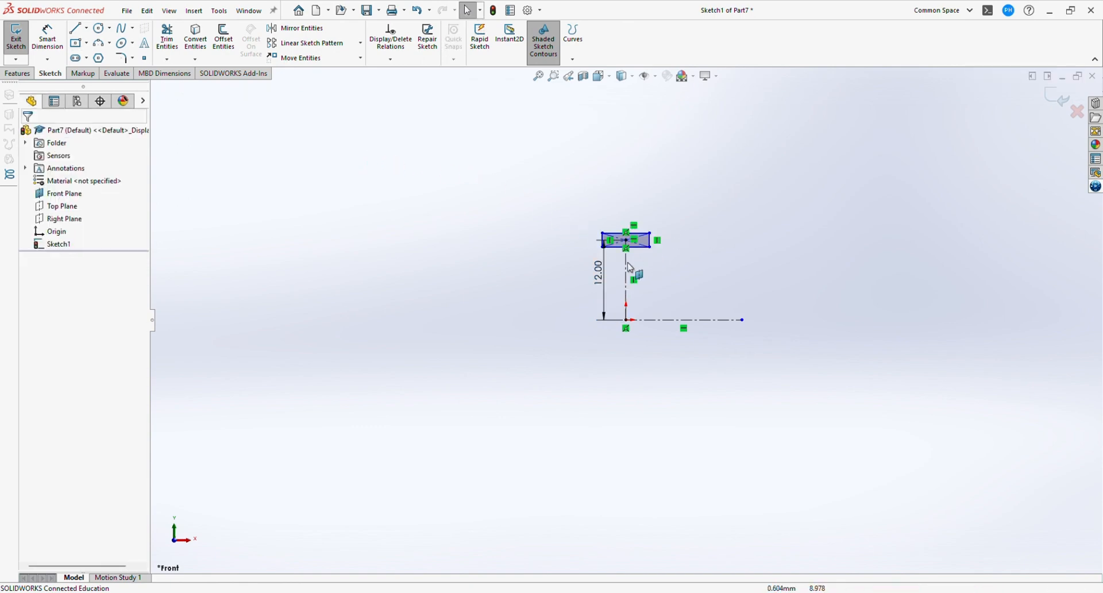
Dimension the rectangle to 5 mm wide and 2 mm high
left_click(48, 36)
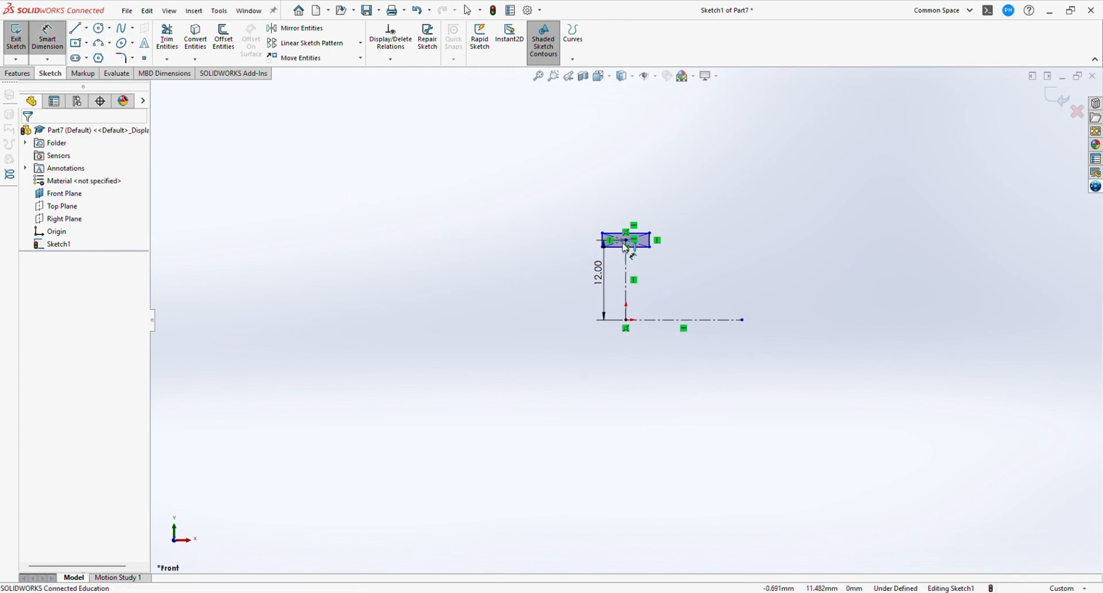
left_click(619, 234)
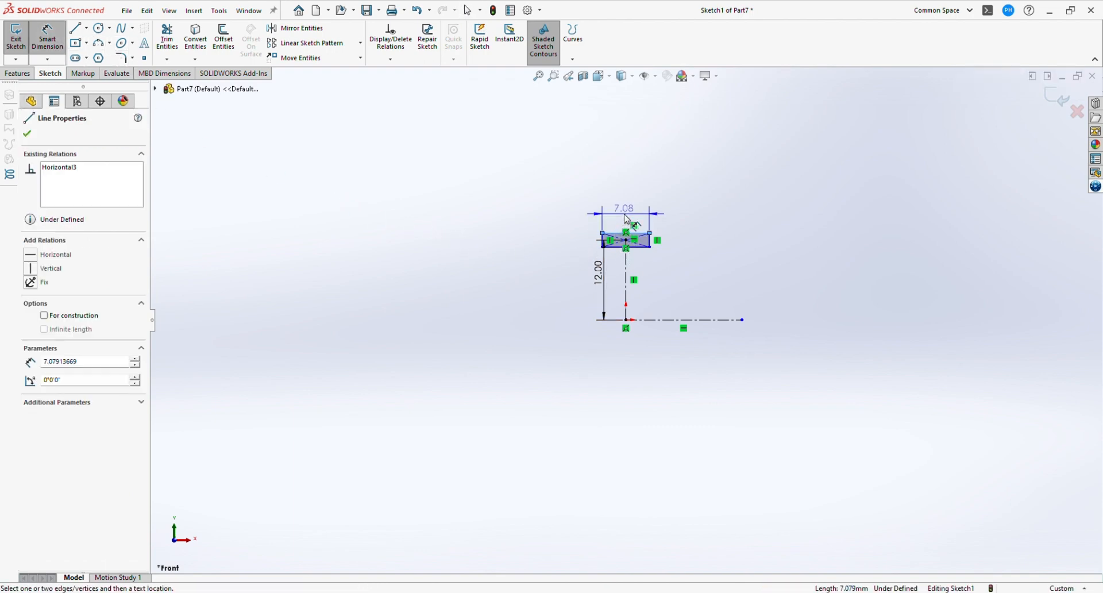
left_click(627, 219)
type("5")
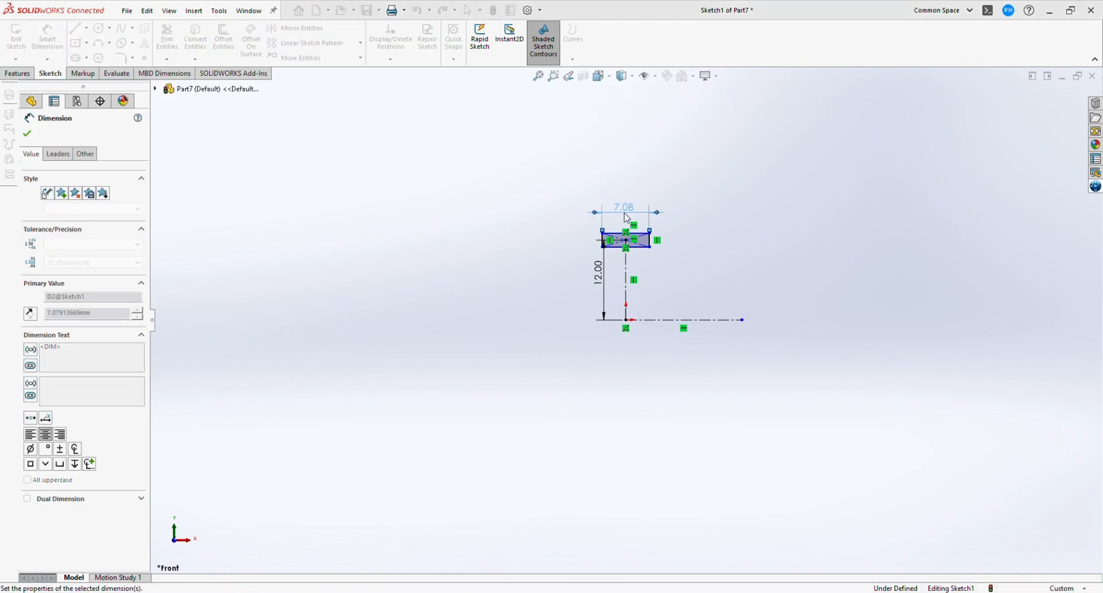
key("Return")
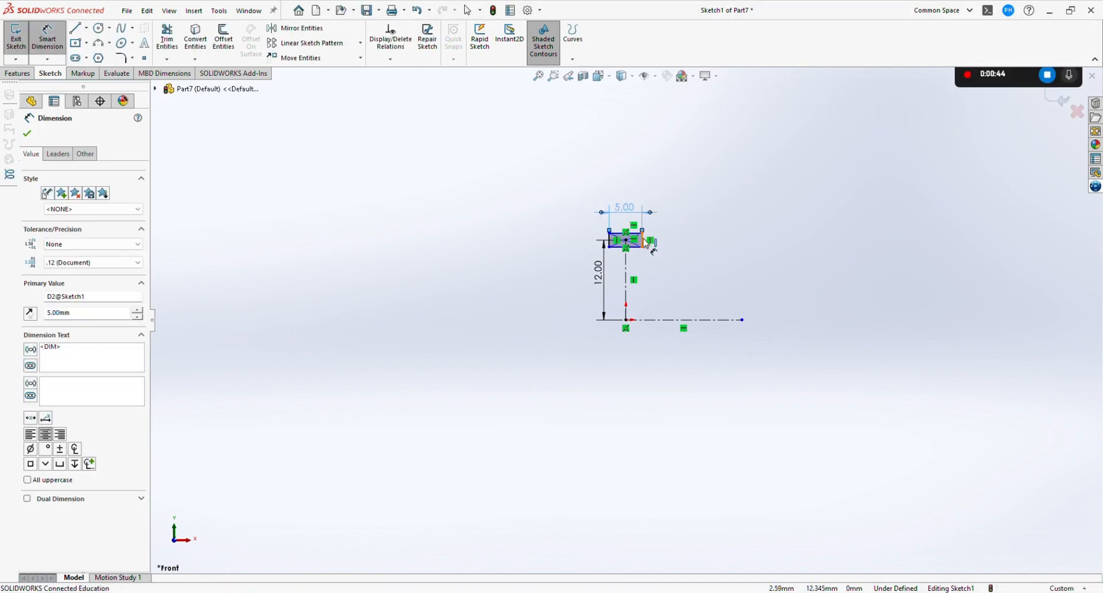
left_click(642, 241)
left_click(666, 241)
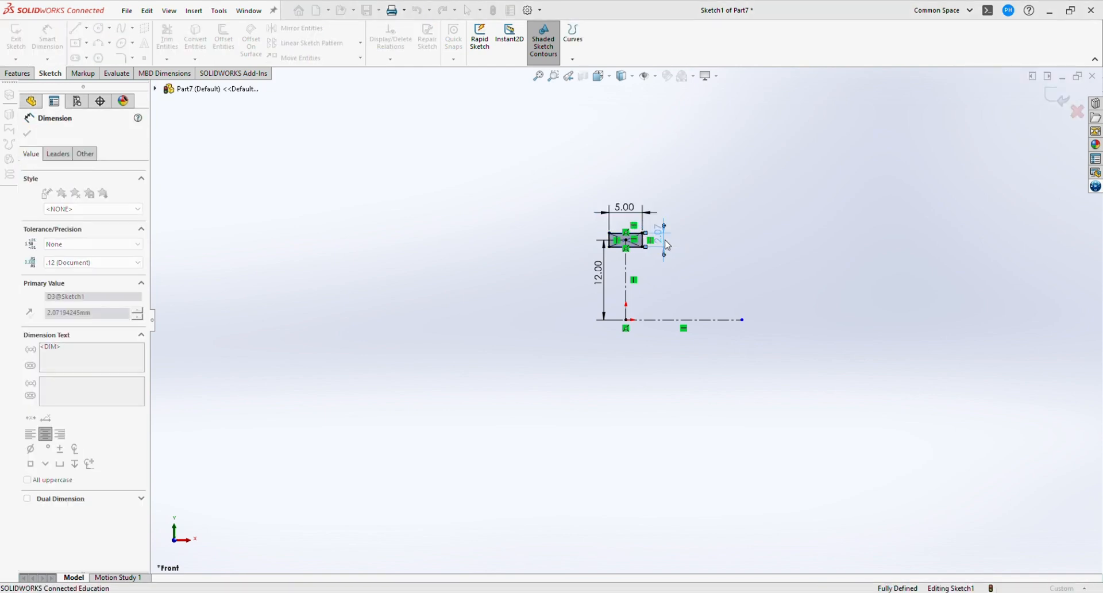
type("2")
key("Return")
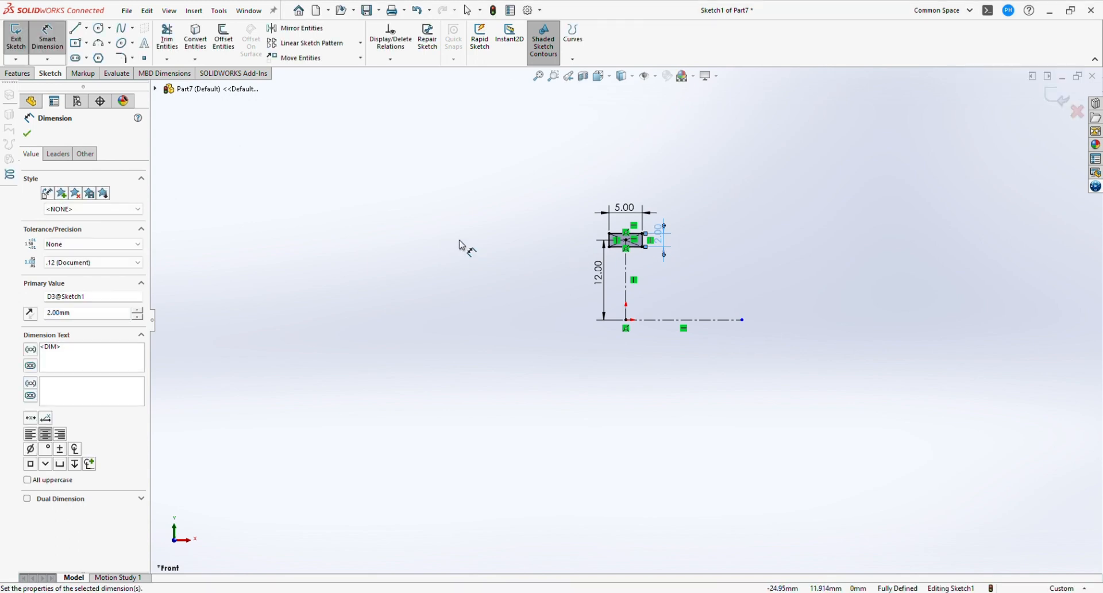
Revolve the rectangle 360 degrees about the horizontal centerline to form a ring
left_click(18, 73)
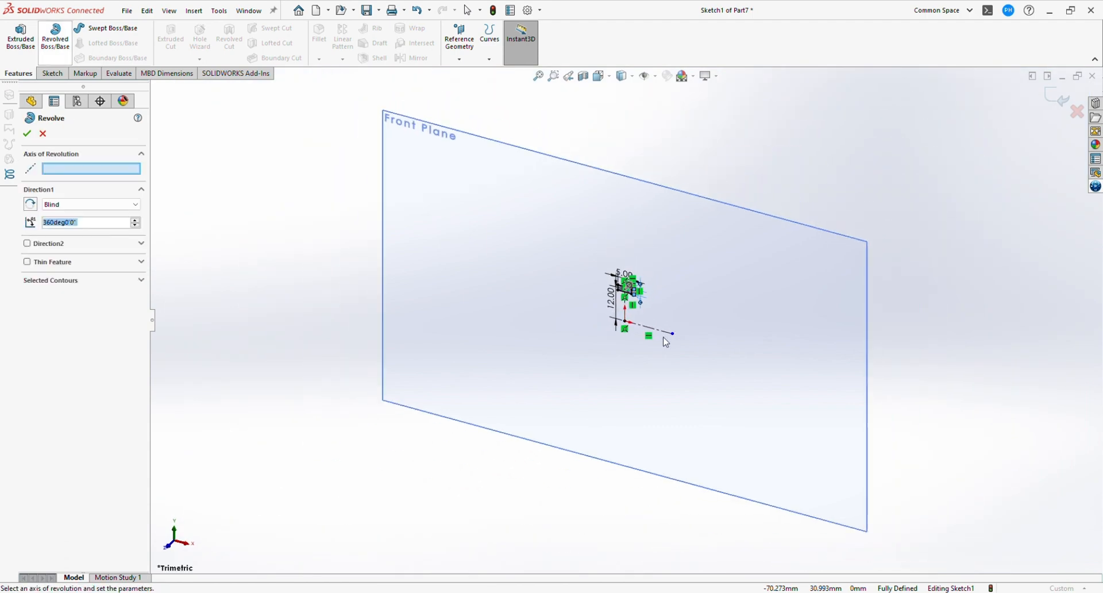
left_click(26, 134)
left_click(60, 75)
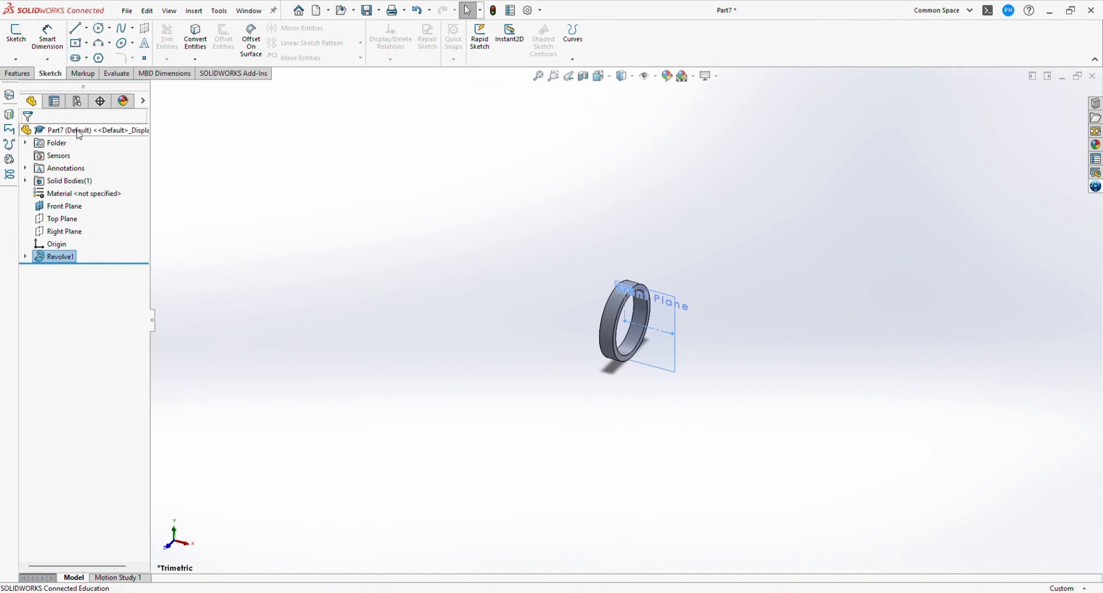
Set up a reference plane offset 14 mm above the Top Plane
left_click(17, 73)
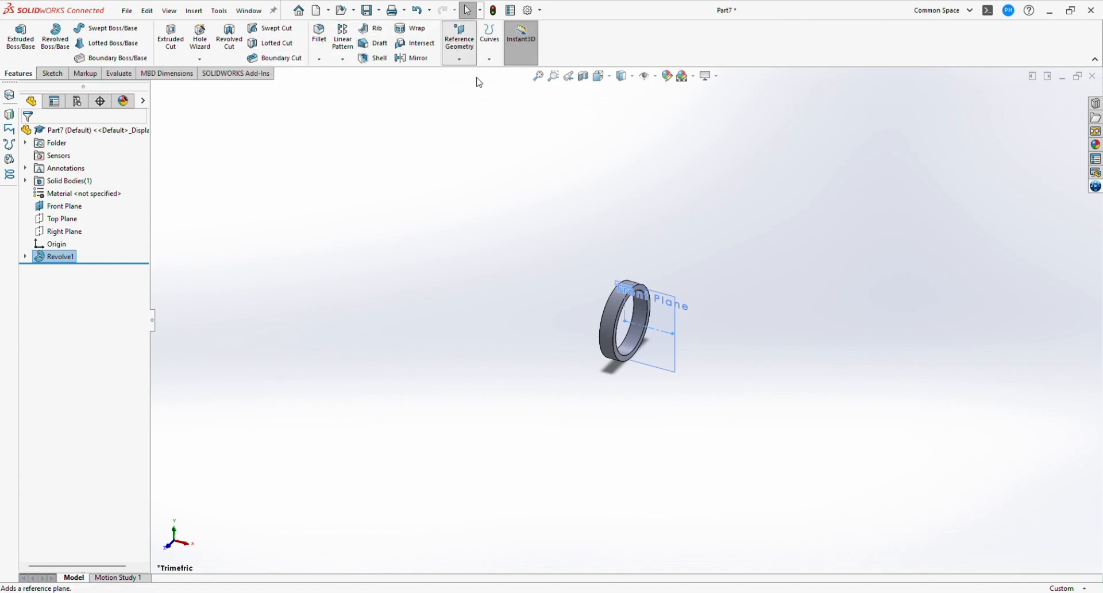
left_click(459, 35)
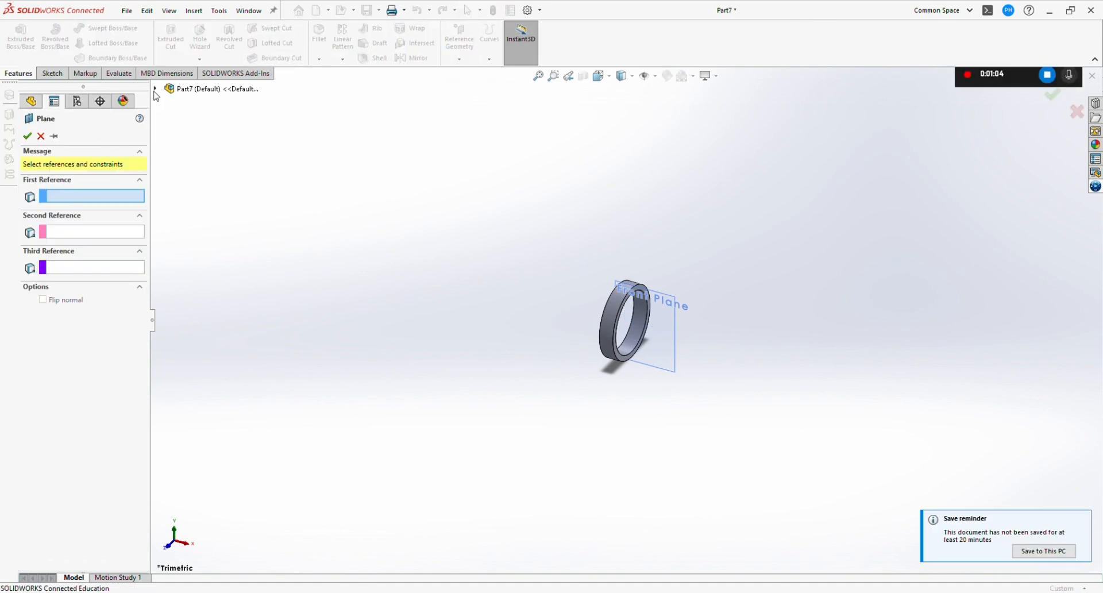
left_click(156, 90)
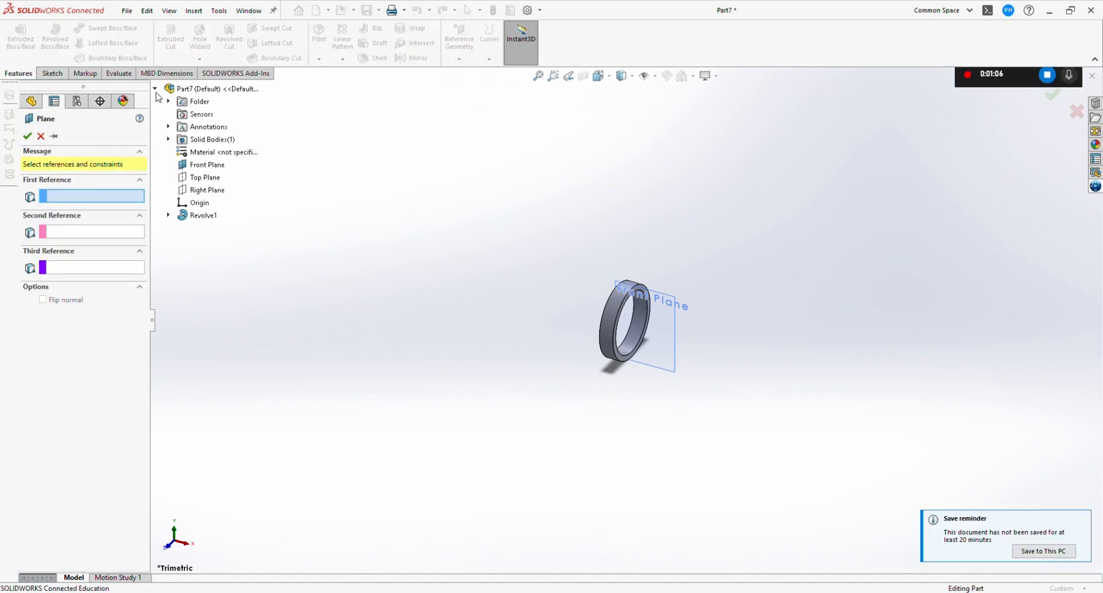
left_click(198, 177)
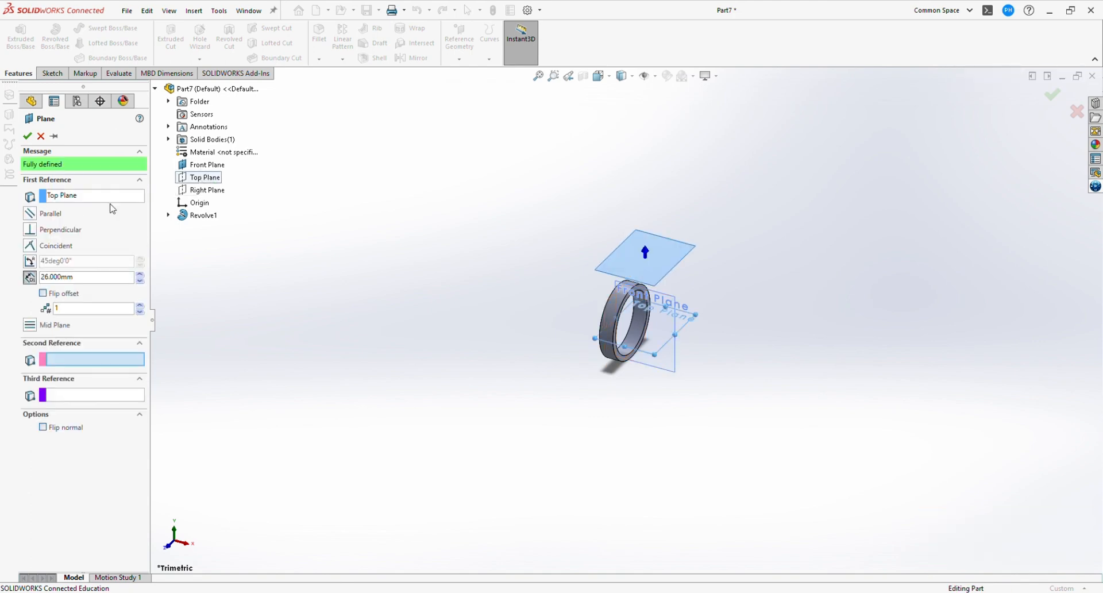
double_click(67, 278)
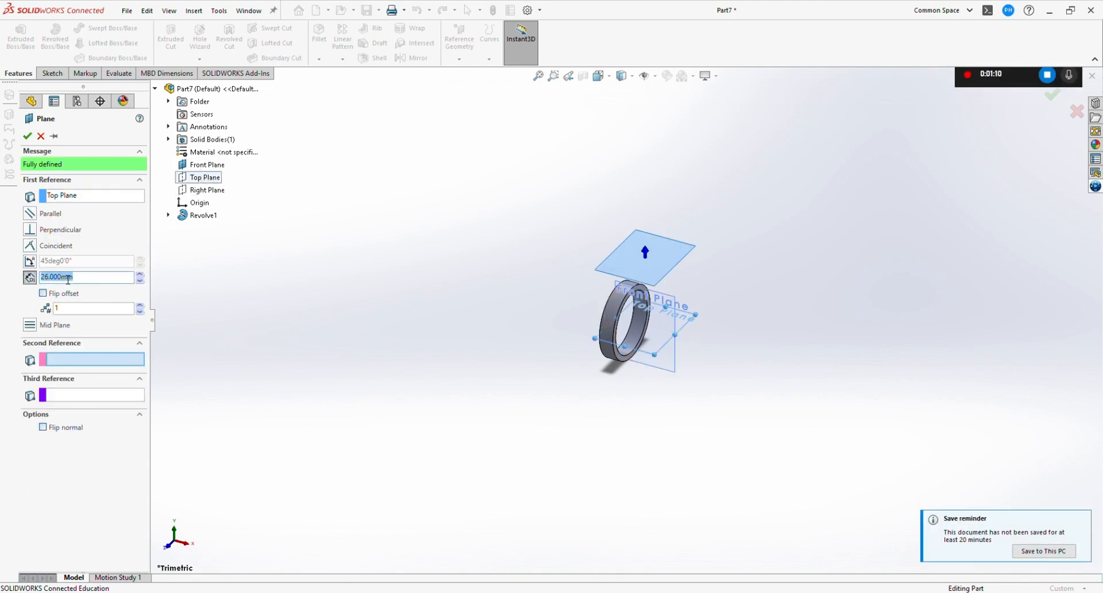
type("24")
key("Return")
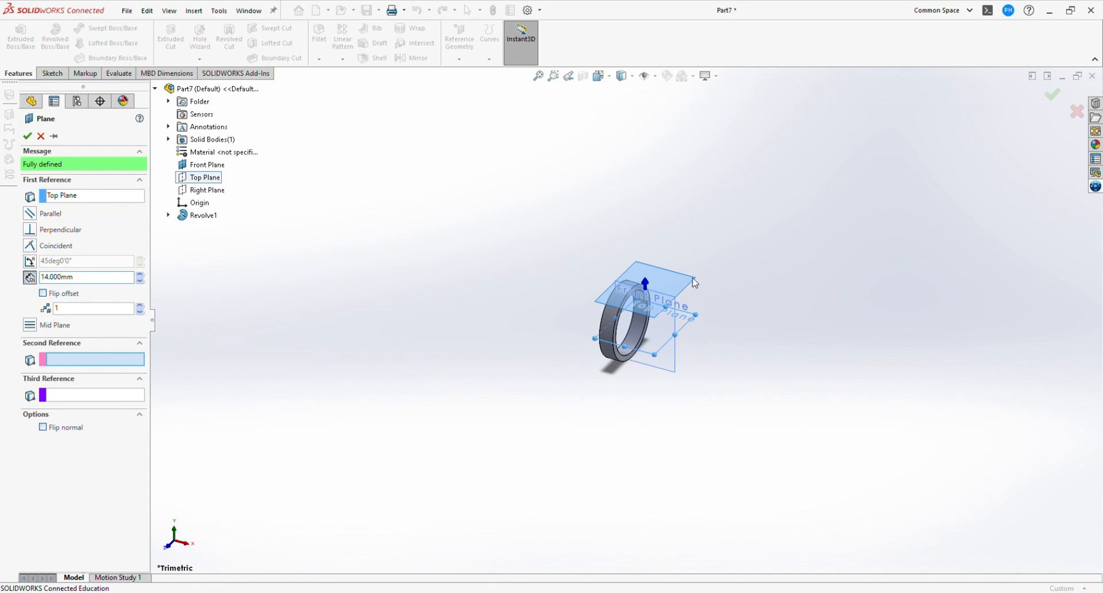
Set the new plane's offset from the Top Plane to 13 mm and create the plane
middle_click_drag(693, 278, 621, 223)
scroll(620, 293, "down", 4)
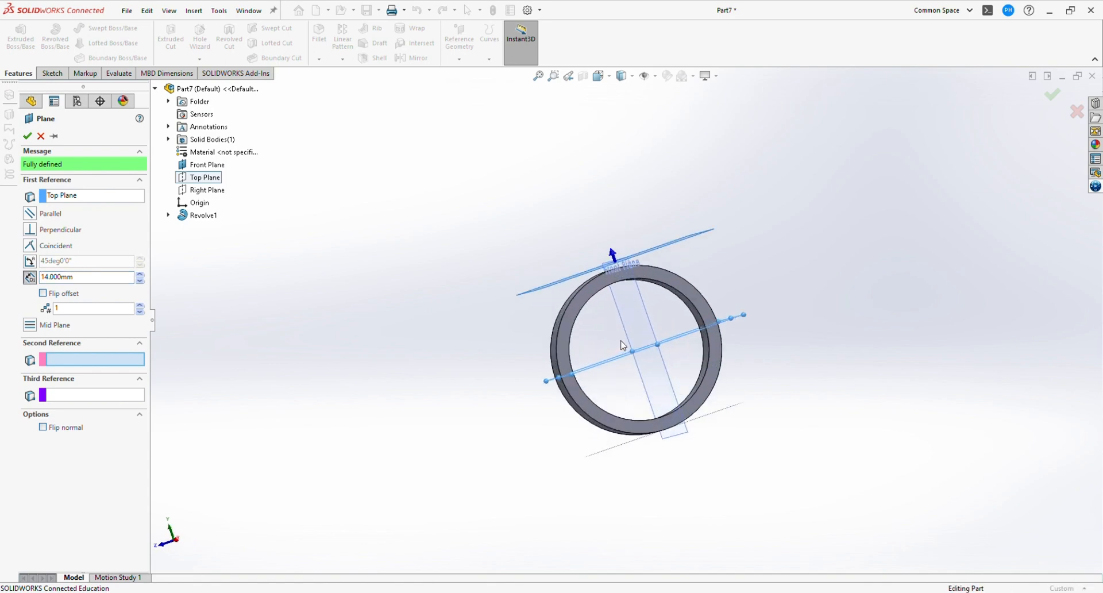
scroll(647, 299, "down", 2)
scroll(659, 244, "down", 2)
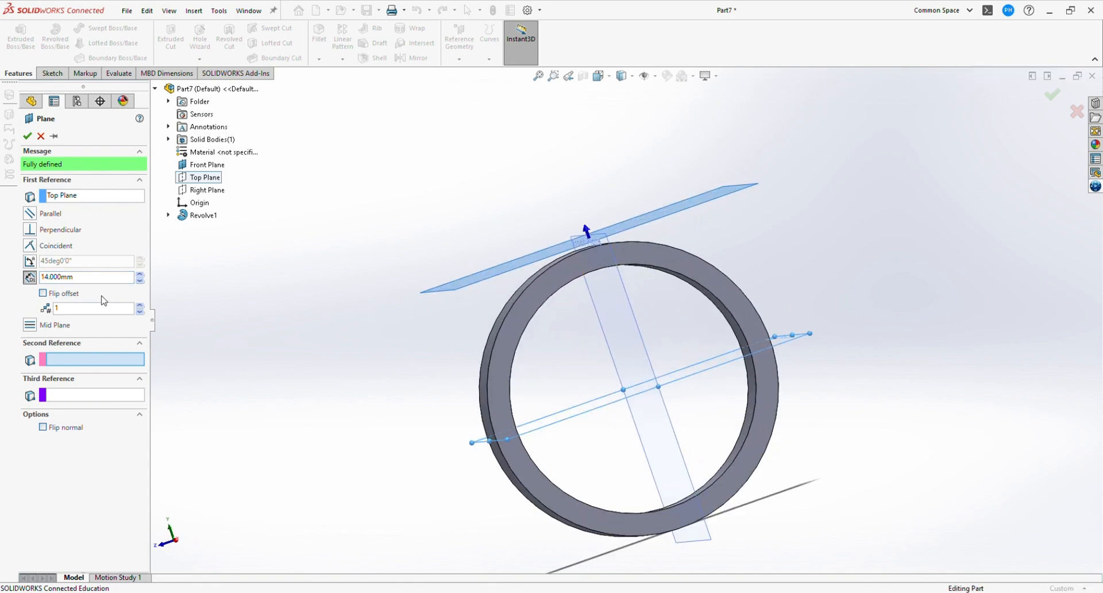
double_click(92, 281)
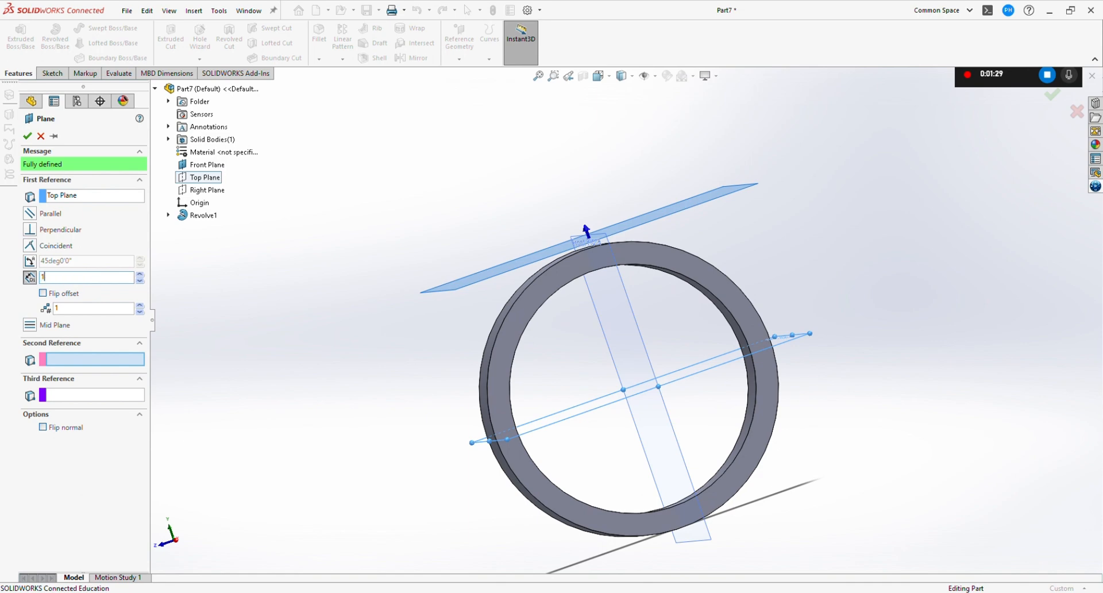
key("Return")
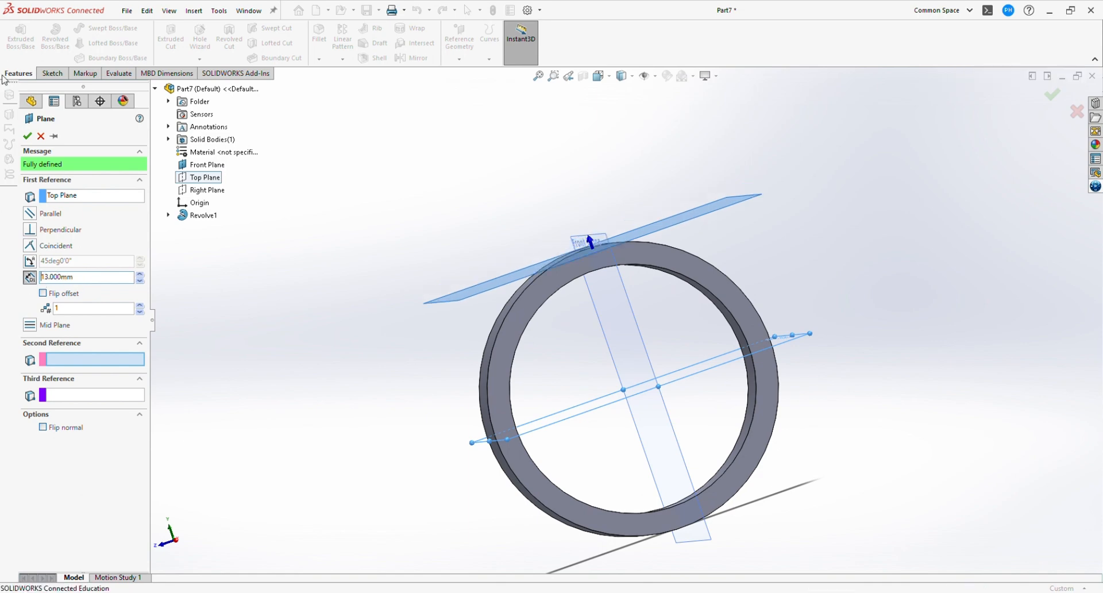
left_click(29, 137)
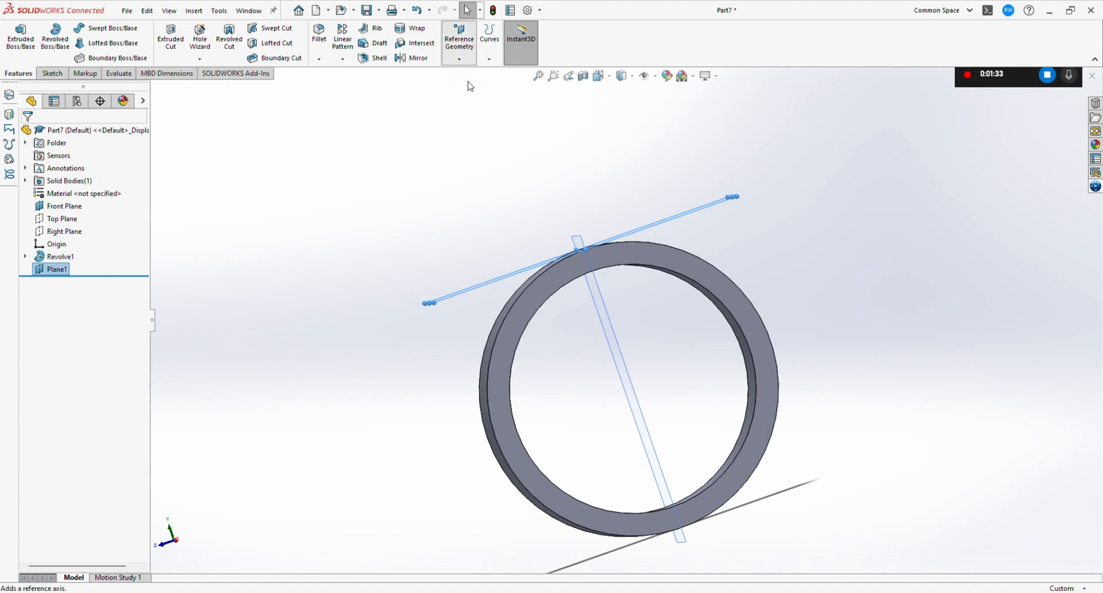
Create a second reference plane offset 24 mm outward from Plane1
left_click(459, 36)
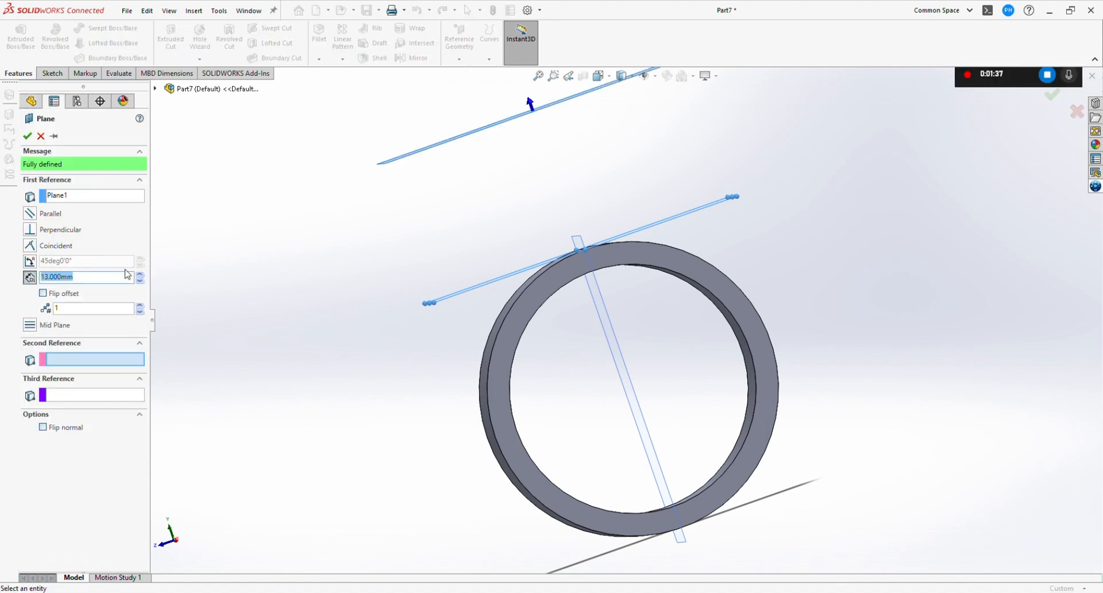
type("24")
key("Return")
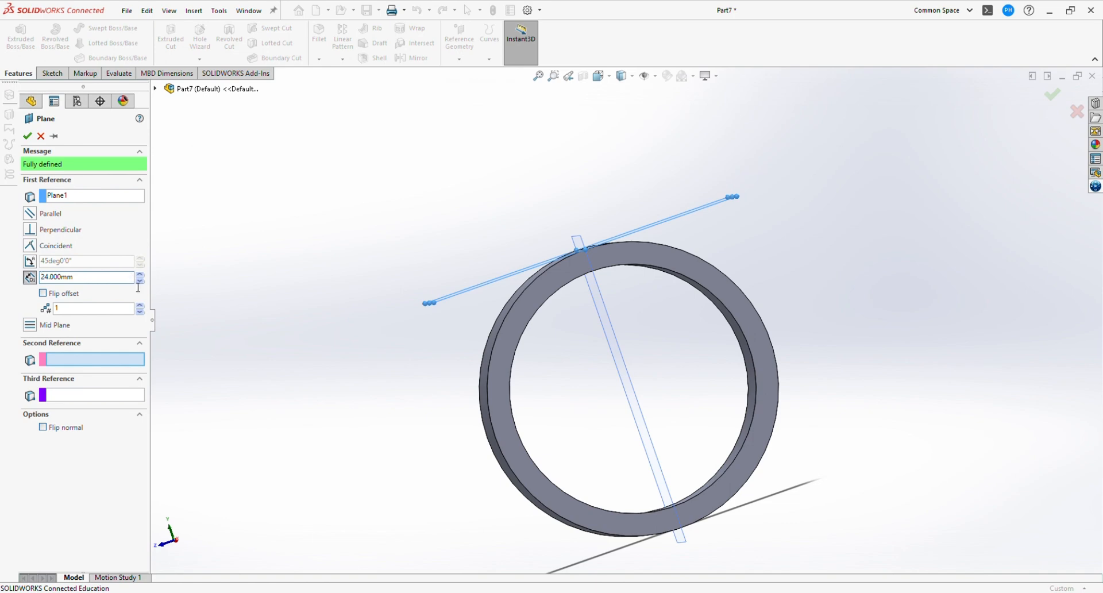
left_click(27, 135)
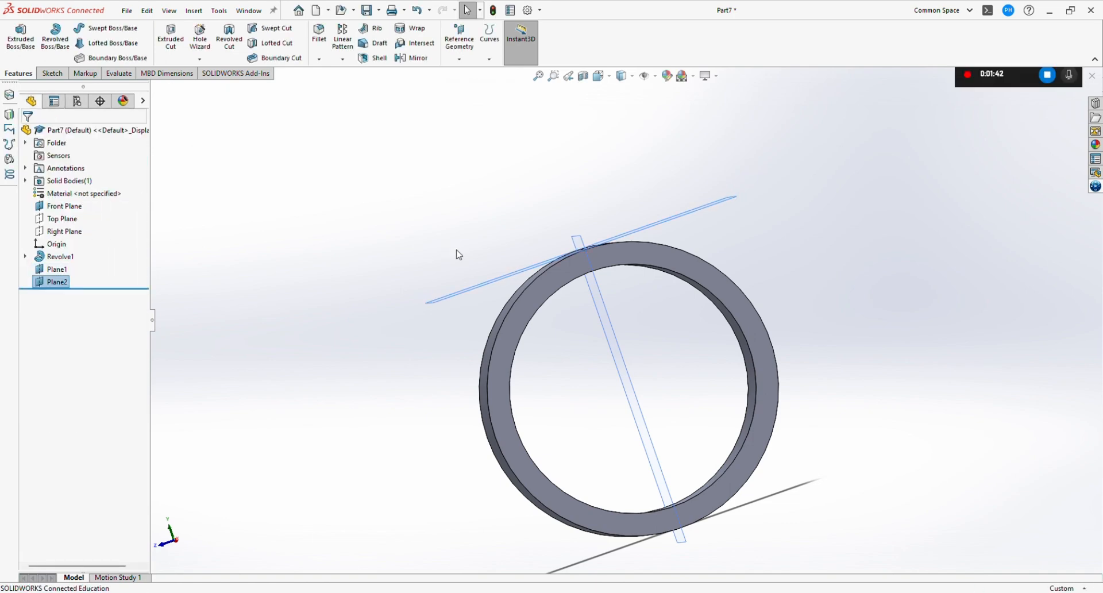
scroll(371, 245, "up", 1)
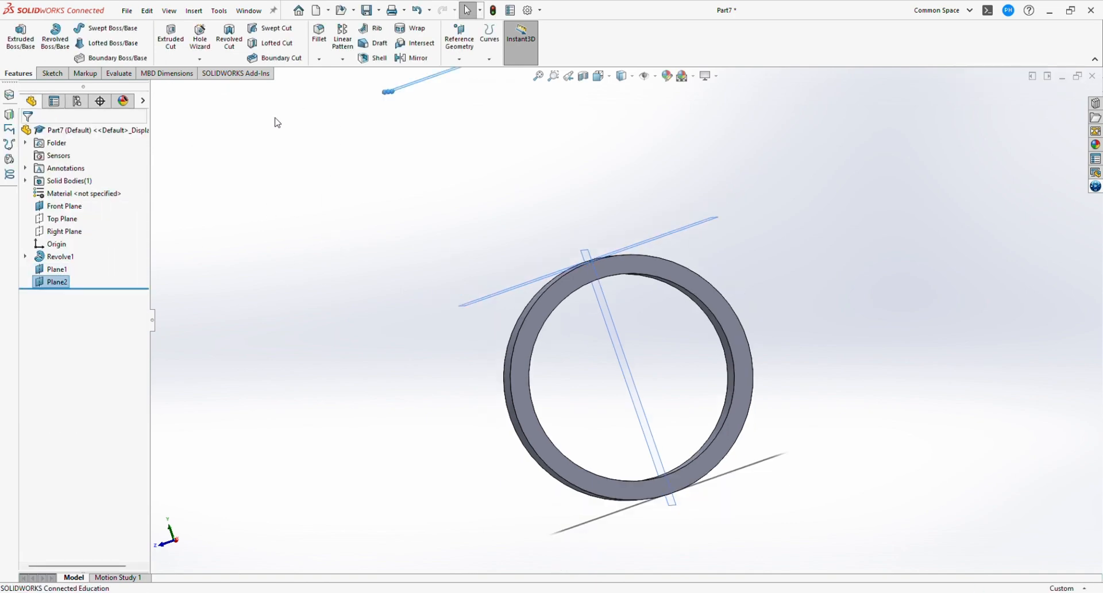
Sketch a center rectangle on Plane1 from the origin, about 5 mm wide to match the ring's width and about 0.32 mm high
left_click(62, 286)
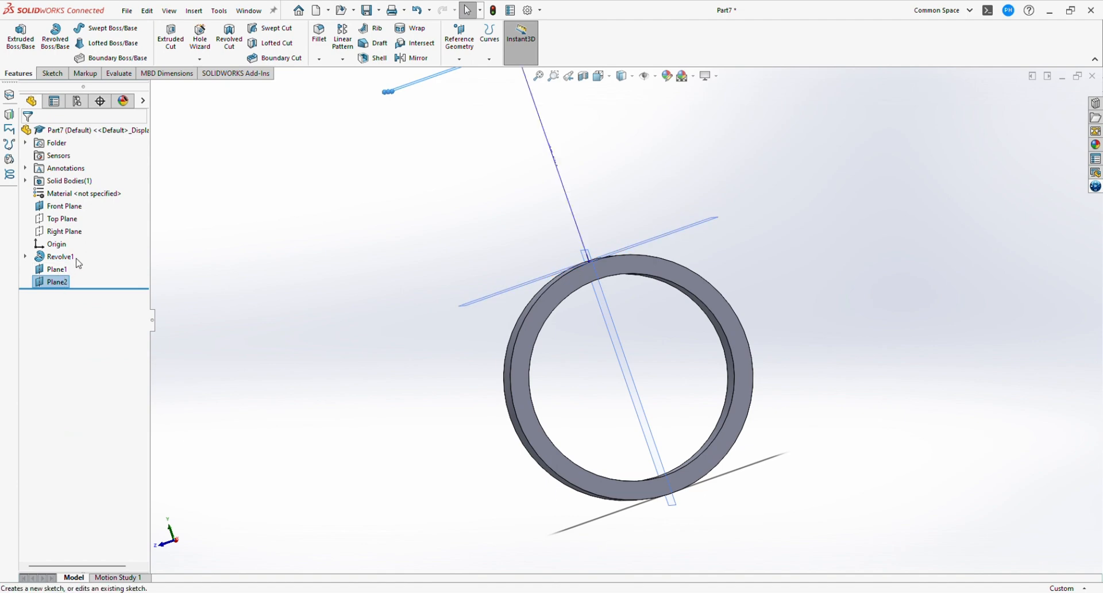
left_click(242, 334)
scroll(424, 319, "up", 2)
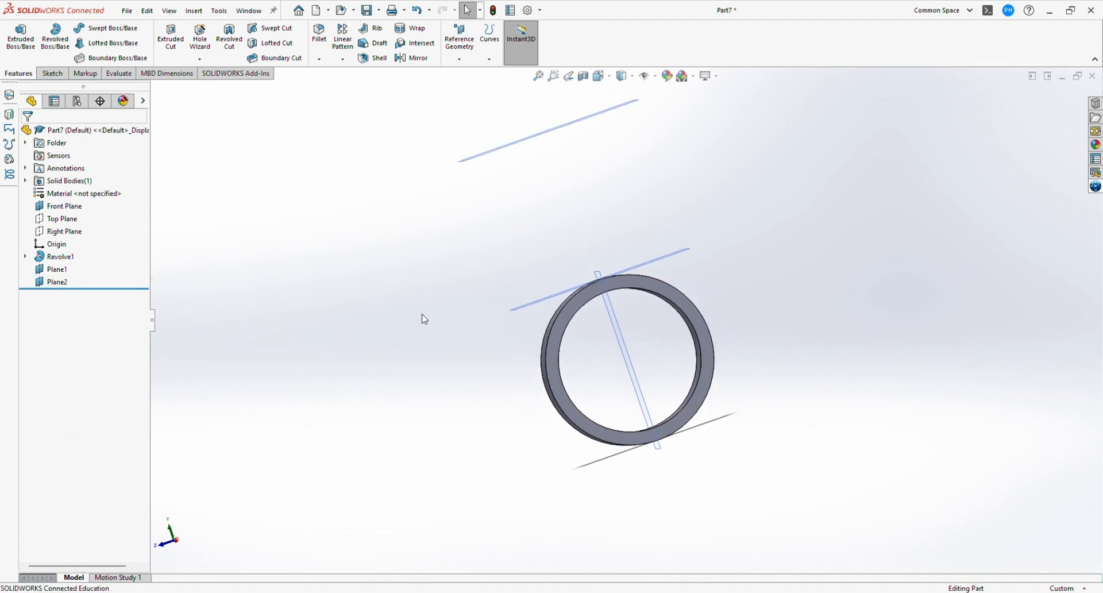
left_click(533, 146)
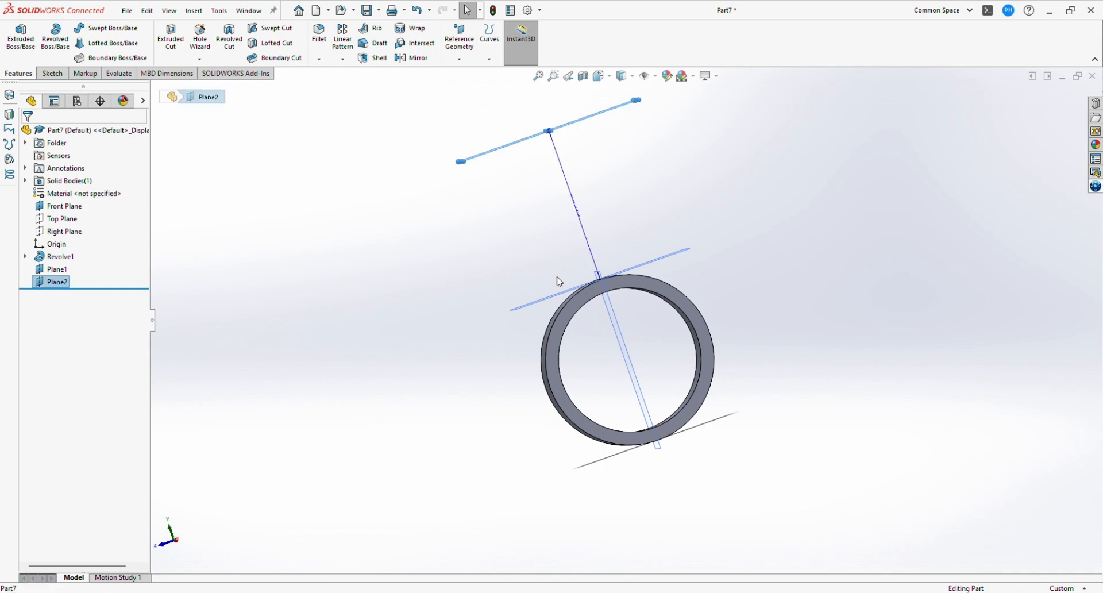
left_click(56, 269)
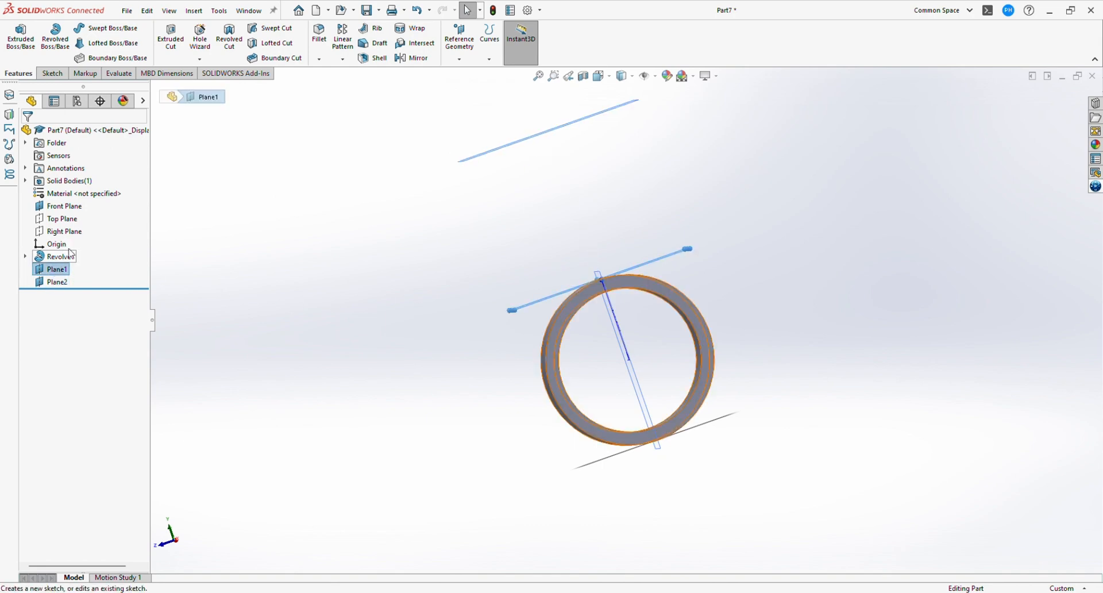
left_click(66, 242)
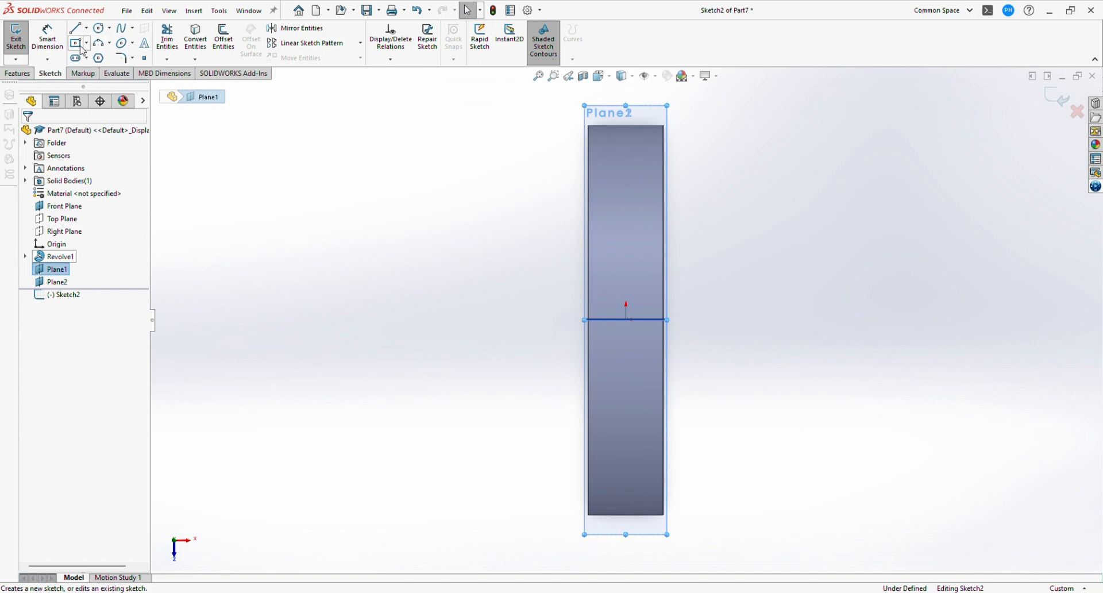
scroll(642, 325, "down", 6)
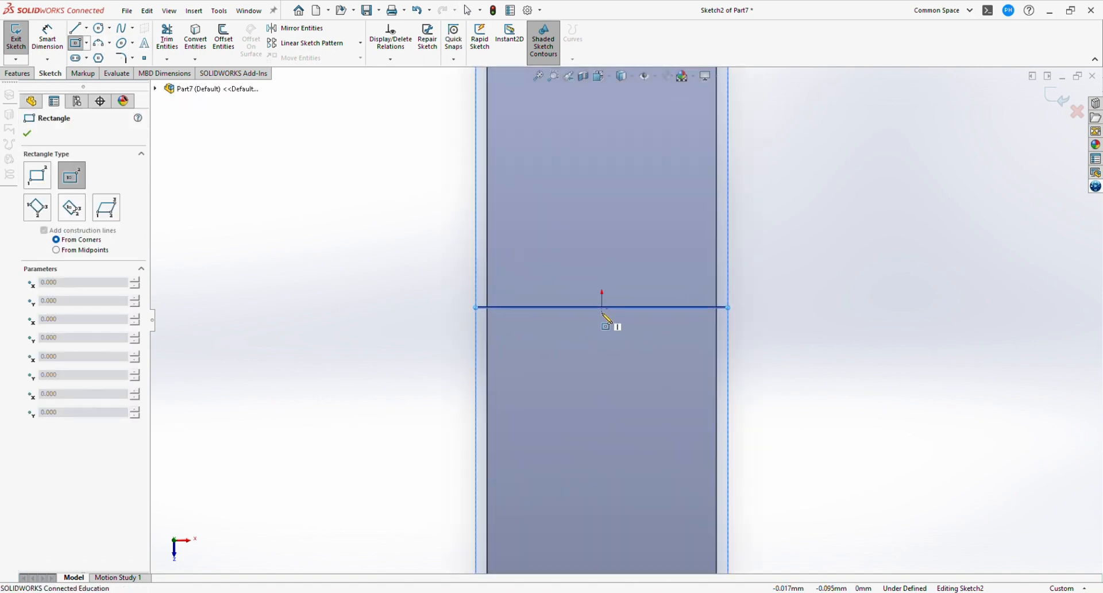
left_click(602, 307)
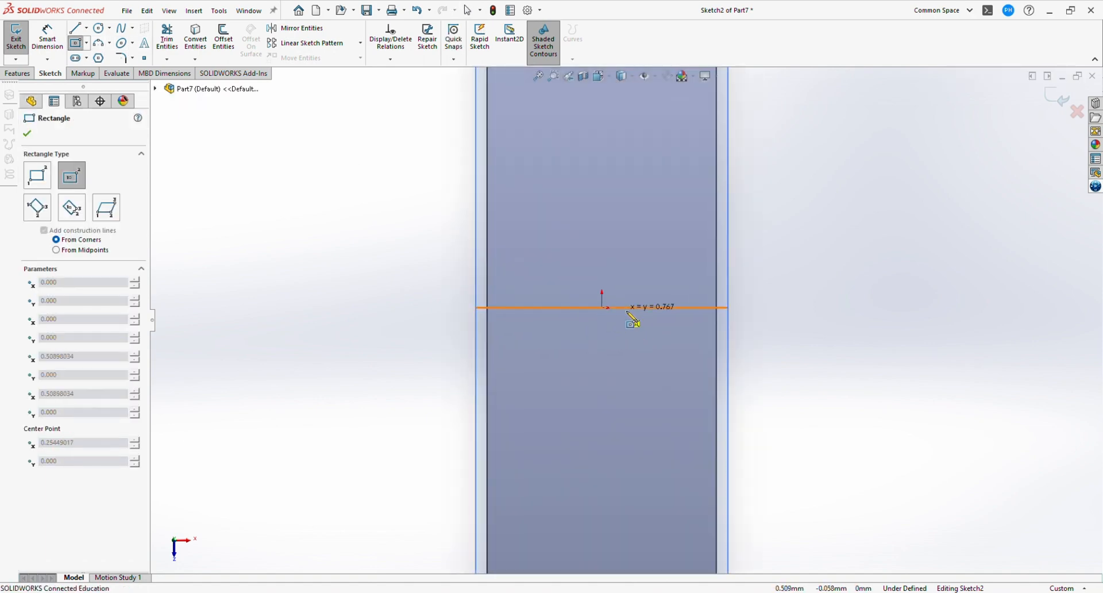
left_click(724, 323)
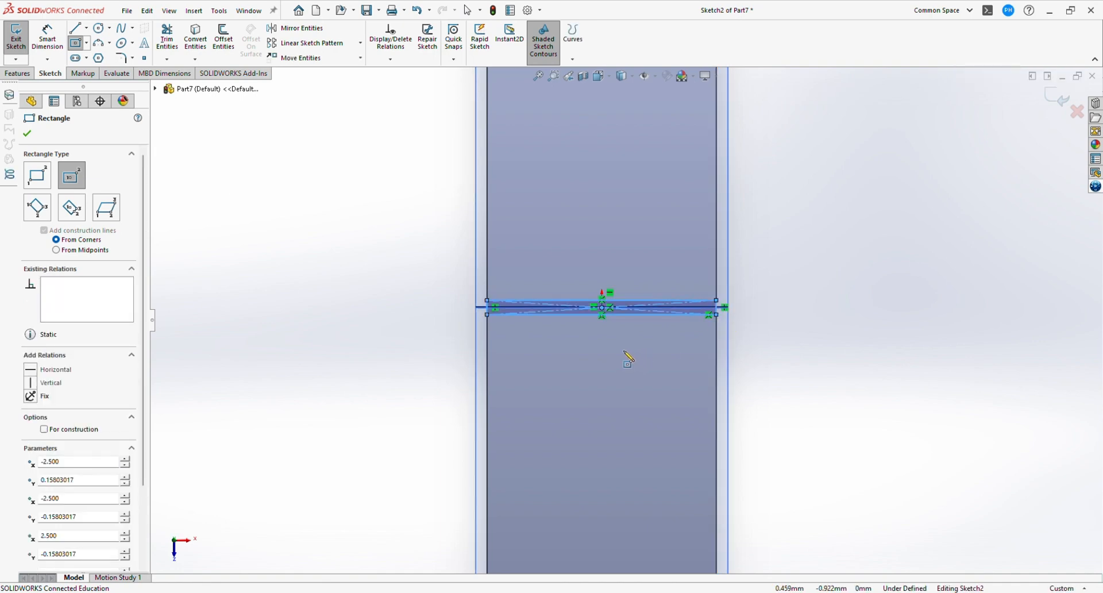
key("Escape")
Set the thin rectangle's height to 0.5 mm and finish the sketch on Plane1
left_click(47, 39)
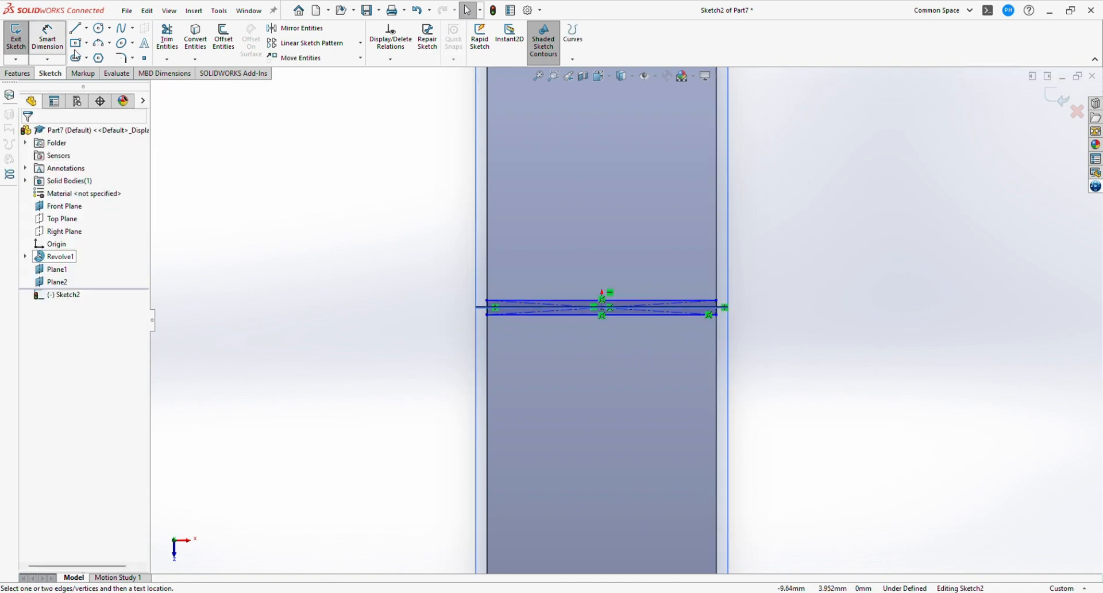
left_click(720, 315)
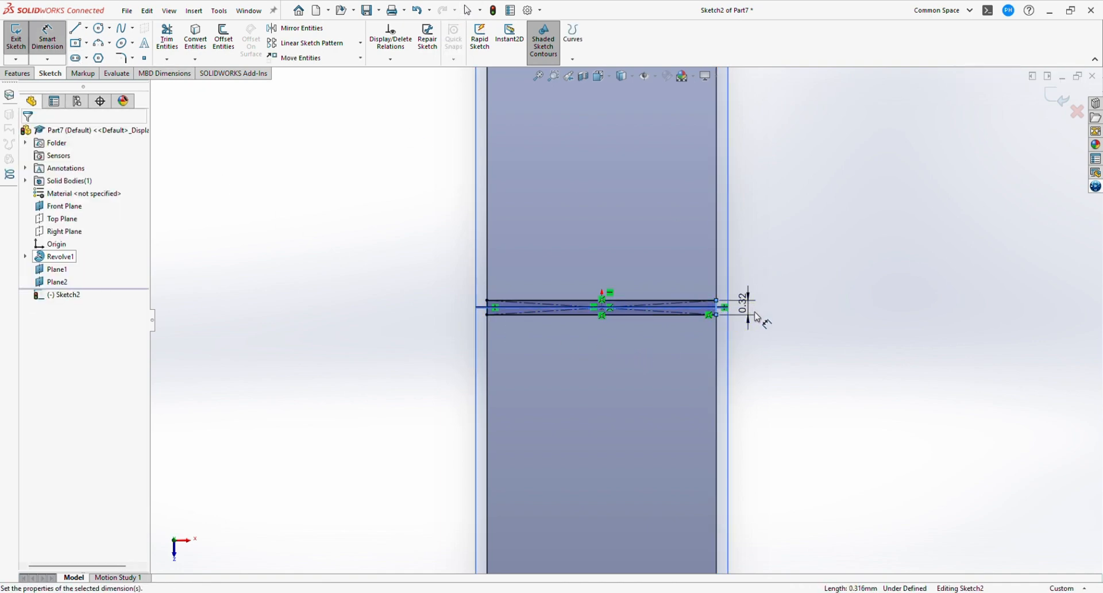
left_click(756, 316)
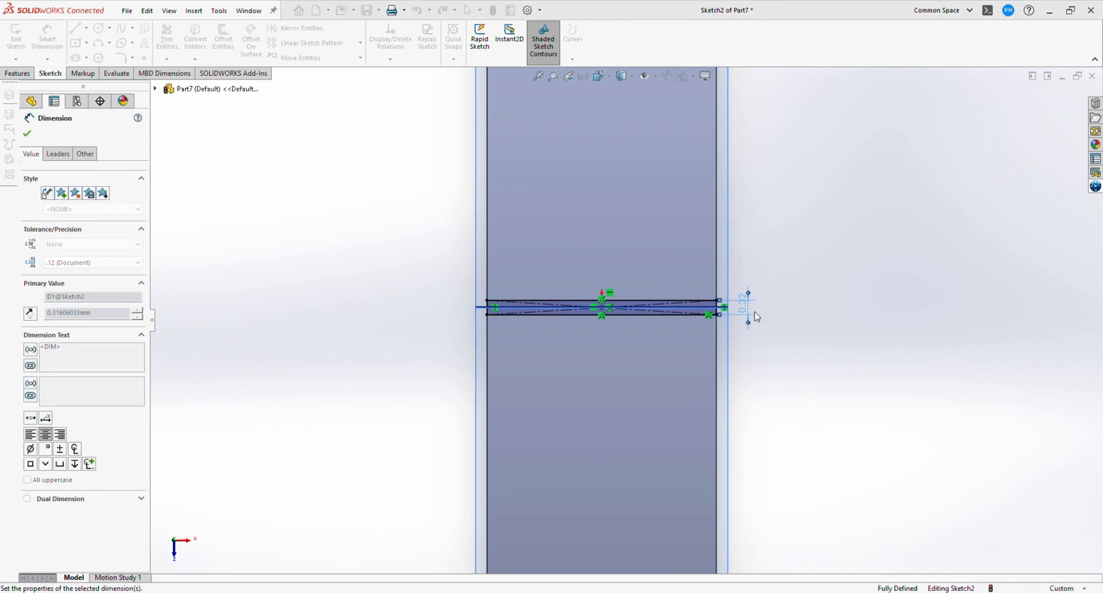
type("0.5")
key("Return")
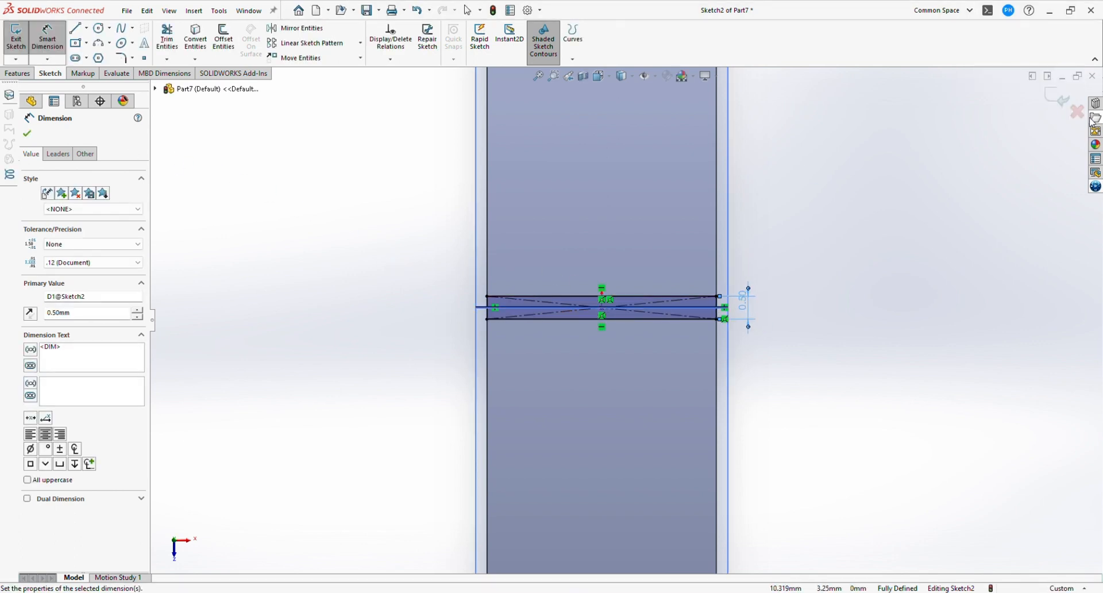
left_click(1058, 101)
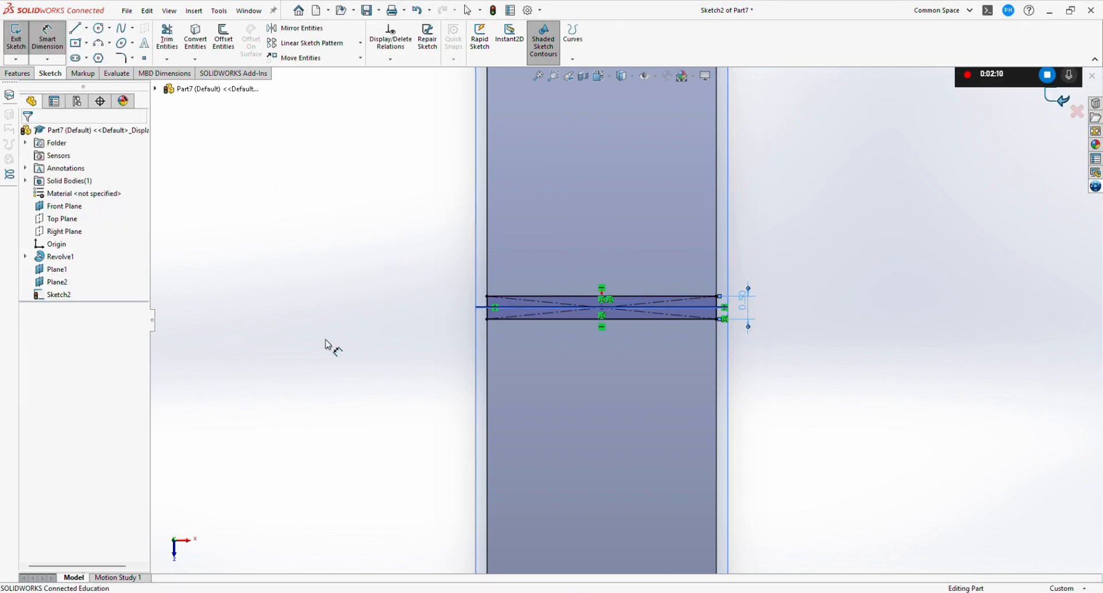
Start a sketch on Plane2 and draw a center rectangle from the origin to the corner of the Plane1 rectangle
left_click(57, 281)
left_click(70, 267)
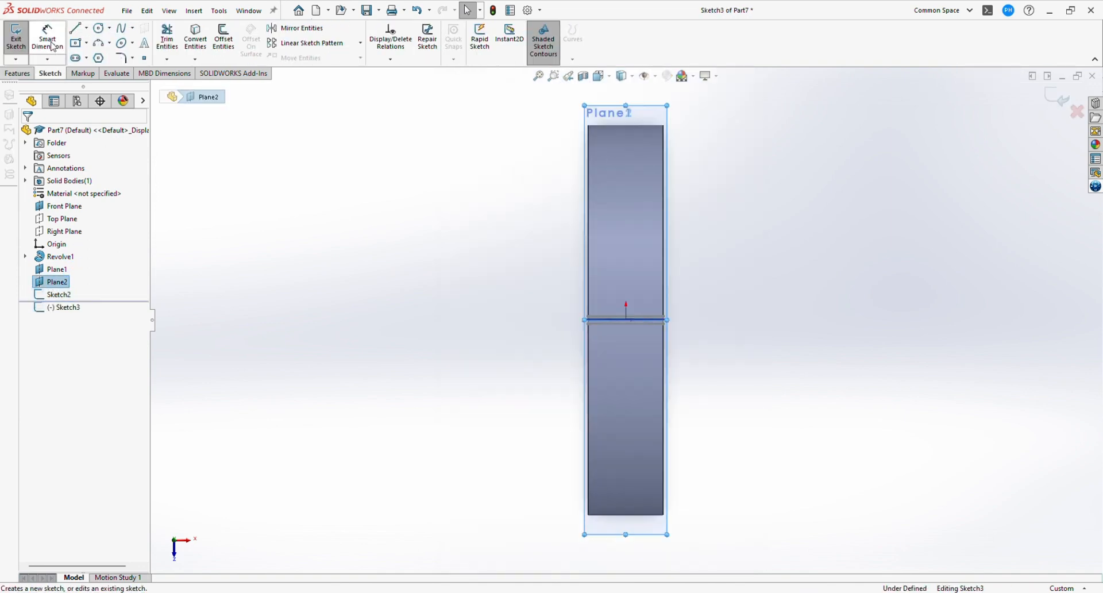
left_click(76, 42)
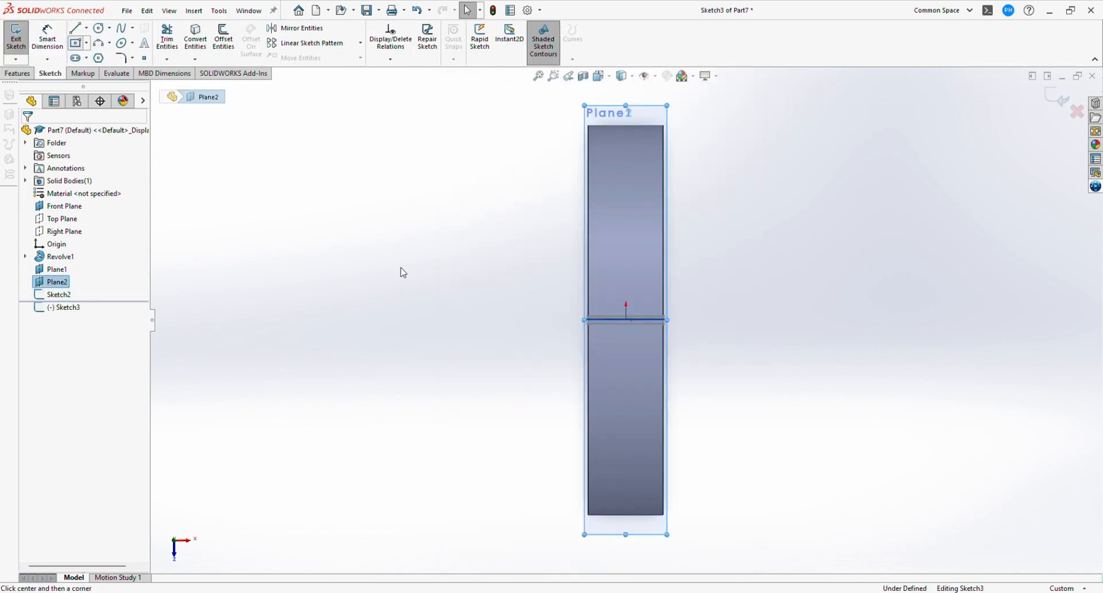
left_click(626, 321)
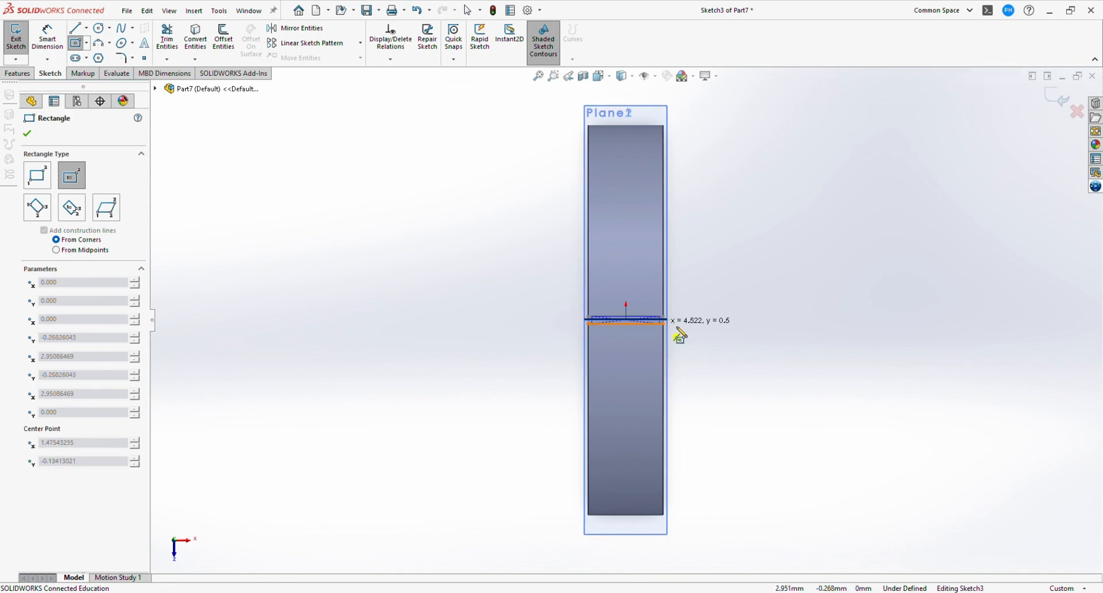
left_click(665, 325)
key("Escape")
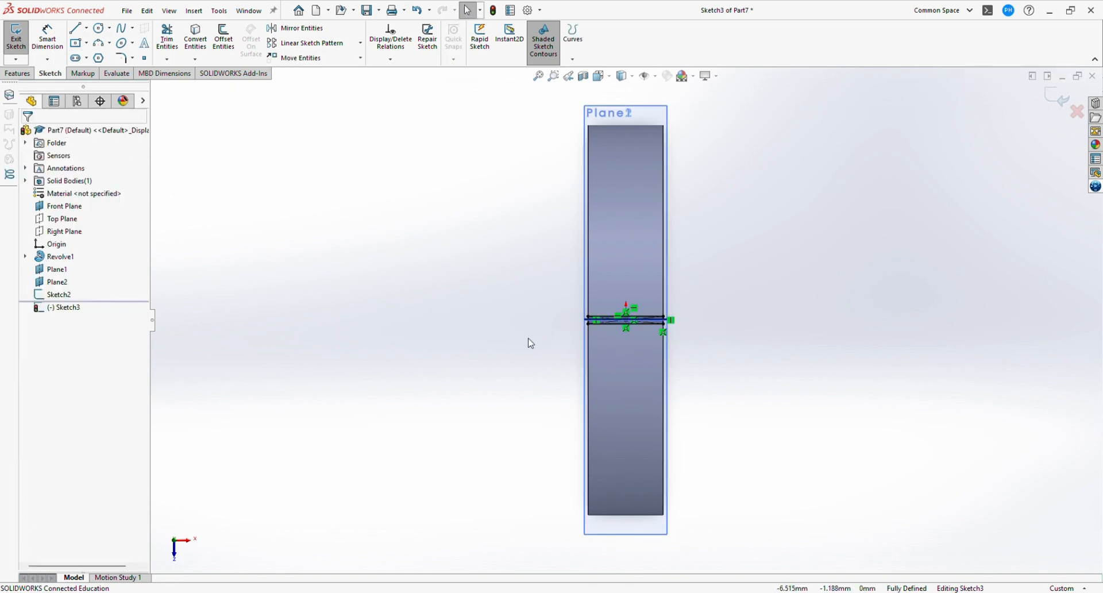
Rotate the four sides of the Plane2 rectangle 25 degrees about its center and finish the sketch
scroll(531, 336, "down", 5)
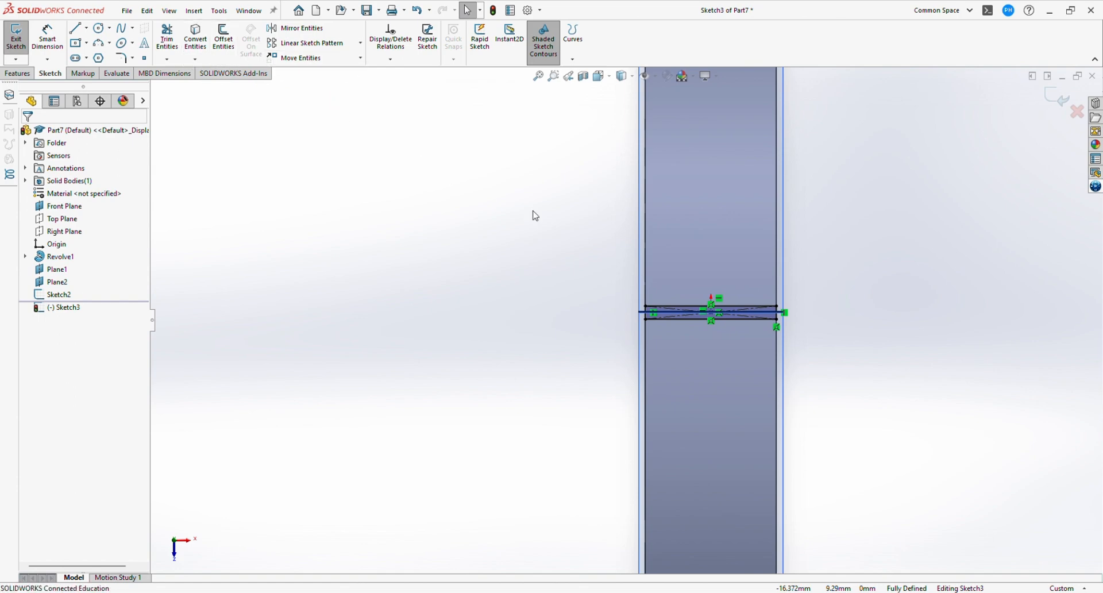
scroll(753, 323, "down", 3)
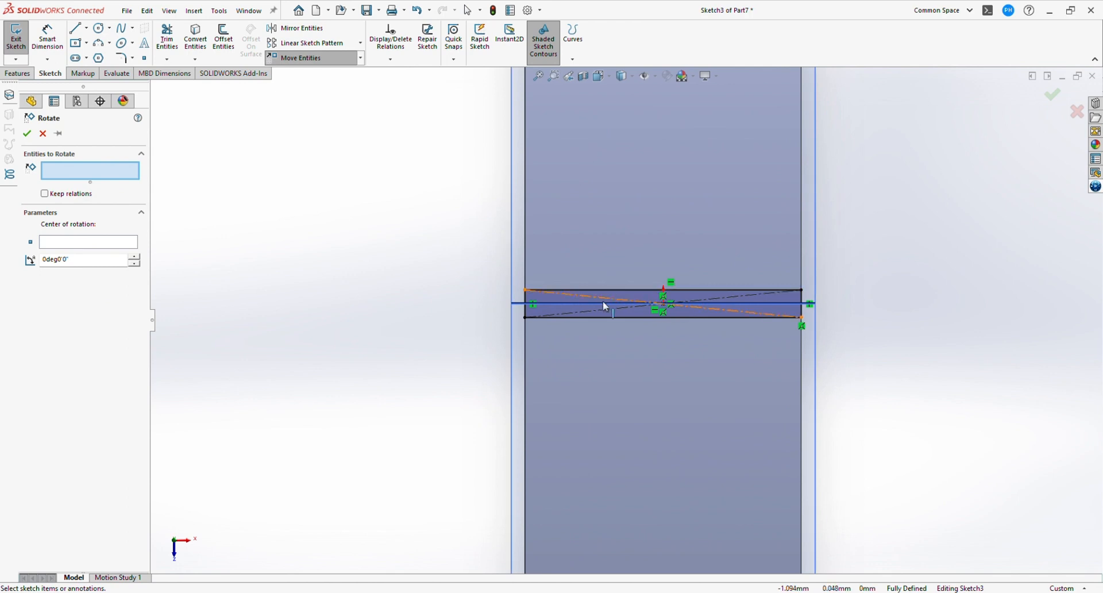
left_click(576, 305)
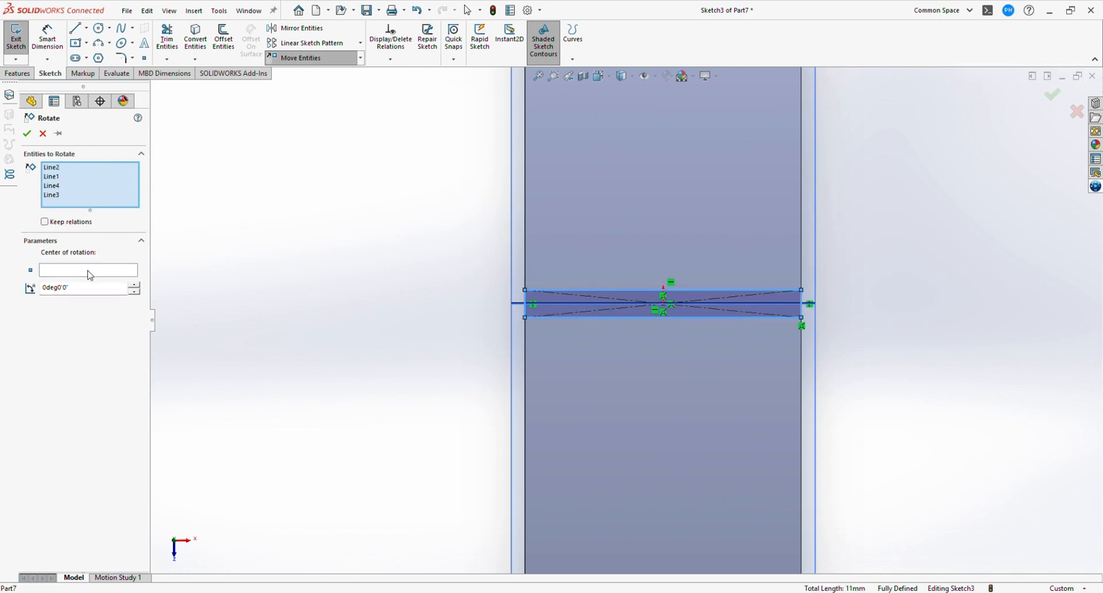
left_click(87, 271)
left_click(664, 303)
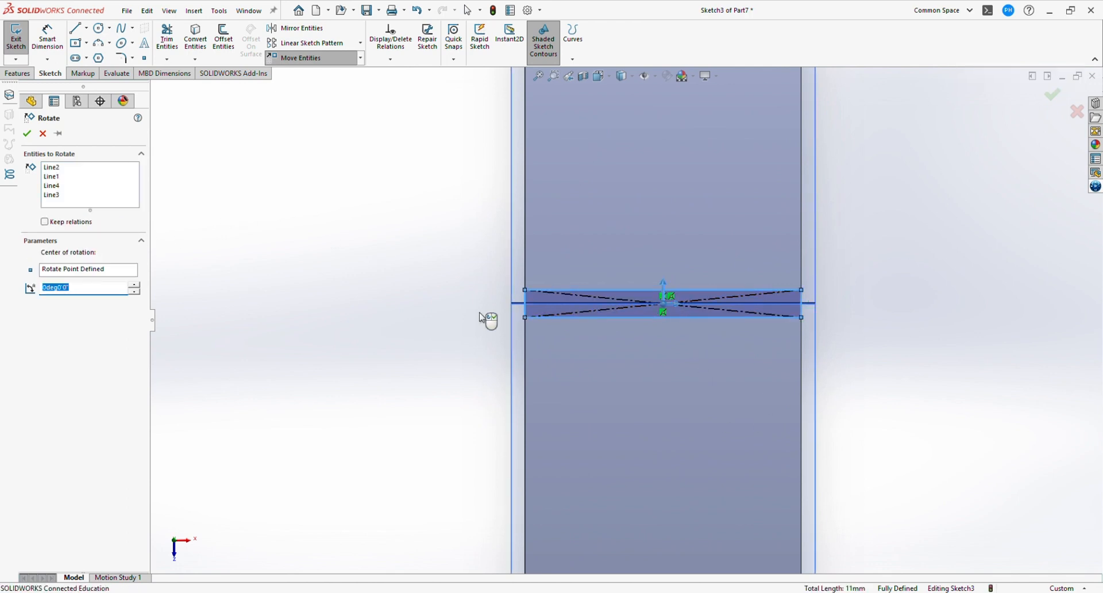
type("25")
key("Return")
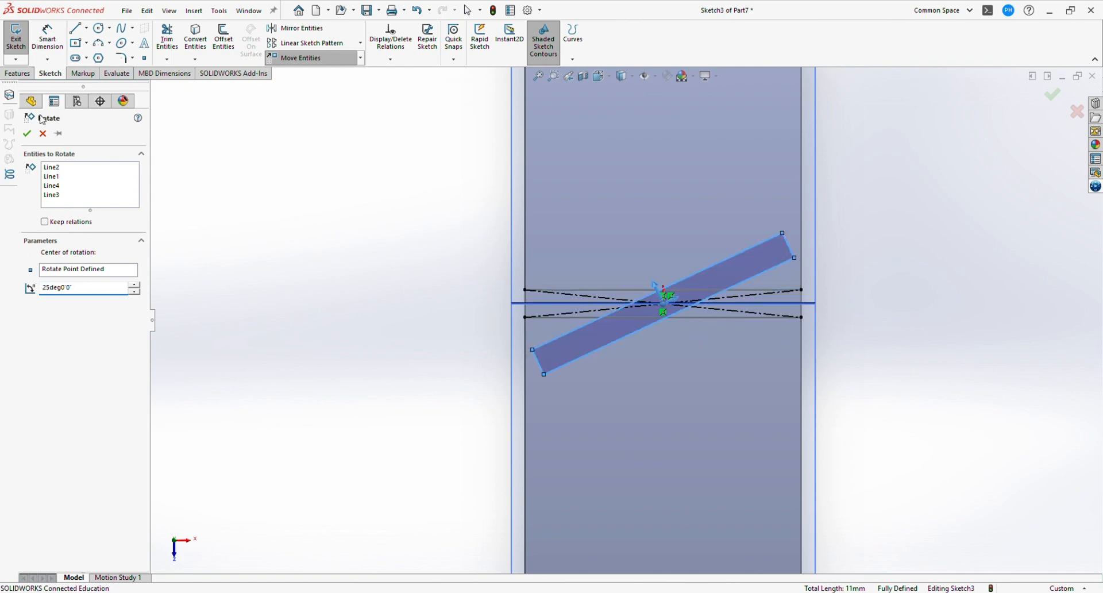
left_click(27, 134)
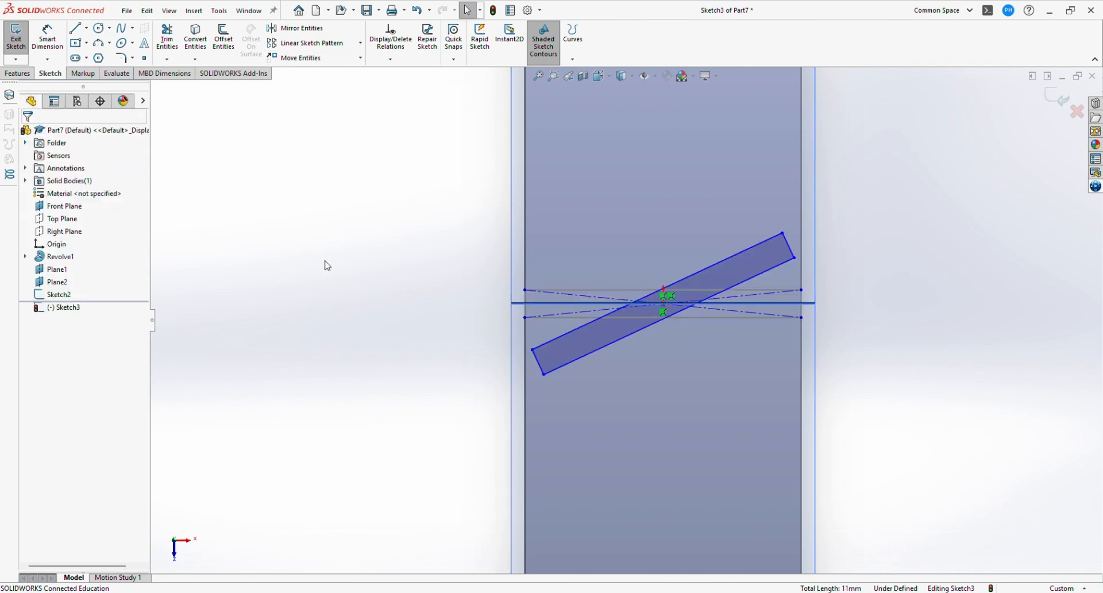
scroll(326, 265, "up", 1)
left_click(1056, 99)
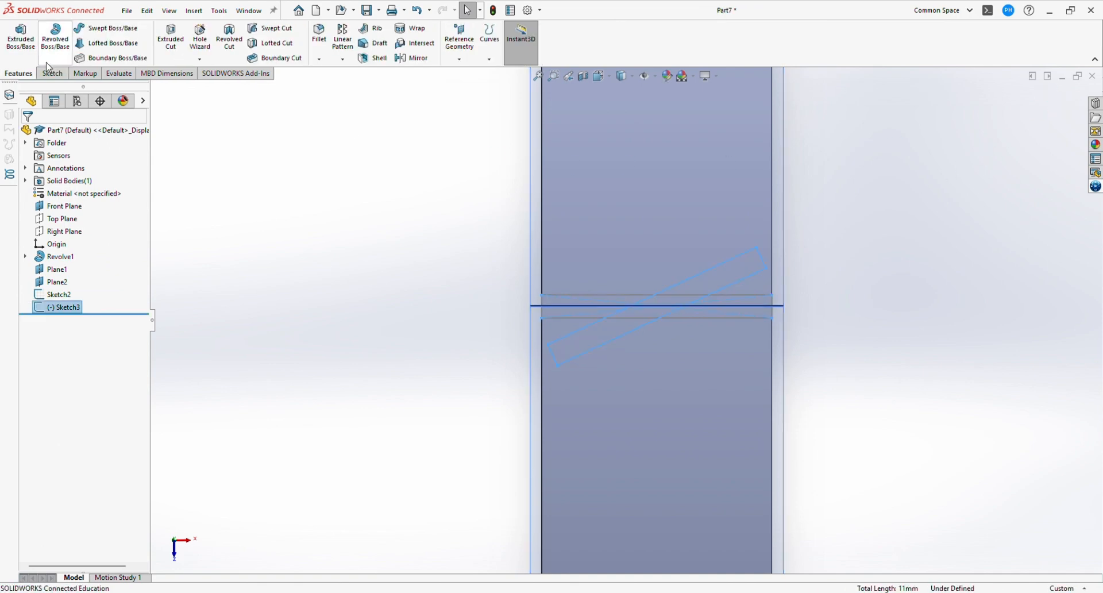
Loft a blade between the rotated Plane2 rectangle and the Plane1 rectangle, aligning the connectors on matching corners to remove the twist
left_click(100, 42)
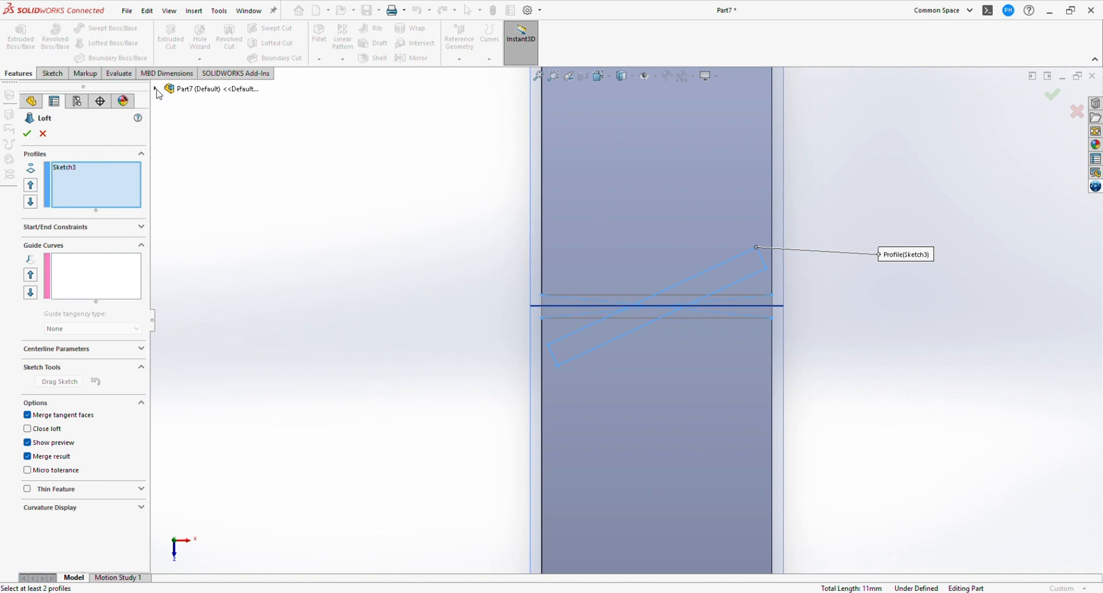
left_click(156, 89)
left_click(201, 252)
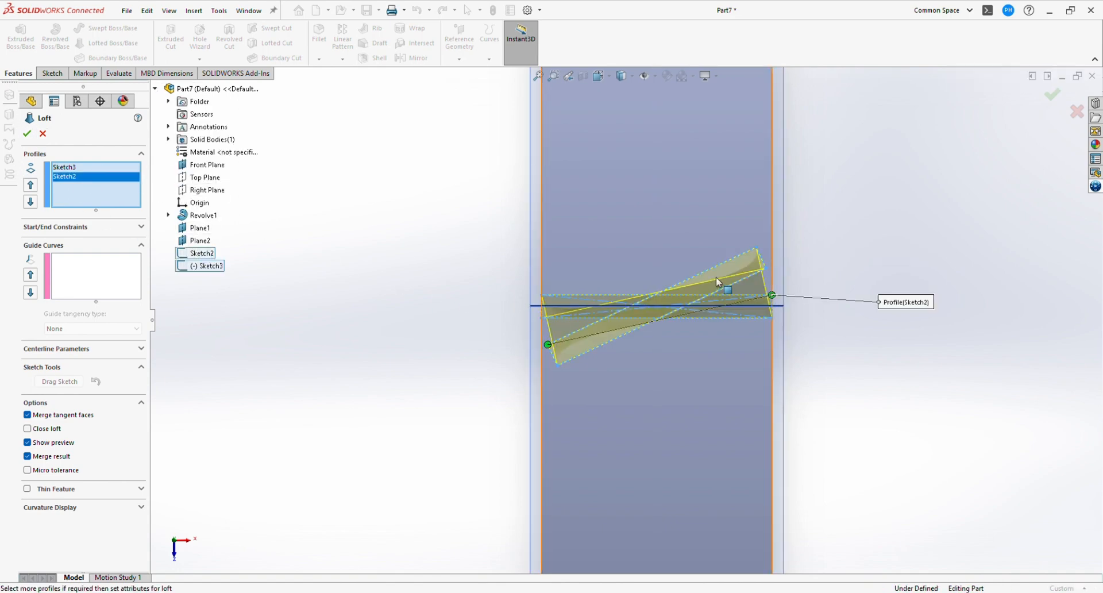
middle_click_drag(718, 283, 729, 289)
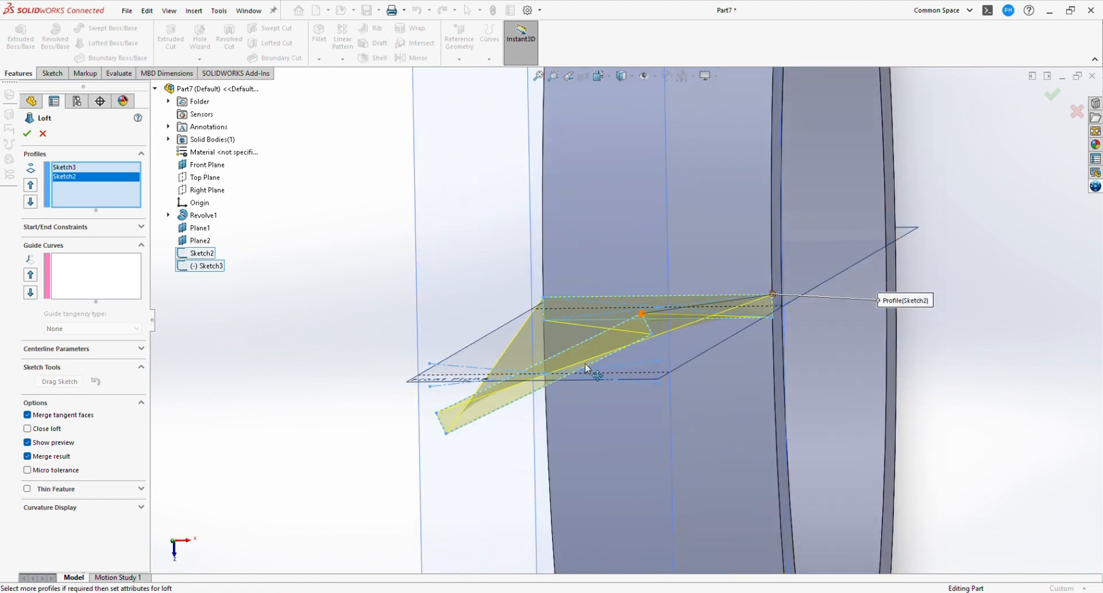
left_click_drag(631, 323, 636, 316)
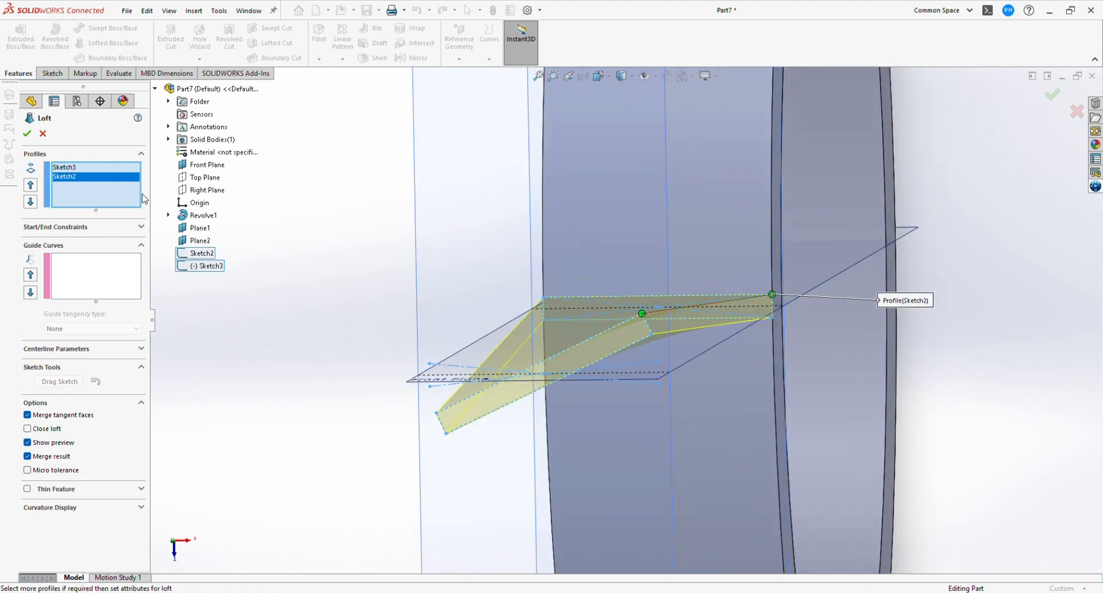
left_click(27, 134)
scroll(925, 241, "up", 2)
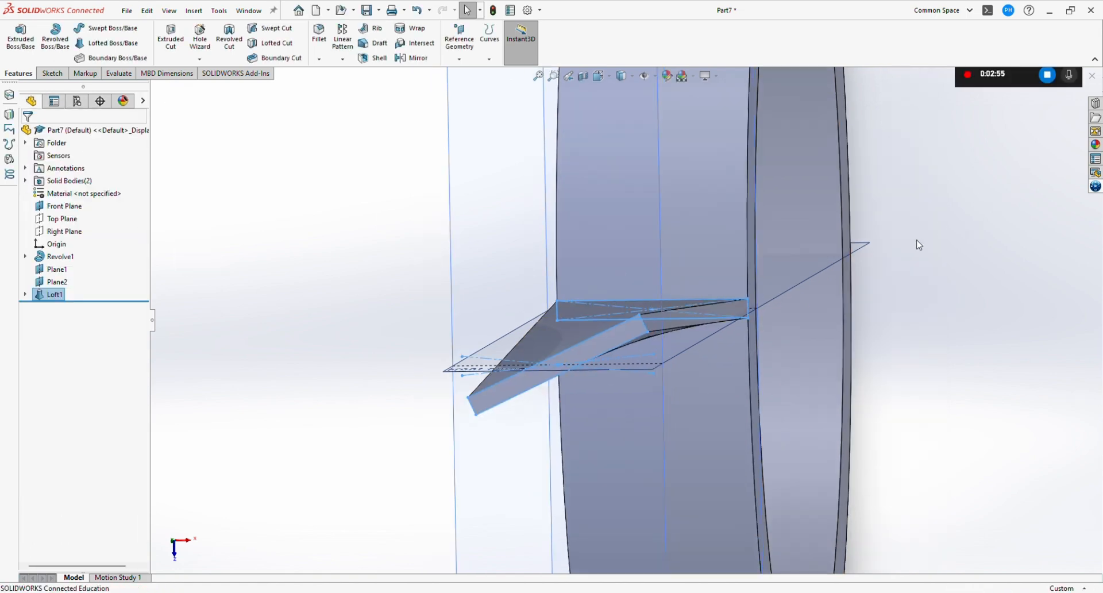
Circular-pattern the lofted blade as a body around the ring's outer face, with 36 equally spaced instances over 360 degrees
middle_click_drag(750, 332, 588, 288)
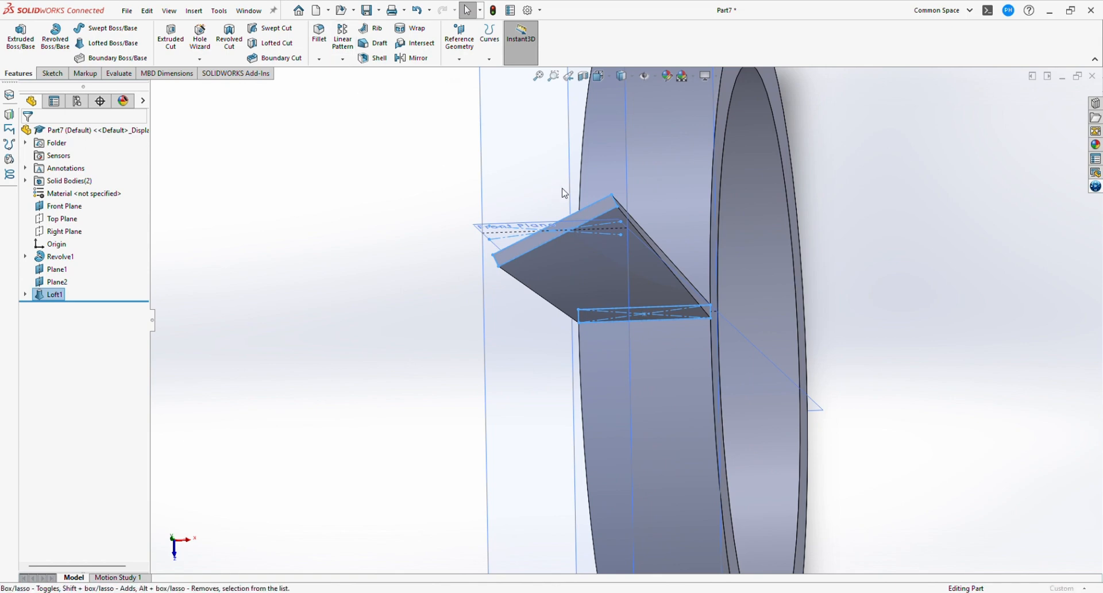
right_click_drag(565, 193, 571, 176)
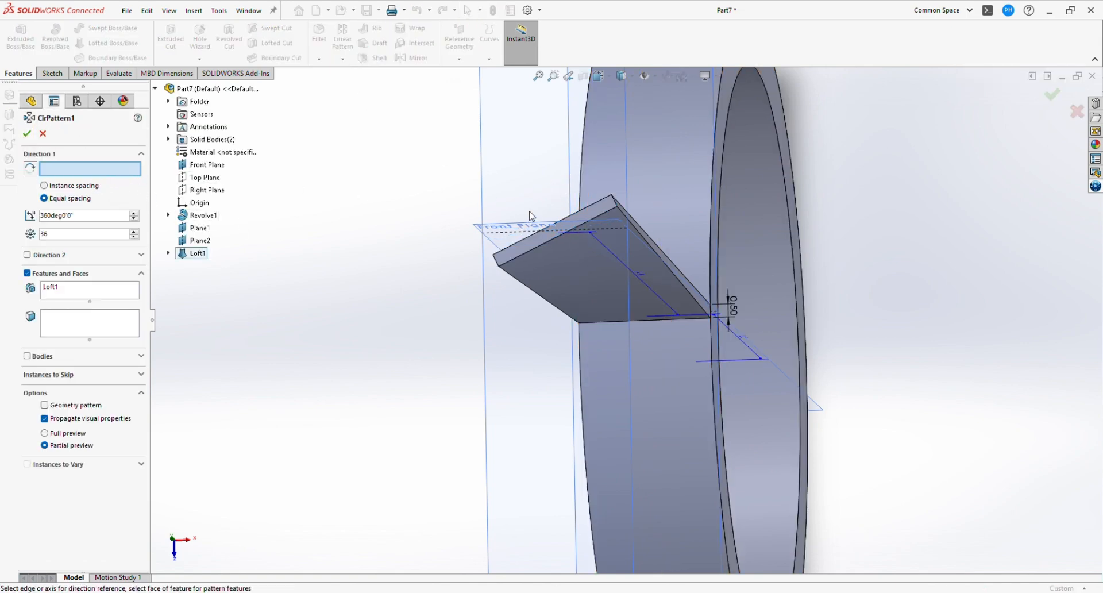
left_click(688, 186)
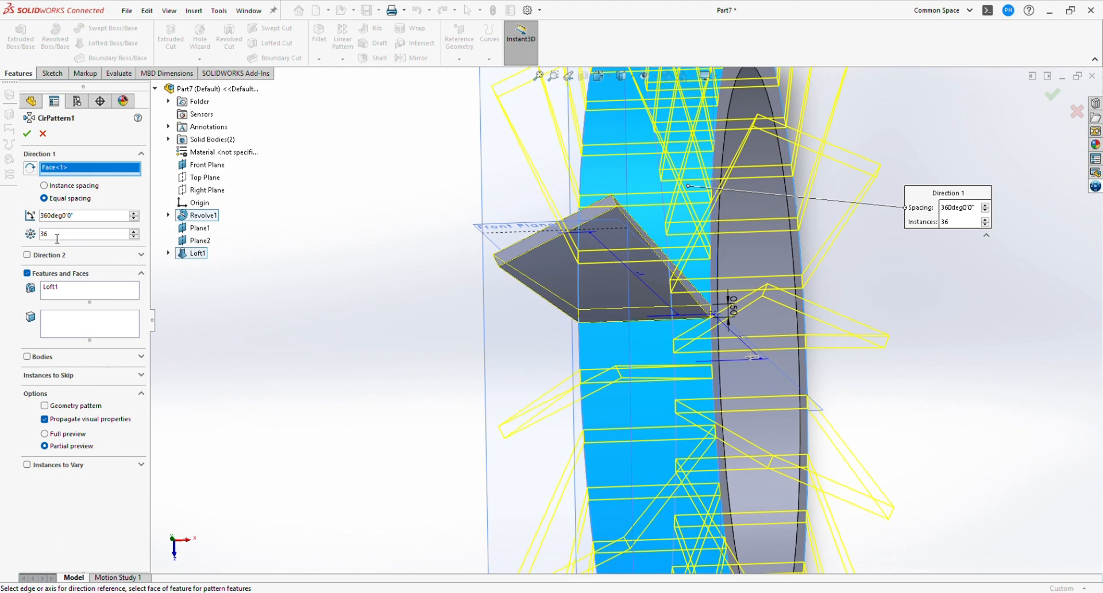
left_click(27, 274)
left_click(30, 293)
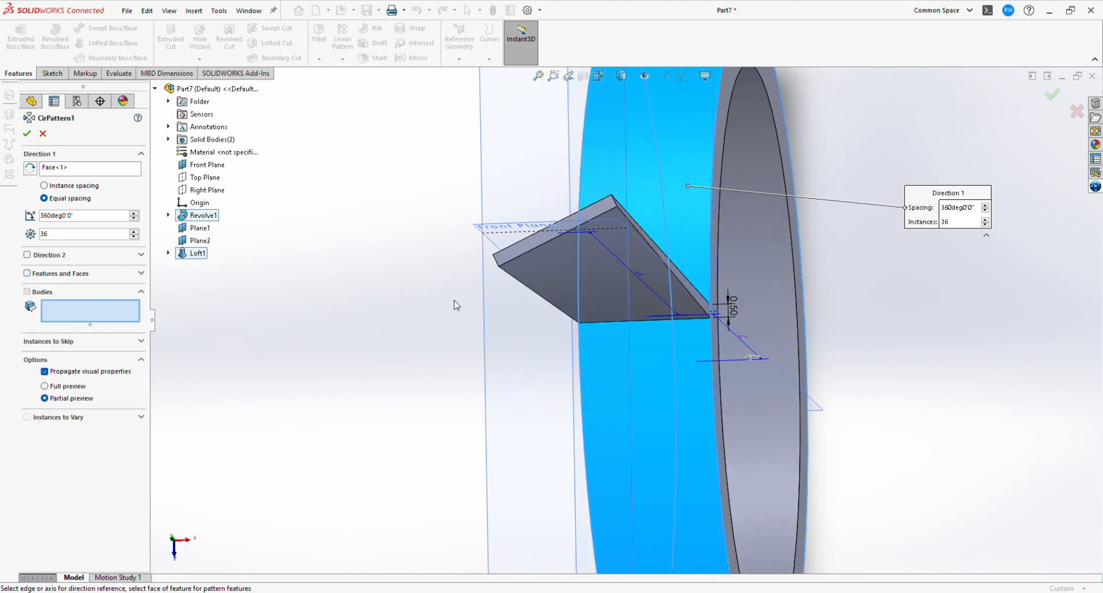
left_click(540, 264)
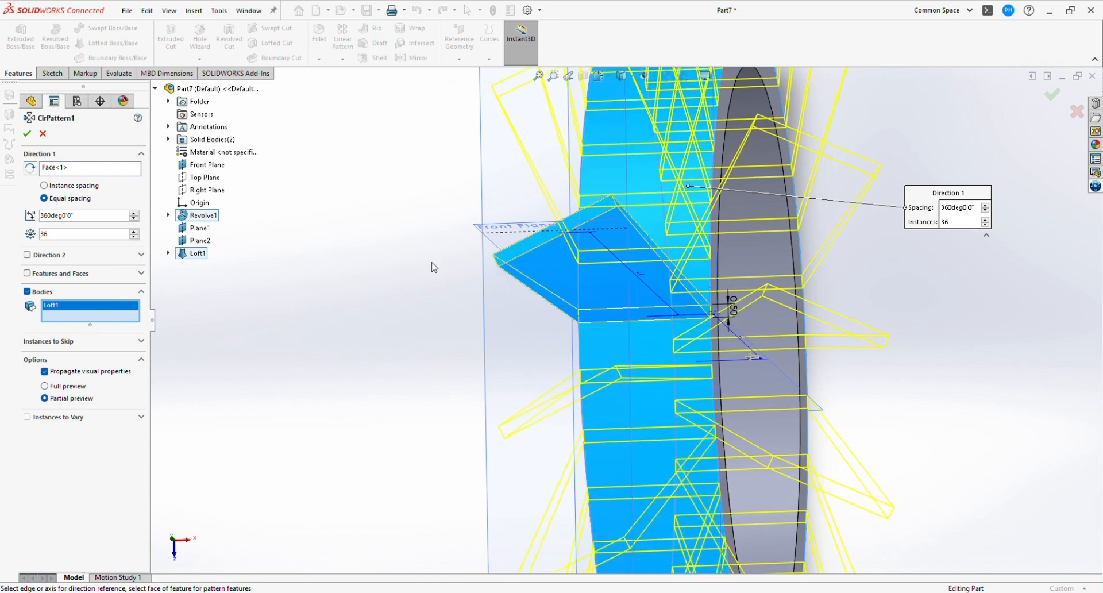
left_click(26, 134)
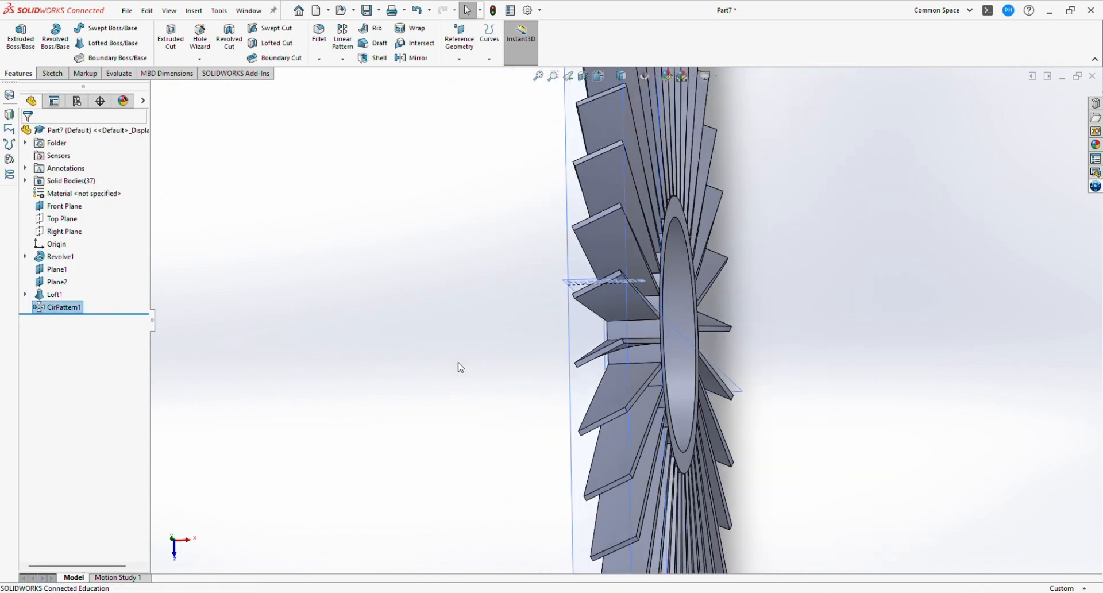
Edit Plane2 and set its offset distance from Plane1 to 23 mm
middle_click_drag(461, 368, 505, 334)
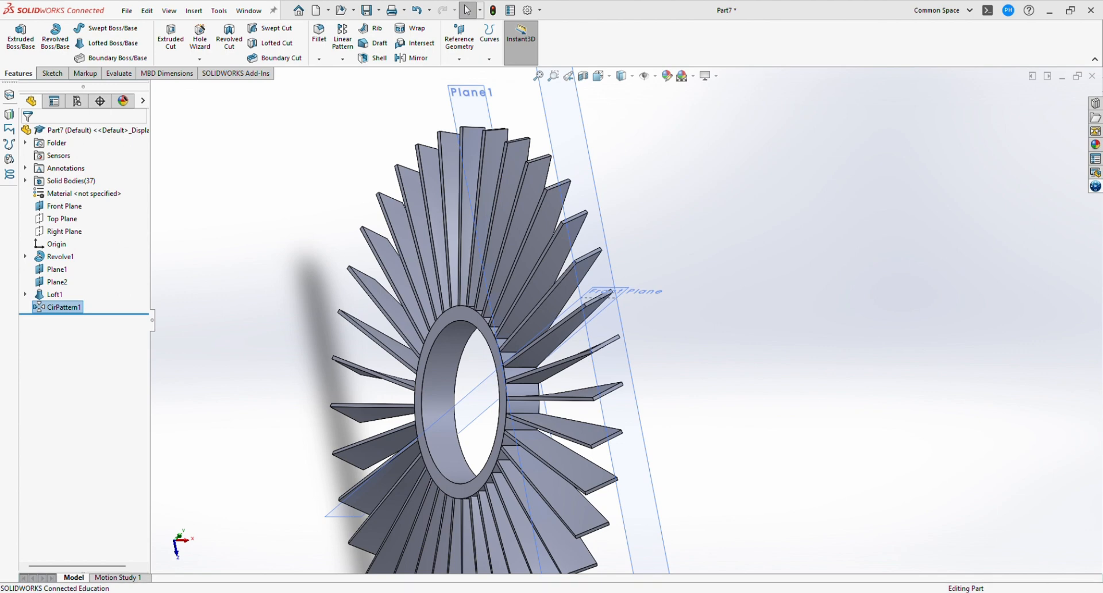
left_click(51, 283)
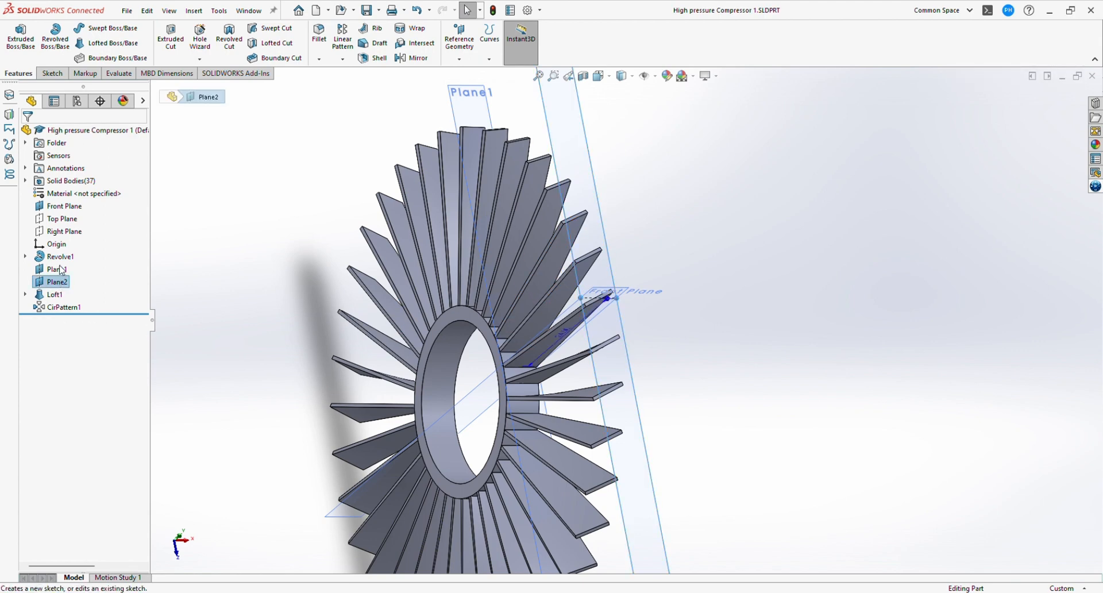
left_click(60, 251)
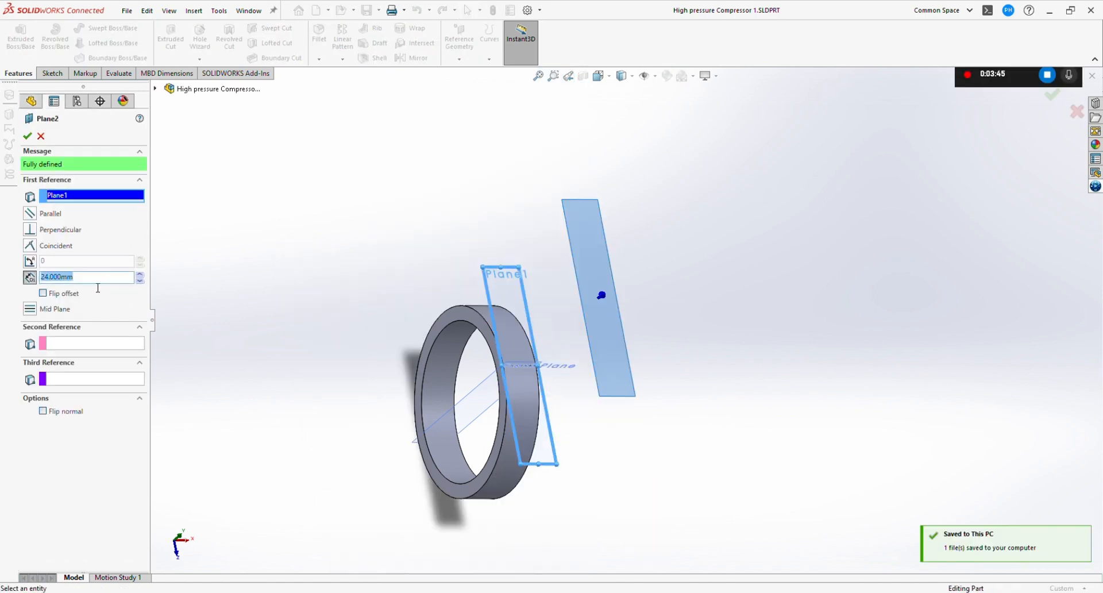
type("23")
key("Return")
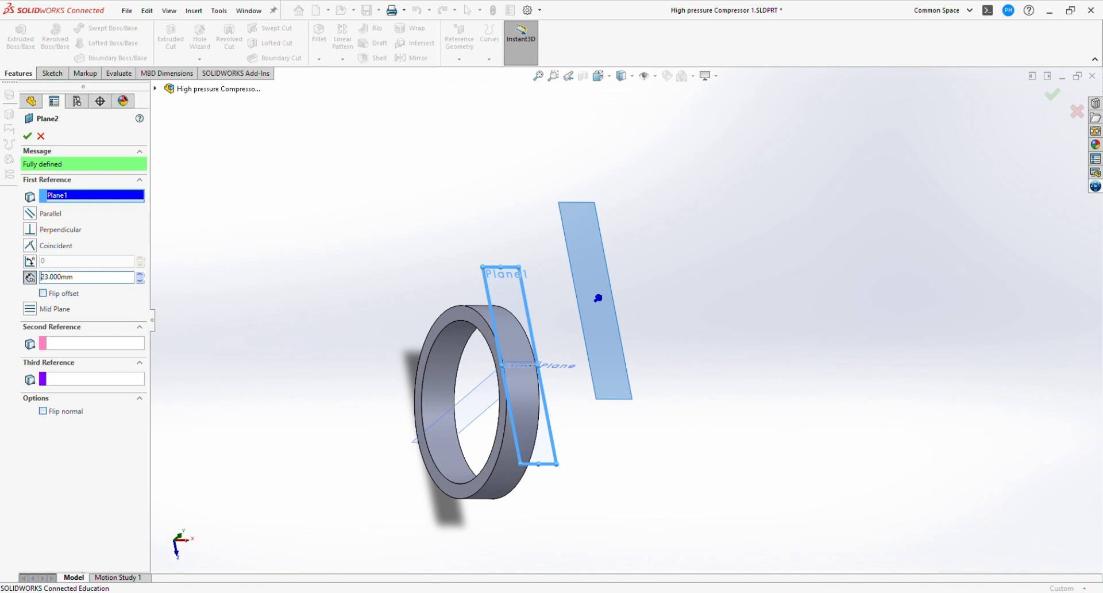
left_click(27, 136)
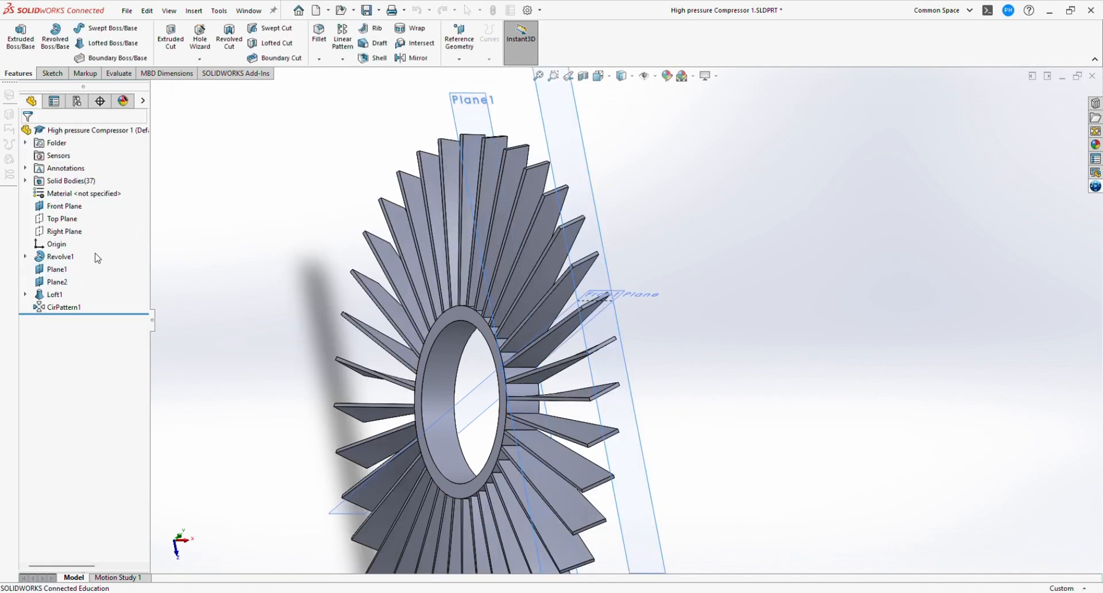
Rotate the four sides of the Plane2 blade rectangle by -50 degrees about its center, and save the part as High pressure Compressor 2
left_click(24, 294)
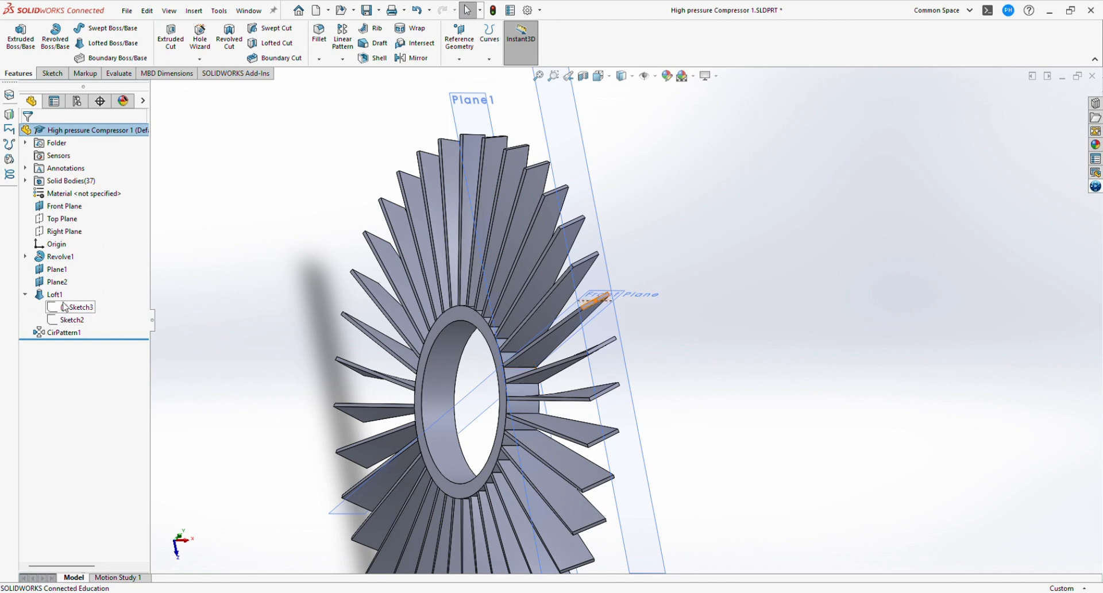
left_click(65, 307)
left_click(81, 284)
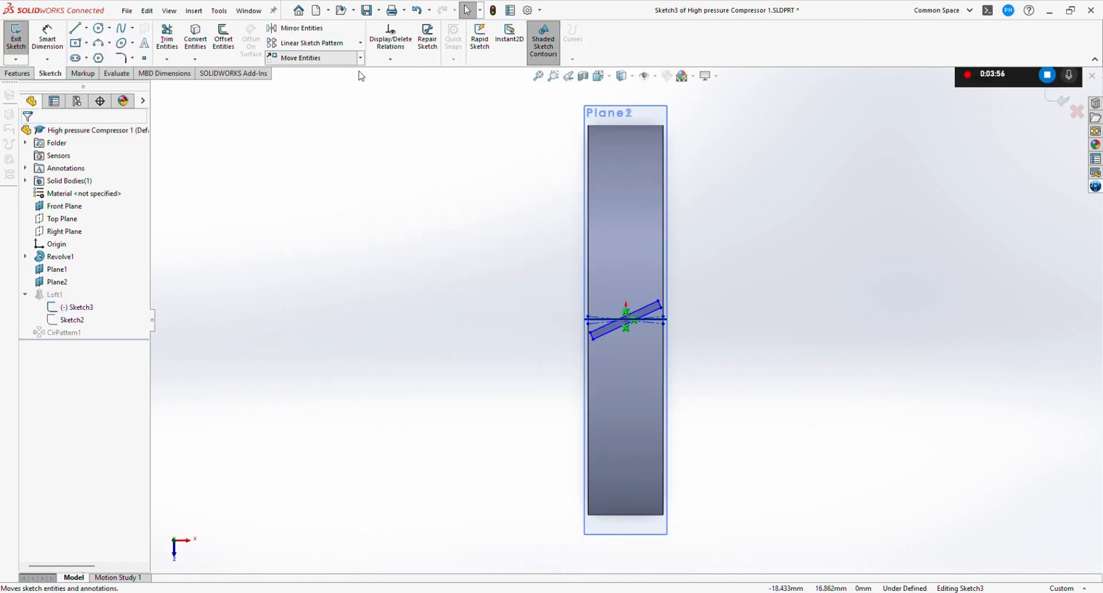
left_click(321, 107)
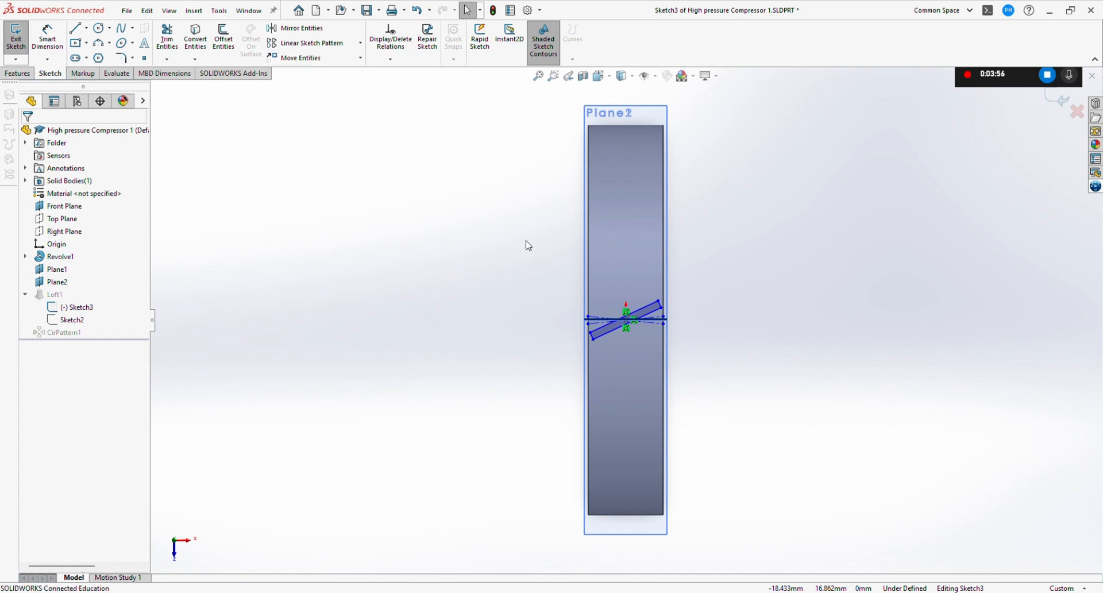
scroll(650, 312, "down", 4)
left_click(634, 304)
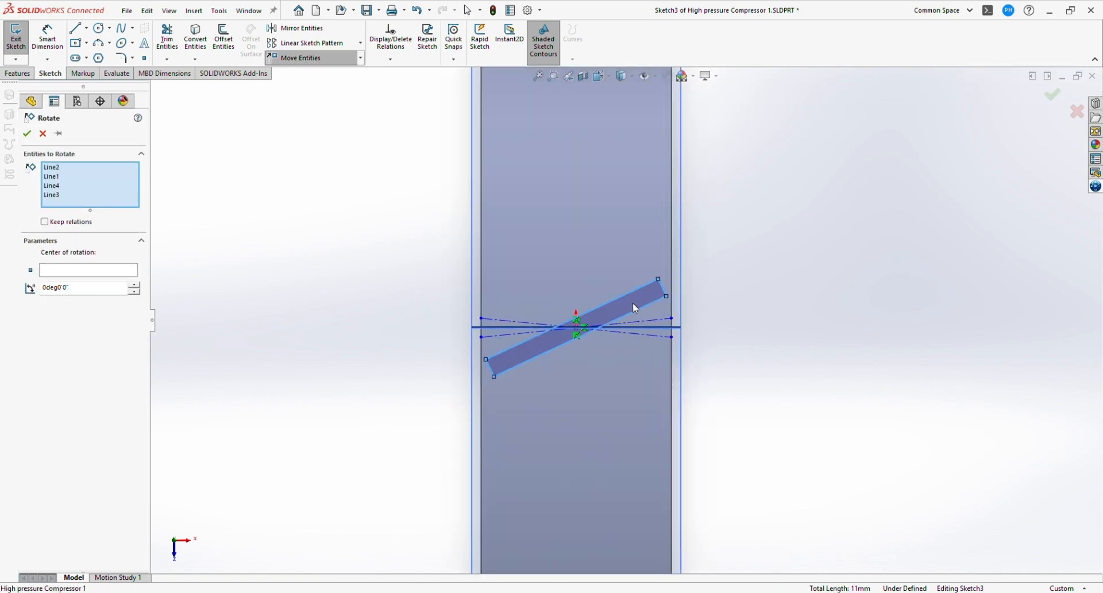
left_click(104, 270)
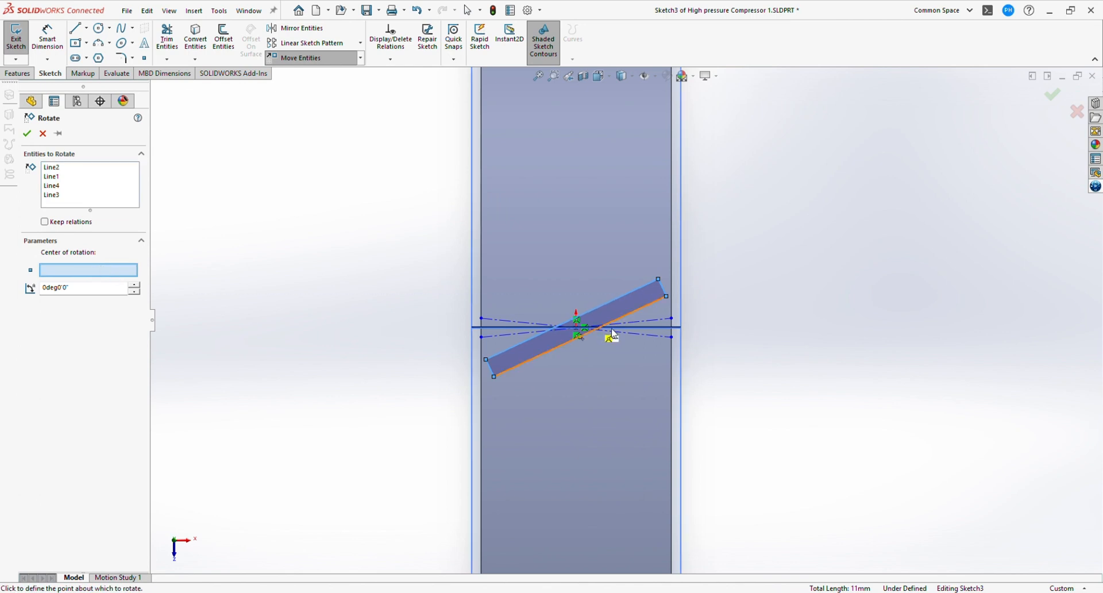
left_click(579, 328)
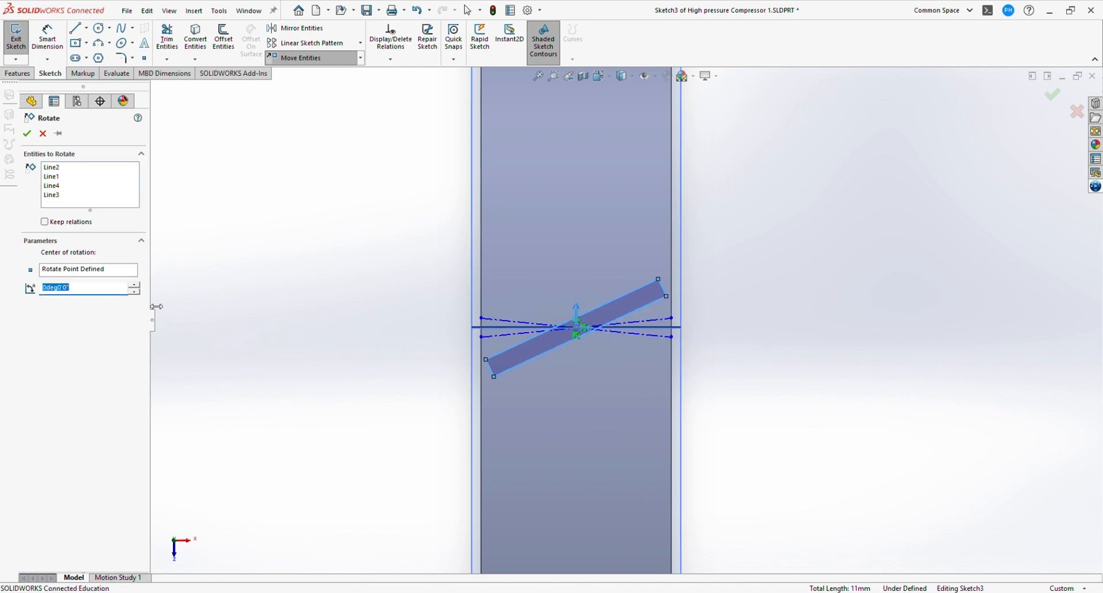
type("-50")
key("Return")
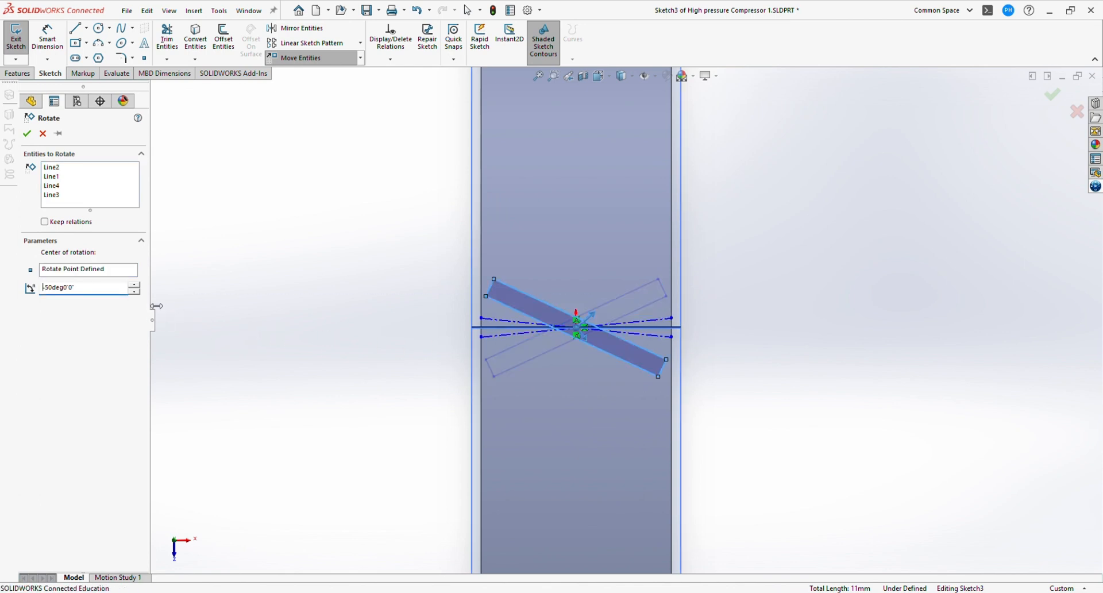
left_click(27, 135)
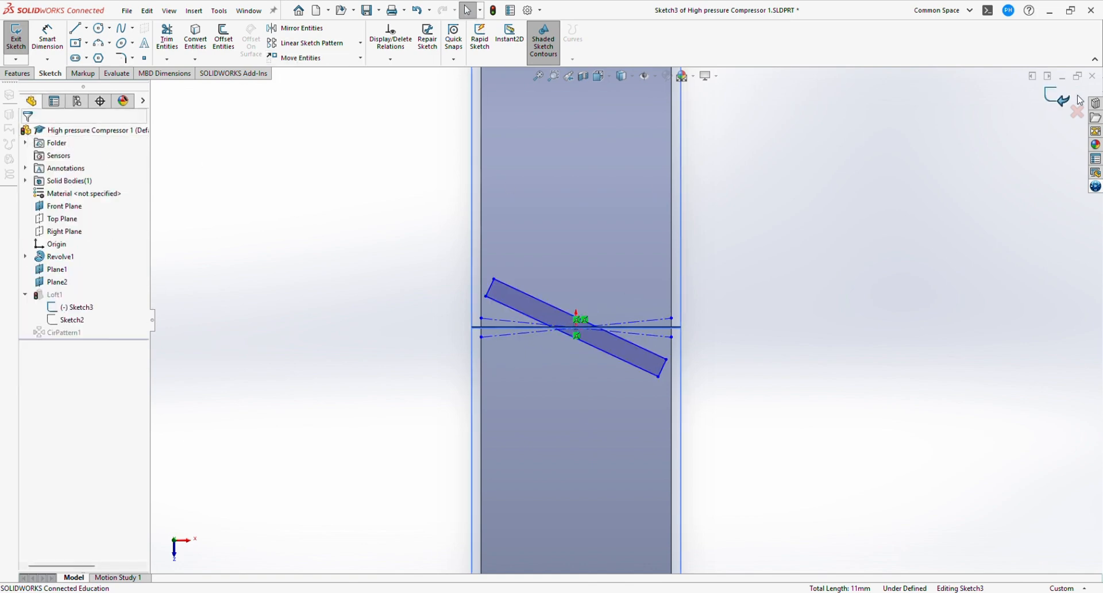
left_click(1058, 107)
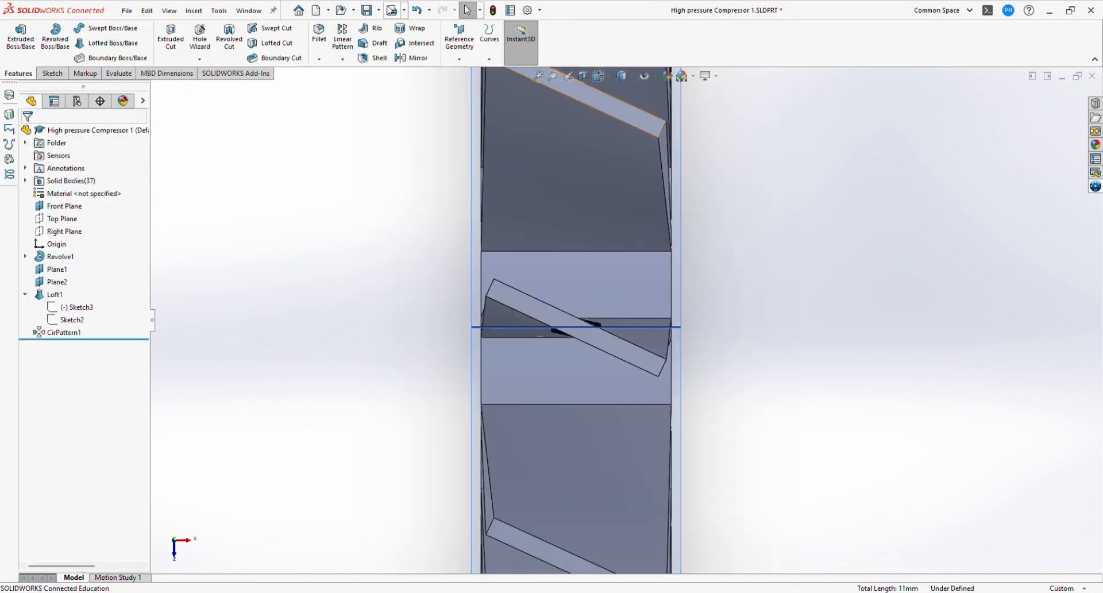
left_click(378, 13)
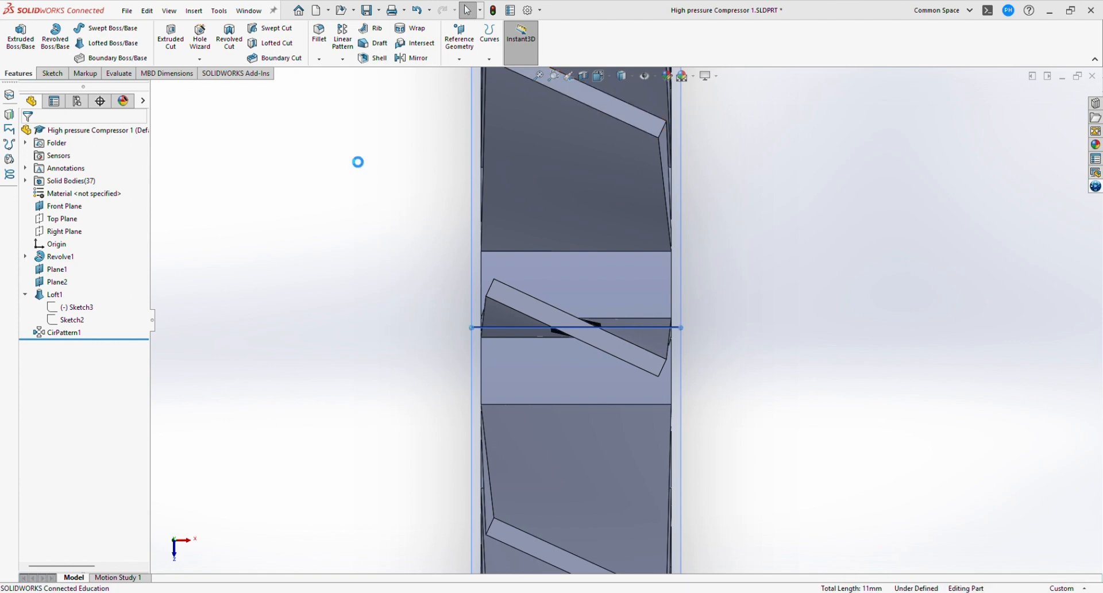
Reopen the Plane2 blade sketch and rotate the rectangle's four sides 50 degrees about its center
left_click(75, 307)
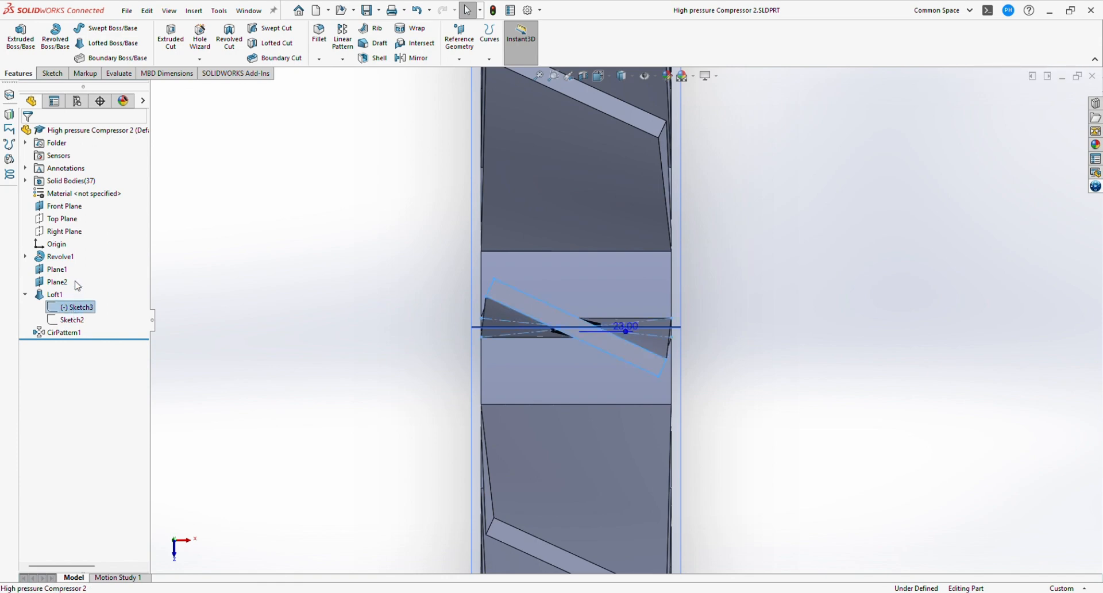
left_click(86, 274)
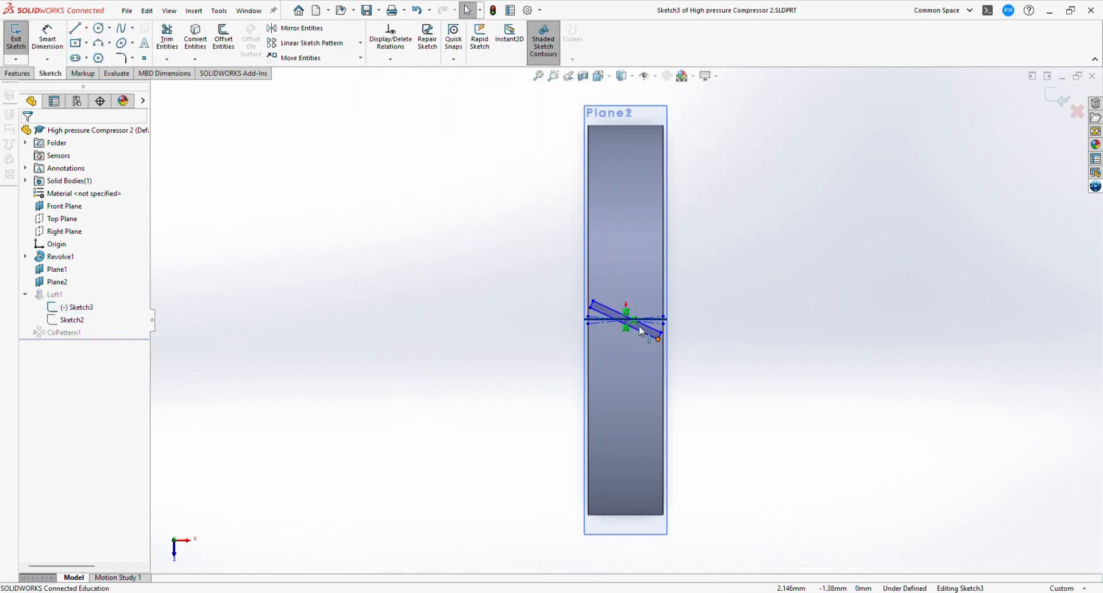
left_click(316, 101)
scroll(605, 273, "down", 3)
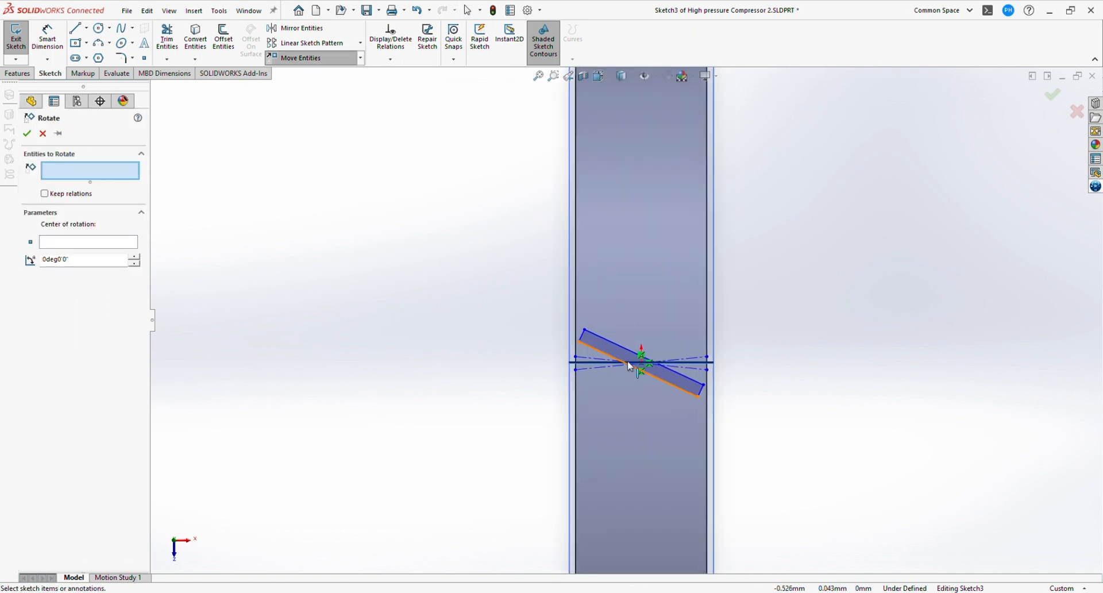
scroll(628, 357, "down", 3)
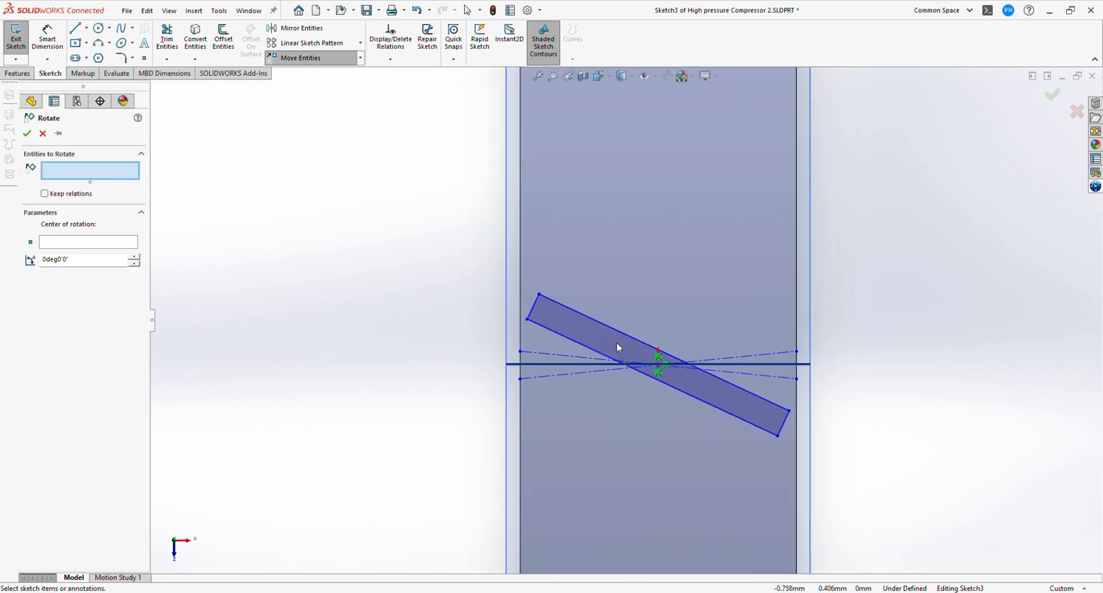
left_click(593, 329)
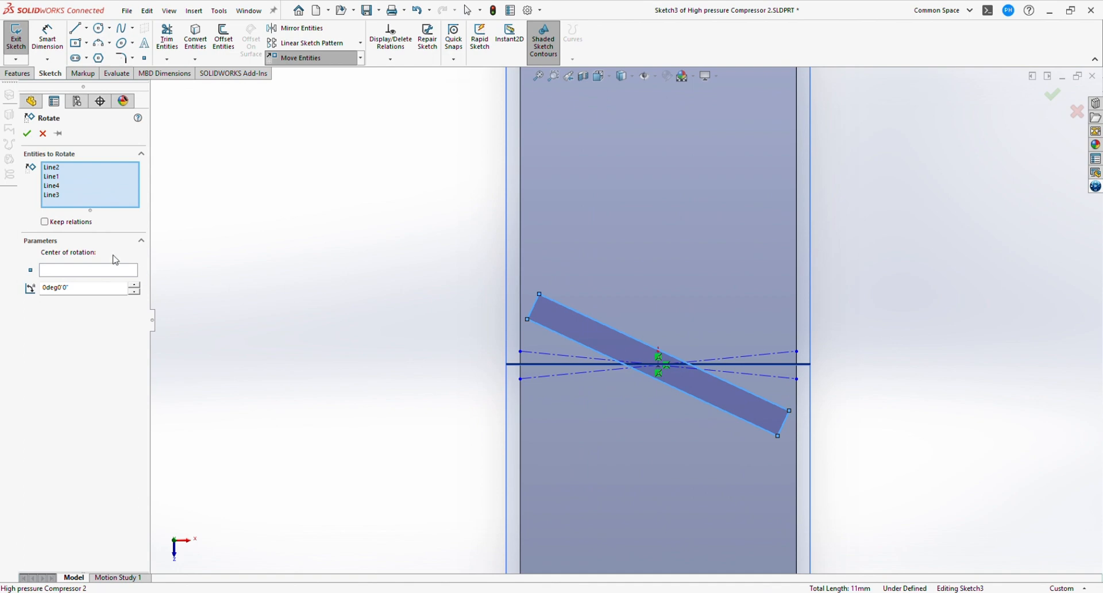
left_click(76, 269)
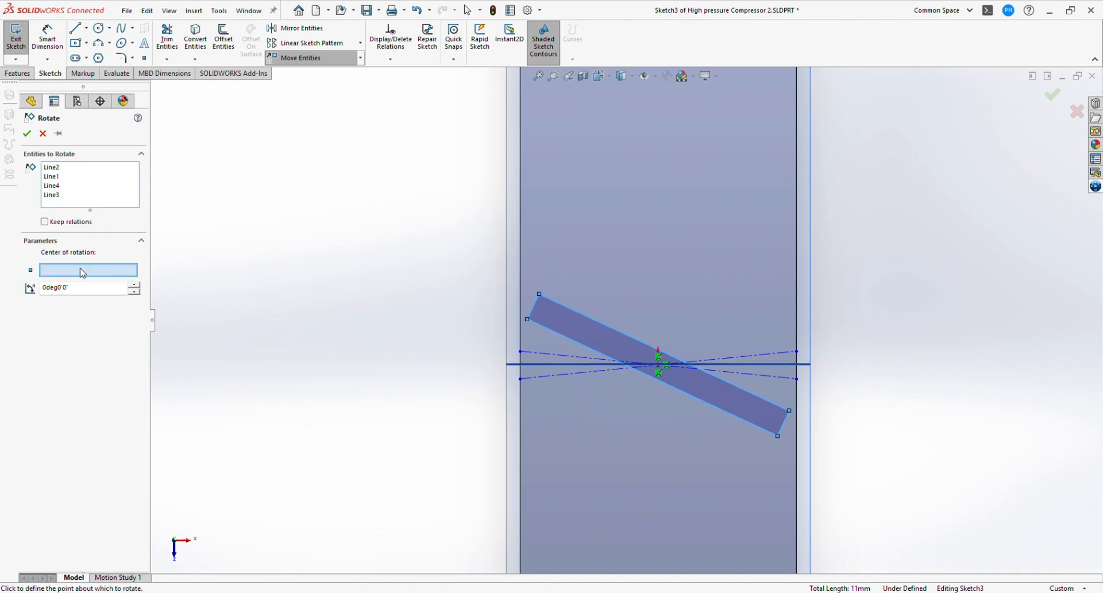
left_click(659, 364)
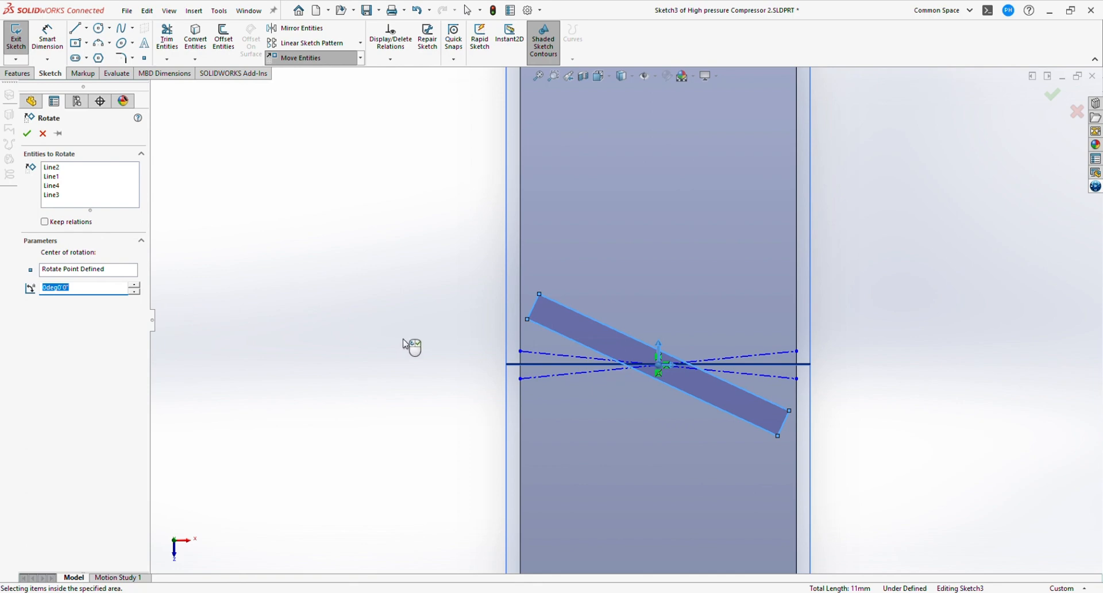
type("2")
key("Return")
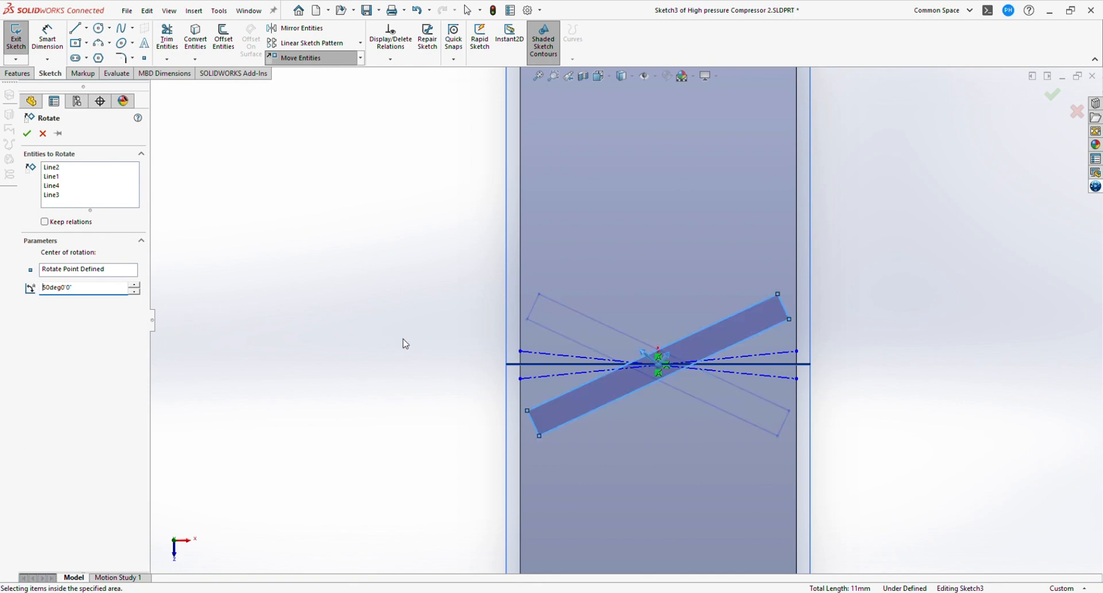
left_click(29, 133)
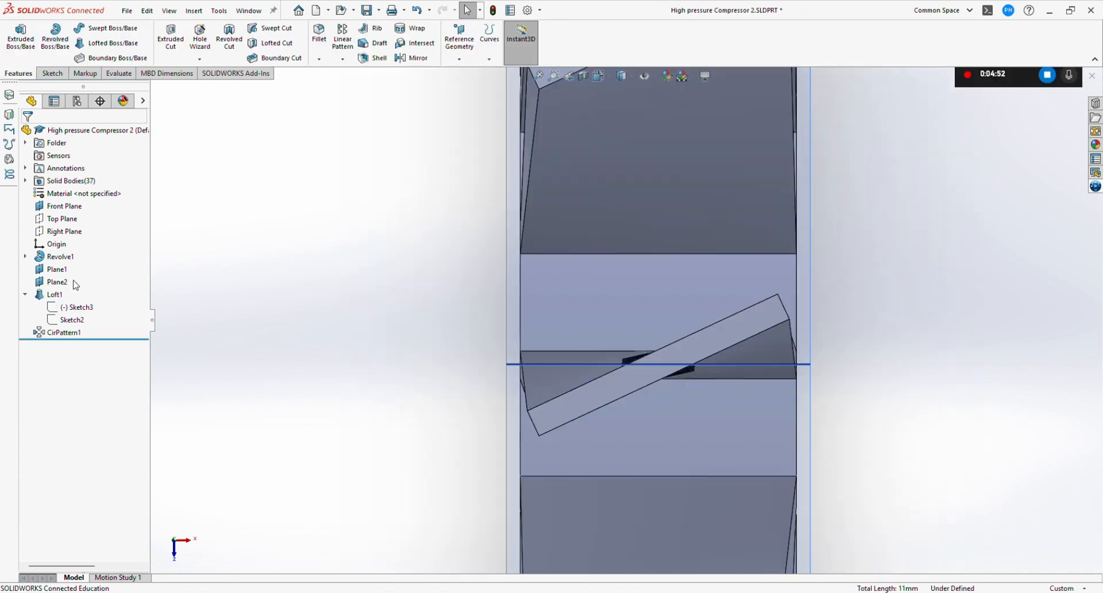
Edit Plane2 again and reduce its offset distance from Plane1 to 22 mm
left_click(55, 282)
left_click(75, 248)
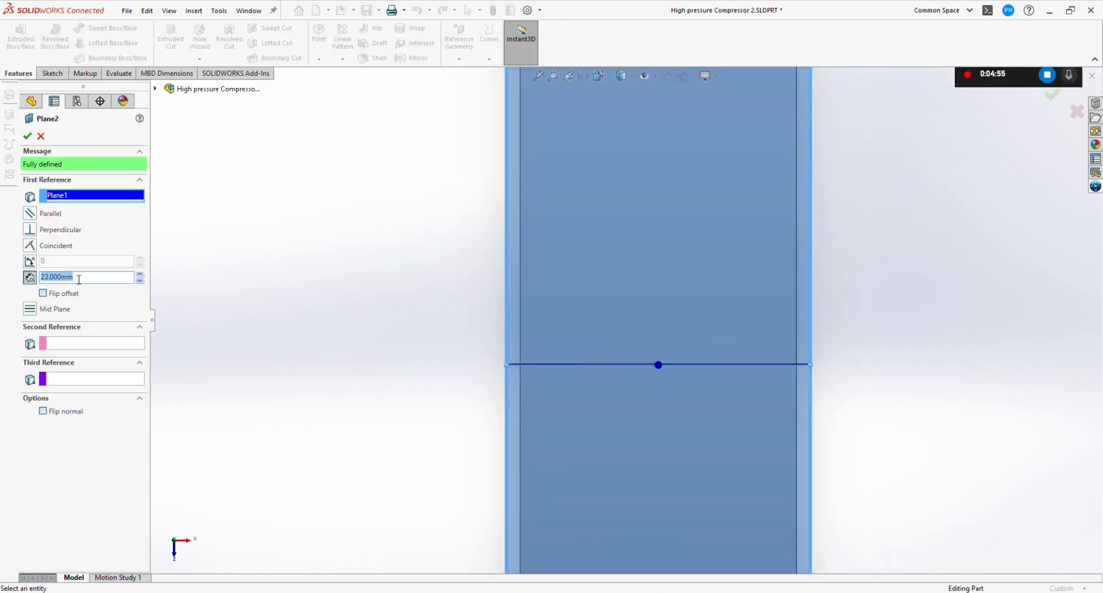
key("Return")
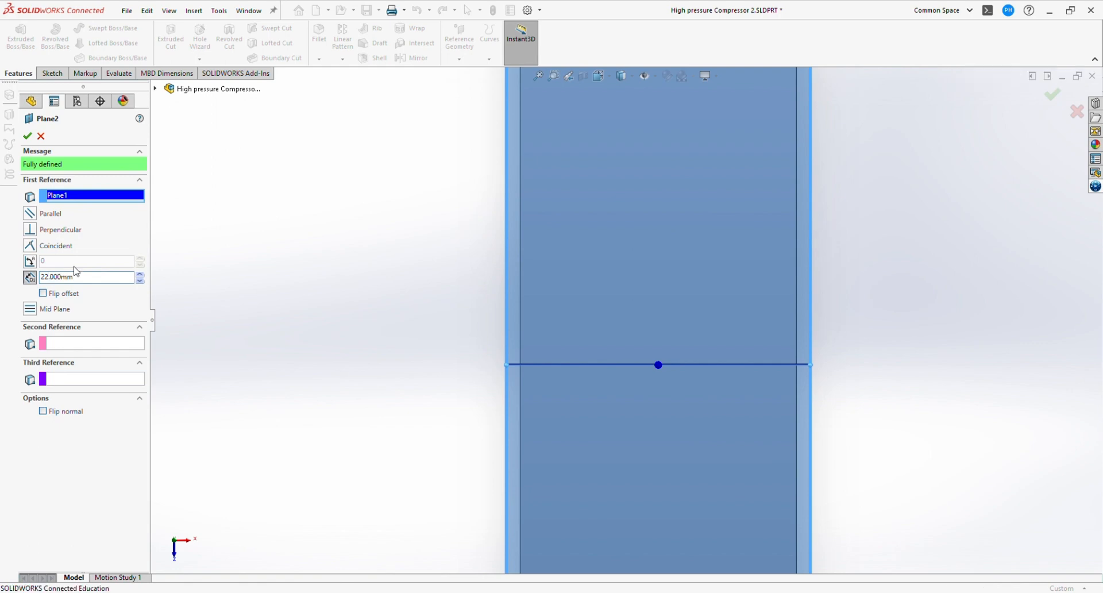
left_click(1053, 96)
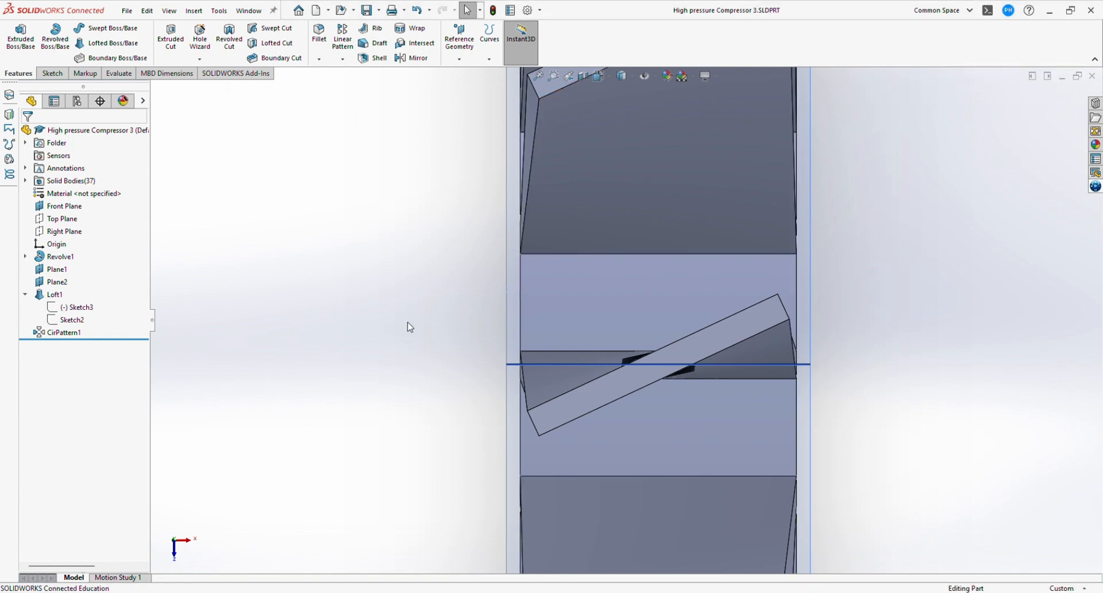
Set the offset of Plane2 from Plane1 to 21 mm in the High pressure Compressor 3 part
left_click(41, 282)
left_click(143, 261)
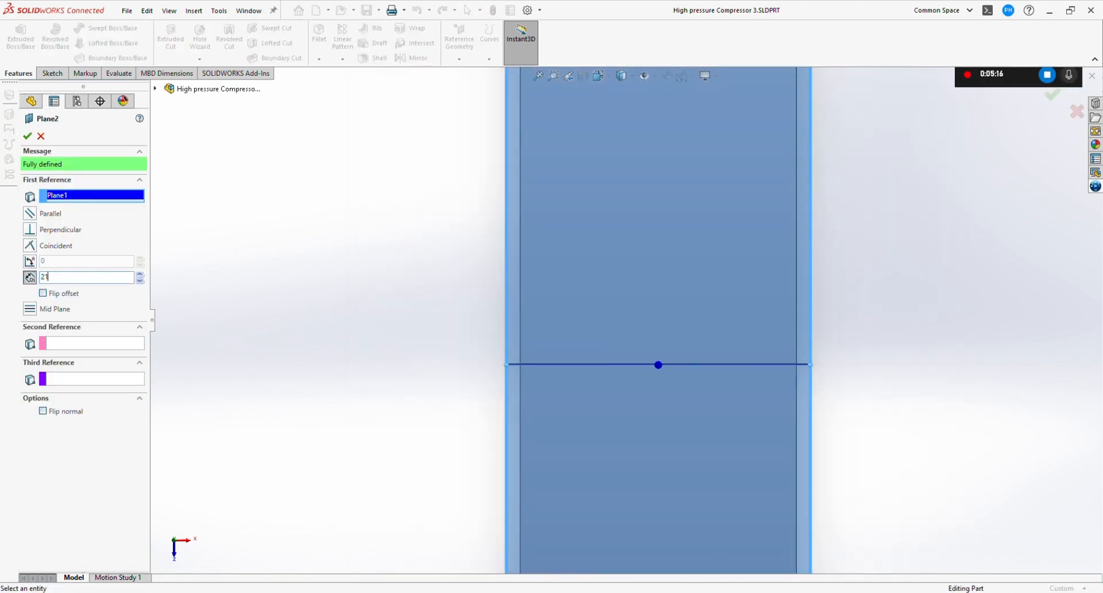
type("21")
key("Return")
left_click(27, 136)
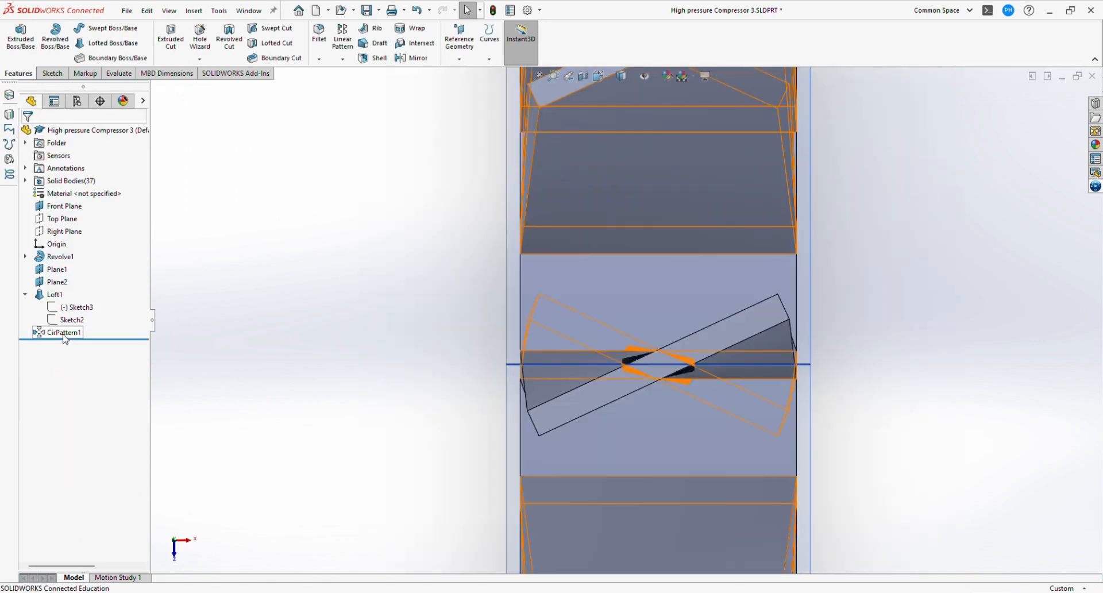
Rotate the four sides of the Plane2 blade rectangle by -50 degrees about its center and save the part as High pressure Compressor 4
left_click(68, 307)
left_click(72, 282)
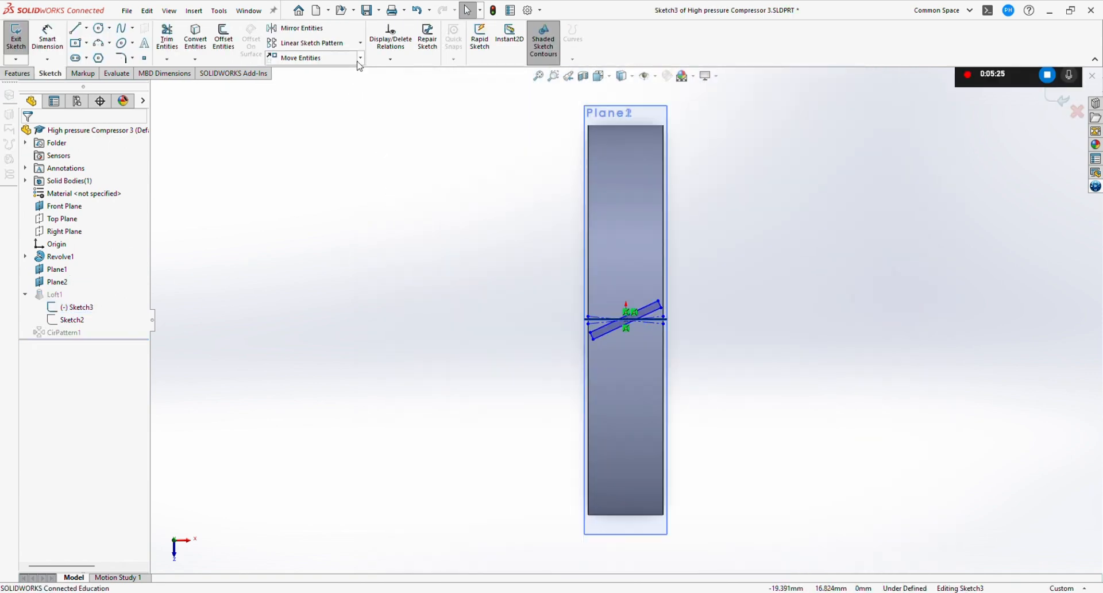
left_click(361, 61)
left_click(346, 96)
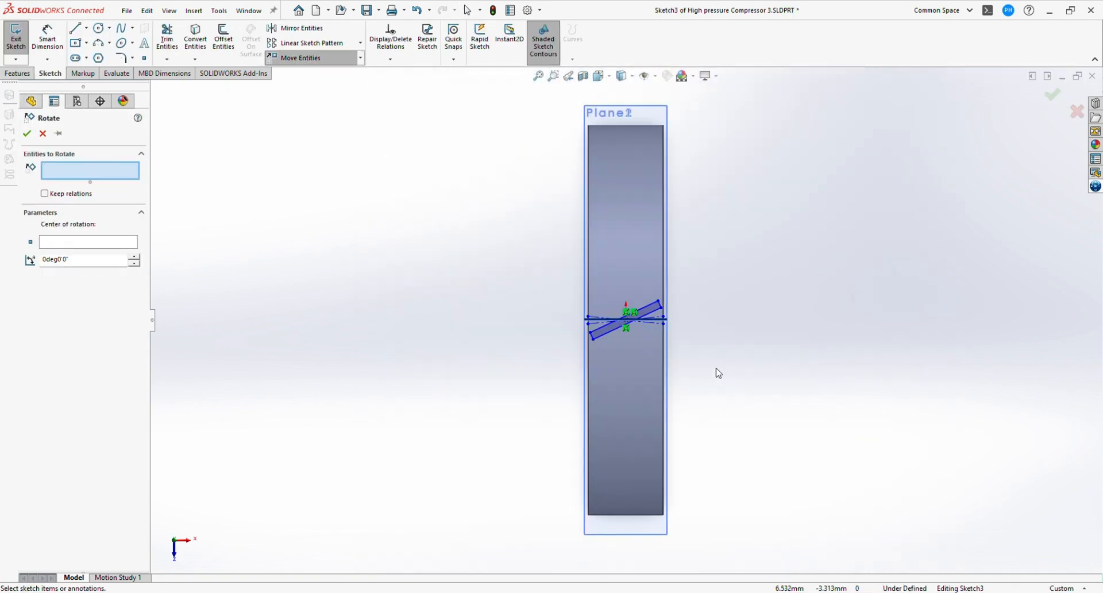
scroll(724, 375, "down", 5)
left_click(523, 202)
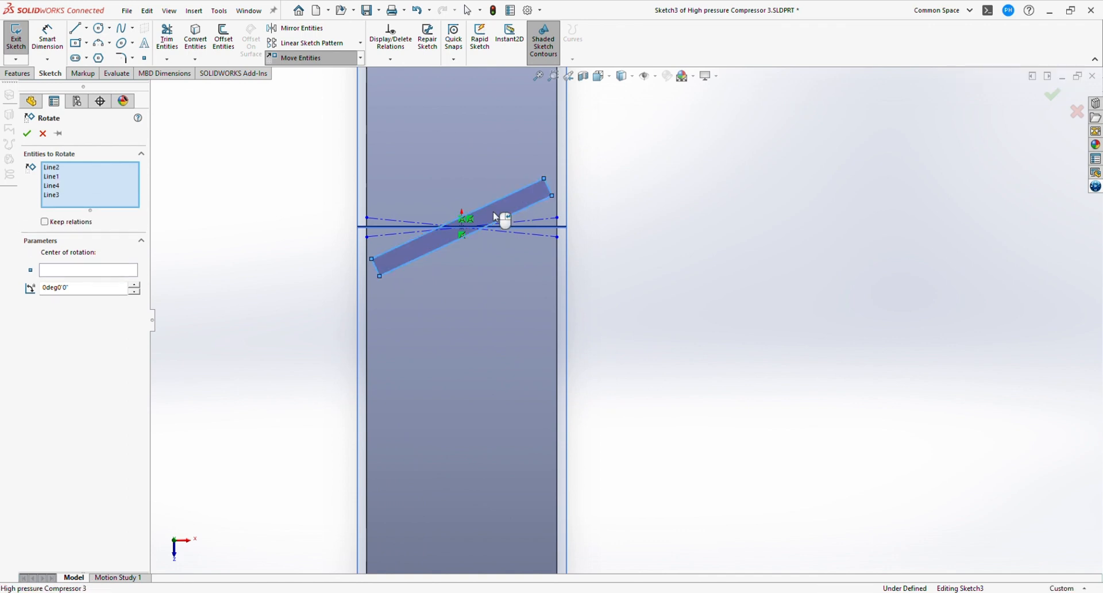
left_click(135, 273)
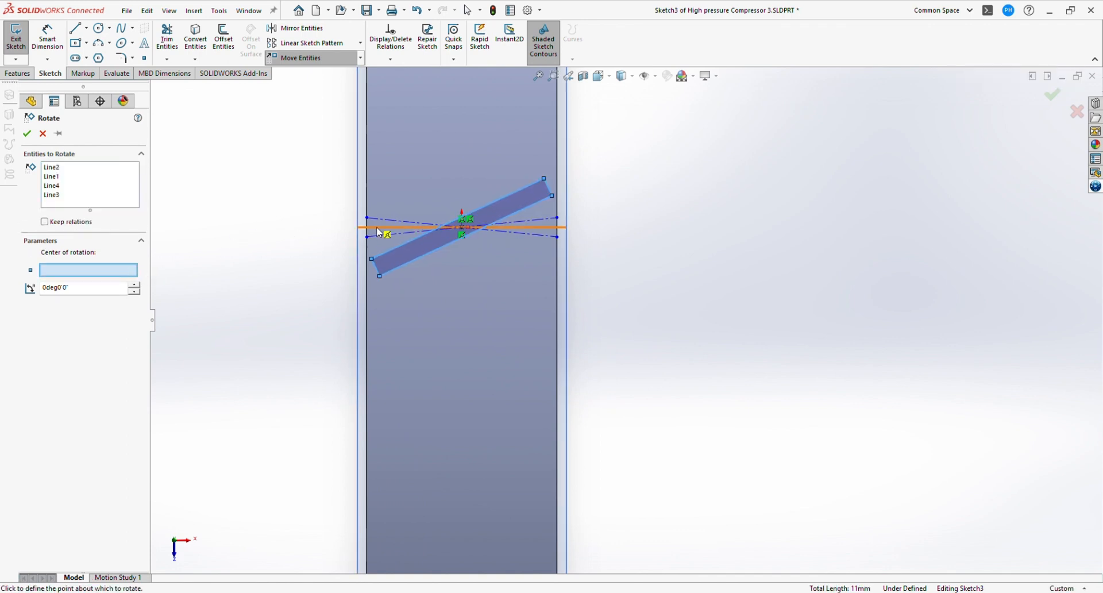
left_click(465, 229)
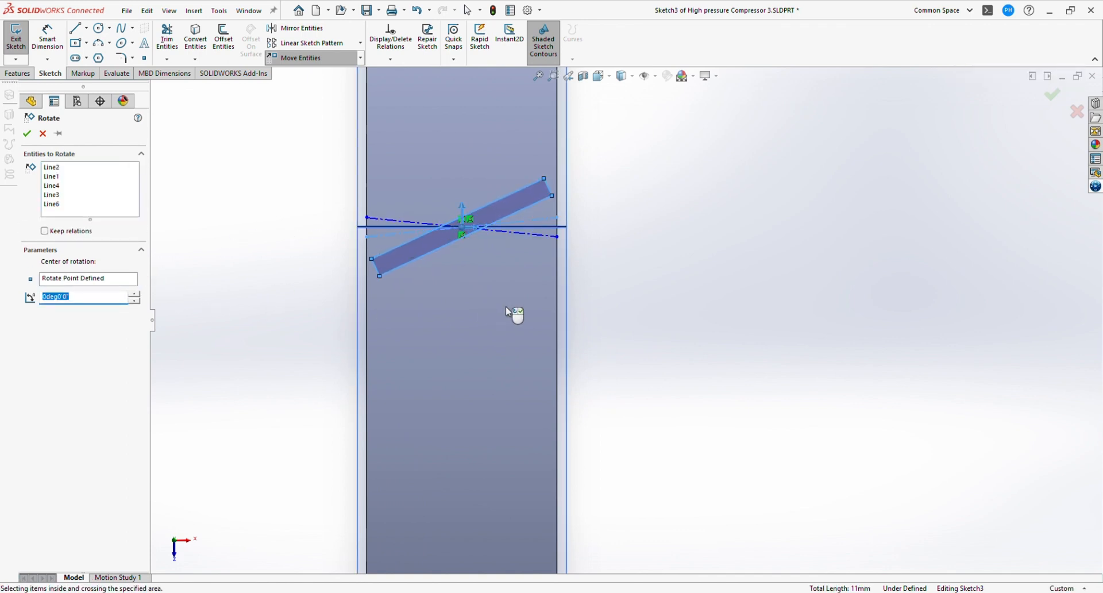
type("-50")
key("Return")
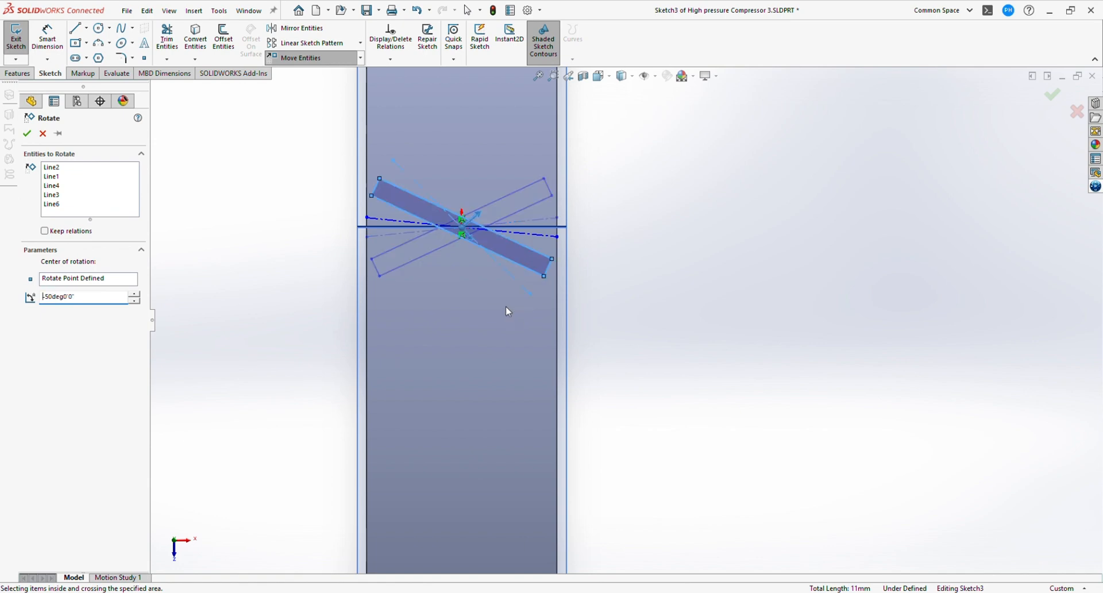
left_click(27, 134)
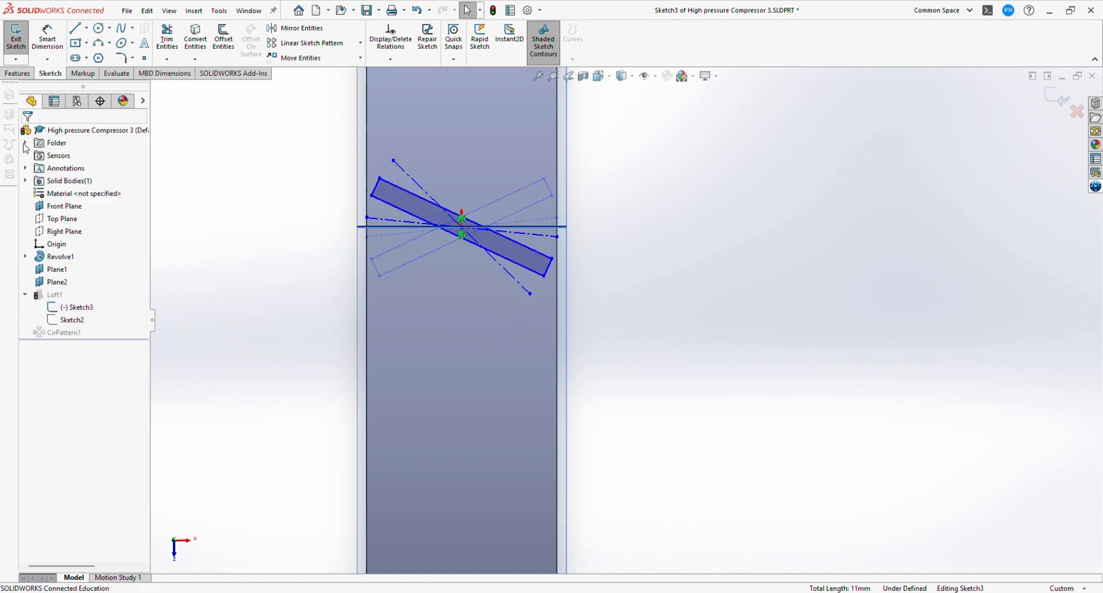
left_click(1057, 107)
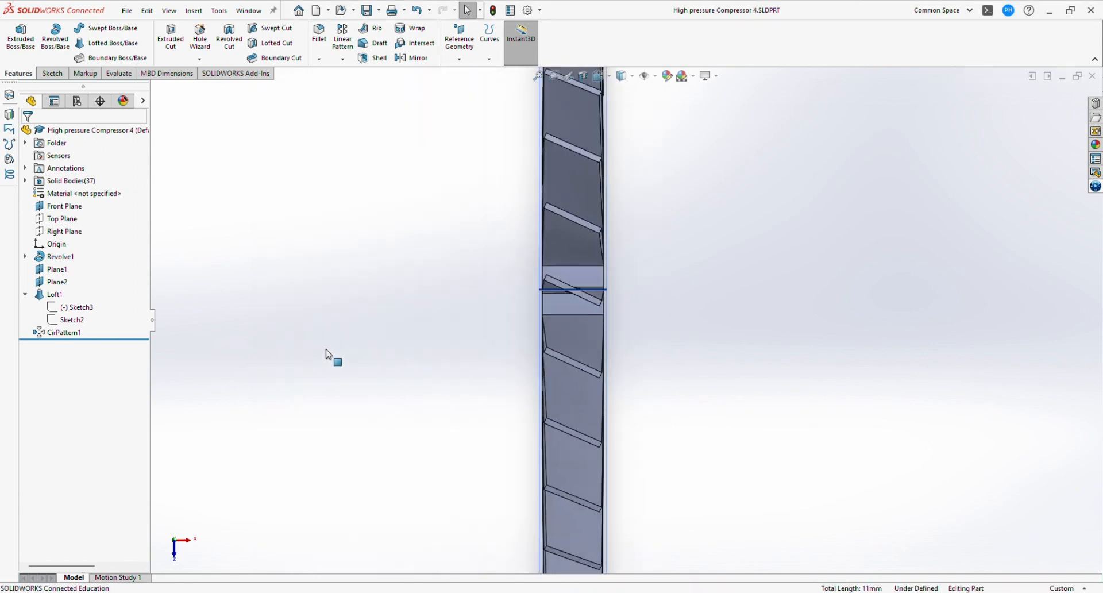
middle_click_drag(327, 360, 620, 268)
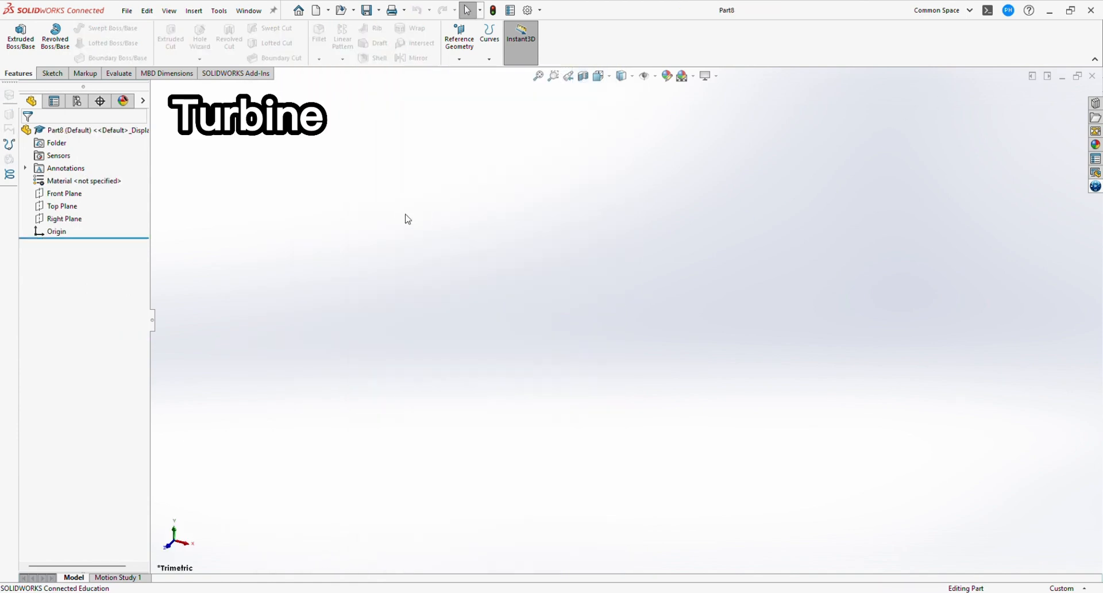
Start a sketch on the Front Plane of the new turbine part and draw a horizontal construction line from the origin
left_click(57, 193)
left_click(46, 73)
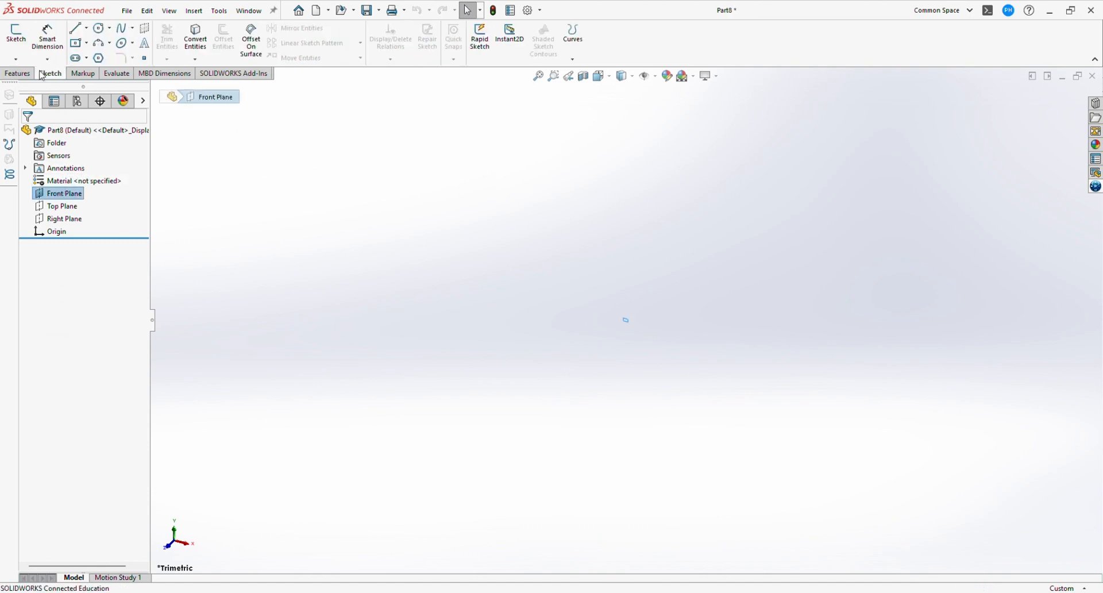
left_click(16, 37)
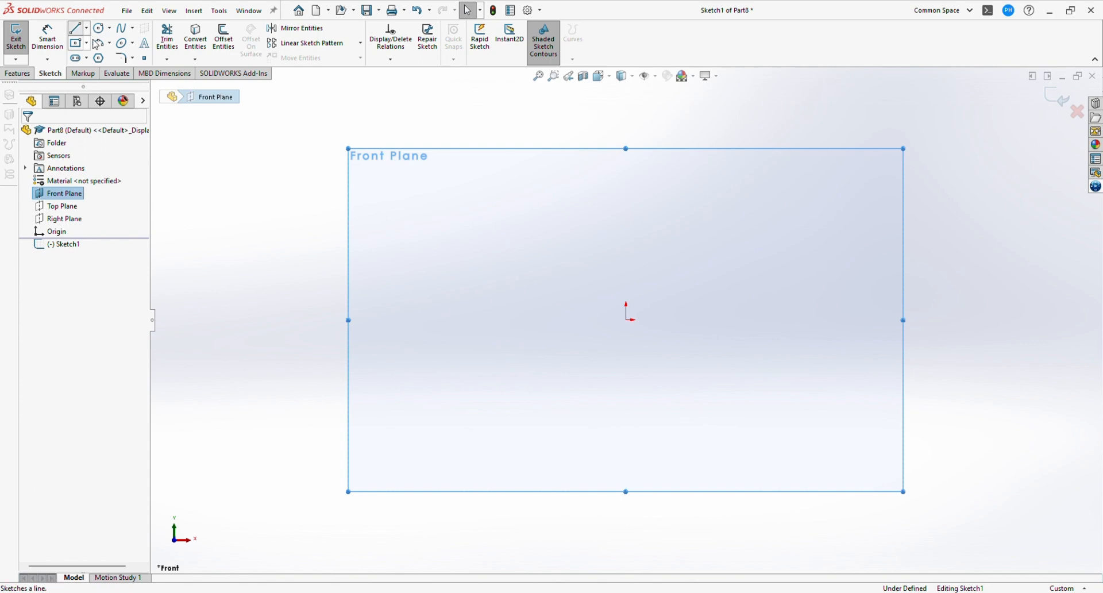
left_click(86, 29)
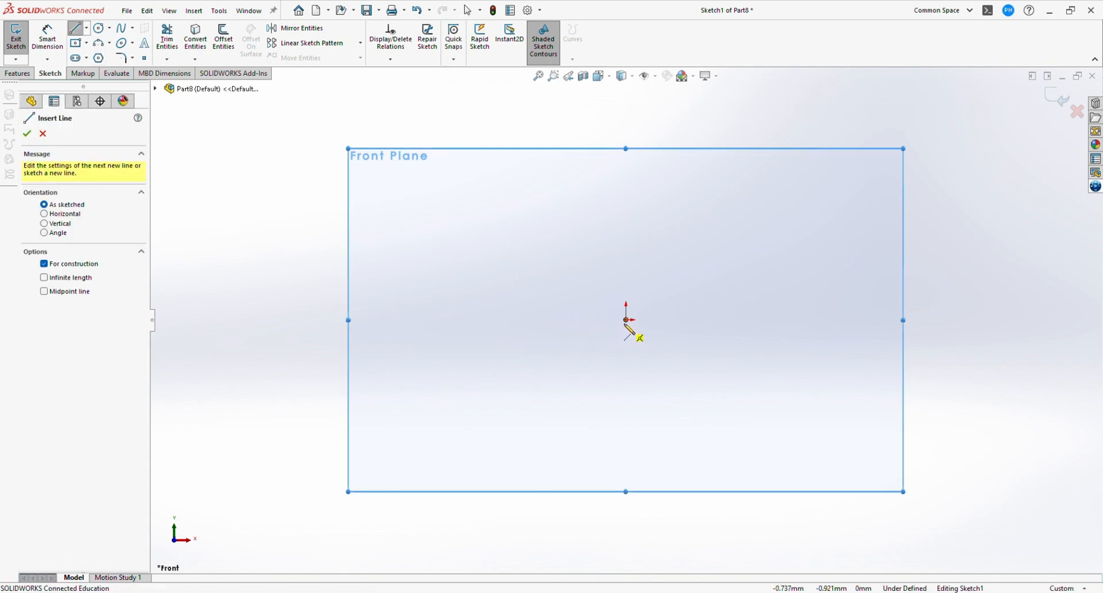
left_click_drag(626, 320, 717, 319)
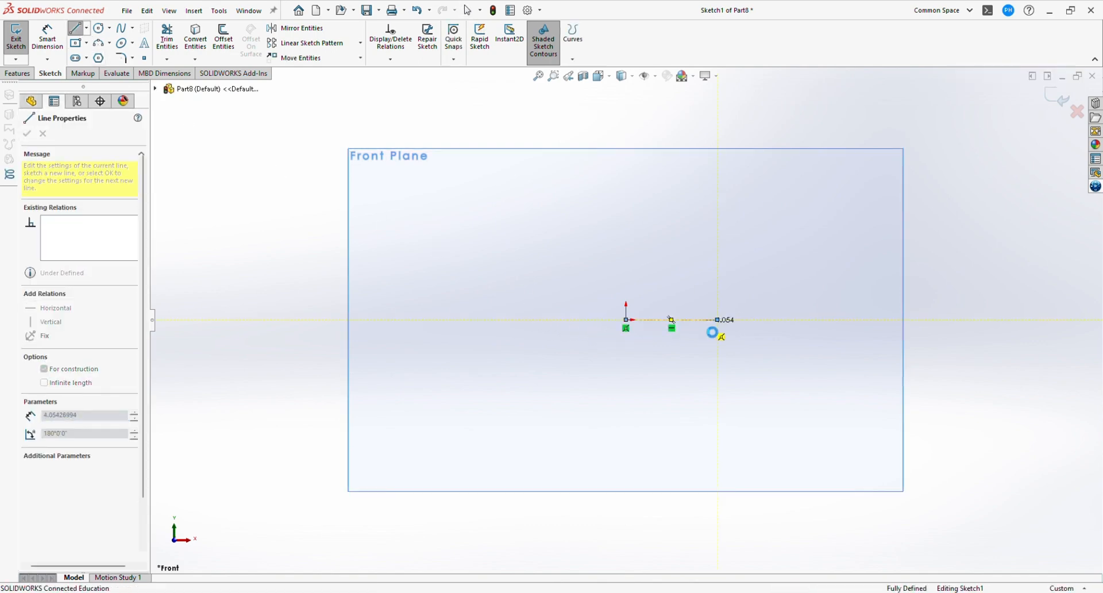
key("Escape")
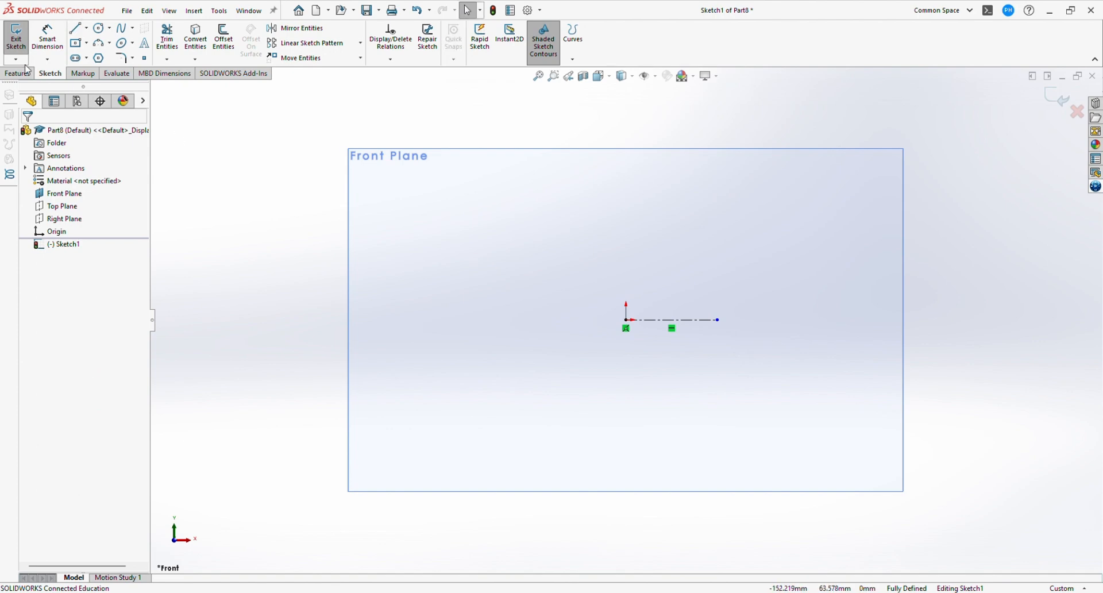
Draw a vertical construction line up from the origin and dimension its length as 16 mm
left_click(86, 28)
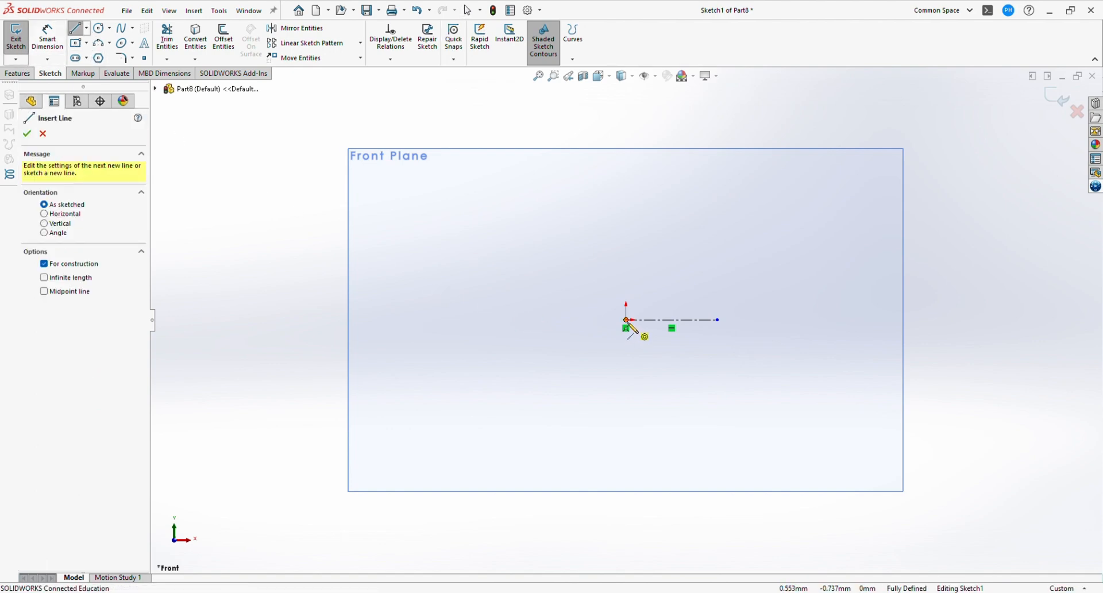
left_click_drag(626, 320, 626, 238)
key("Escape")
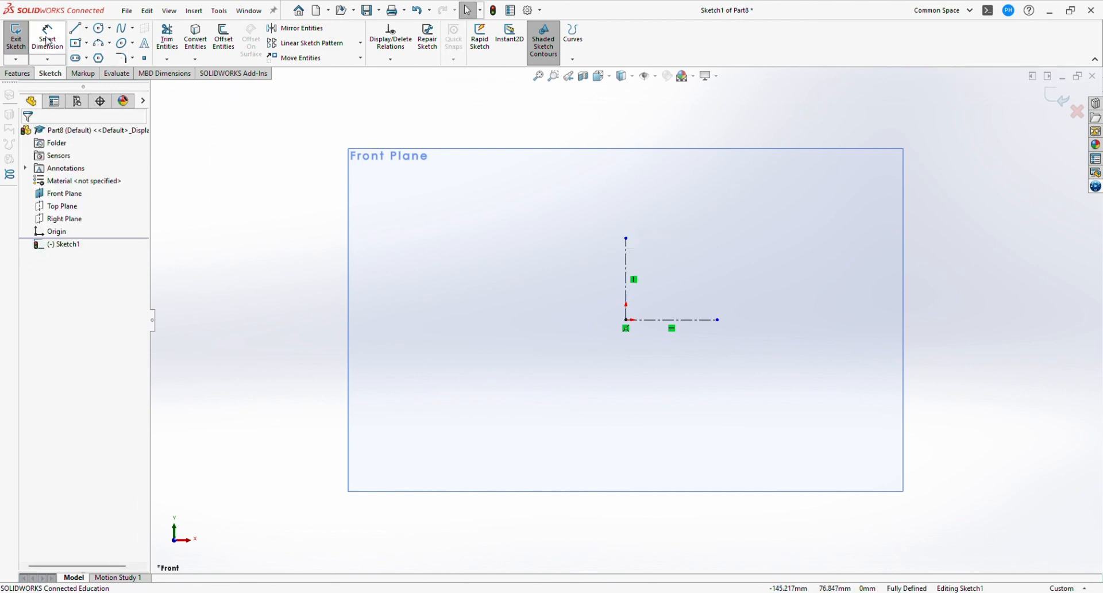
left_click(48, 41)
left_click(626, 270)
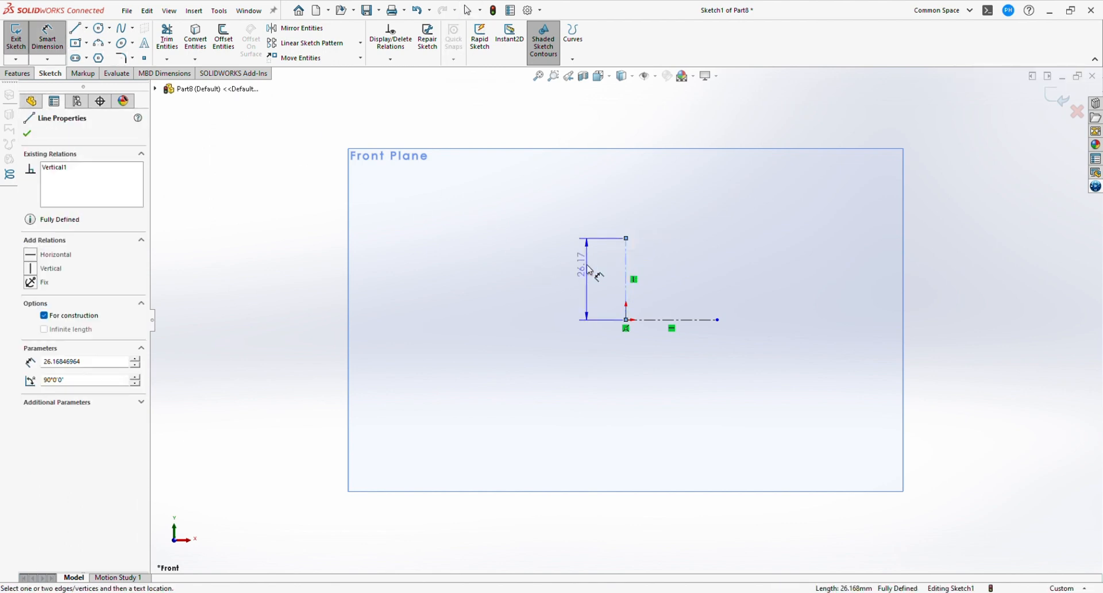
left_click(590, 270)
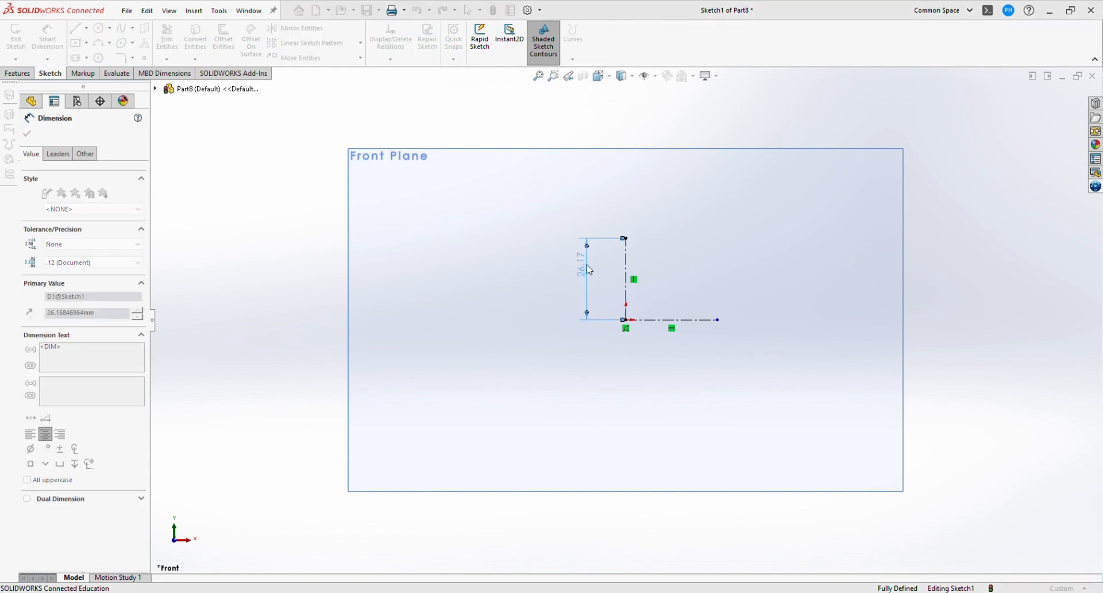
type("16")
key("Return")
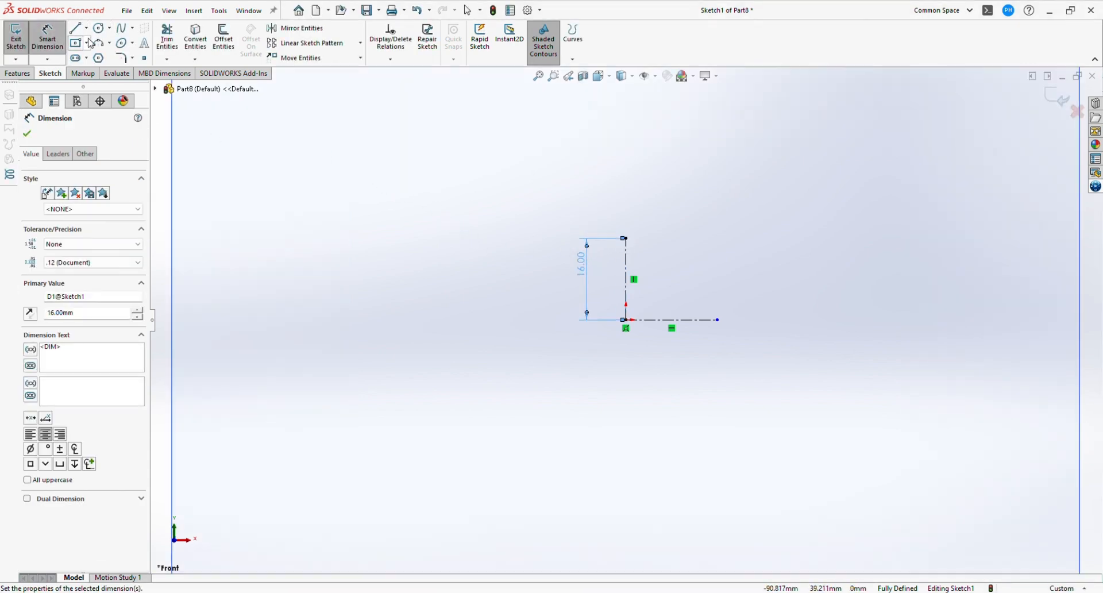
Draw a center rectangle about 11 mm wide and 3.2 mm high, centered on the upper end of the vertical construction line
left_click(90, 74)
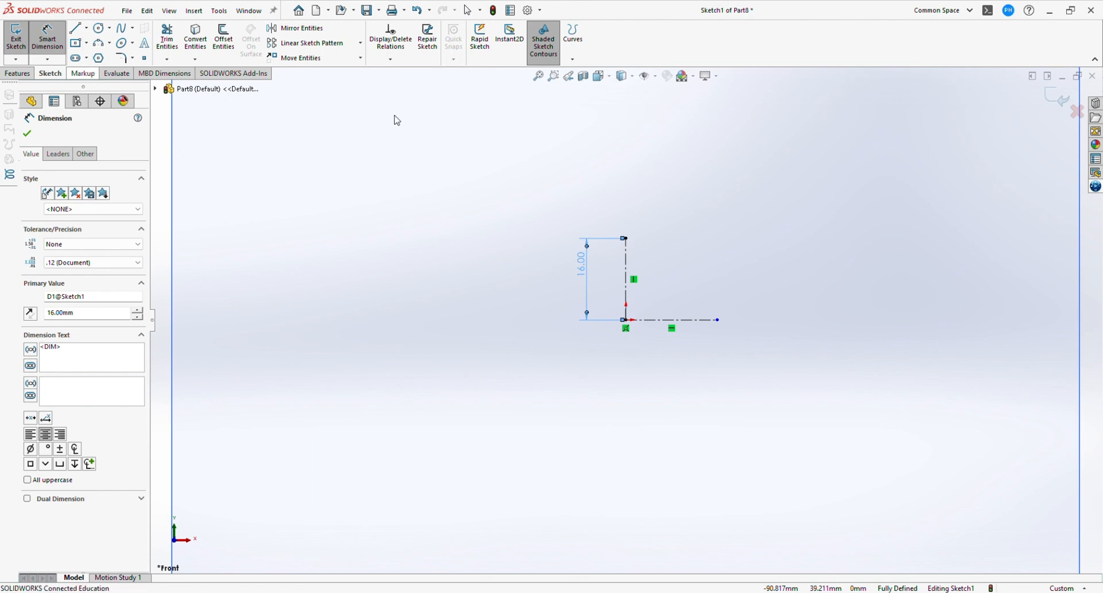
left_click(625, 238)
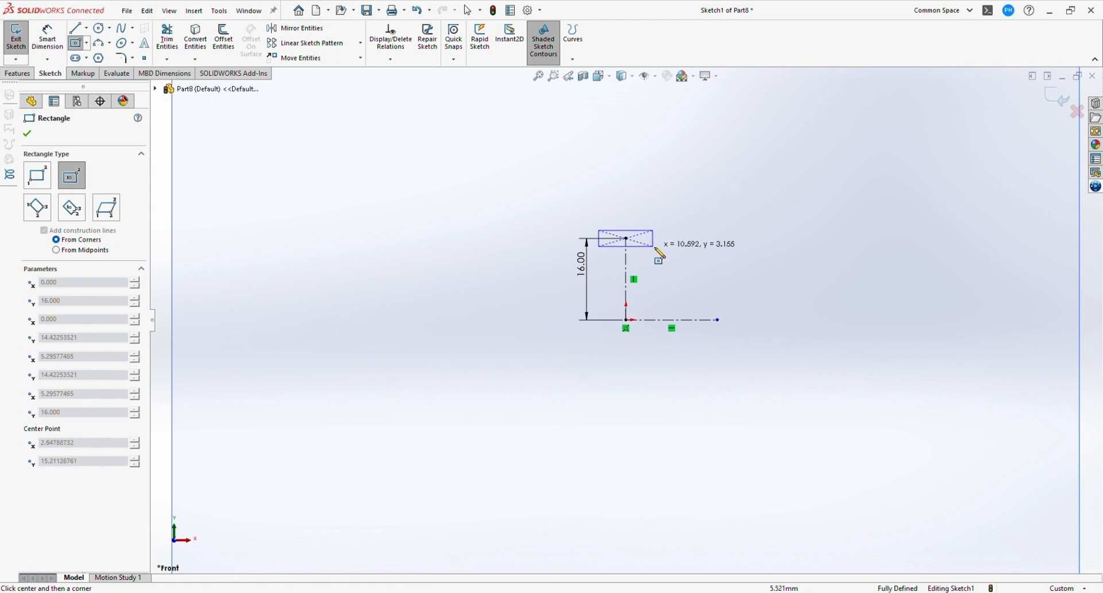
left_click(654, 246)
key("Escape")
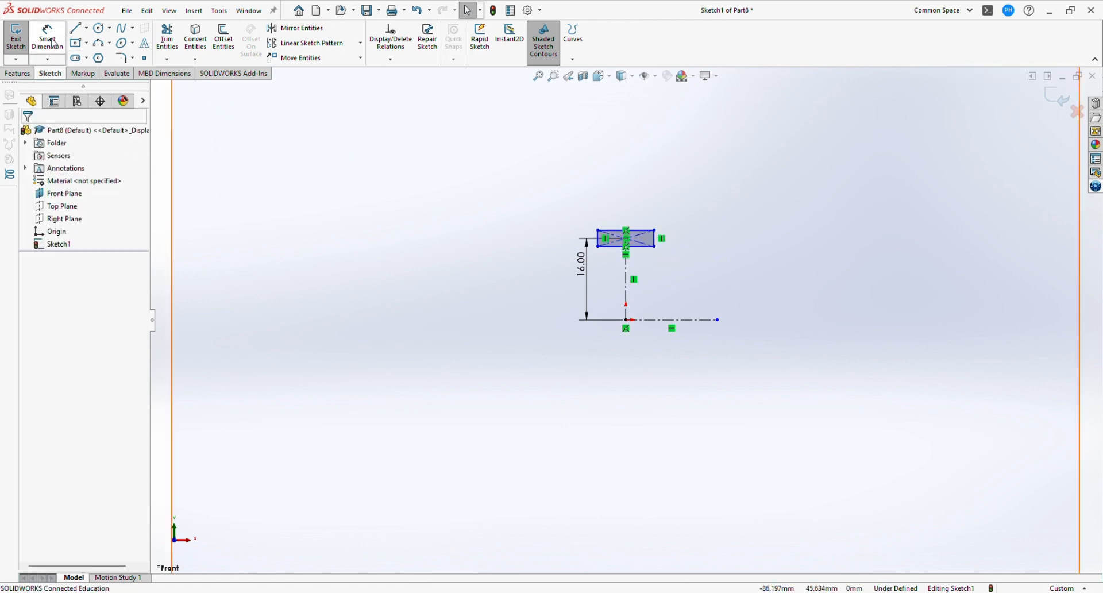
Dimension the rectangle's width as 10 mm
left_click(51, 42)
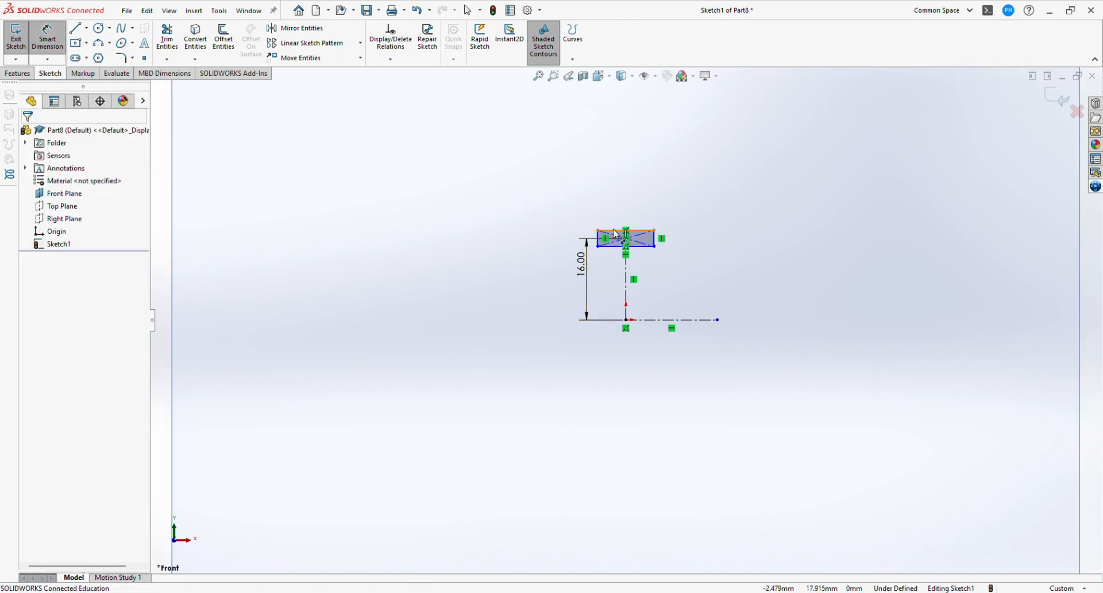
left_click(615, 234)
left_click(631, 216)
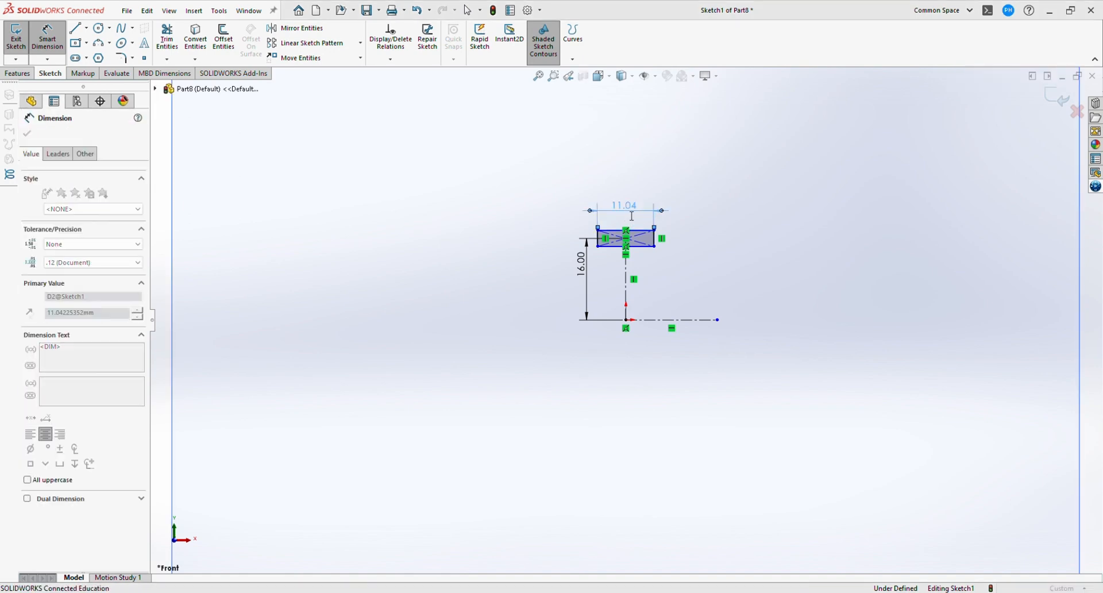
type("10")
key("Return")
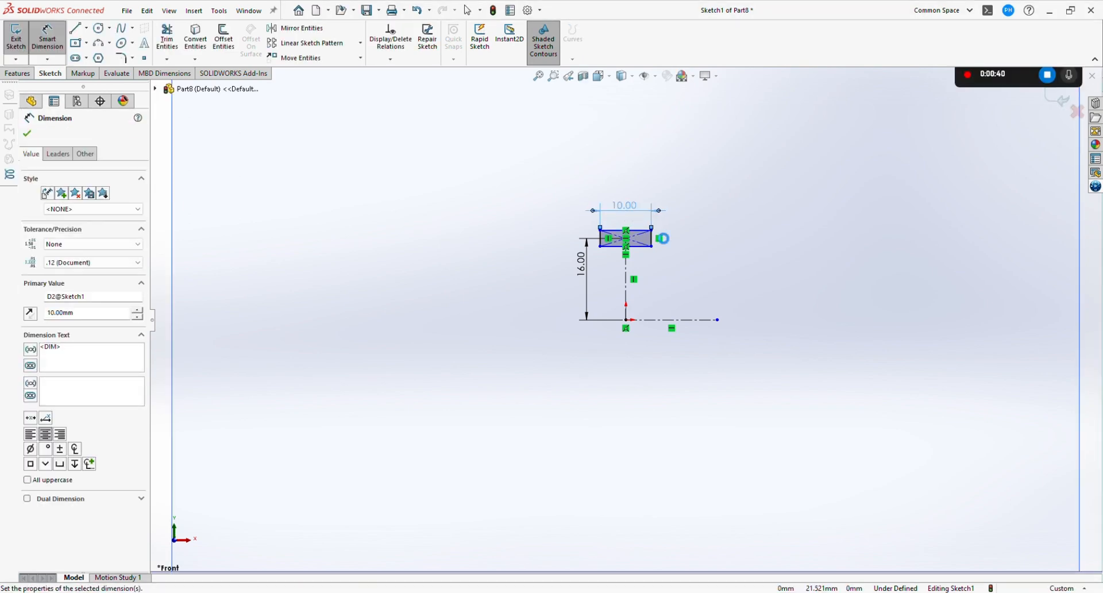
left_click(652, 239)
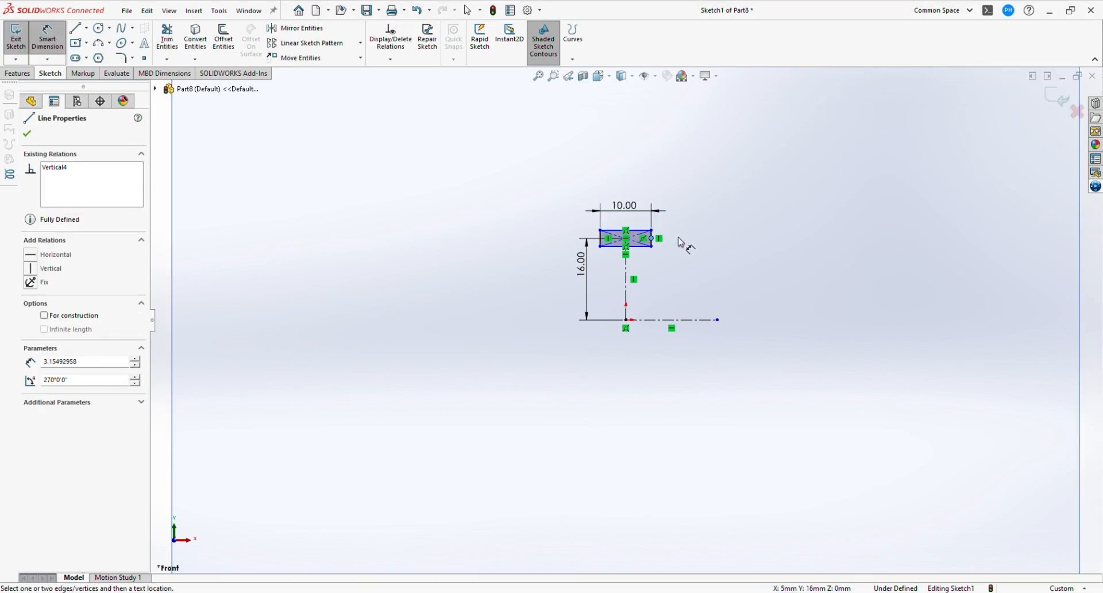
scroll(654, 246, "down", 3)
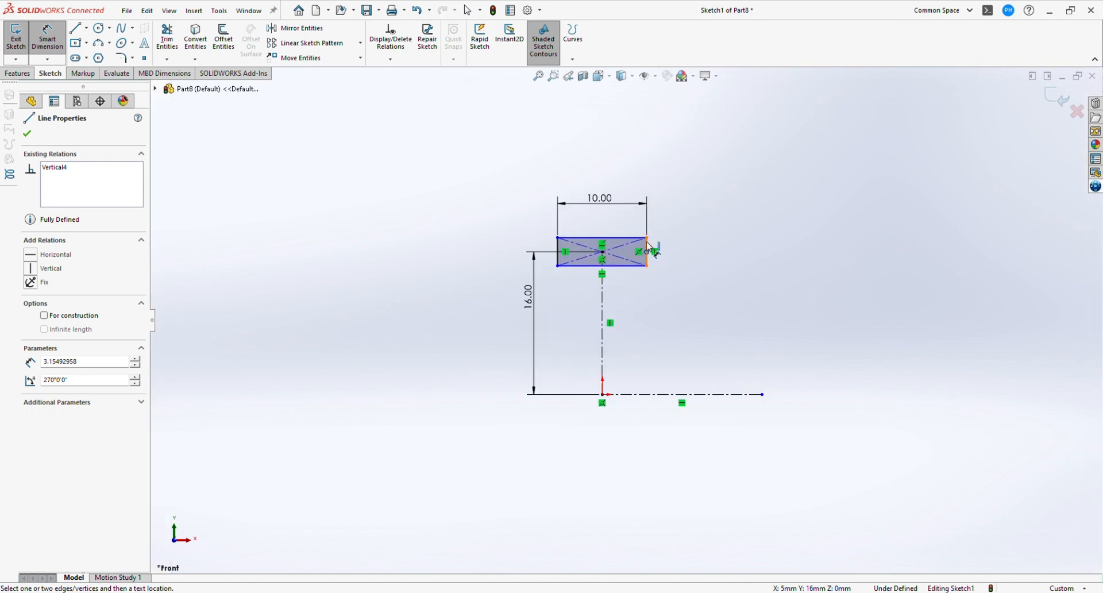
left_click(648, 251)
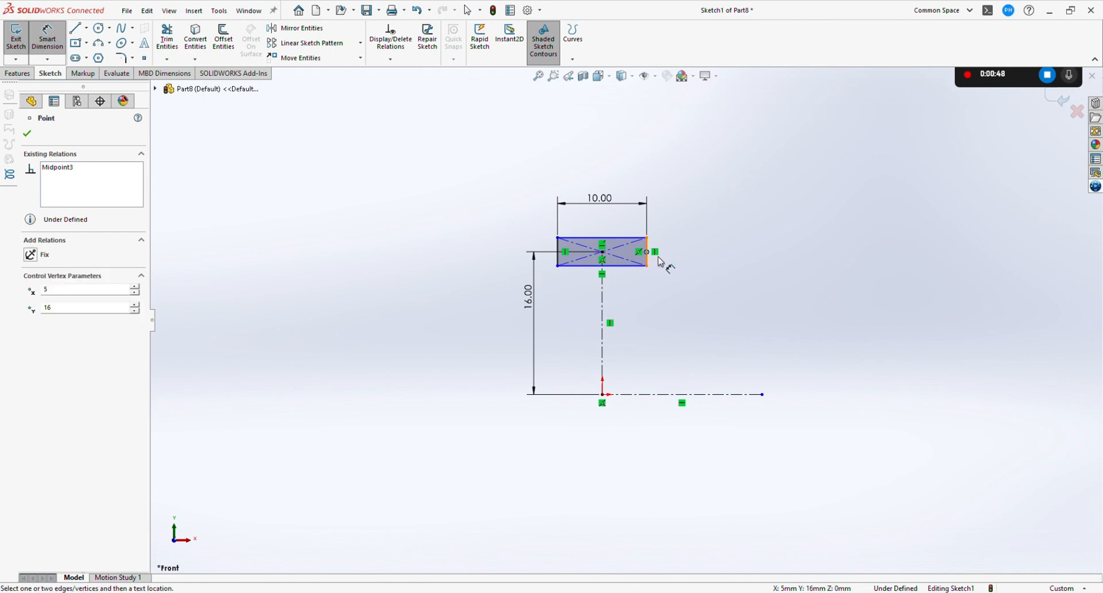
key("Escape")
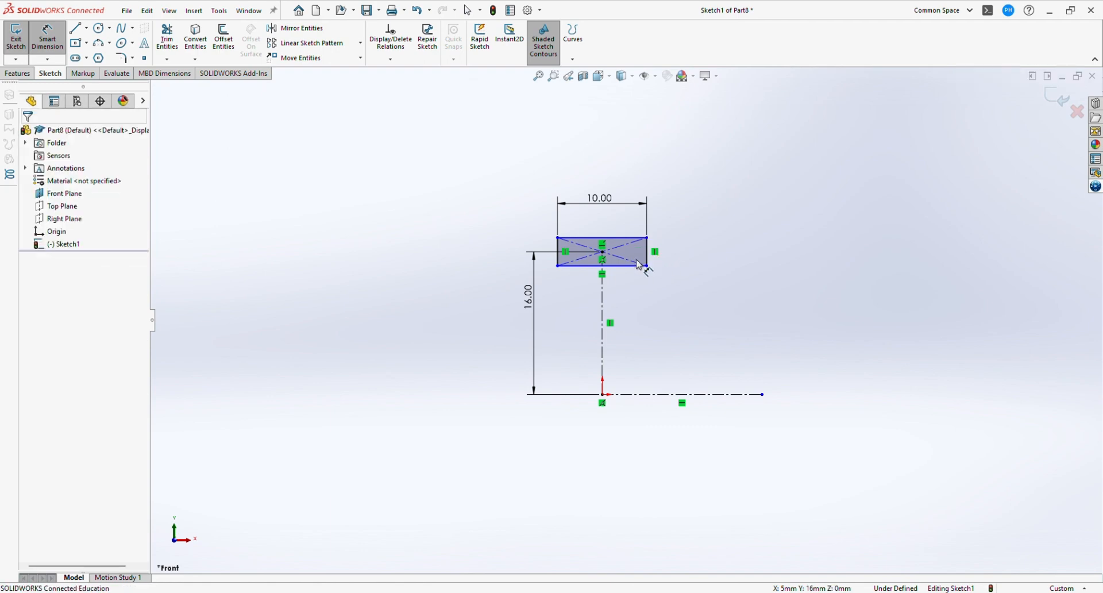
Dimension the rectangle's height as 2 mm along its short vertical side
left_click(49, 42)
left_click(51, 41)
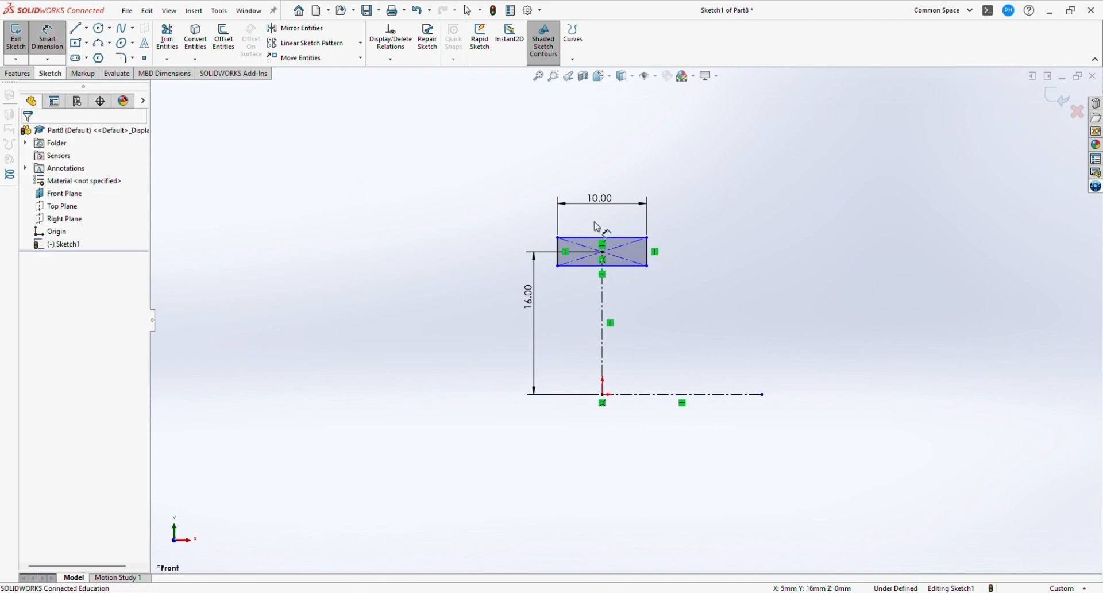
left_click(654, 254)
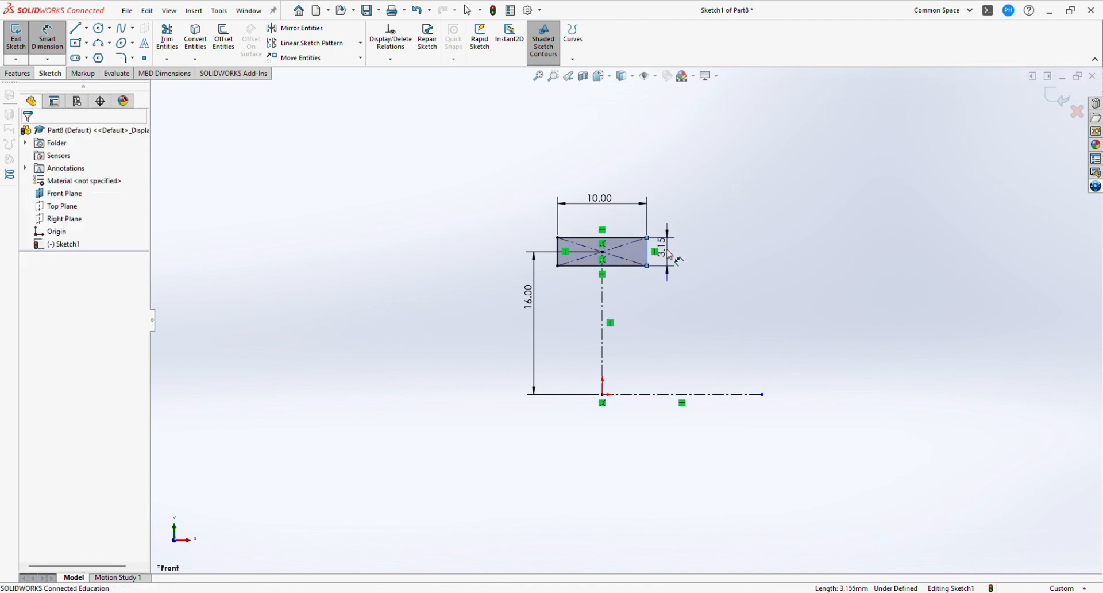
left_click(661, 253)
type("2958mm")
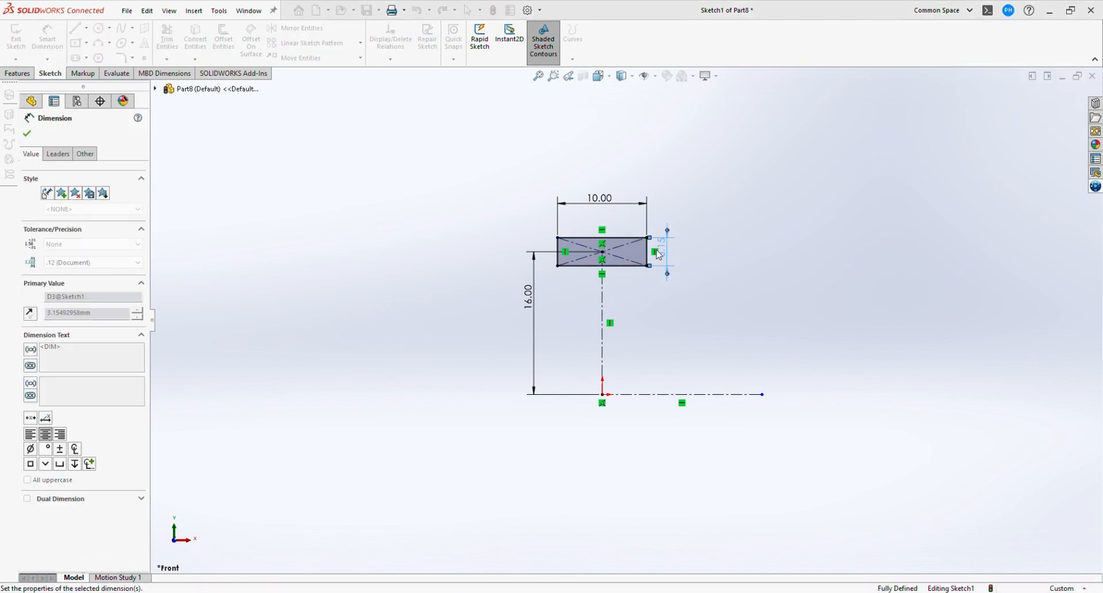
key("Return")
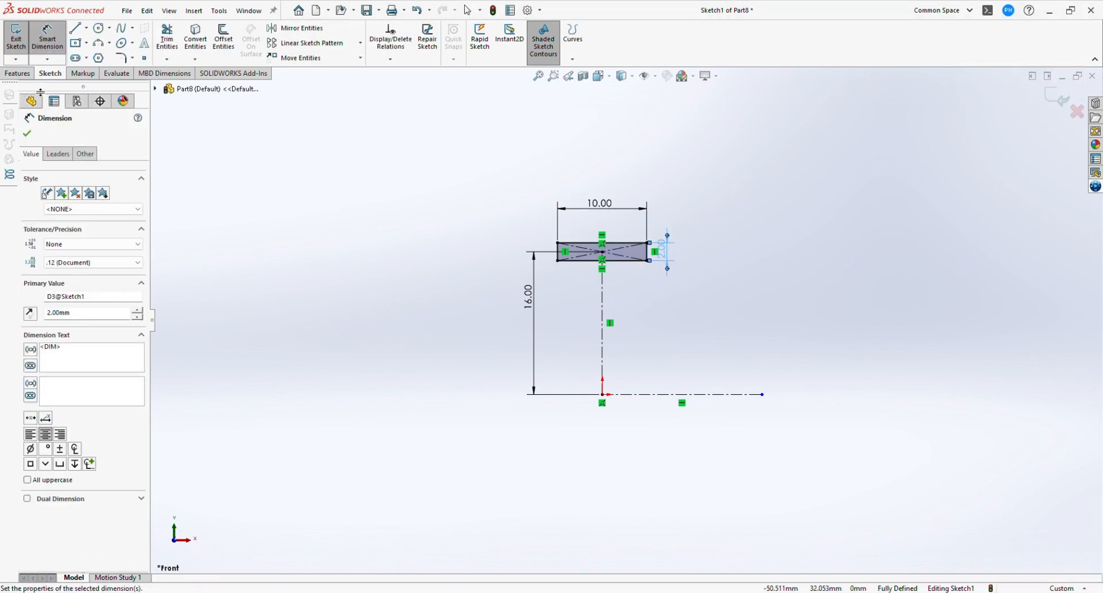
Revolve the rectangular profile 360 degrees around the horizontal construction line to form the hub ring
left_click(18, 73)
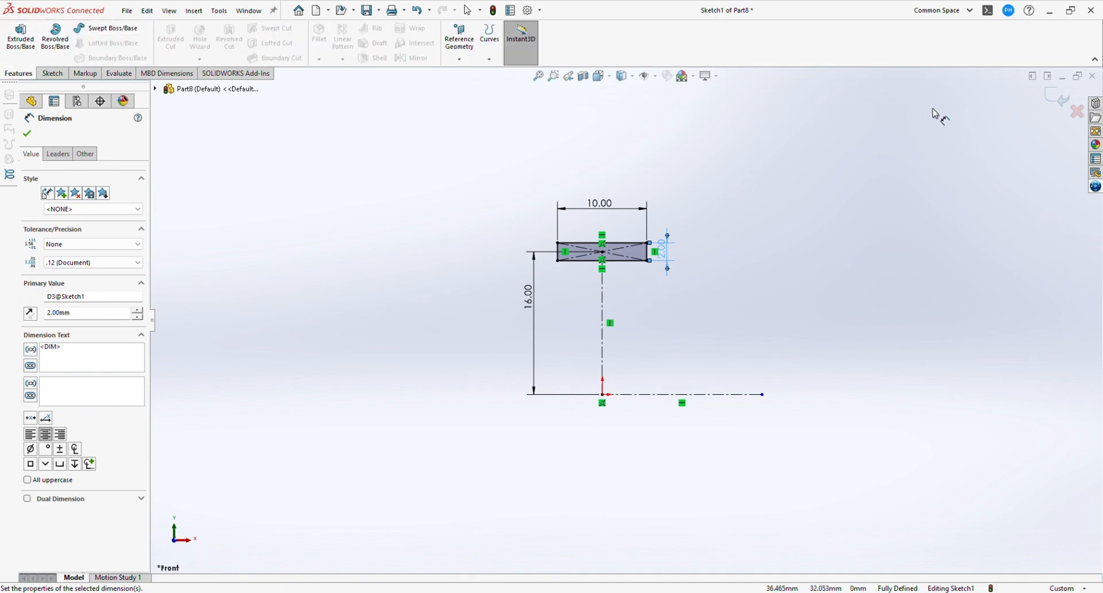
left_click(55, 37)
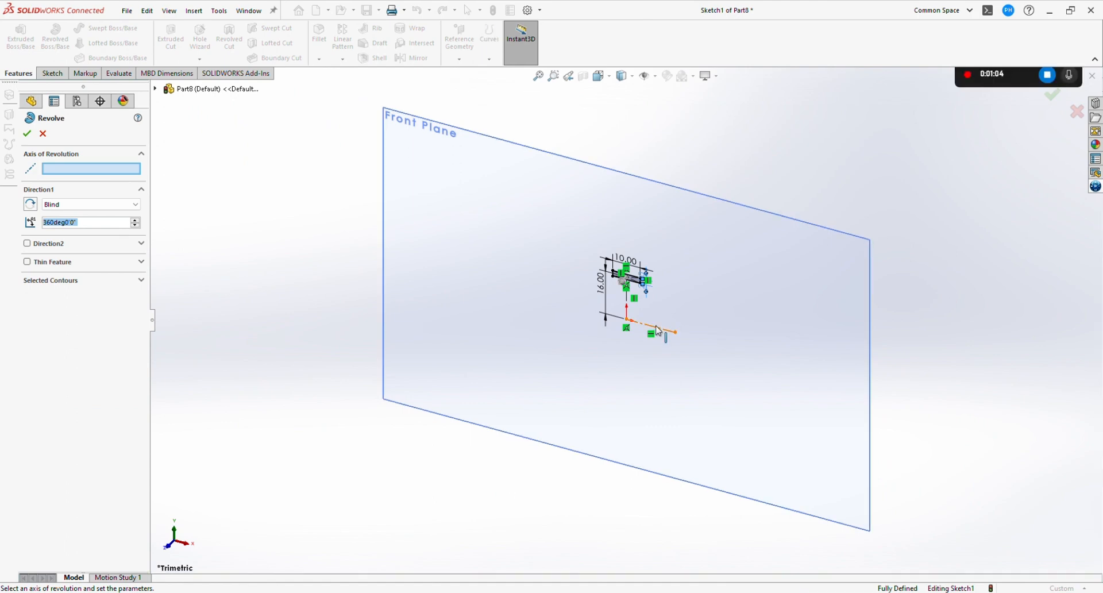
left_click(658, 332)
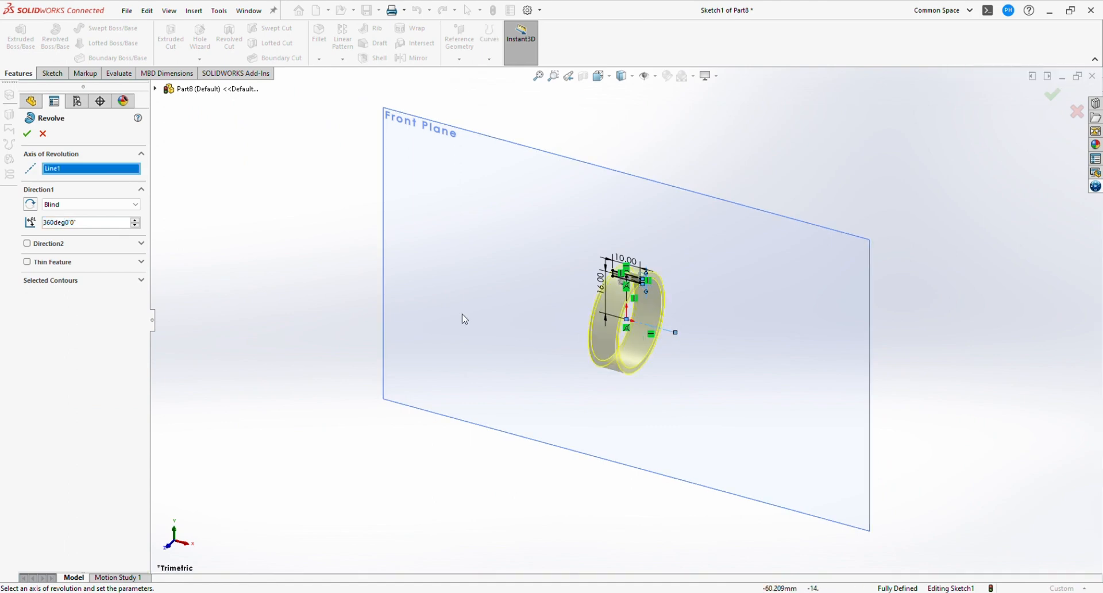
left_click(27, 136)
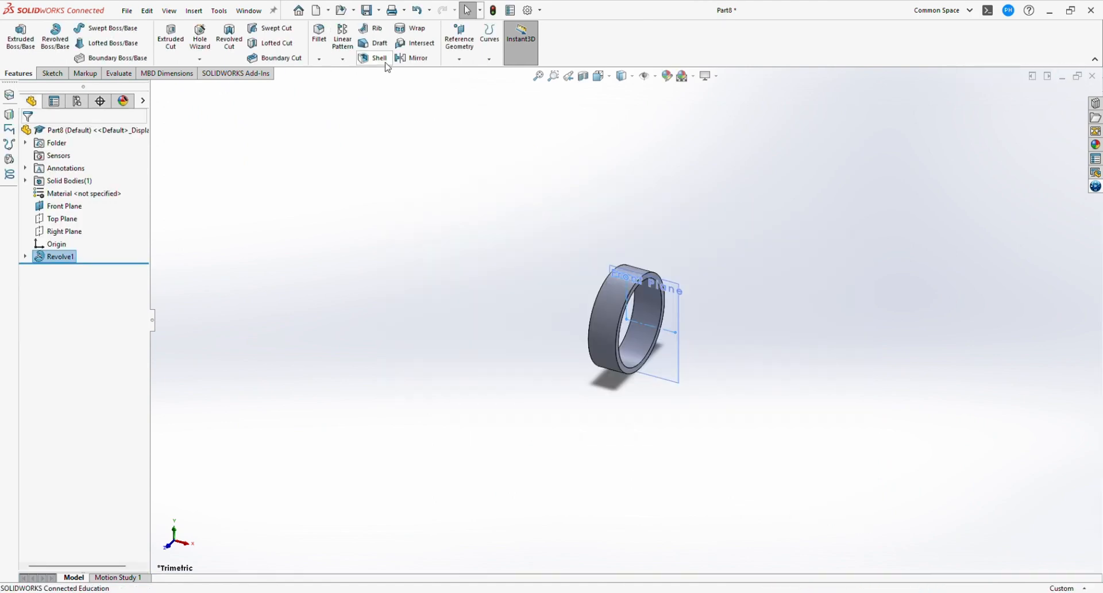
Create a reference plane offset 17 mm above the Top Plane
left_click(460, 62)
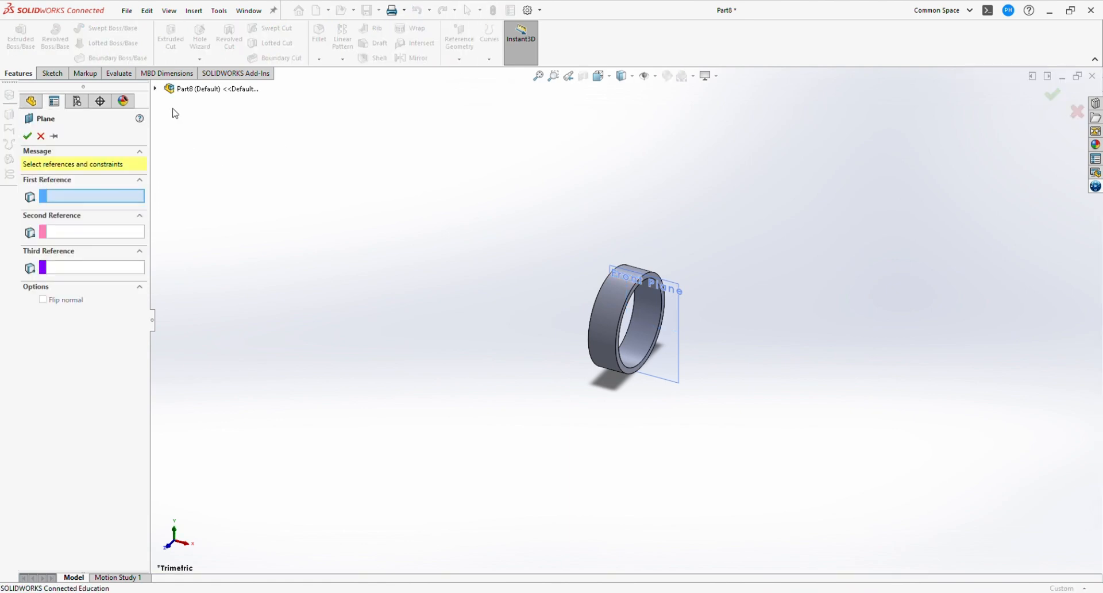
left_click(155, 89)
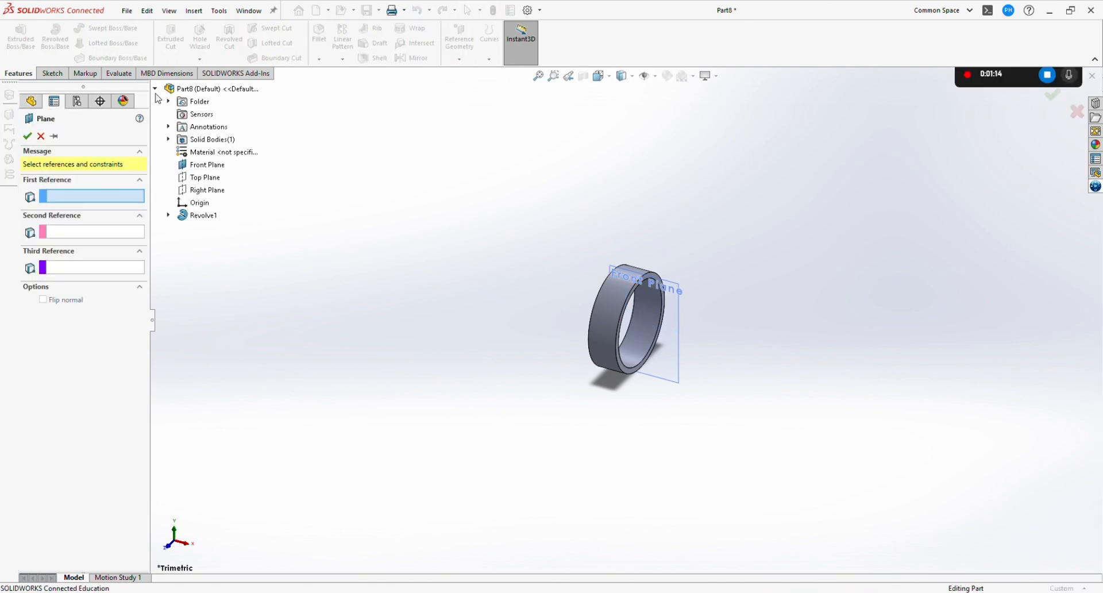
left_click(203, 178)
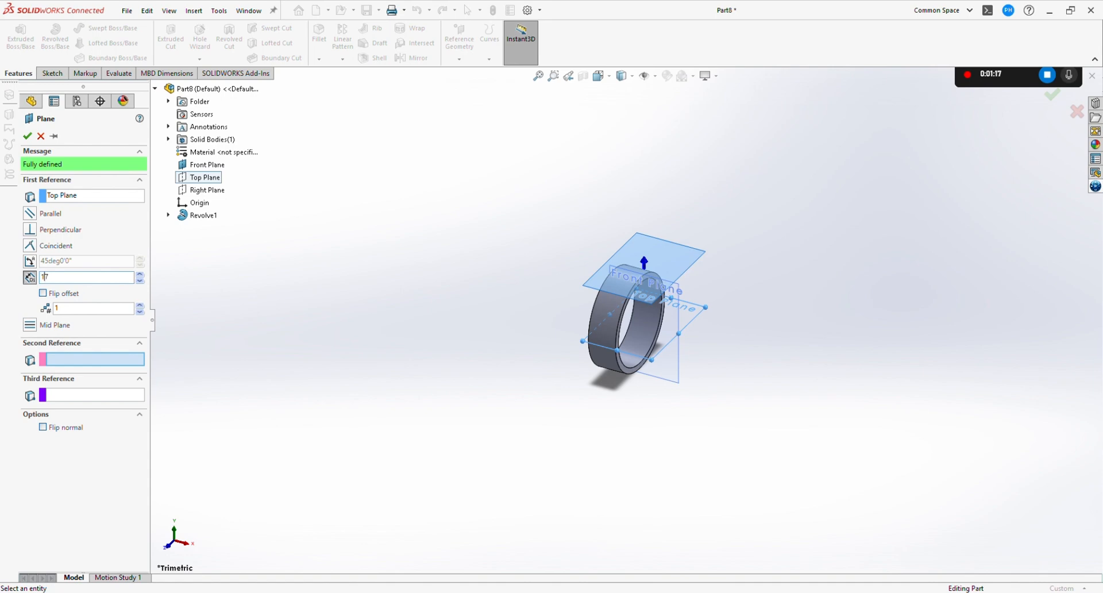
key("Return")
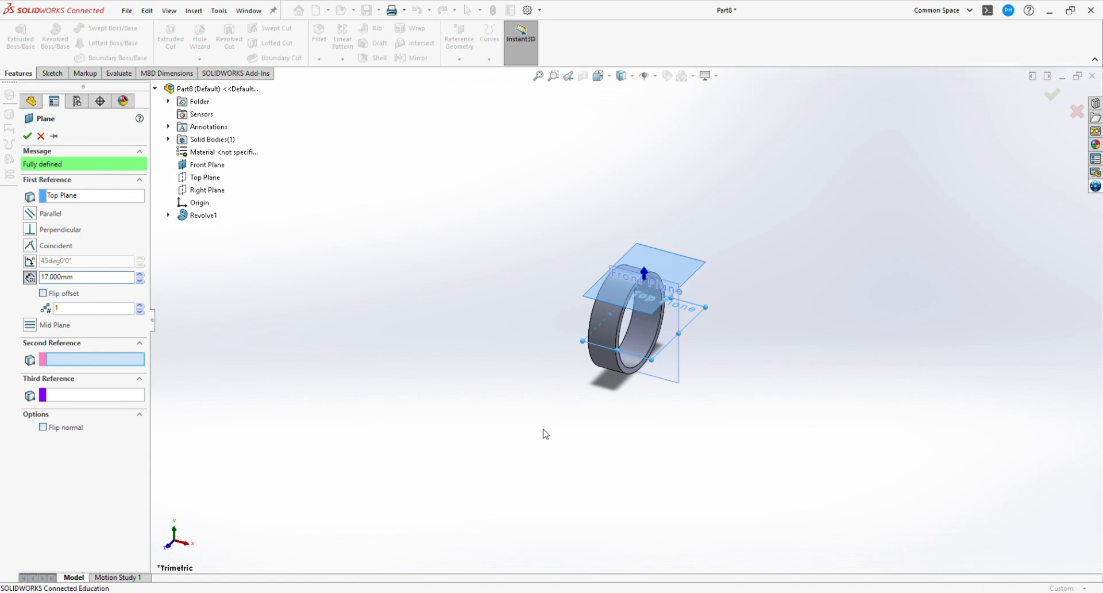
middle_click_drag(669, 460, 618, 401)
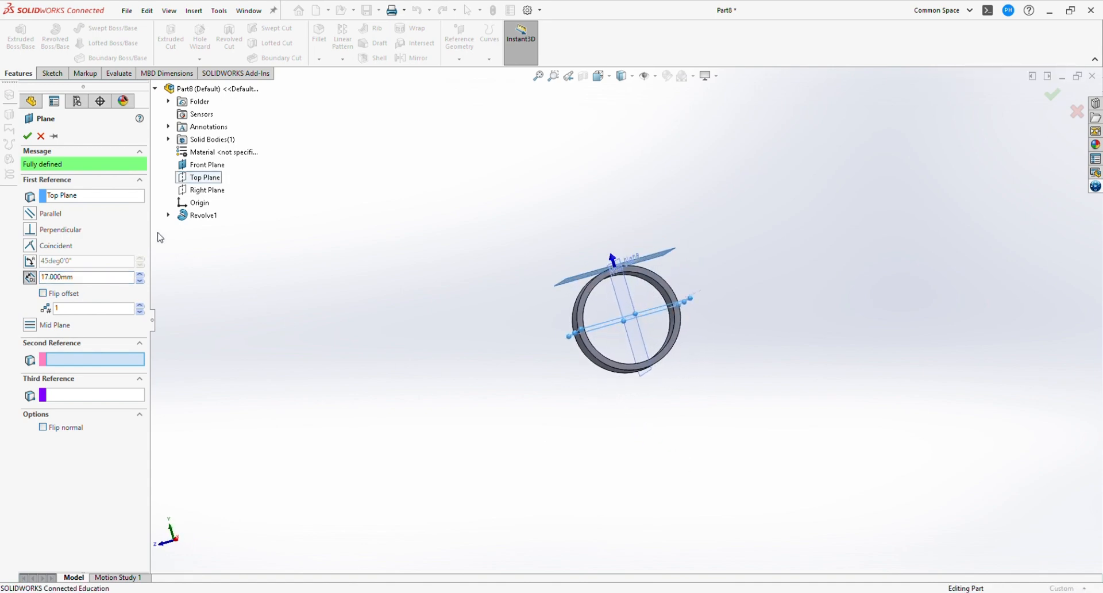
left_click(27, 135)
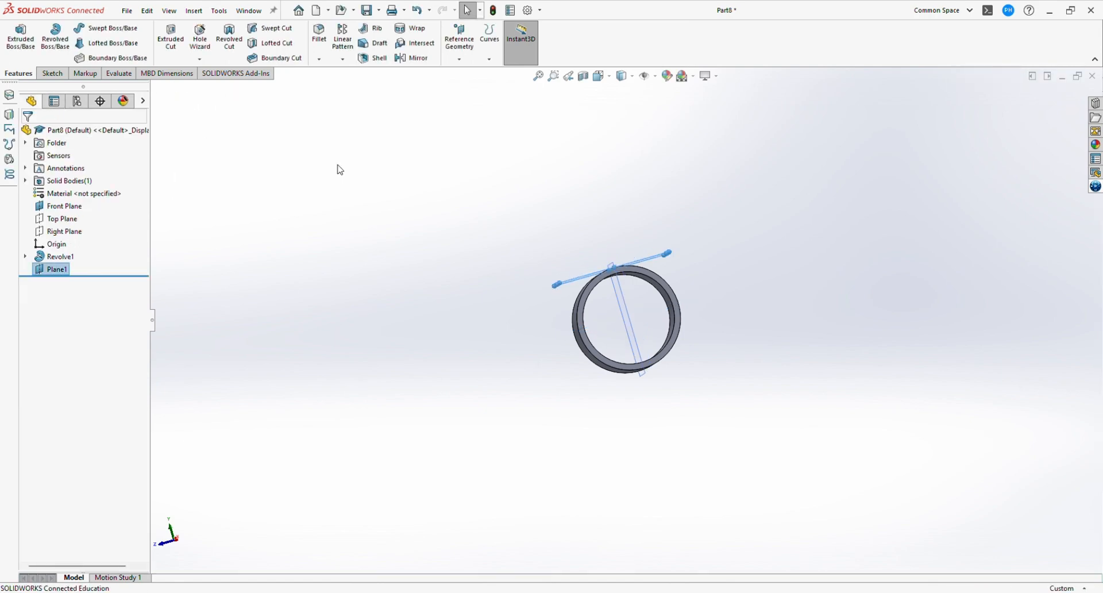
Create a second reference plane offset 26 mm outward from Plane1
left_click(460, 45)
left_click(461, 75)
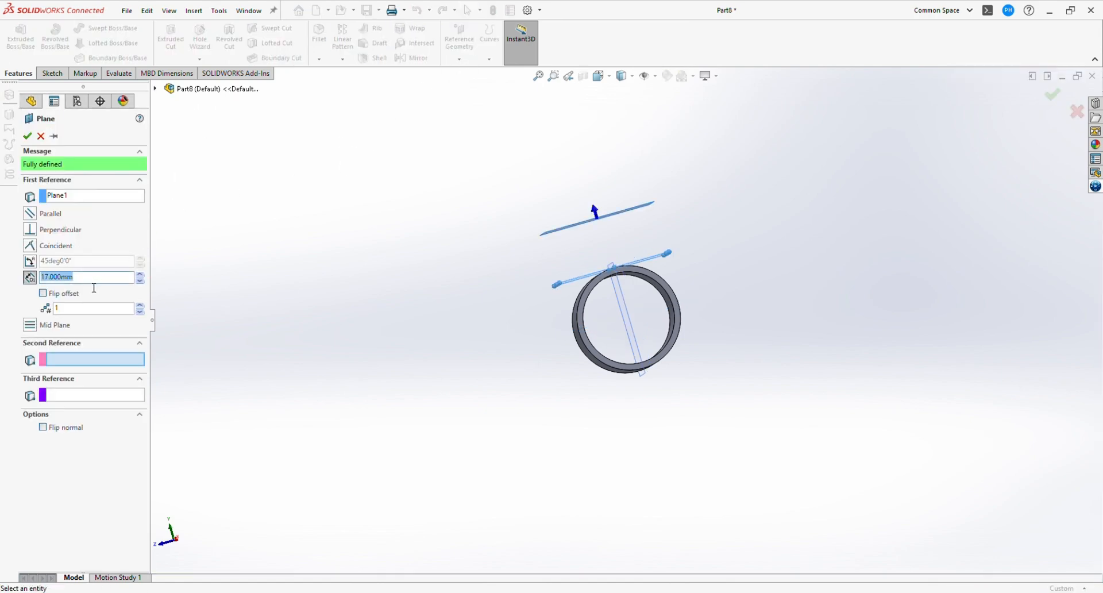
type("26")
key("Return")
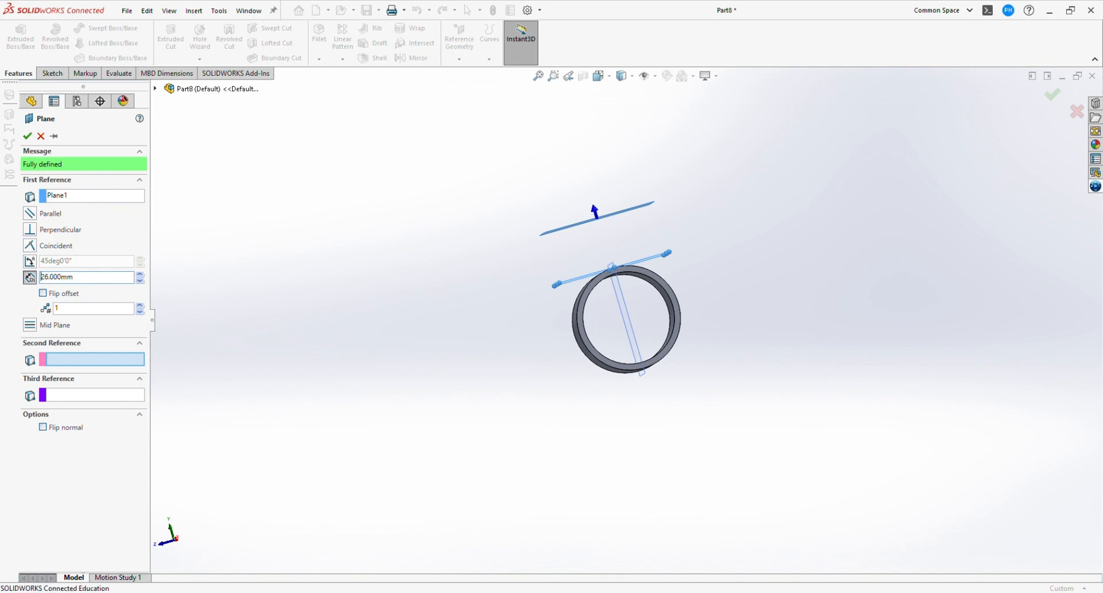
left_click(28, 137)
Sketch a center rectangle on Plane1 from the origin, spanning the ring's 10 mm width and about 1.1 mm high
left_click(55, 273)
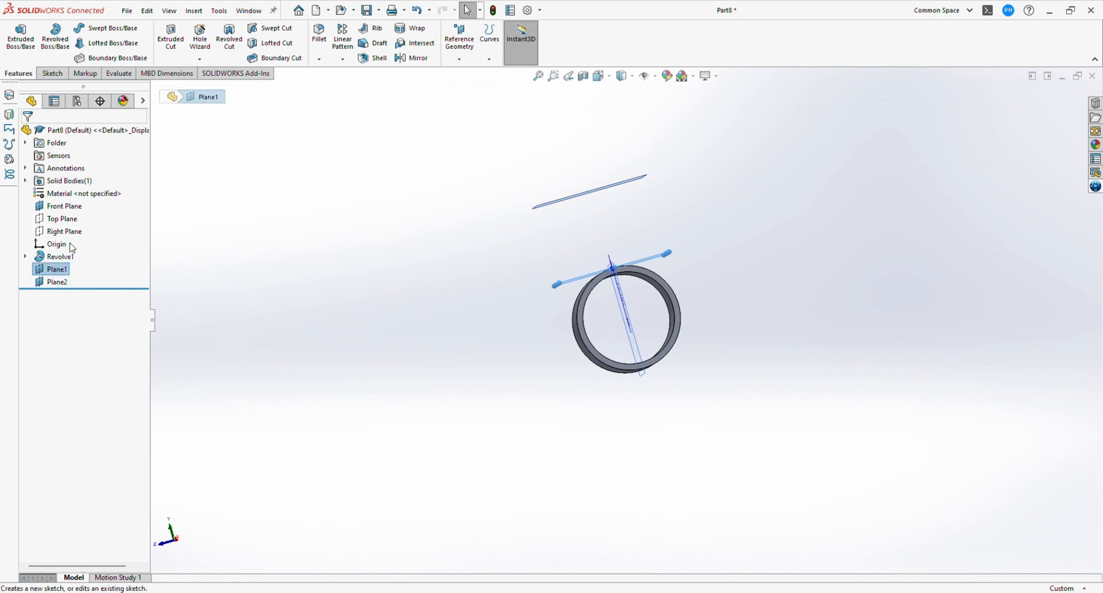
left_click(65, 257)
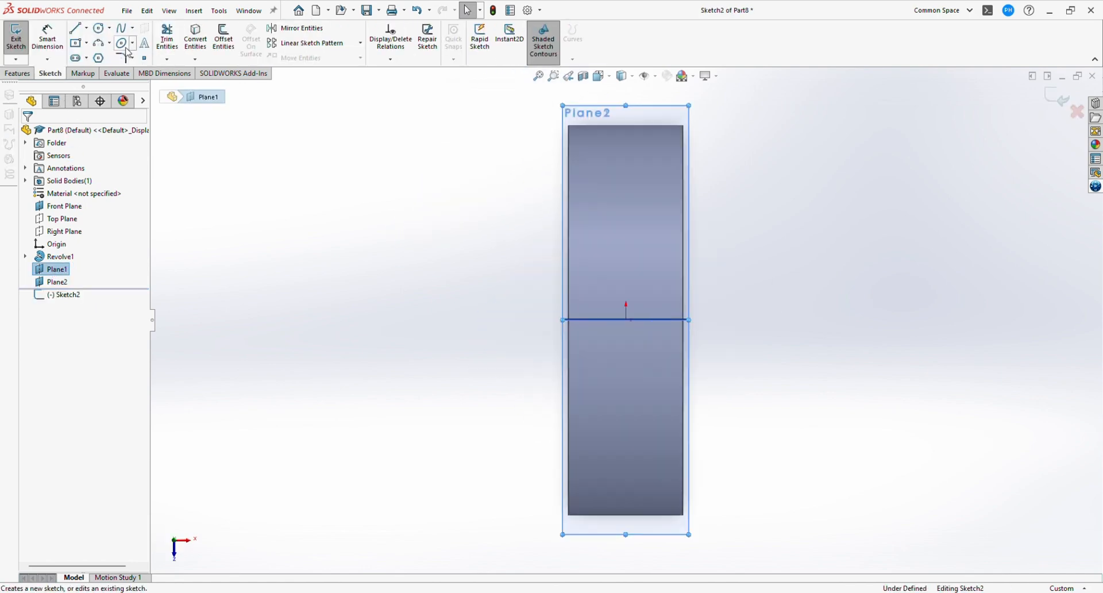
left_click(75, 44)
scroll(598, 313, "down", 3)
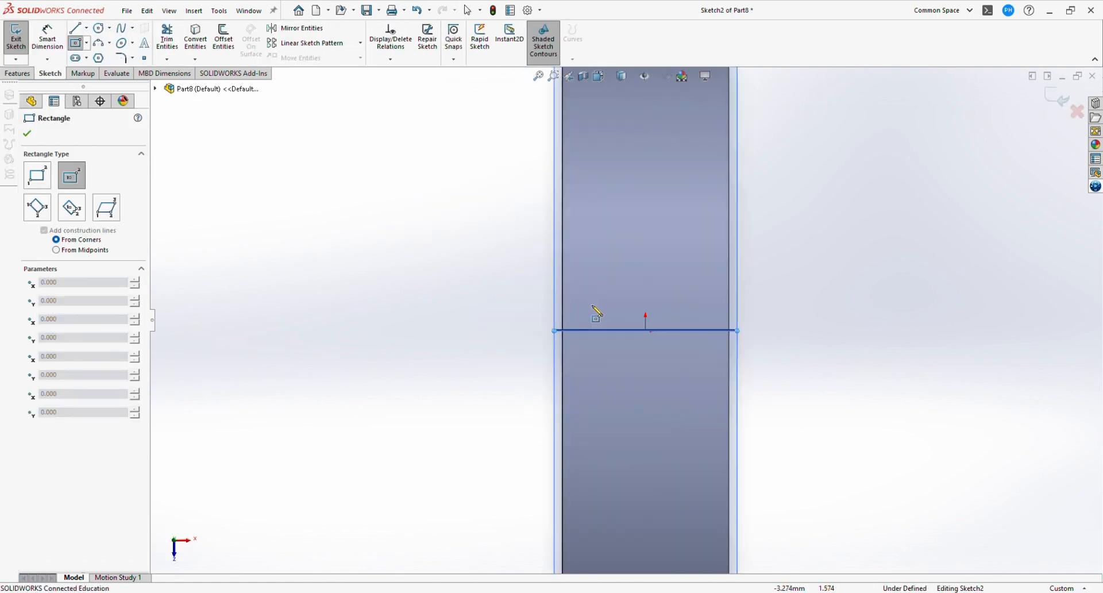
left_click(659, 337)
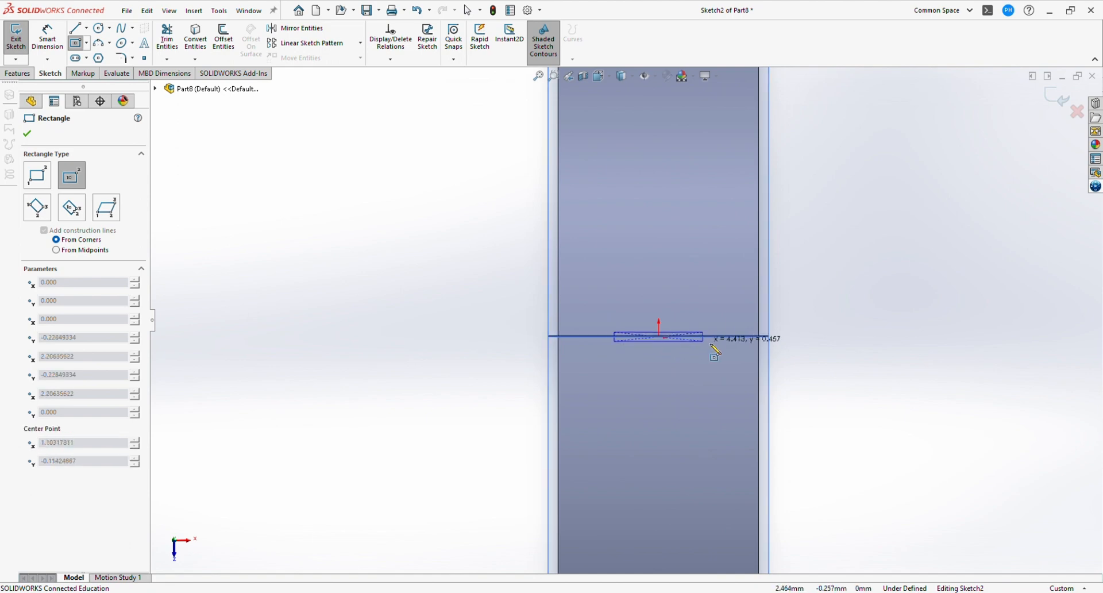
left_click(762, 349)
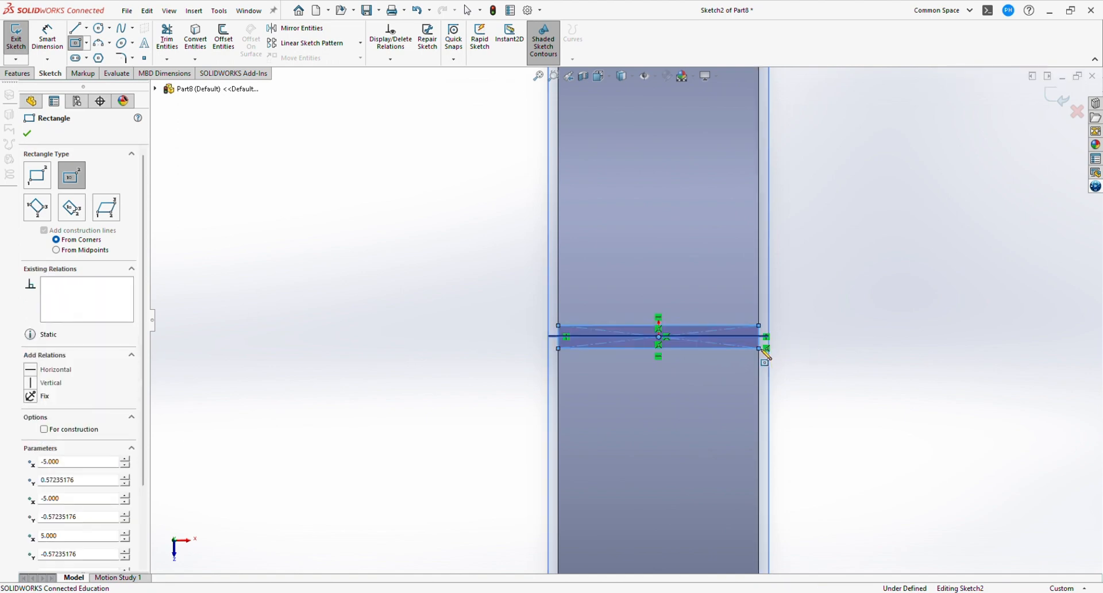
key("Escape")
Dimension the rectangle's short side as 0.5 mm and close the sketch
left_click(61, 48)
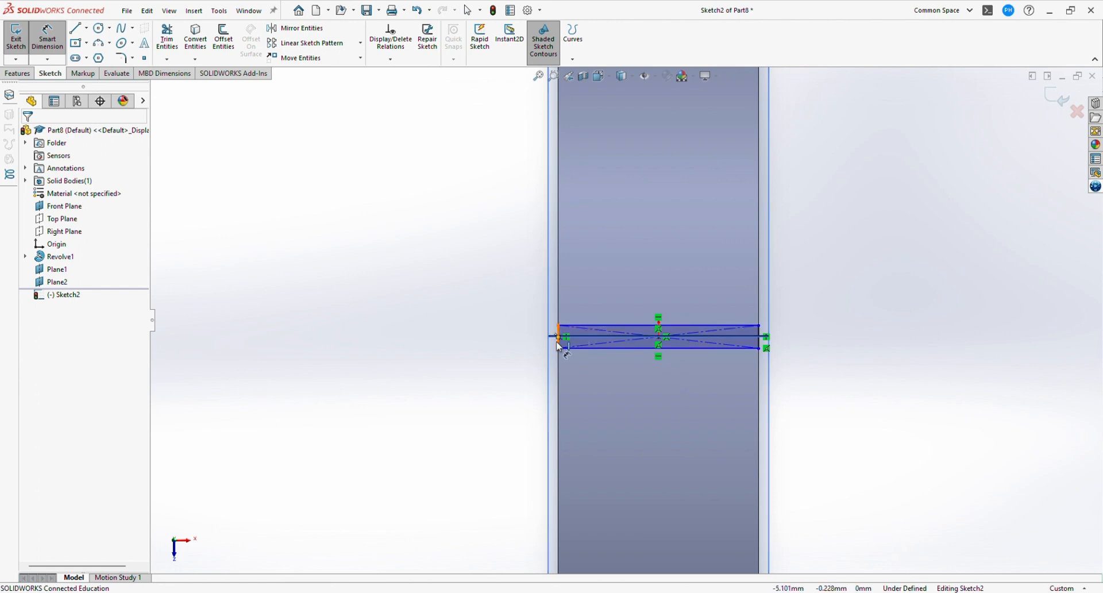
left_click(562, 347)
left_click(527, 335)
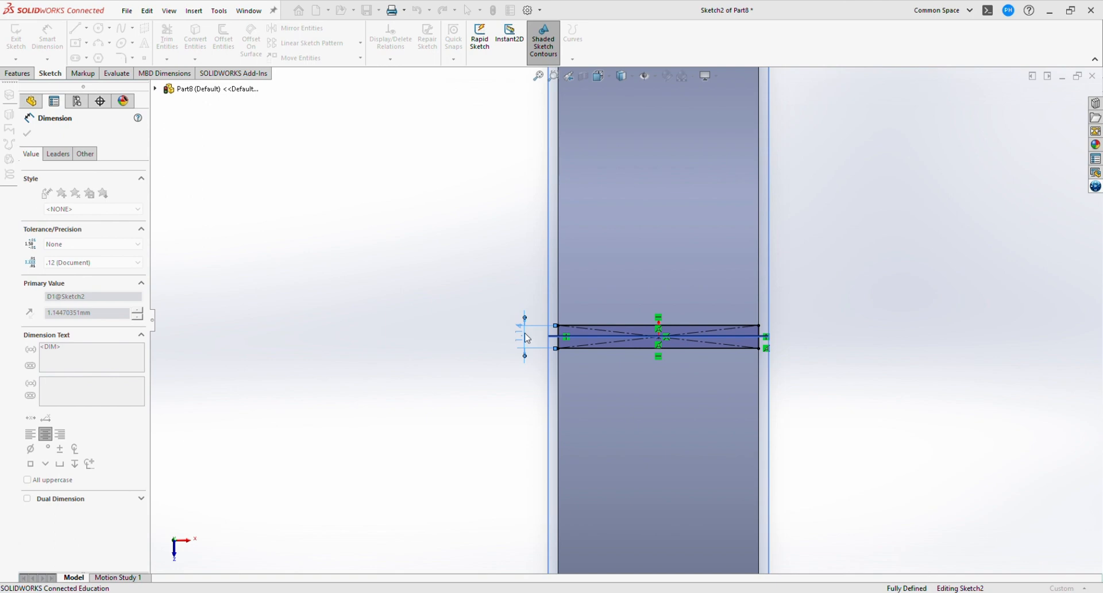
type("0.5")
key("Return")
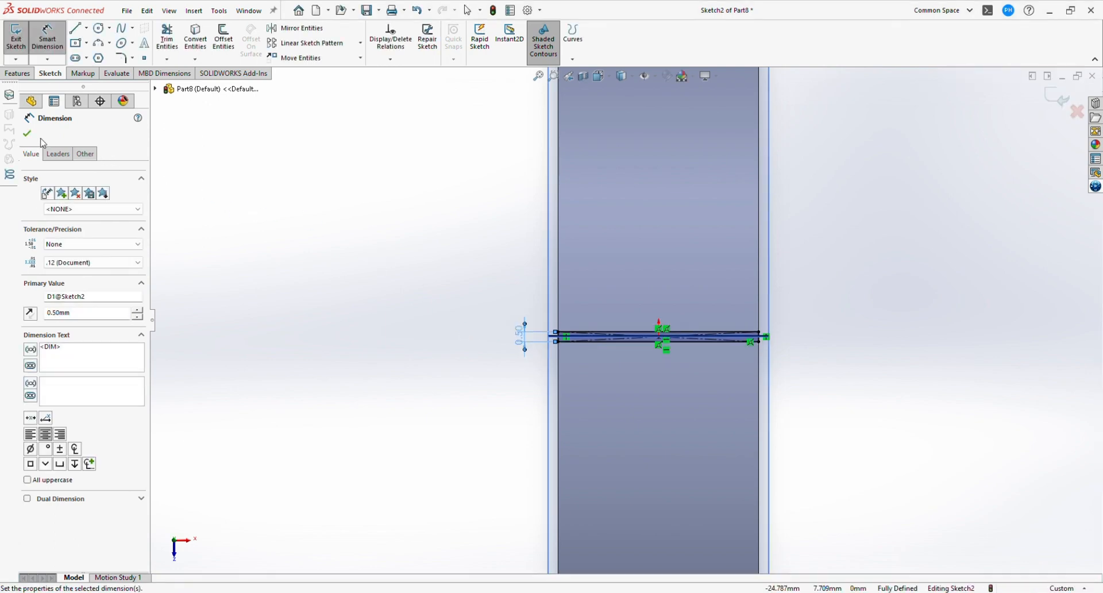
left_click(27, 134)
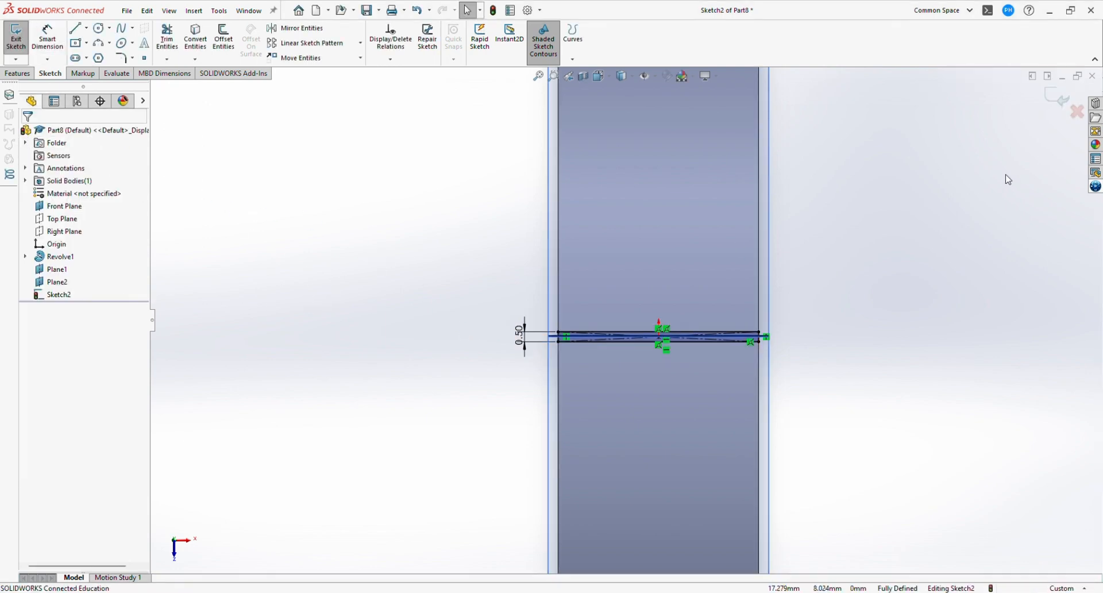
left_click(1057, 95)
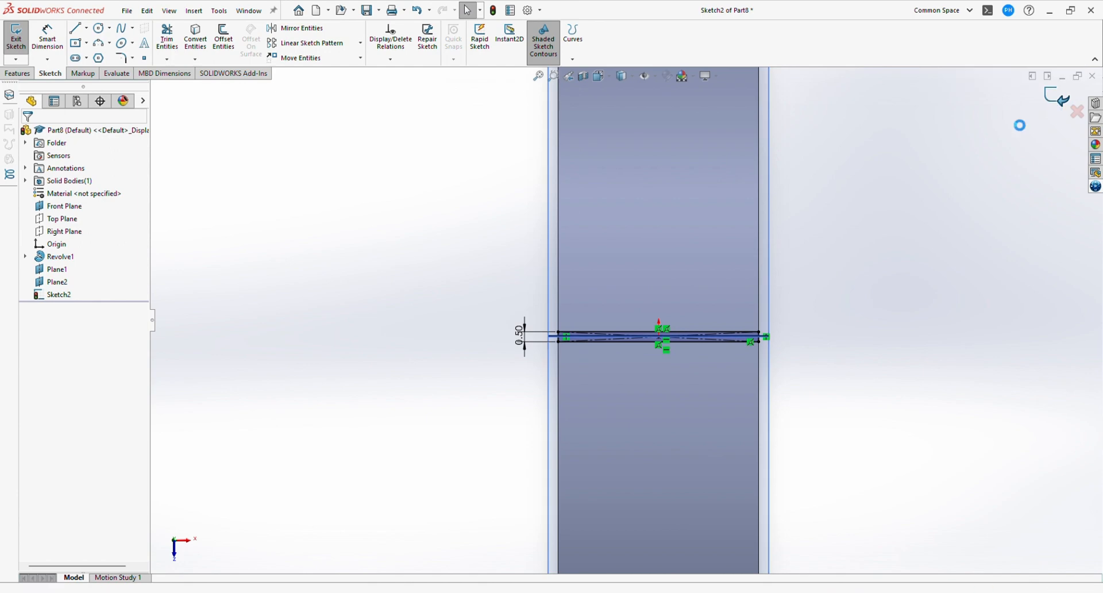
Sketch a center rectangle on Plane2 from the origin, matching its corner to the thin rectangle on Plane1
left_click(62, 281)
left_click(78, 268)
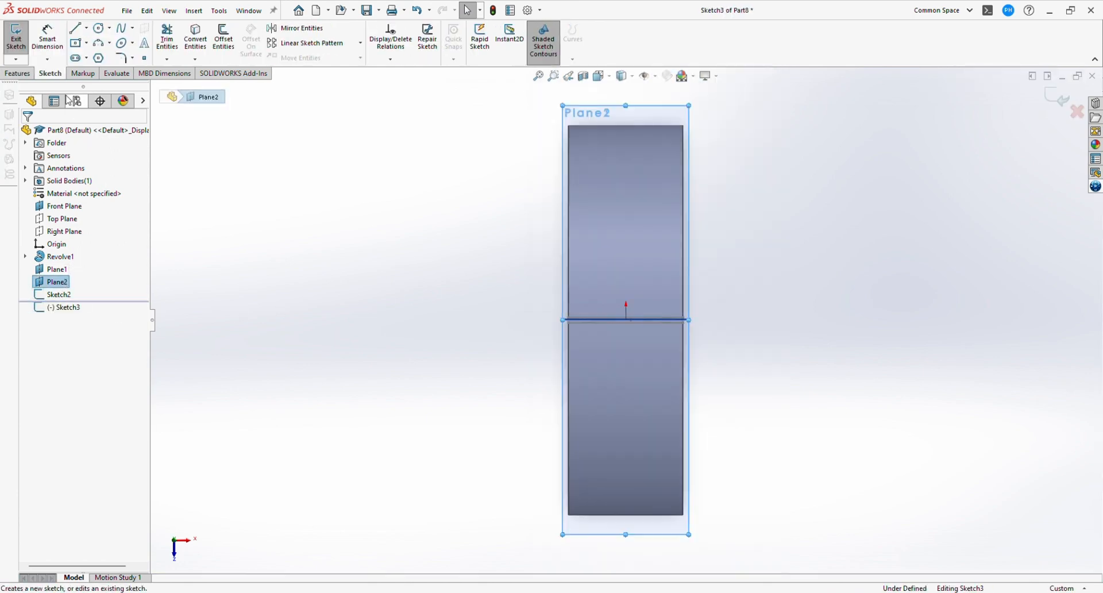
left_click(75, 42)
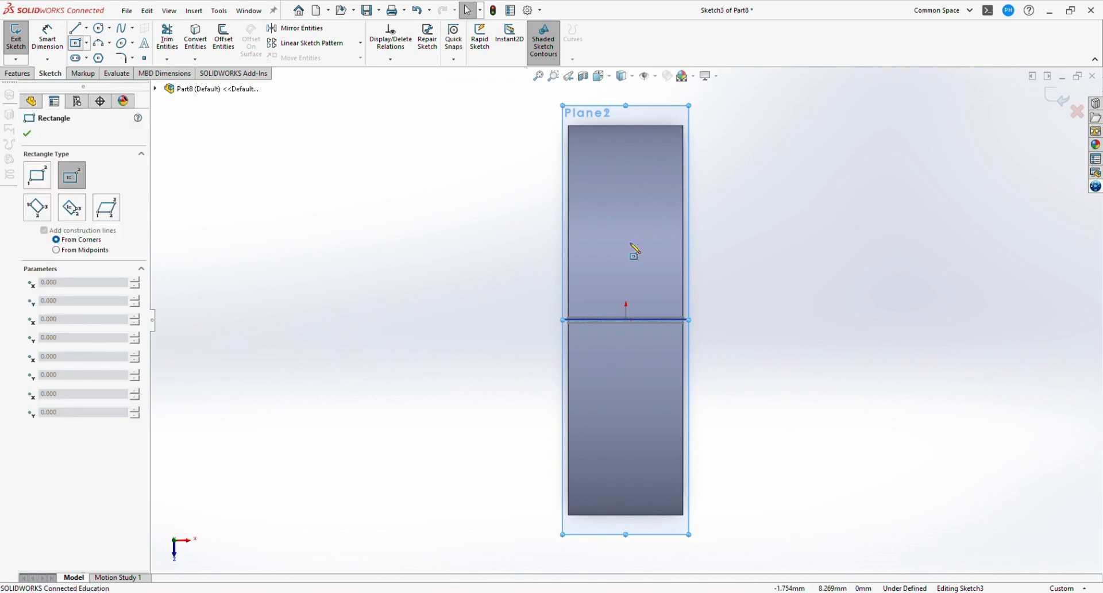
left_click(626, 320)
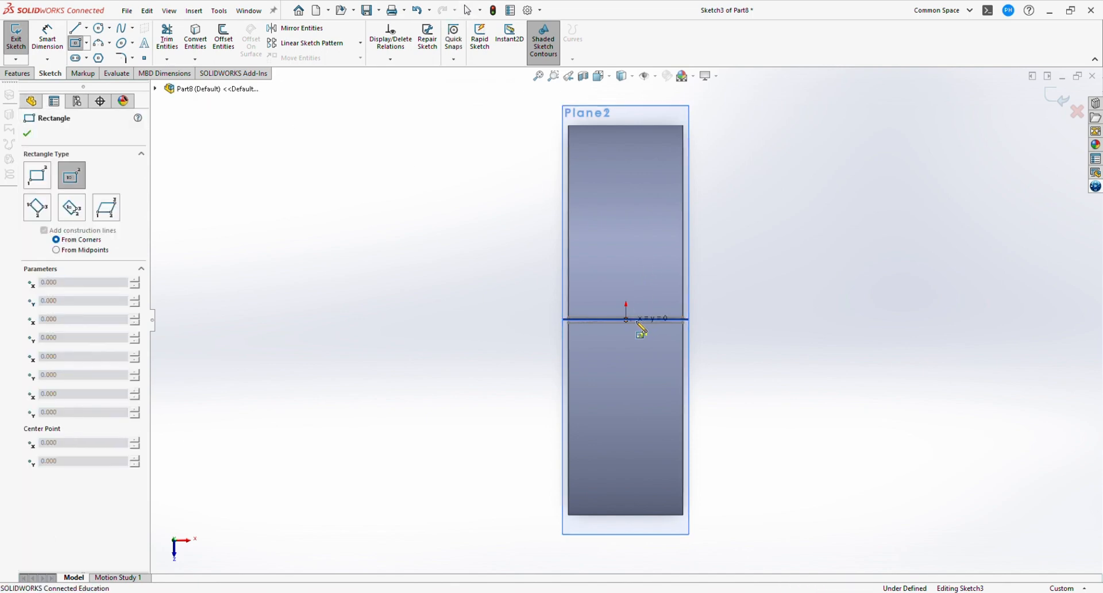
left_click(687, 322)
key("Escape")
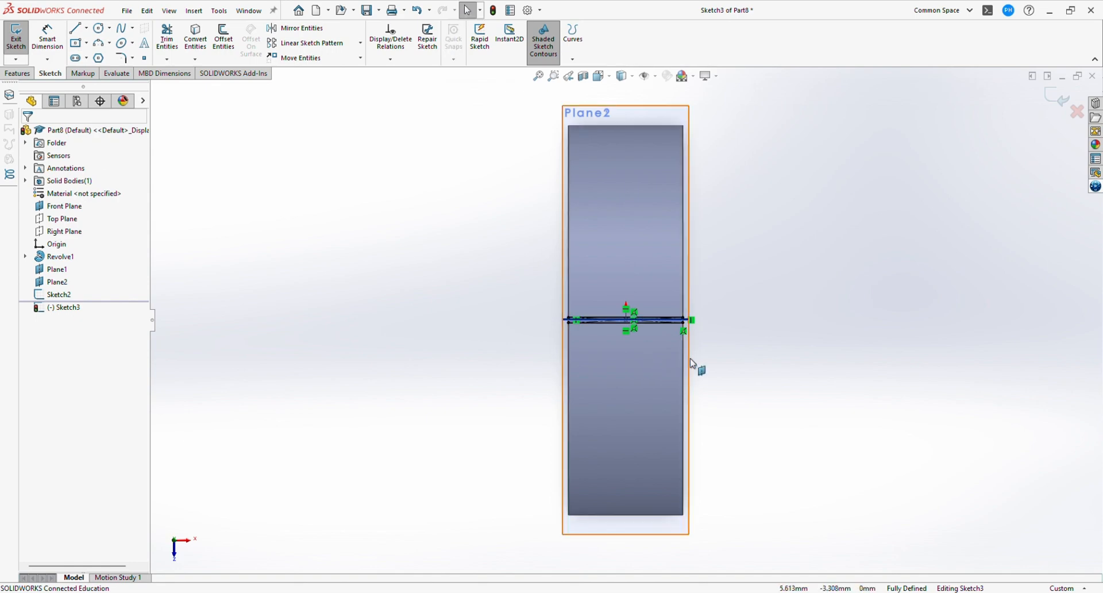
Rotate the four sides of the Plane2 rectangle 25 degrees about the origin without keeping relations, and close the sketch
scroll(692, 363, "down", 4)
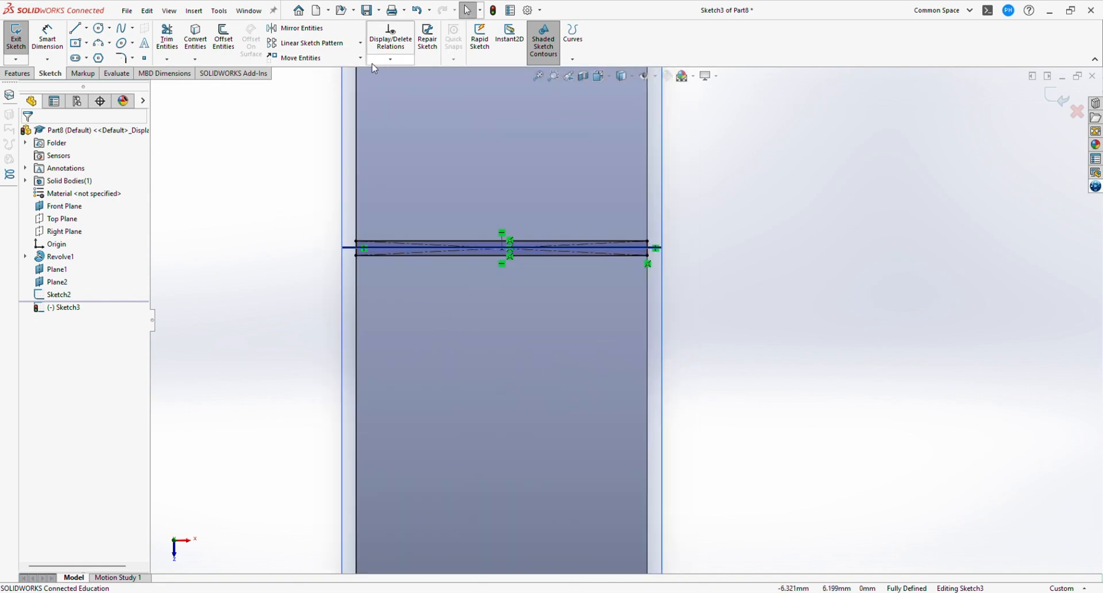
left_click(346, 101)
scroll(480, 247, "down", 3)
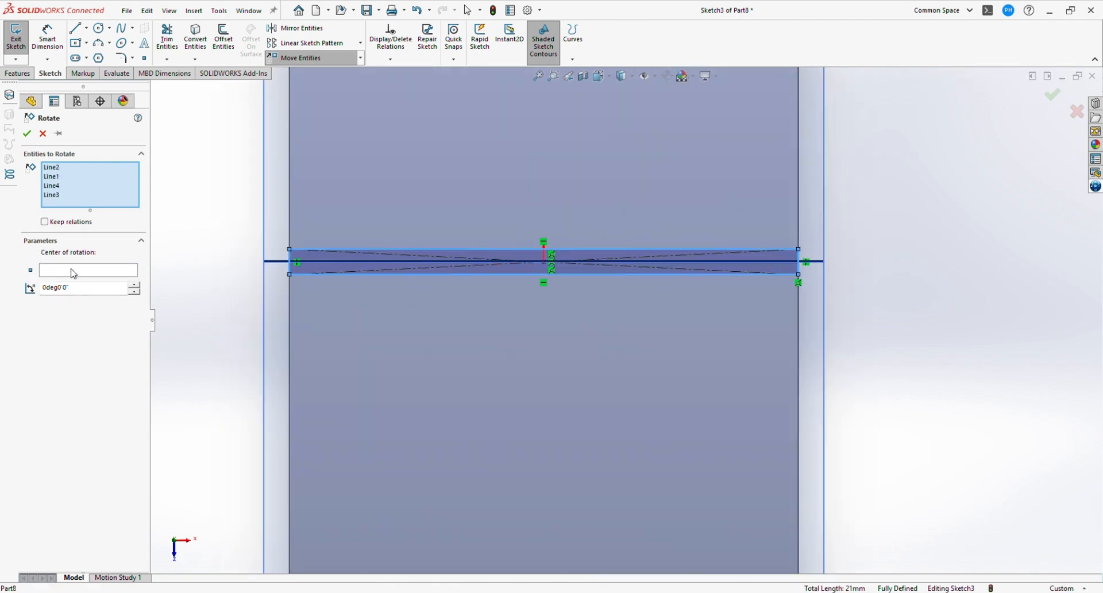
left_click(73, 271)
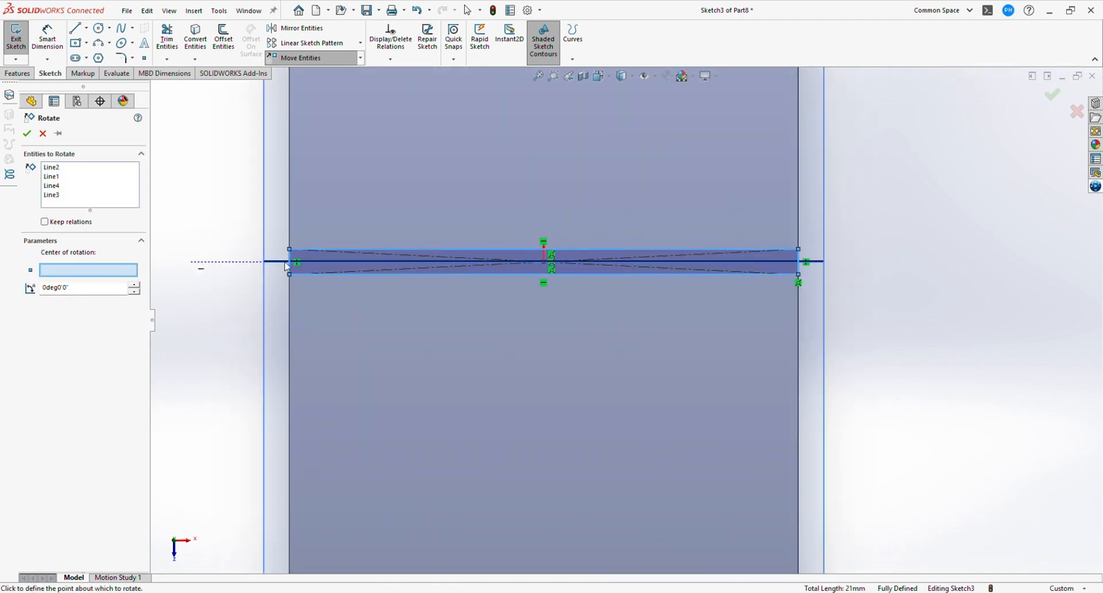
left_click(546, 264)
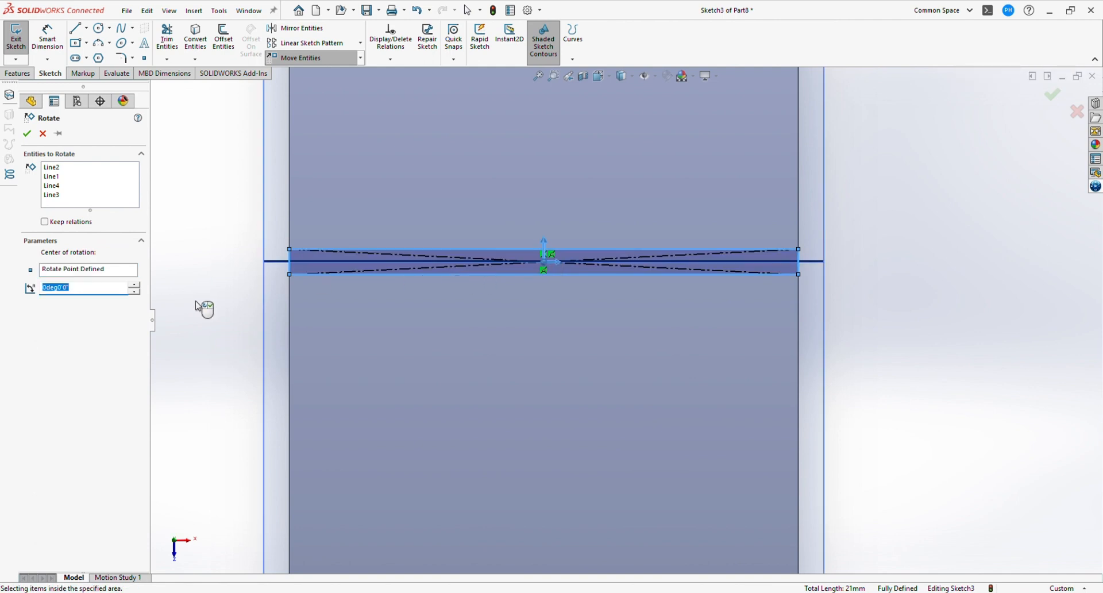
type("25")
key("Return")
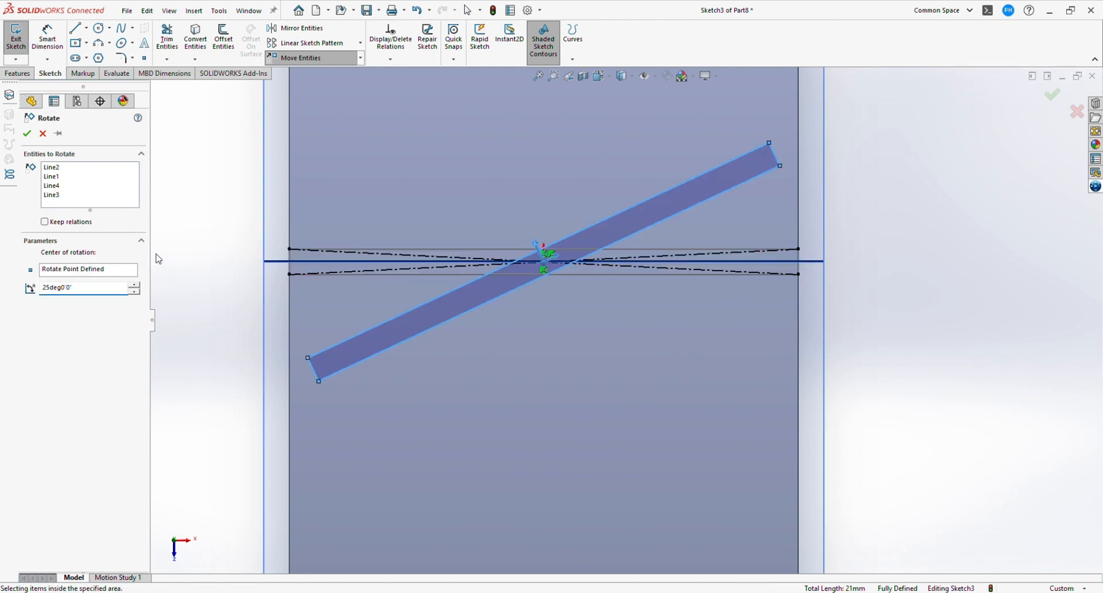
left_click(26, 134)
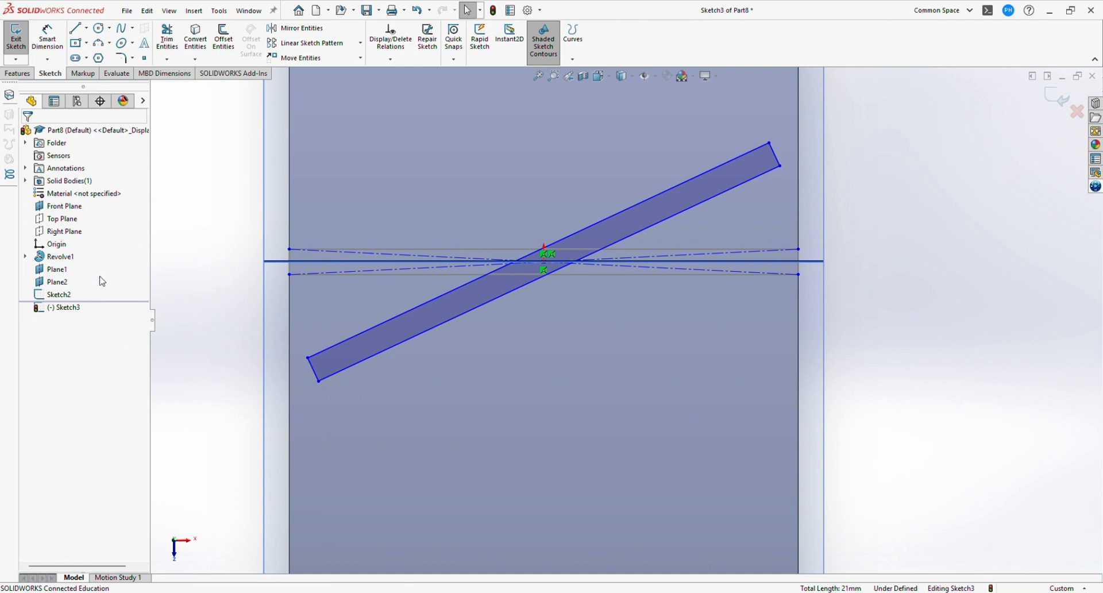
left_click(1056, 101)
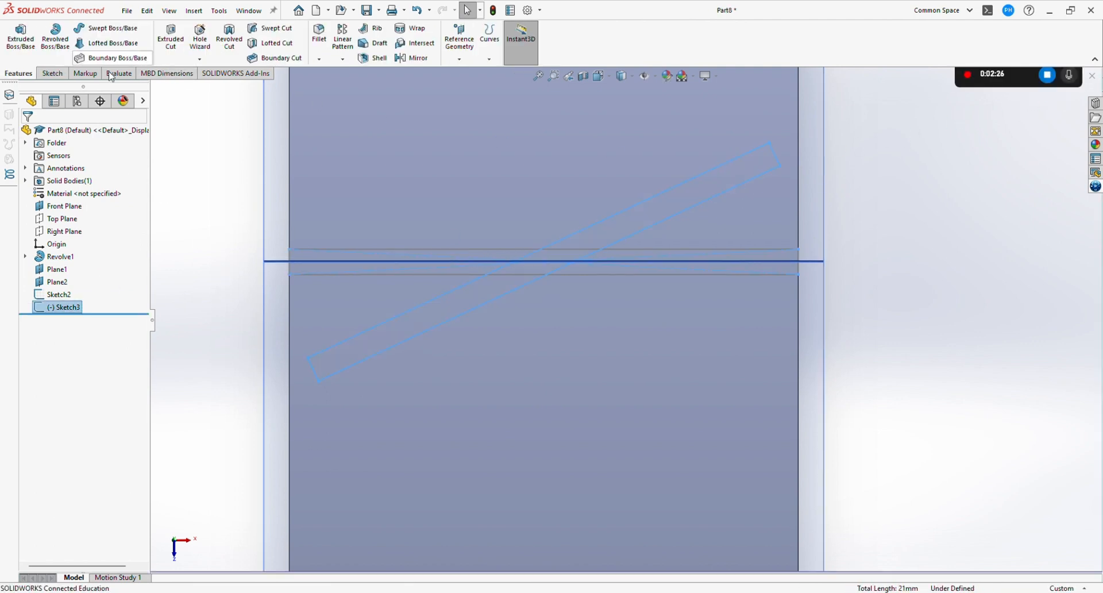
Loft a blade between the Plane2 and Plane1 rectangles, moving the Plane2 connector point to the corner that matches the one on Plane1
left_click(109, 47)
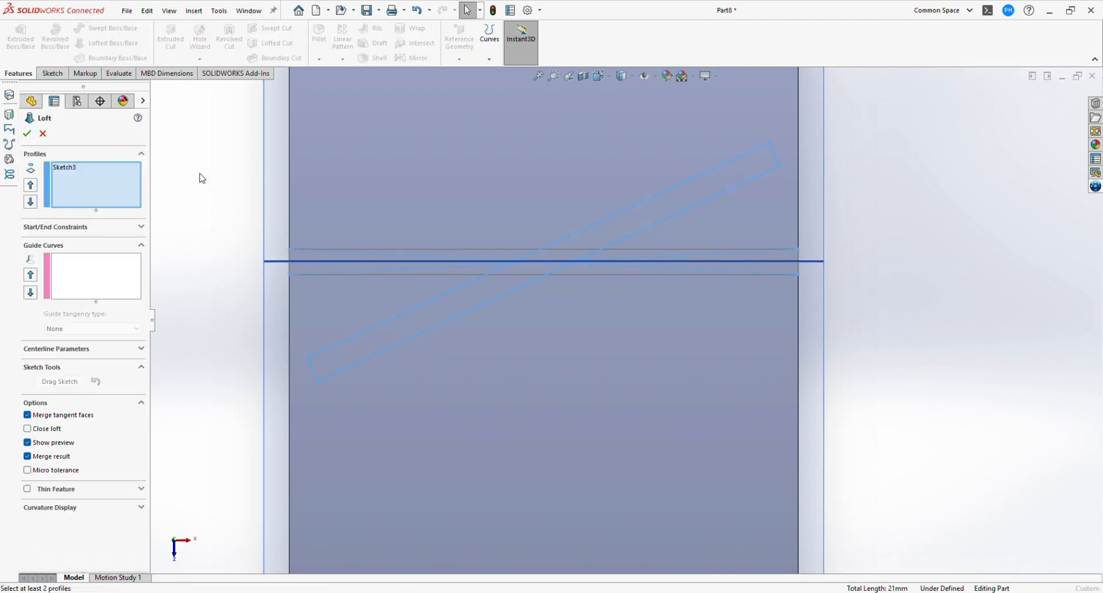
left_click(156, 89)
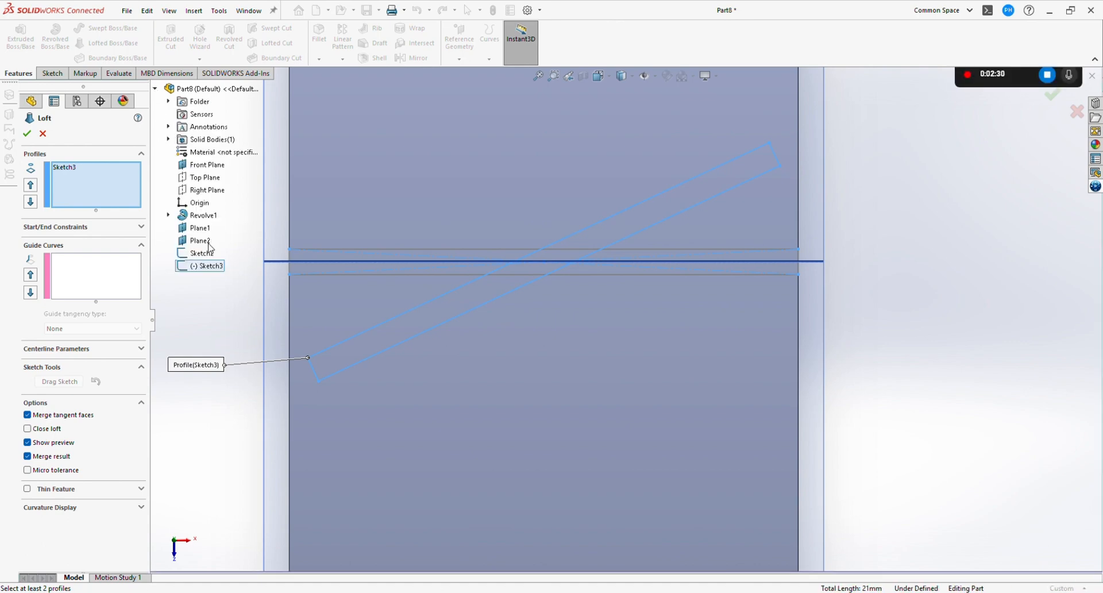
left_click(201, 252)
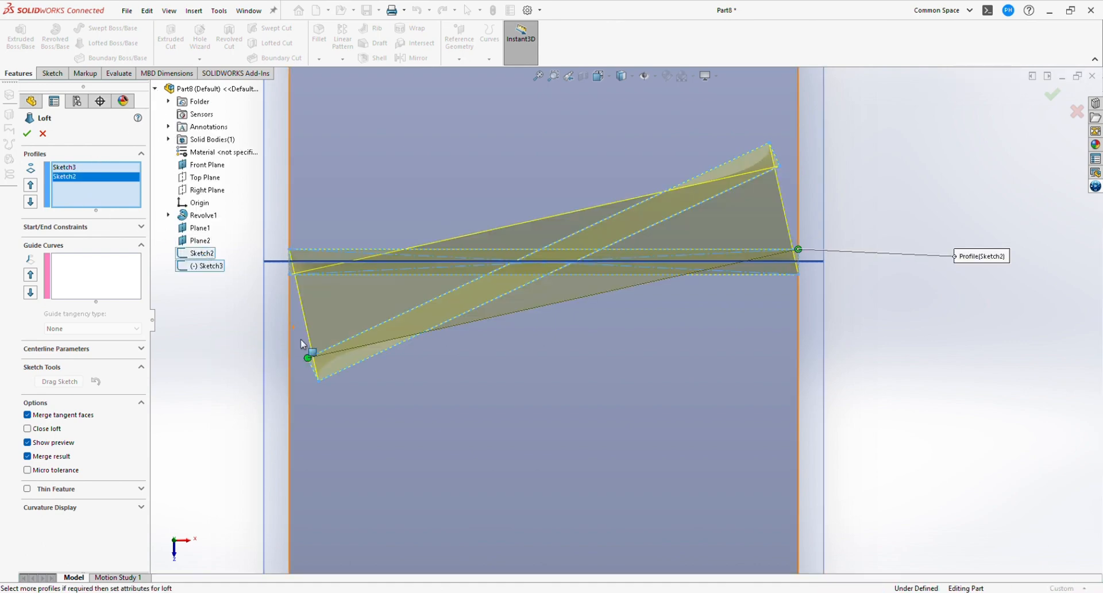
left_click_drag(315, 344, 769, 143)
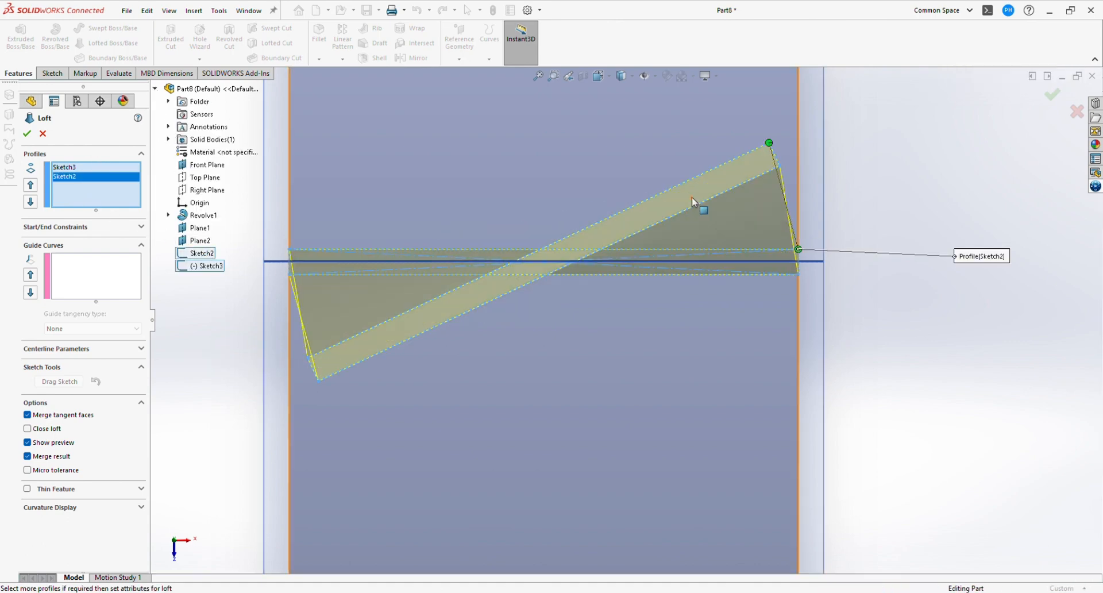
left_click(27, 133)
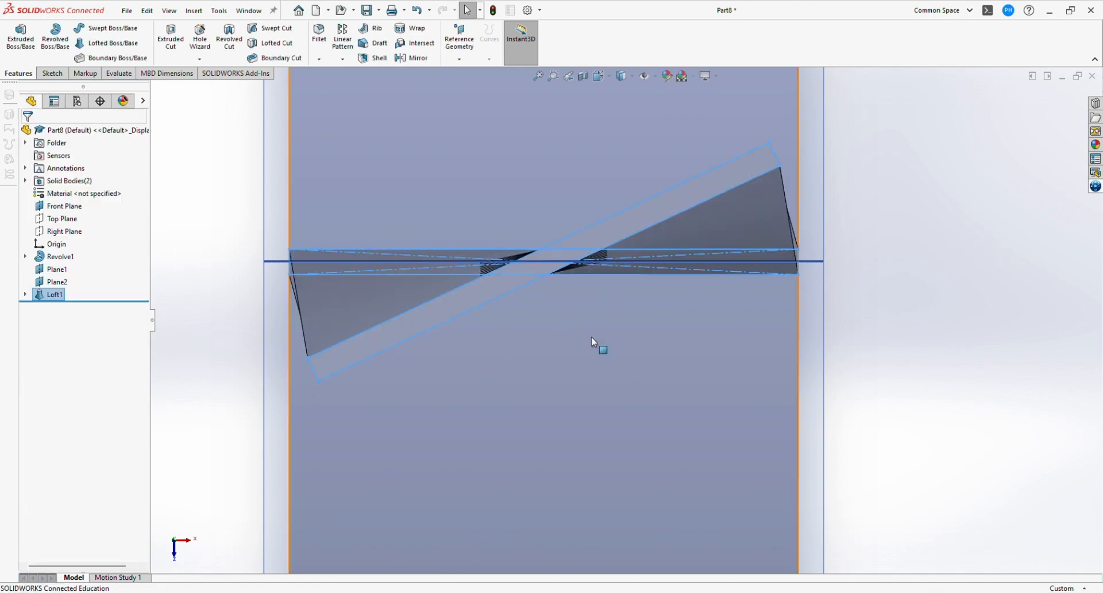
Circular-pattern the lofted blade as a body around the ring's outer face with 36 equally spaced instances over 360 degrees
scroll(591, 342, "up", 3)
middle_click_drag(665, 352, 635, 341)
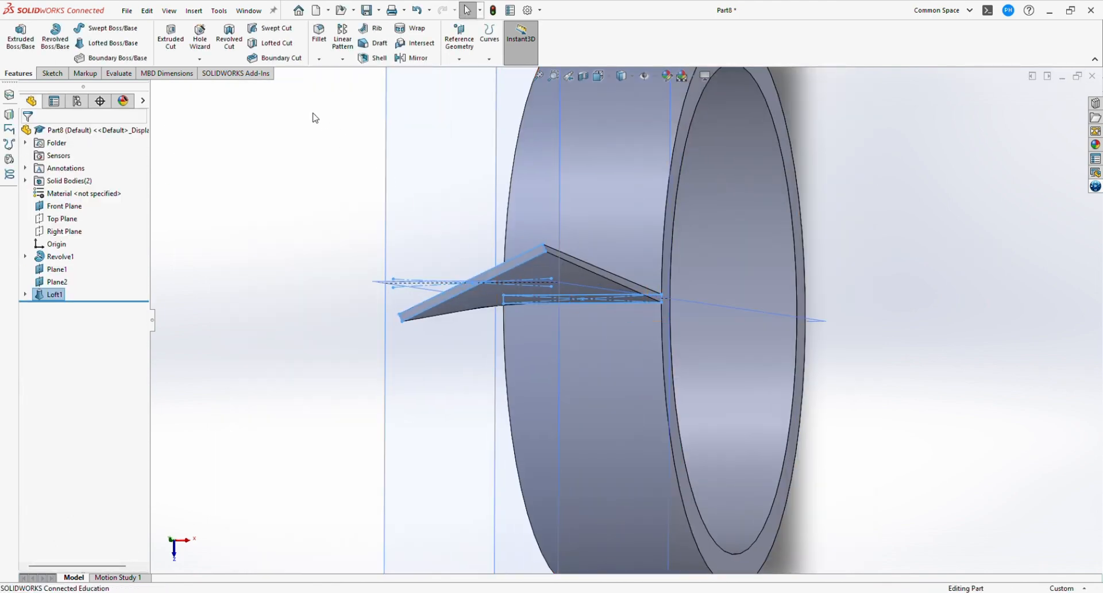
left_click(343, 59)
left_click(345, 89)
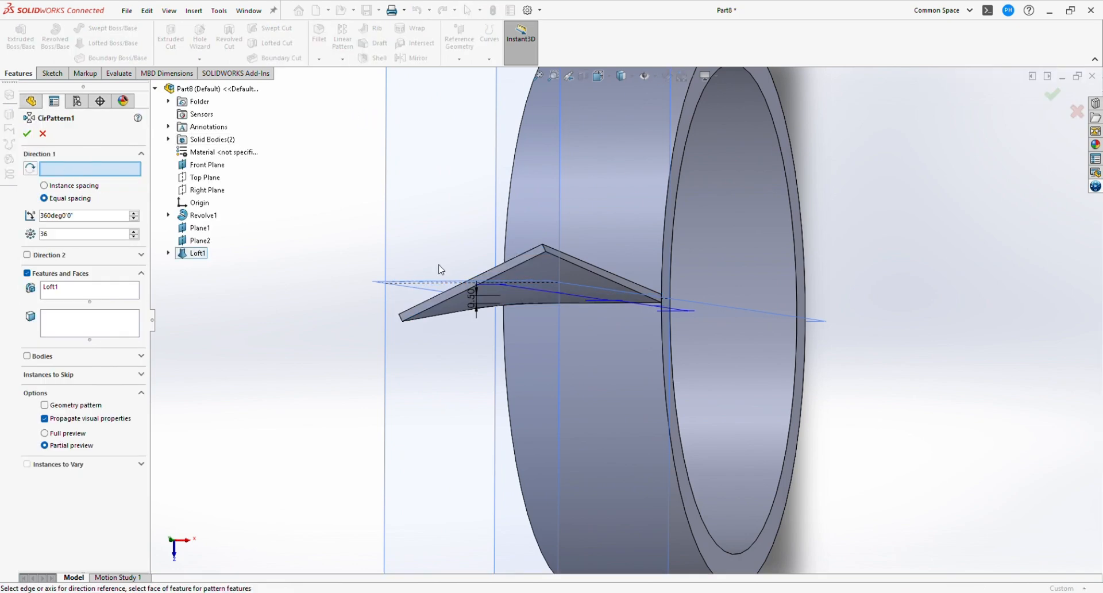
left_click(620, 227)
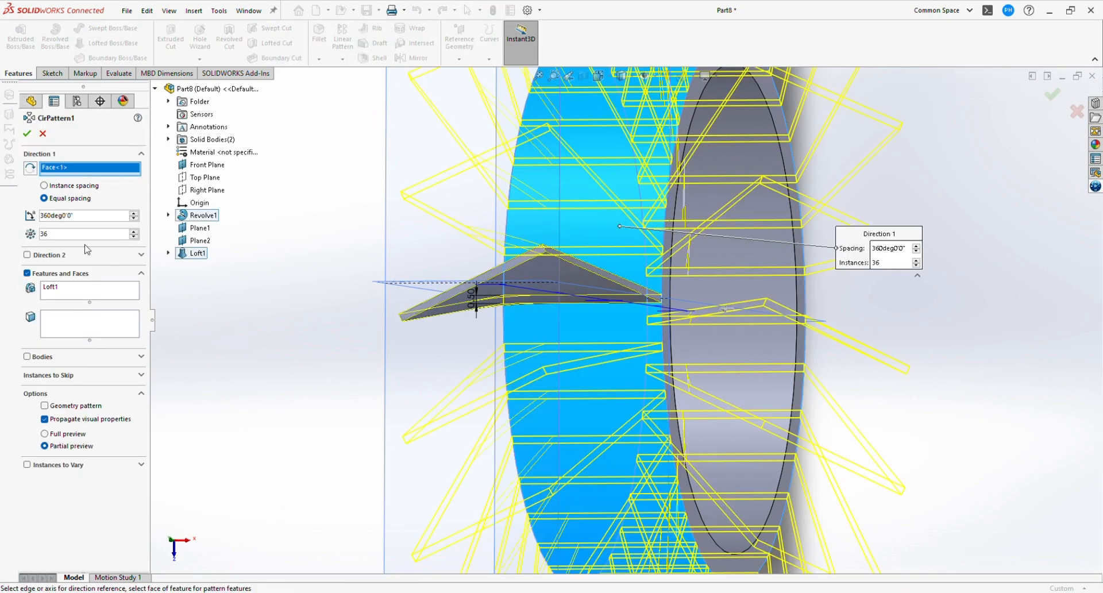
left_click(56, 288)
left_click(27, 274)
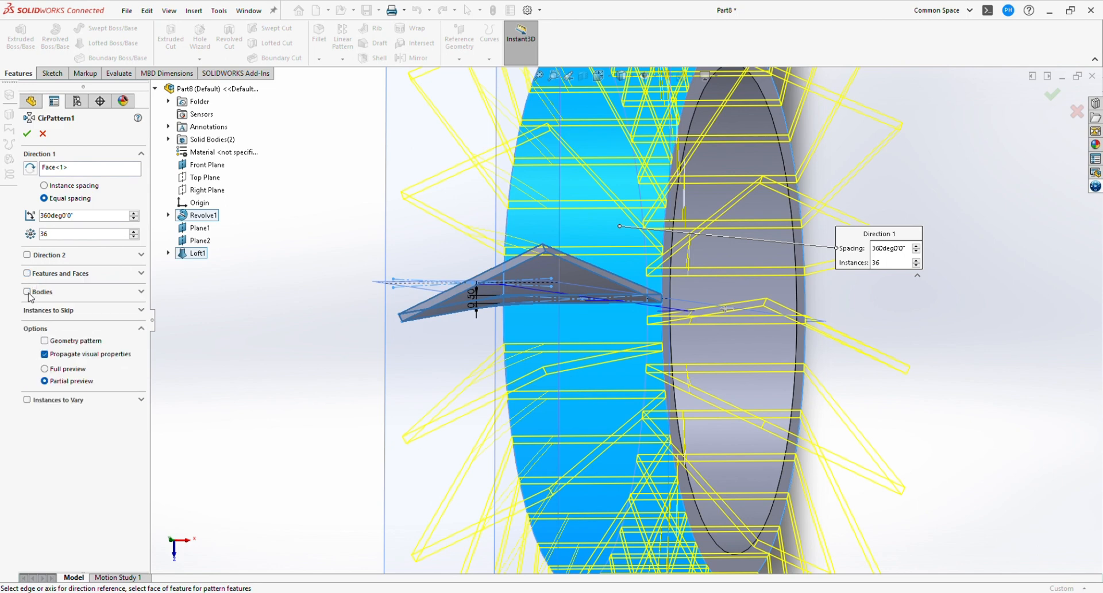
left_click(26, 291)
left_click(539, 274)
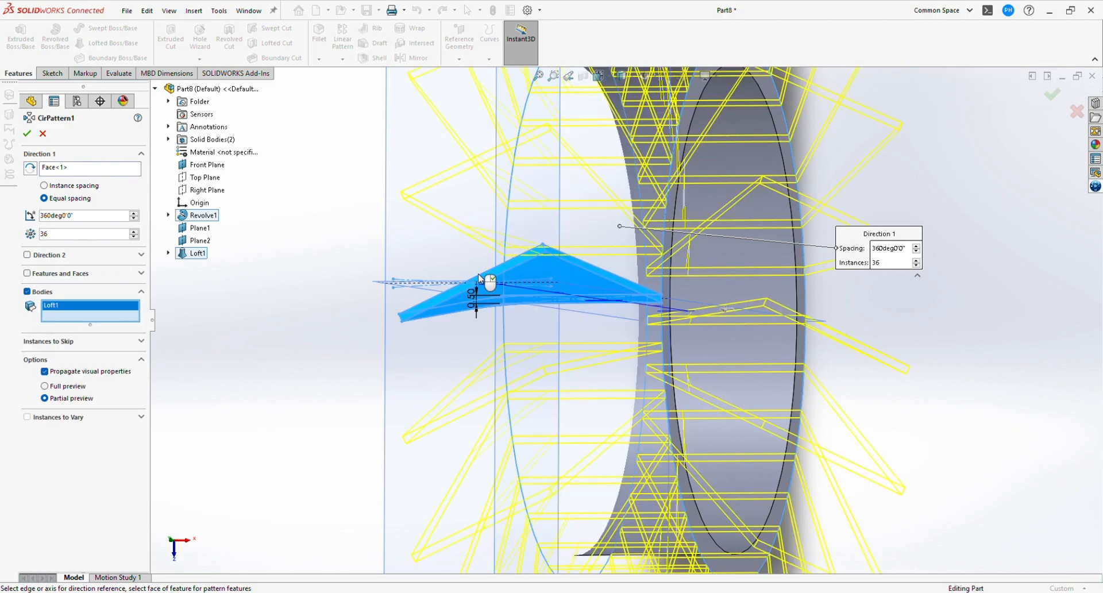
left_click(26, 134)
Set the offset of Plane2 from Plane1 to 28 mm
scroll(357, 264, "up", 3)
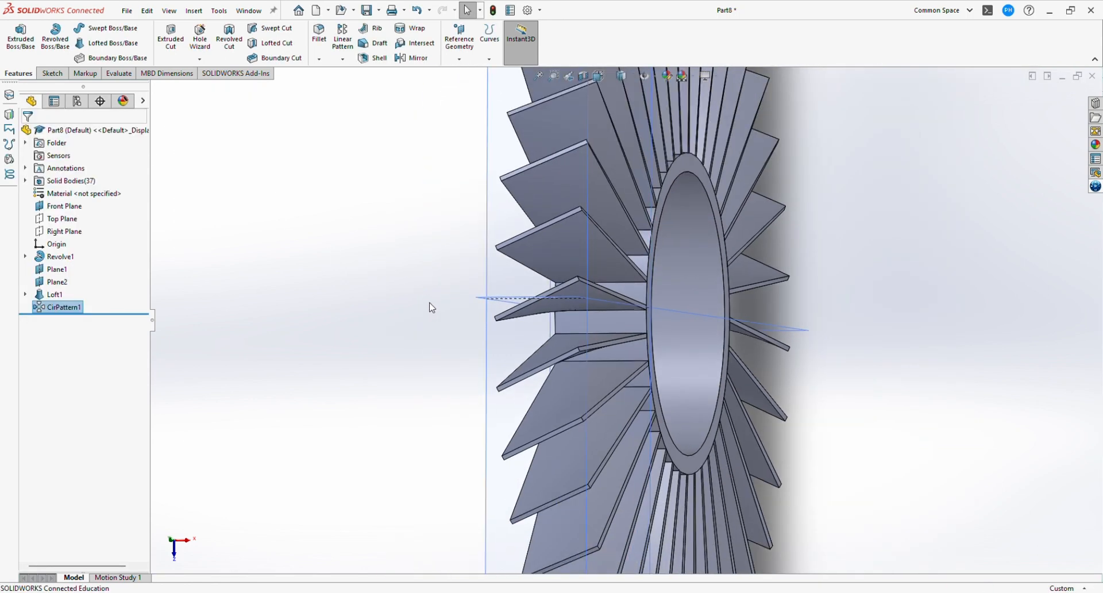
middle_click_drag(431, 307, 462, 278)
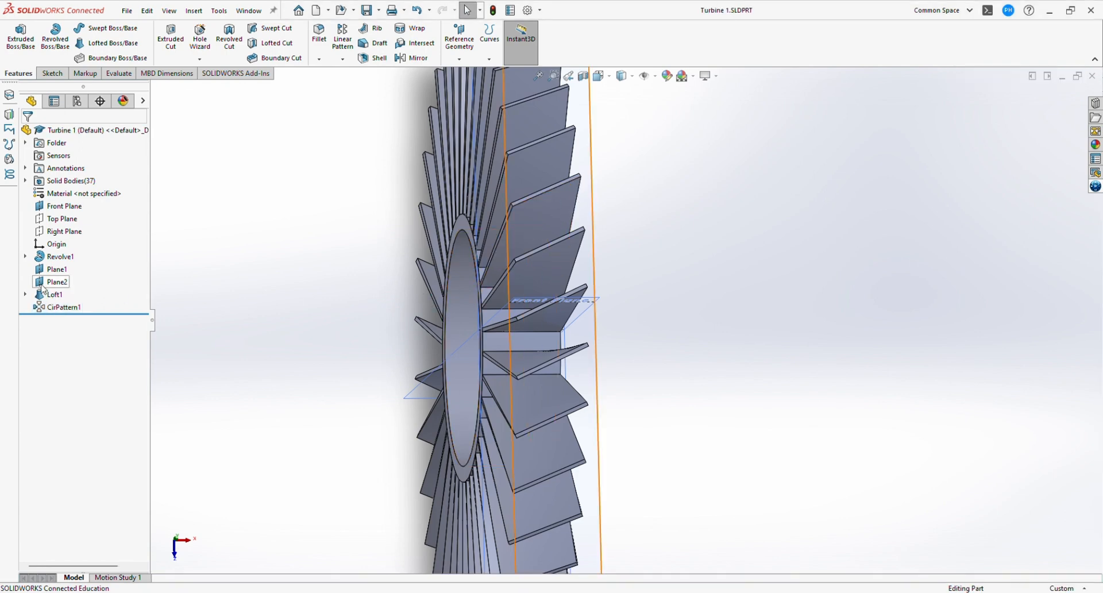
left_click(51, 281)
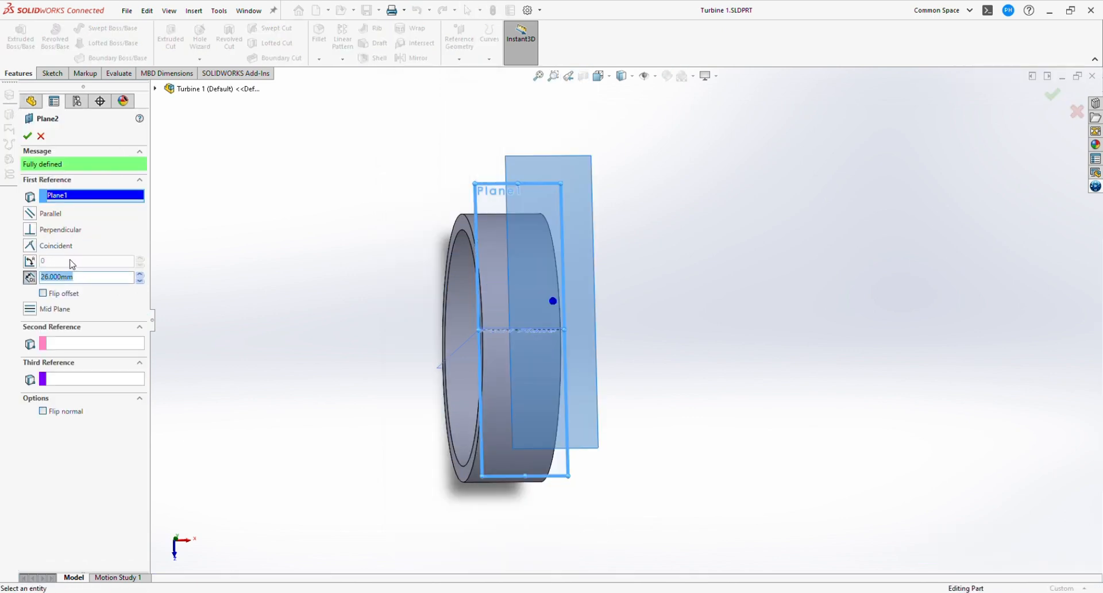
type("28")
key("Return")
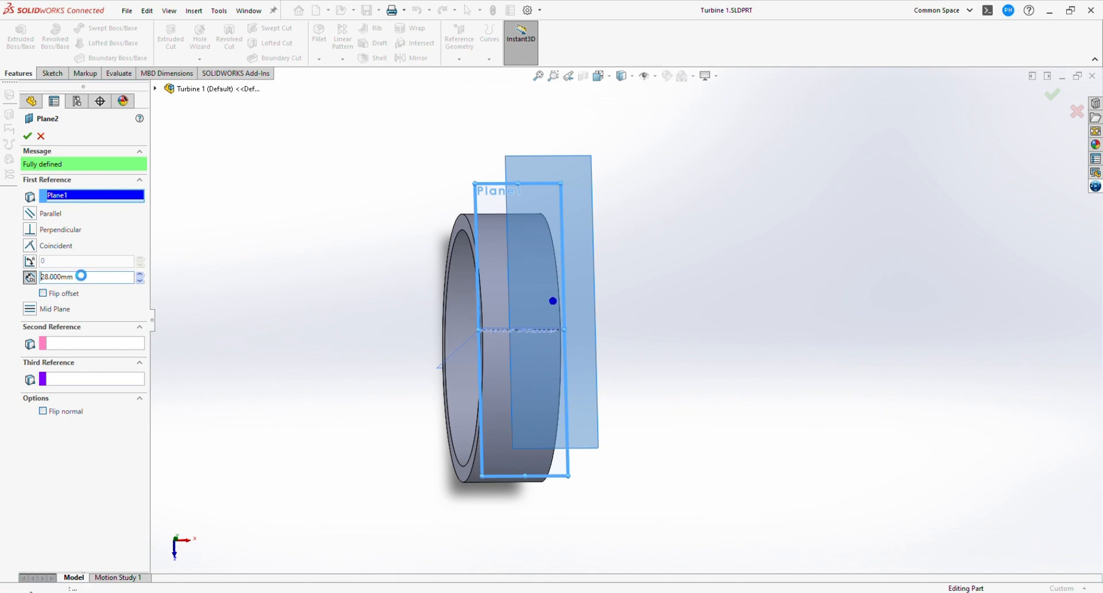
left_click(27, 136)
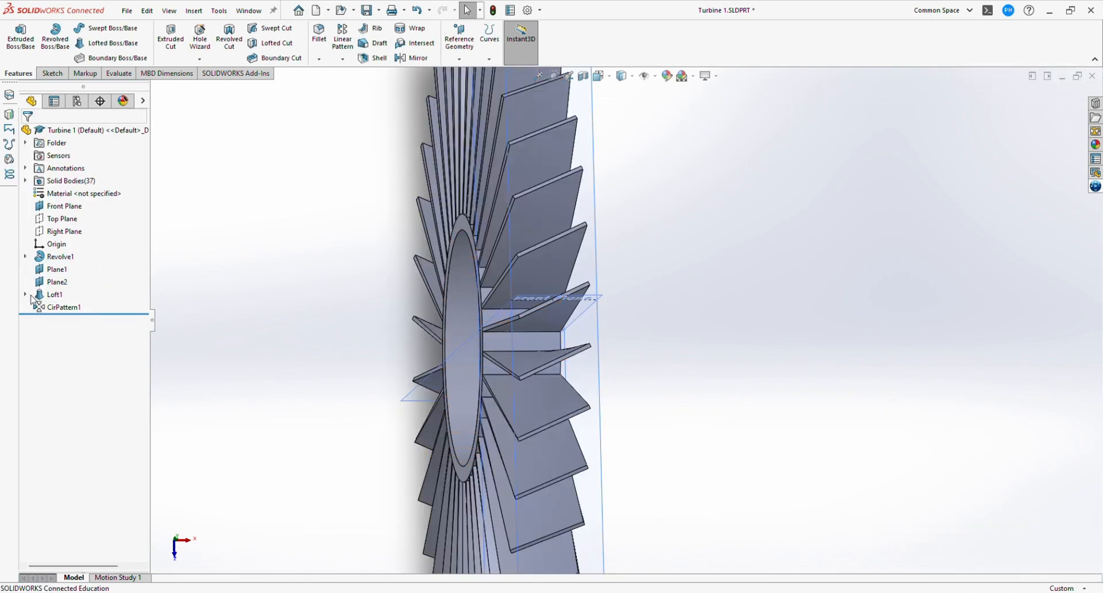
Edit the loft's Plane2 sketch and rotate the rectangle's four sides by -50 degrees about the origin without keeping relations
left_click(26, 294)
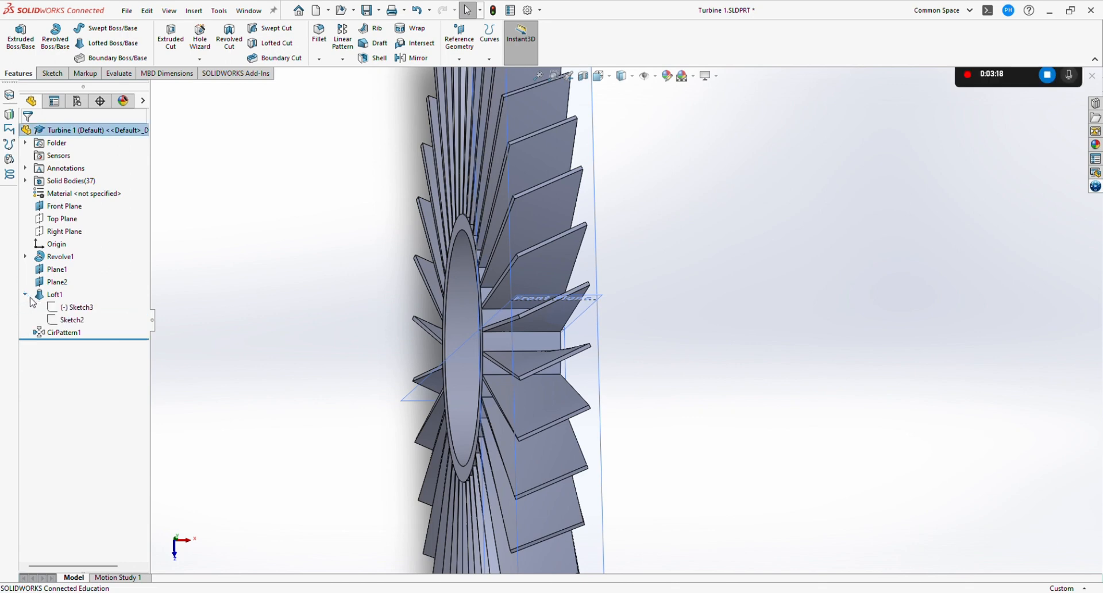
left_click(80, 307)
left_click(103, 276)
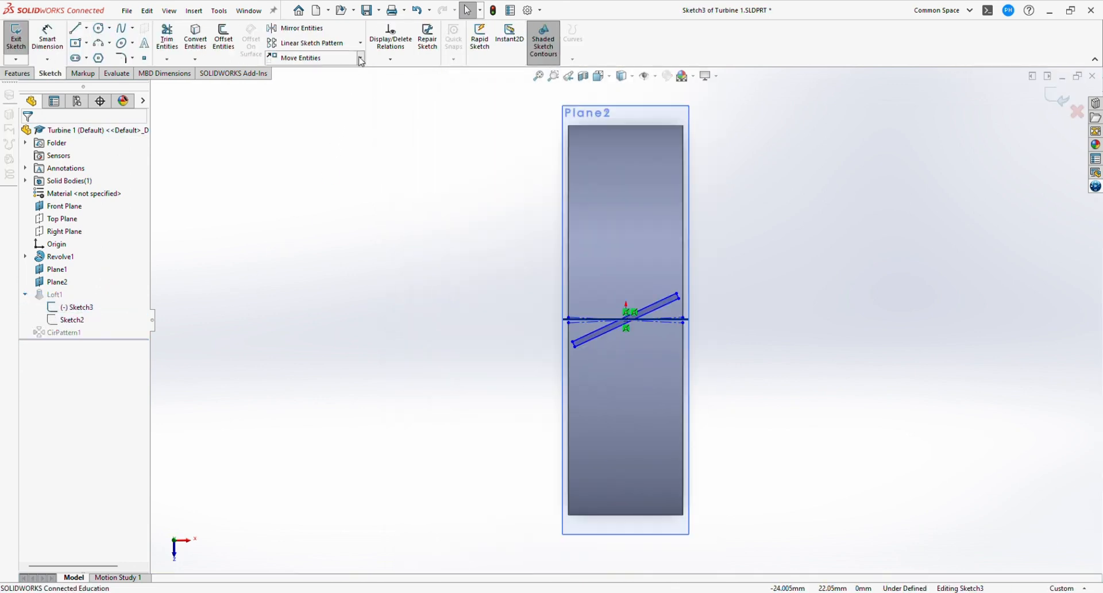
left_click(361, 58)
left_click(344, 110)
scroll(632, 339, "down", 3)
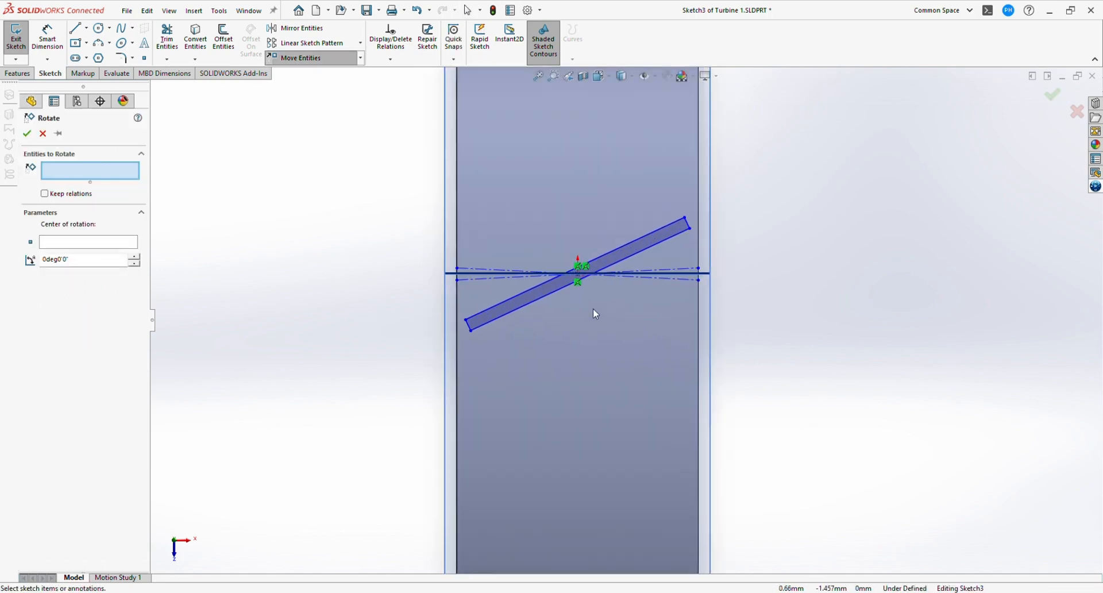
left_click(550, 291)
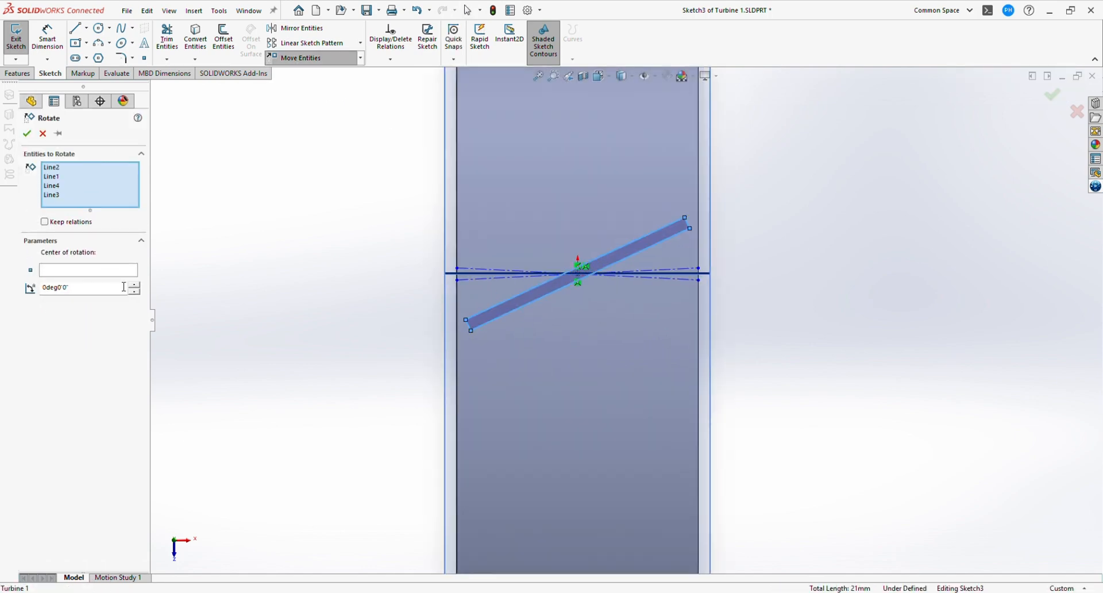
left_click(106, 270)
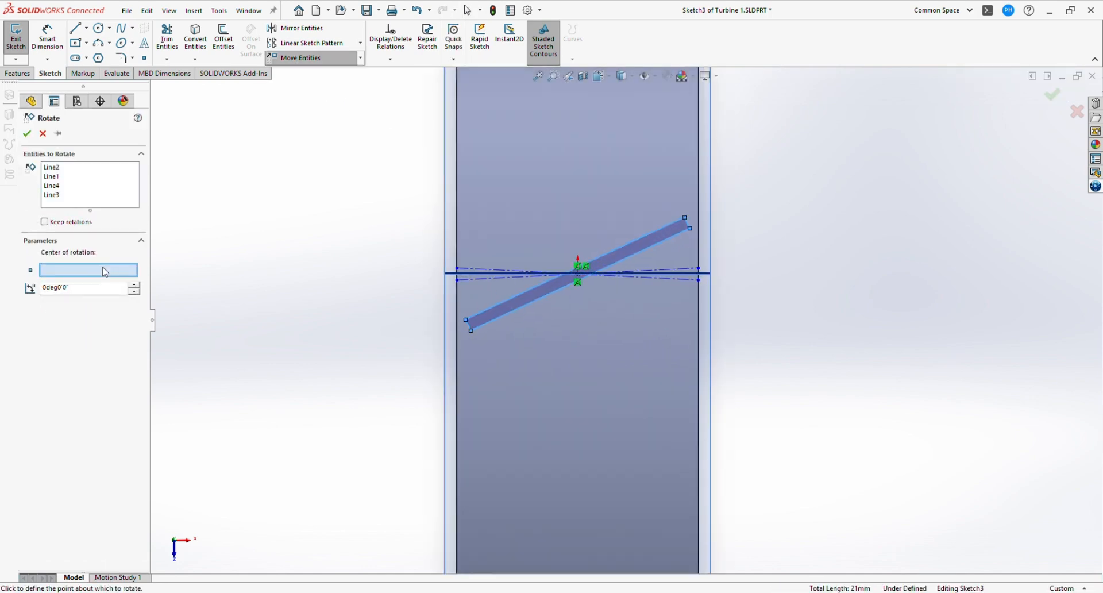
left_click(579, 273)
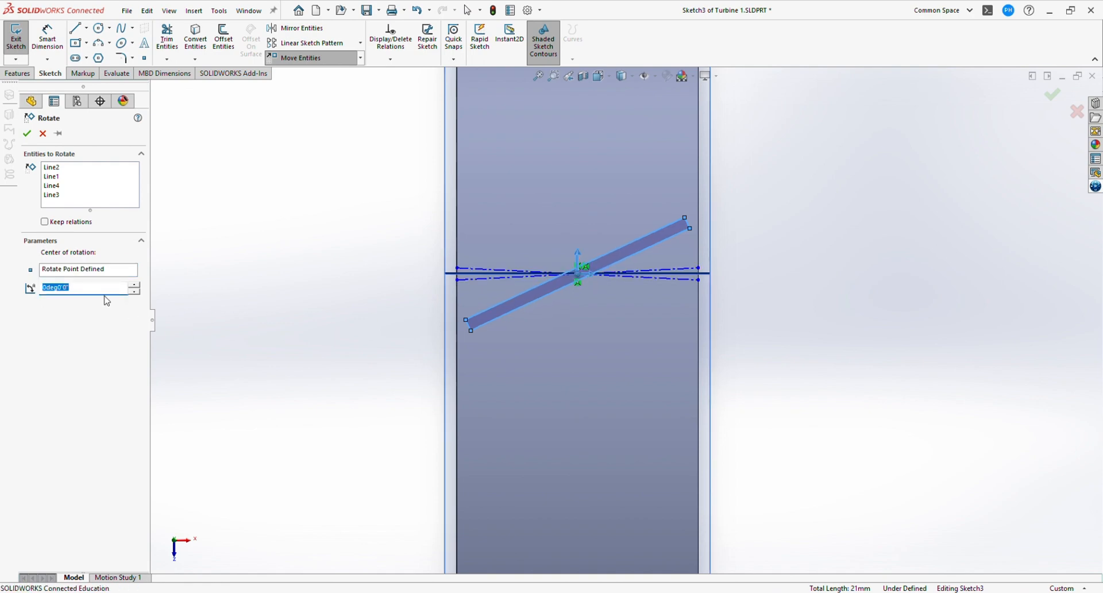
type("-50")
key("Return")
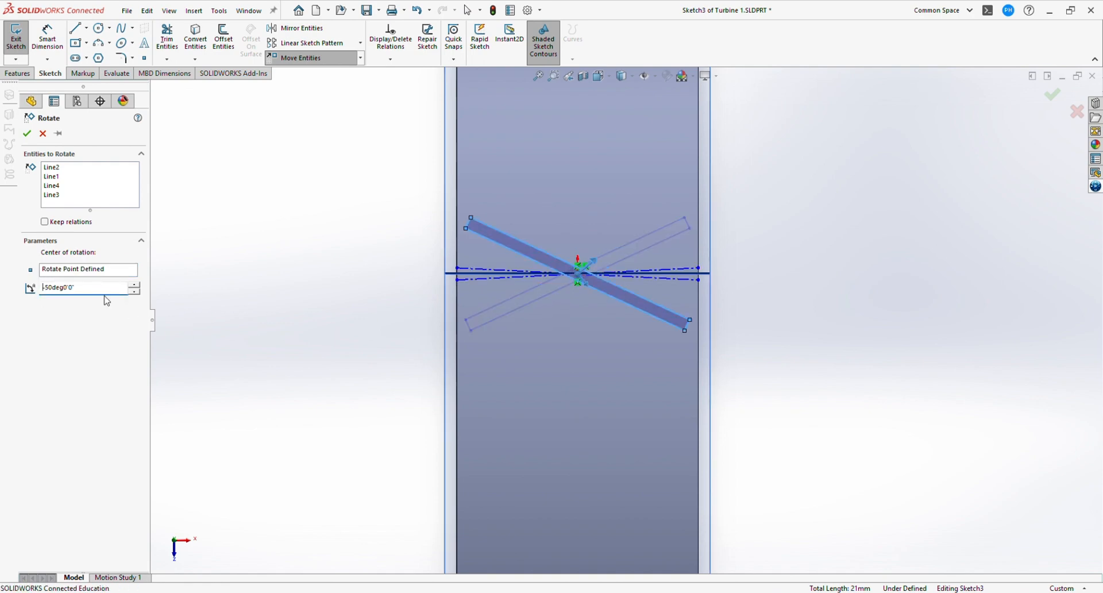
left_click(26, 135)
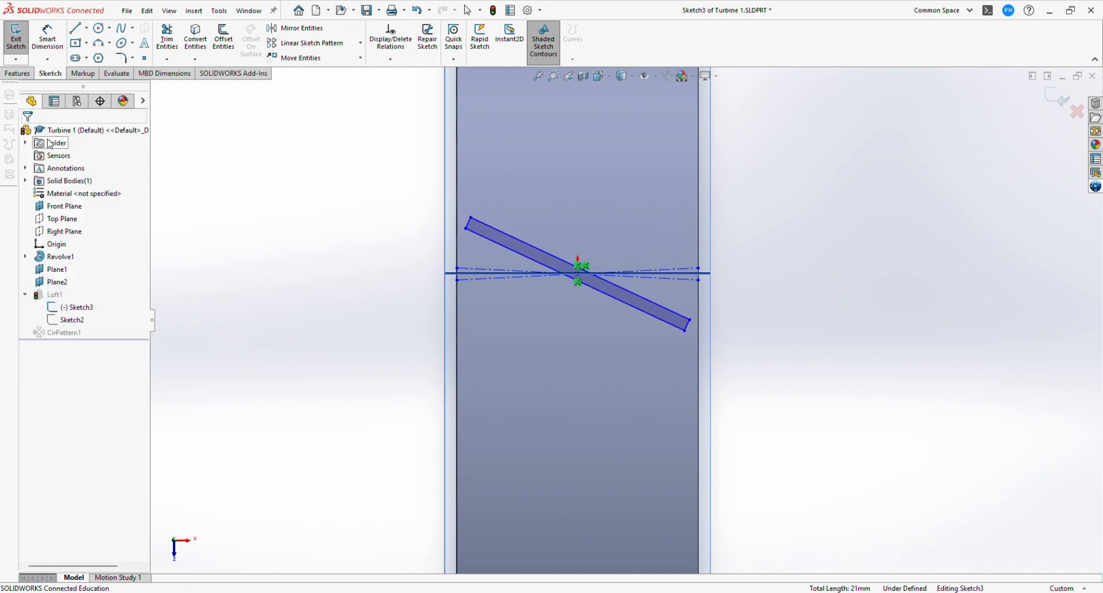
Close the blade tip sketch and save the part under the name Turbine 2
left_click(1054, 97)
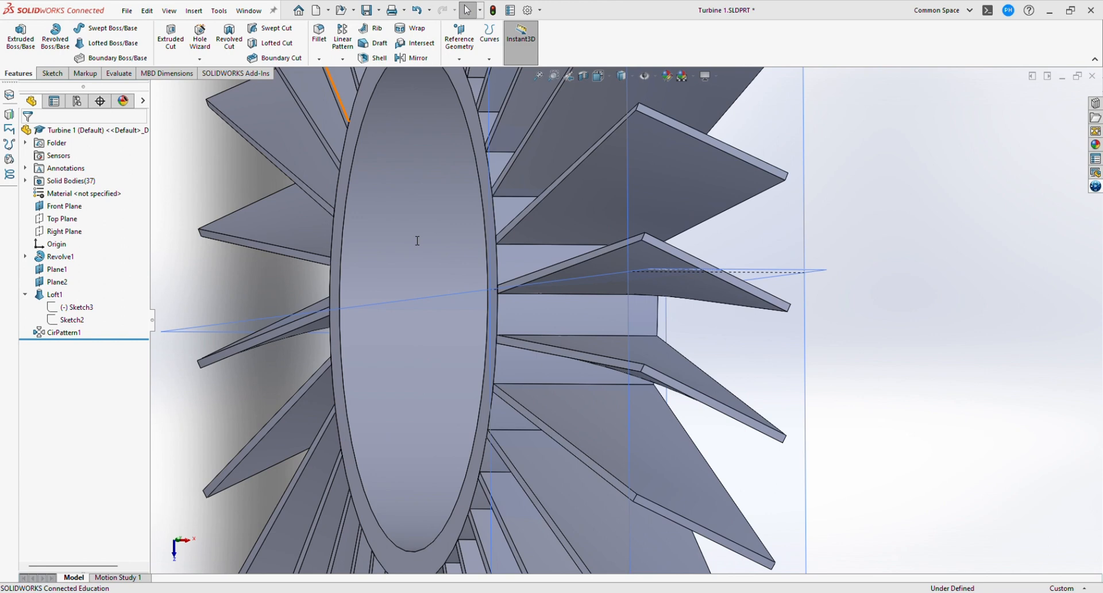
key("Return")
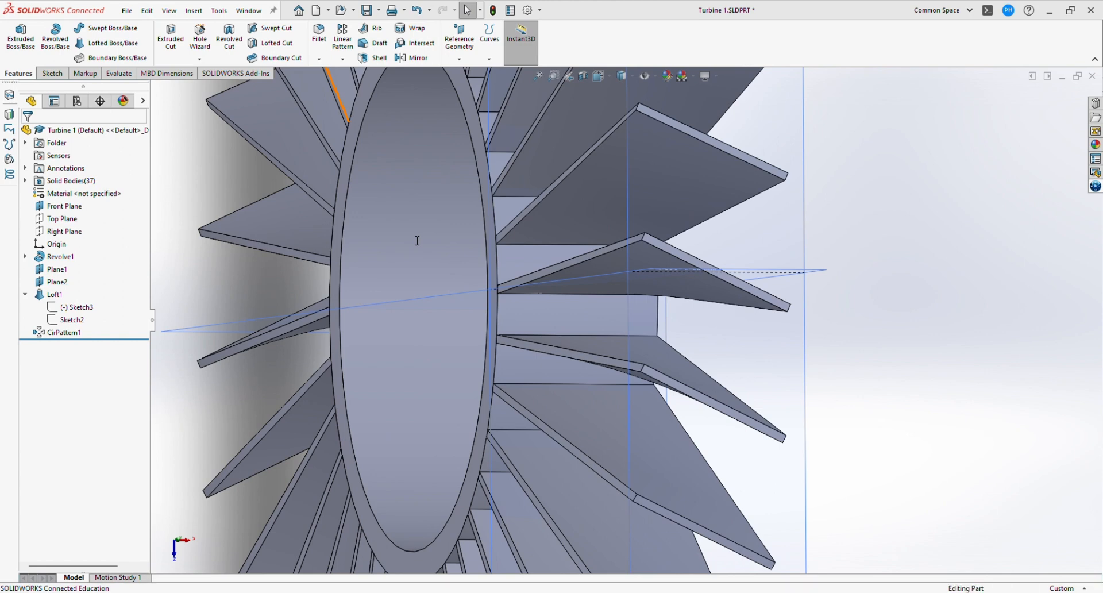
scroll(475, 363, "up", 5)
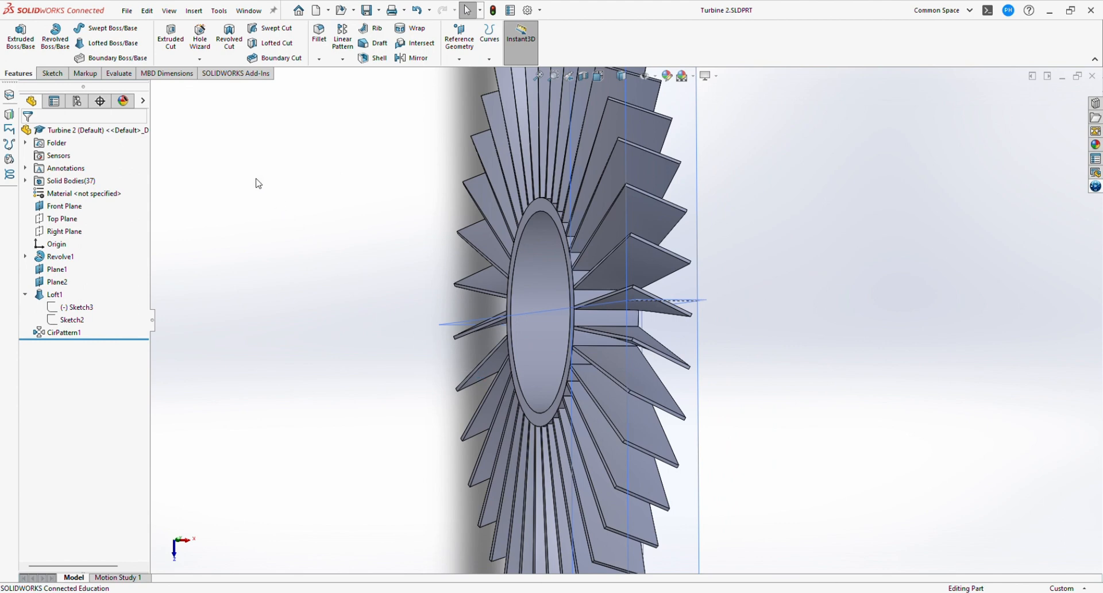
Reopen the loft's Plane2 sketch and rotate the rectangle's four sides by 50 degrees about the origin without keeping relations
left_click(61, 309)
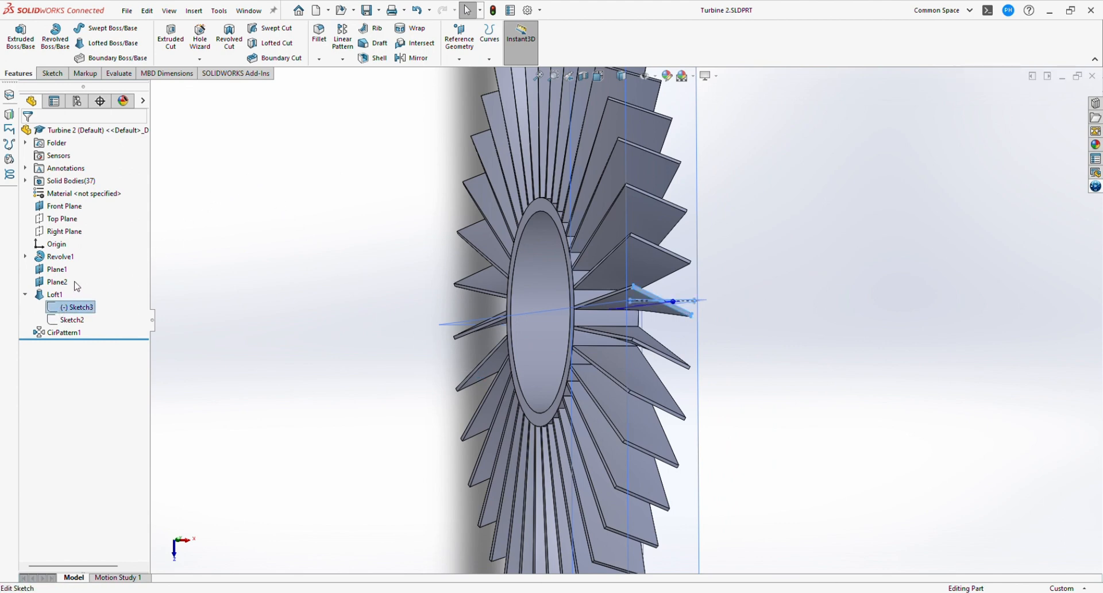
left_click(75, 284)
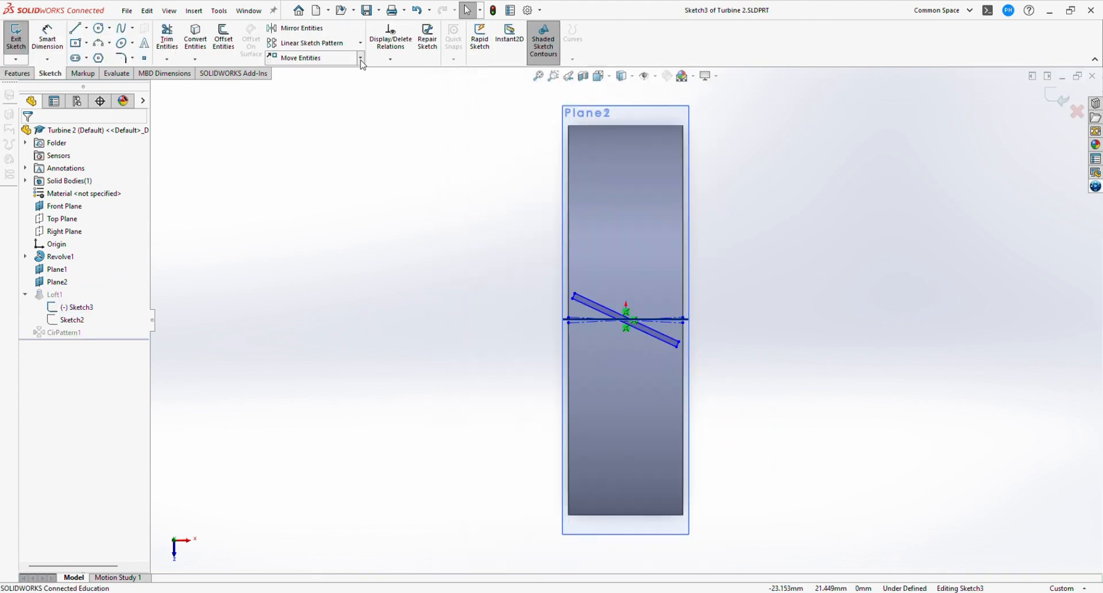
left_click(333, 102)
scroll(680, 347, "down", 5)
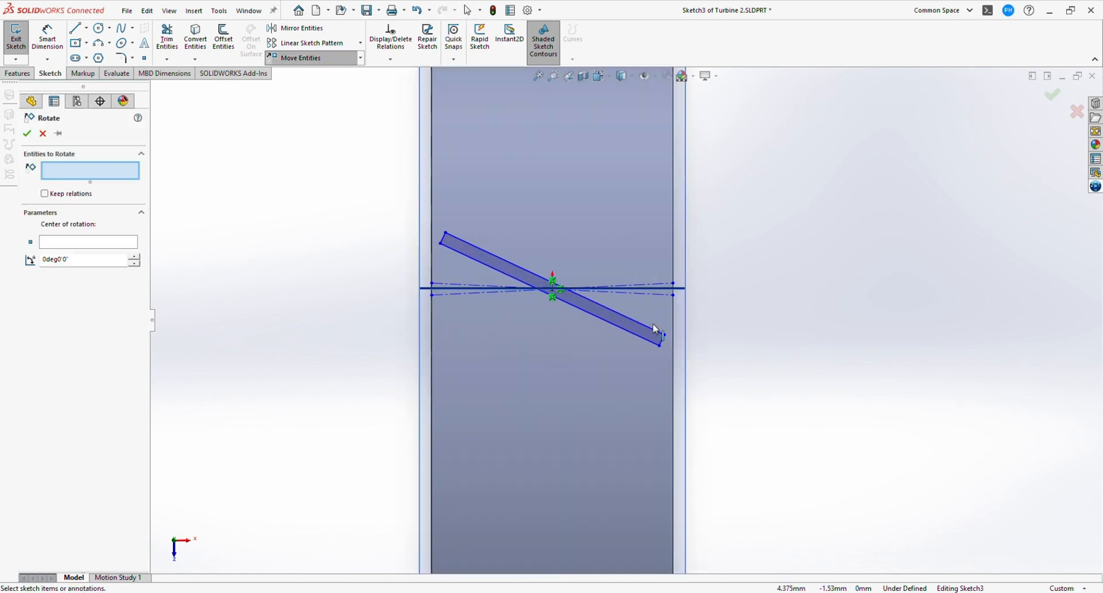
left_click(588, 312)
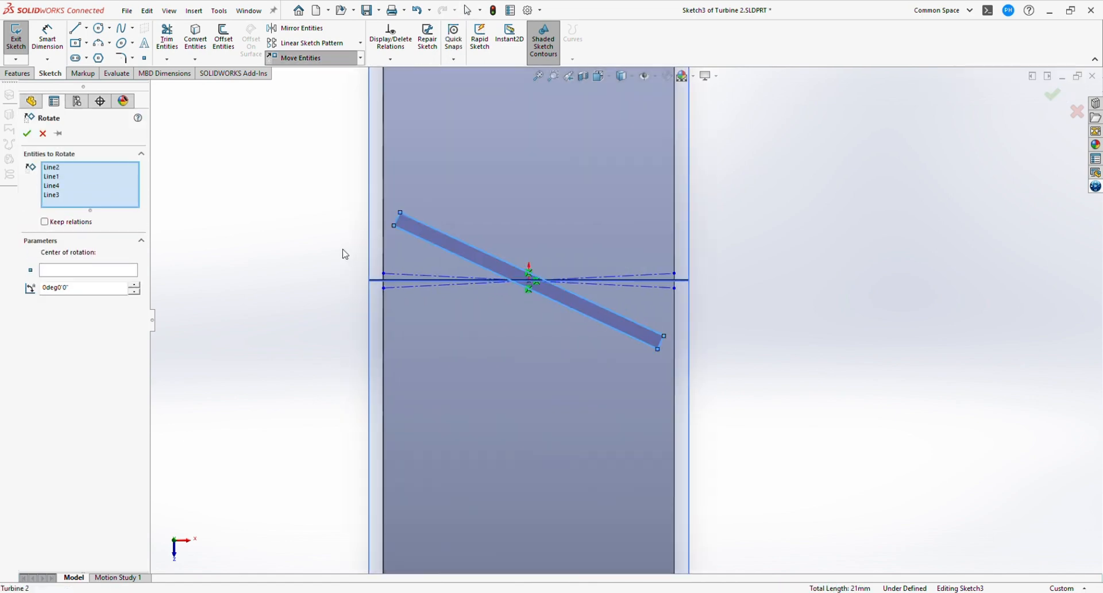
left_click(101, 272)
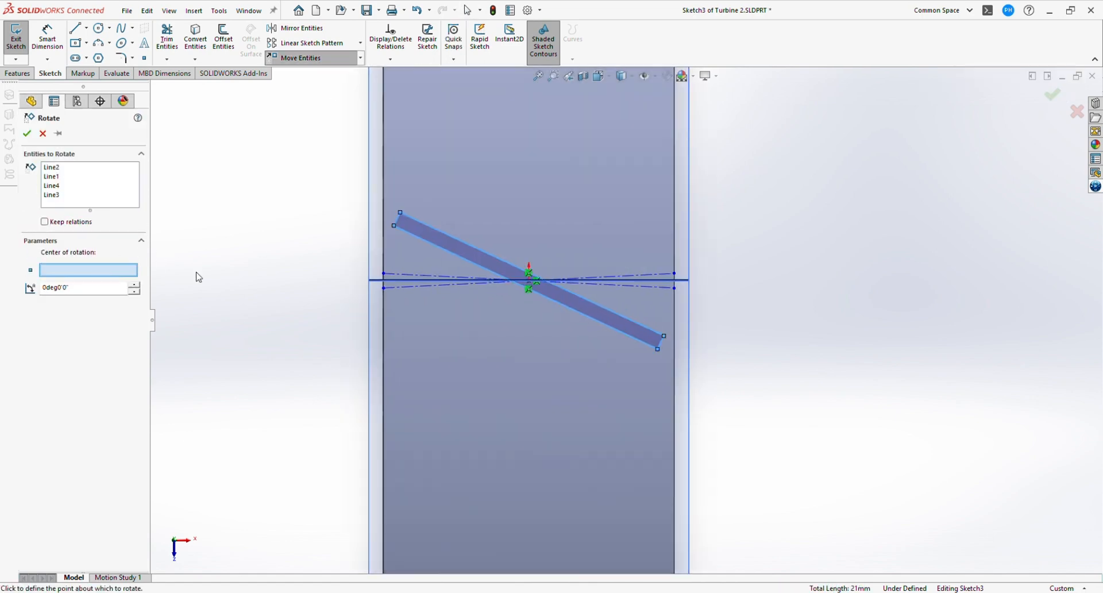
left_click(533, 283)
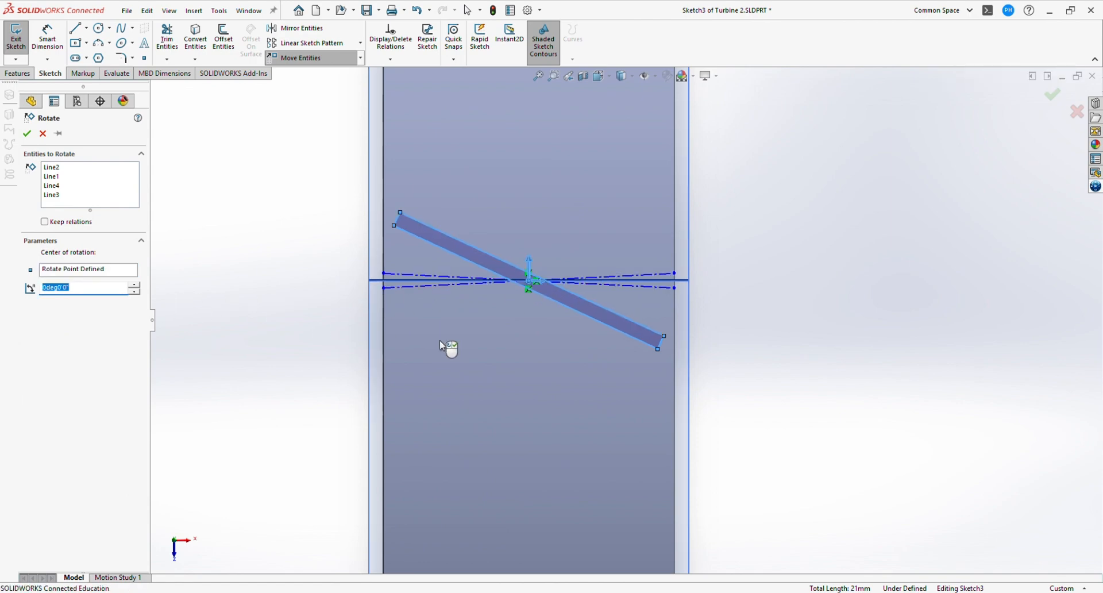
type("50")
key("Return")
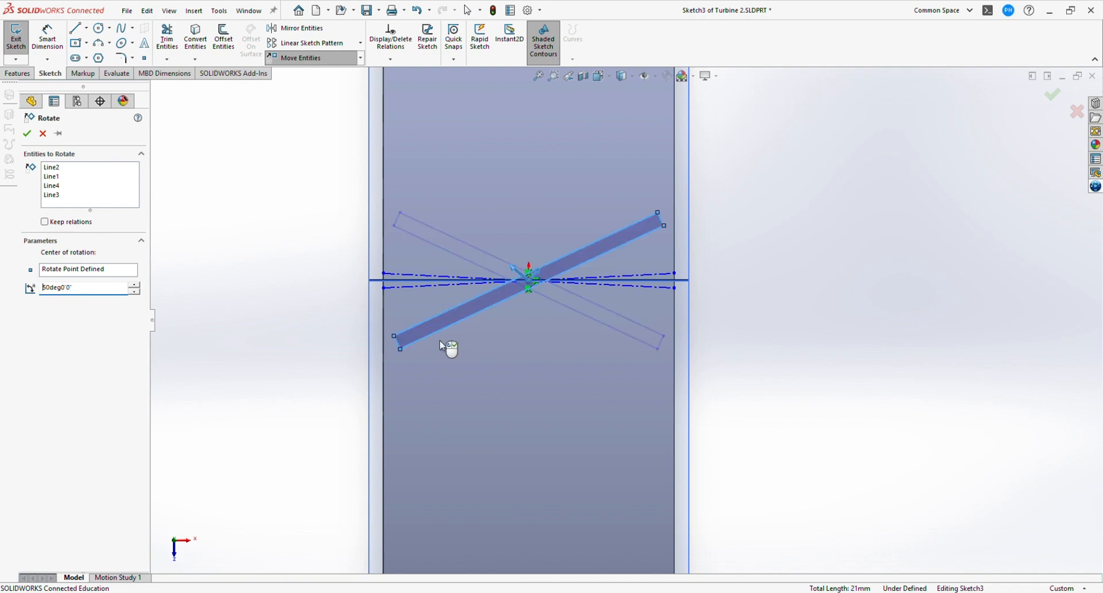
left_click(27, 134)
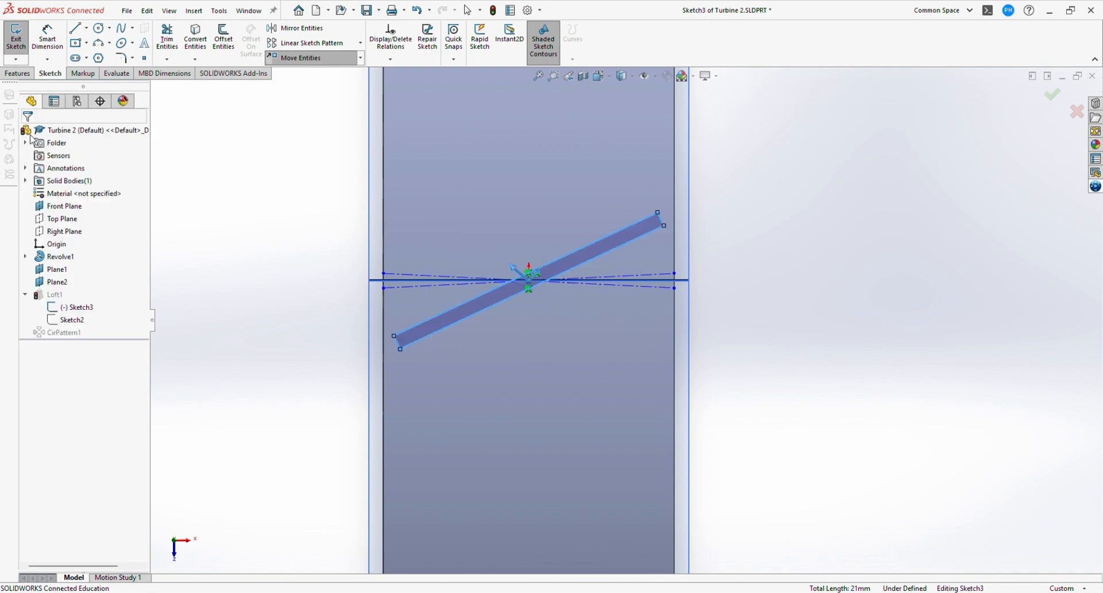
Close the sketch and set the offset of Plane2 from Plane1 to 30 mm
left_click(57, 281)
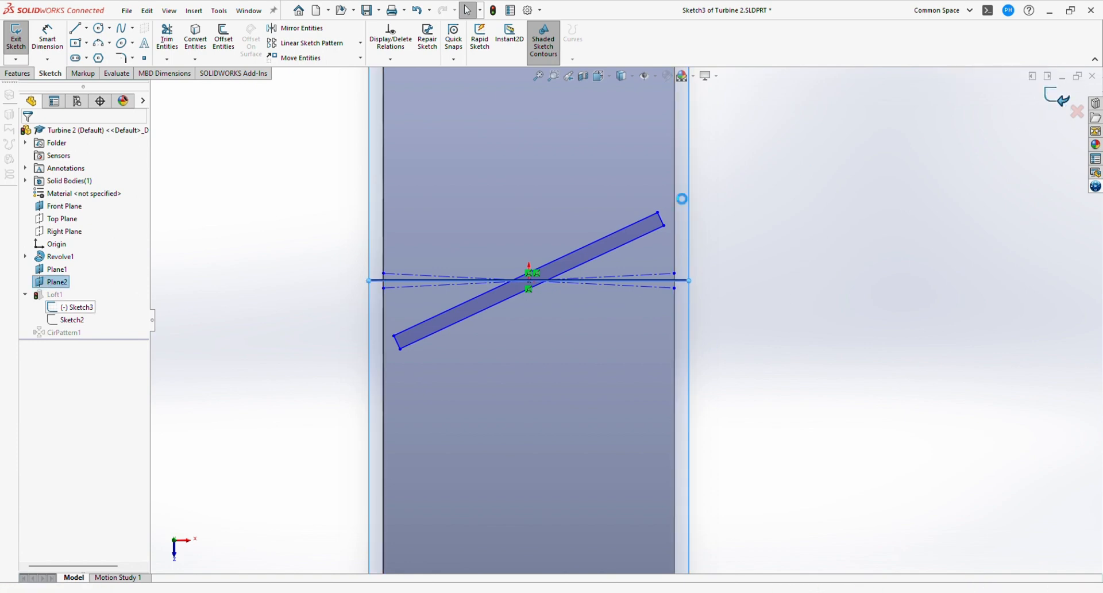
left_click(55, 285)
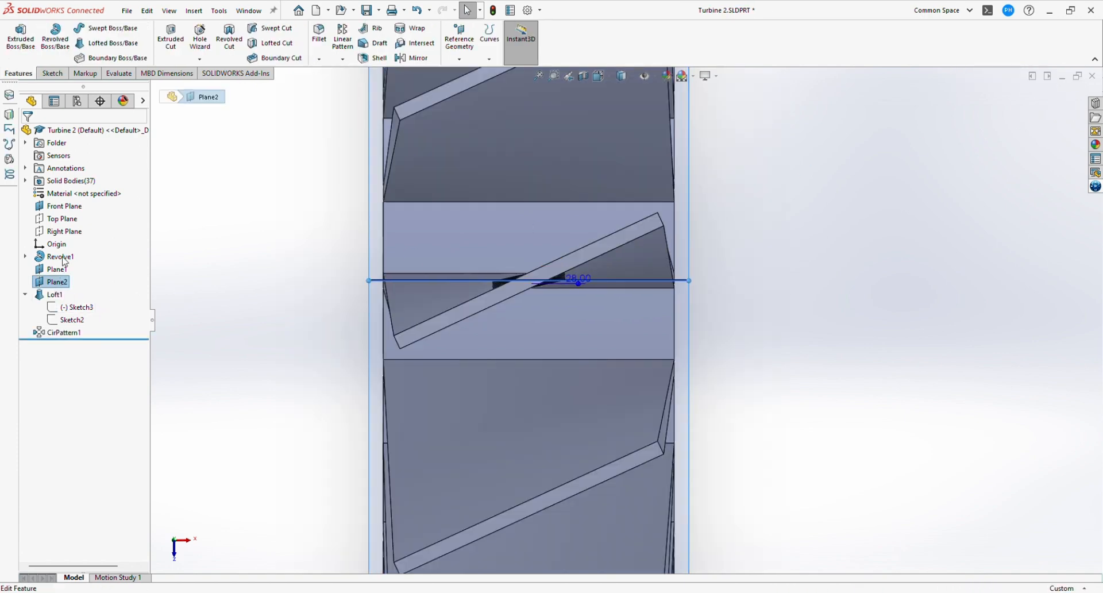
left_click(65, 262)
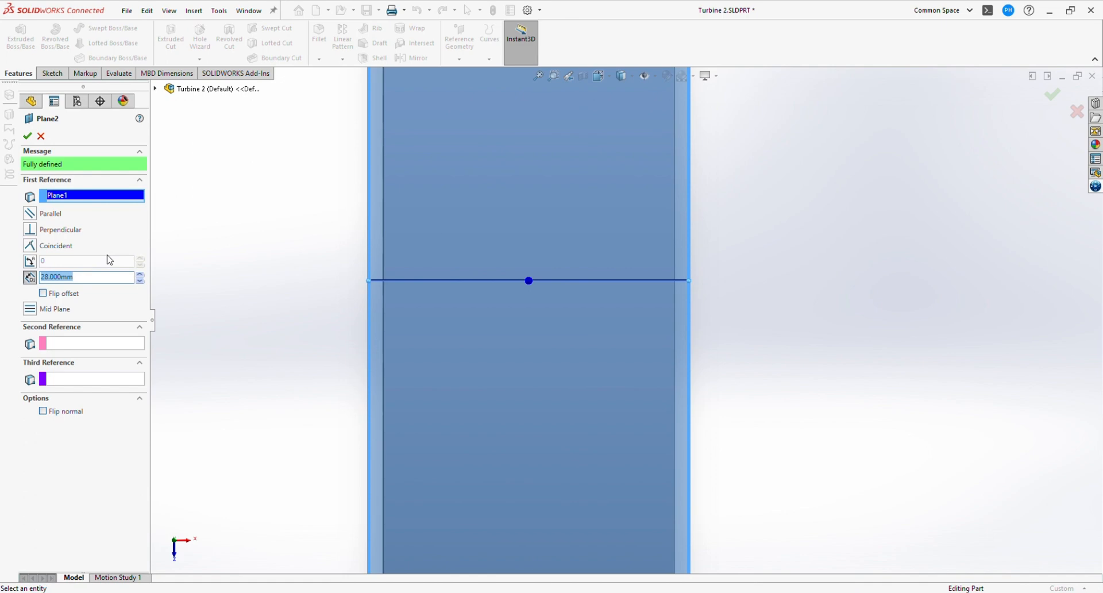
type("30")
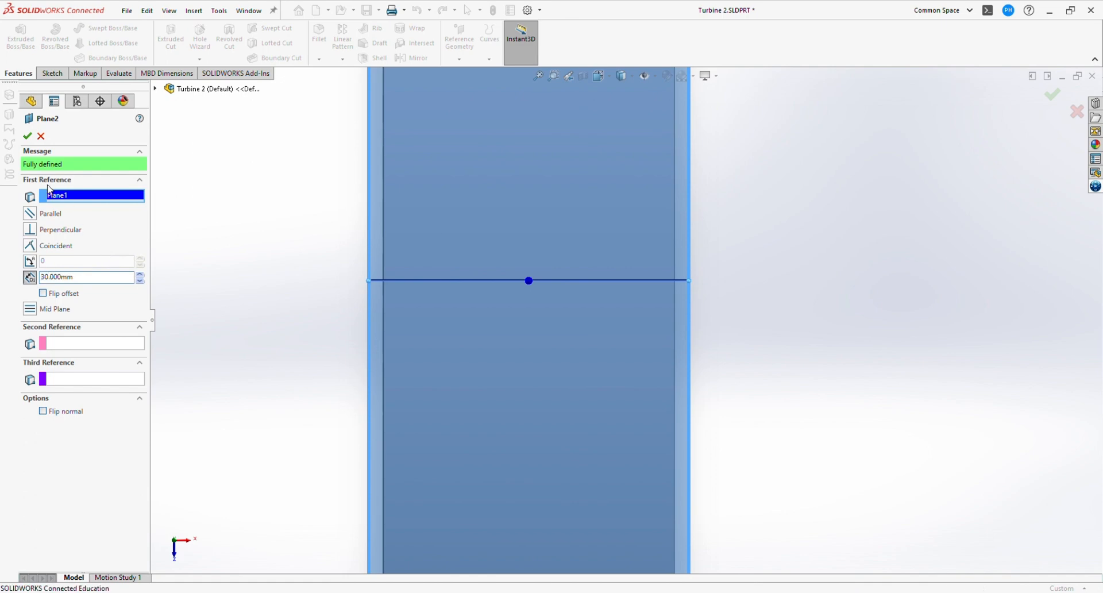
left_click(27, 136)
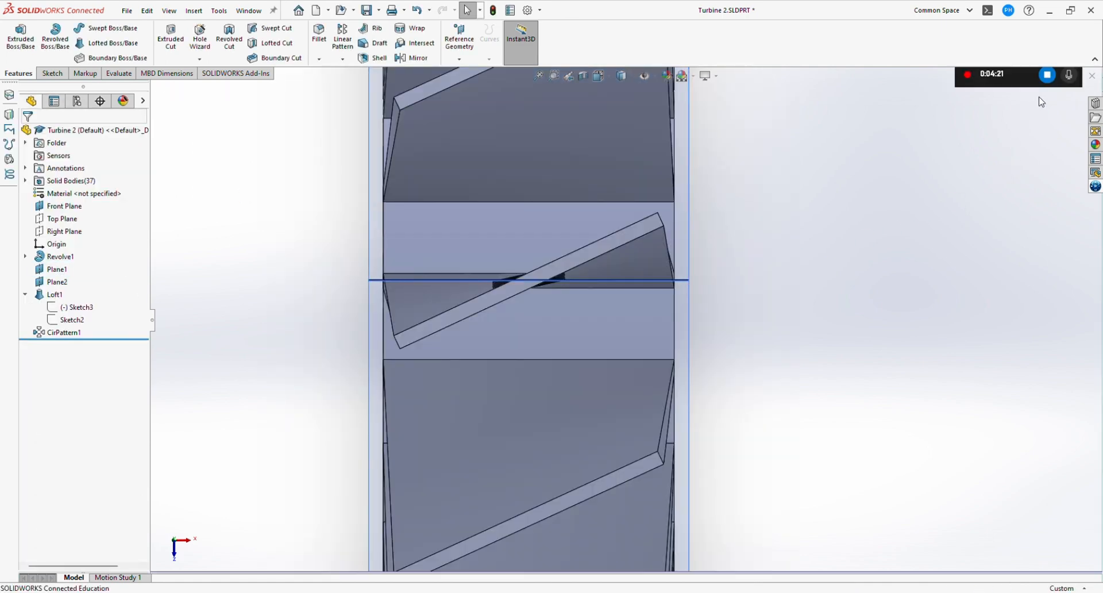
scroll(782, 302, "up", 2)
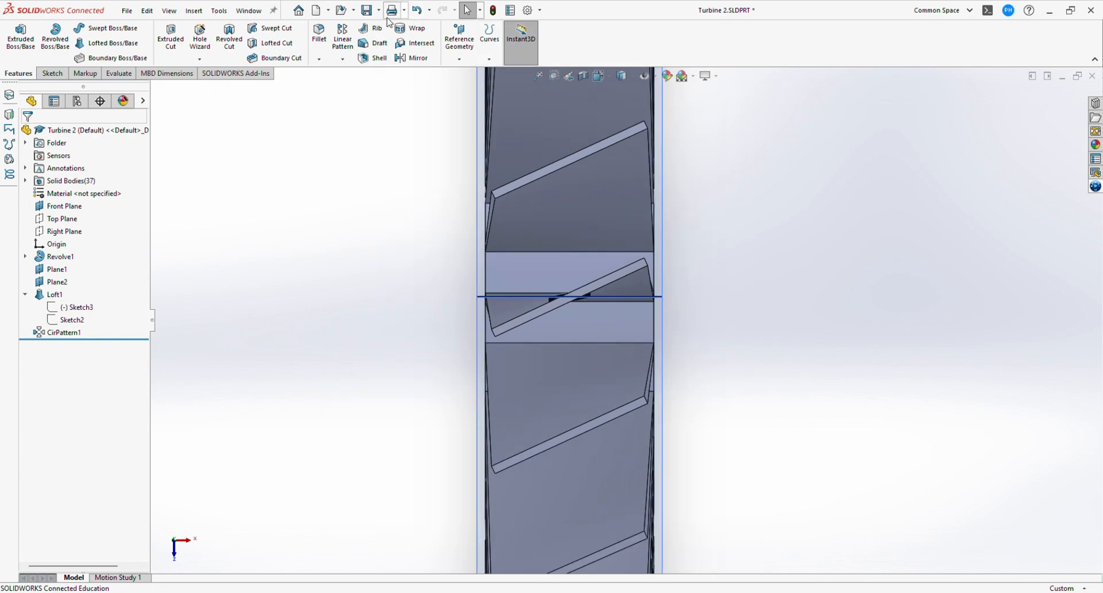